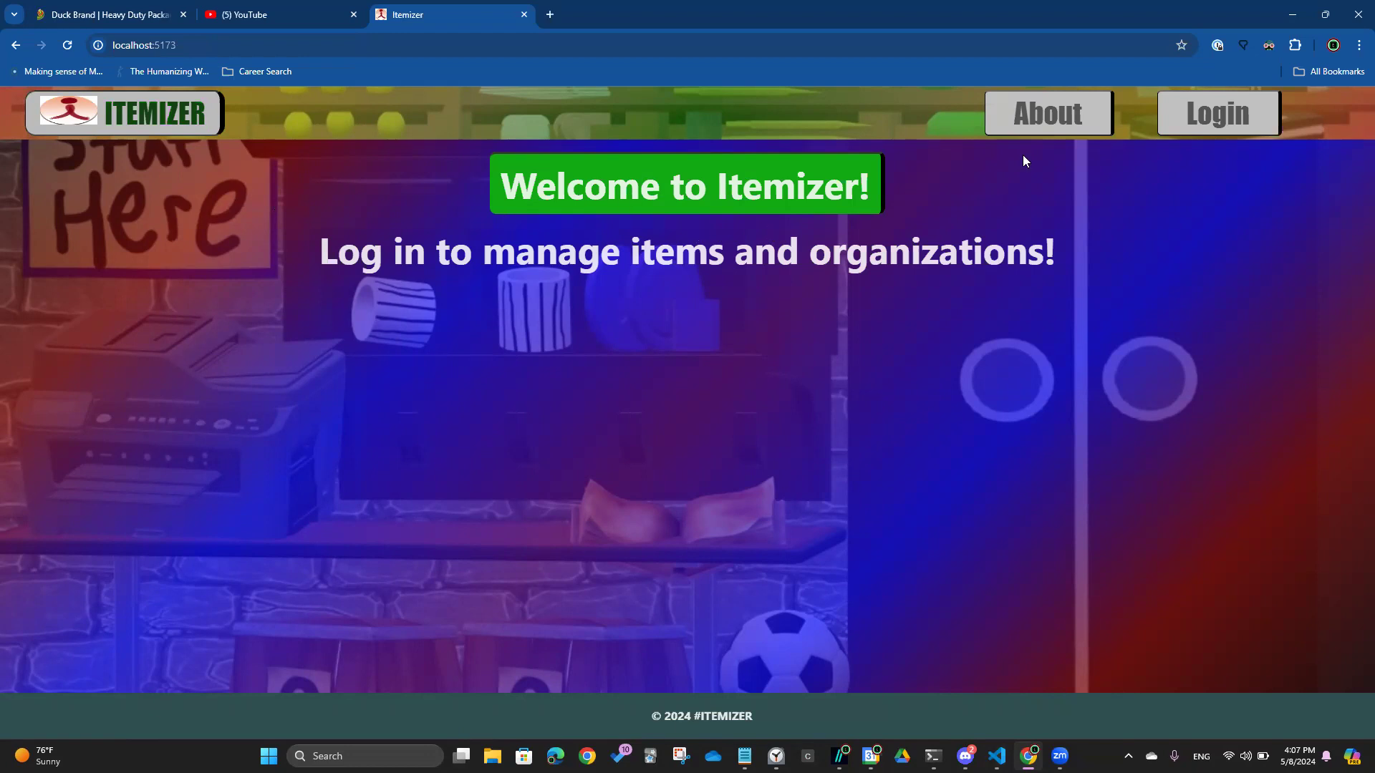
Open the About page and read the app description down to the Conclusion section
click(1044, 118)
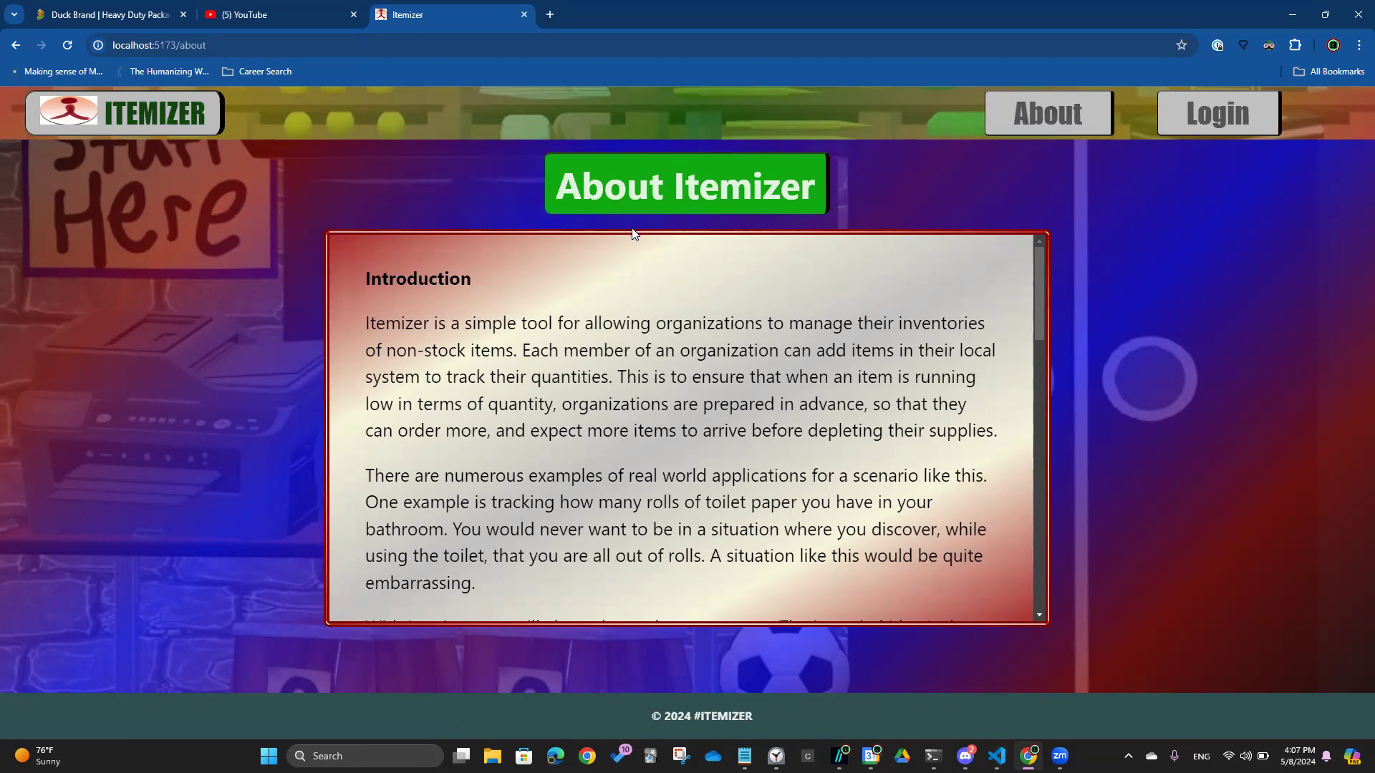
scroll(645, 335, down, 2)
scroll(645, 336, down, 8)
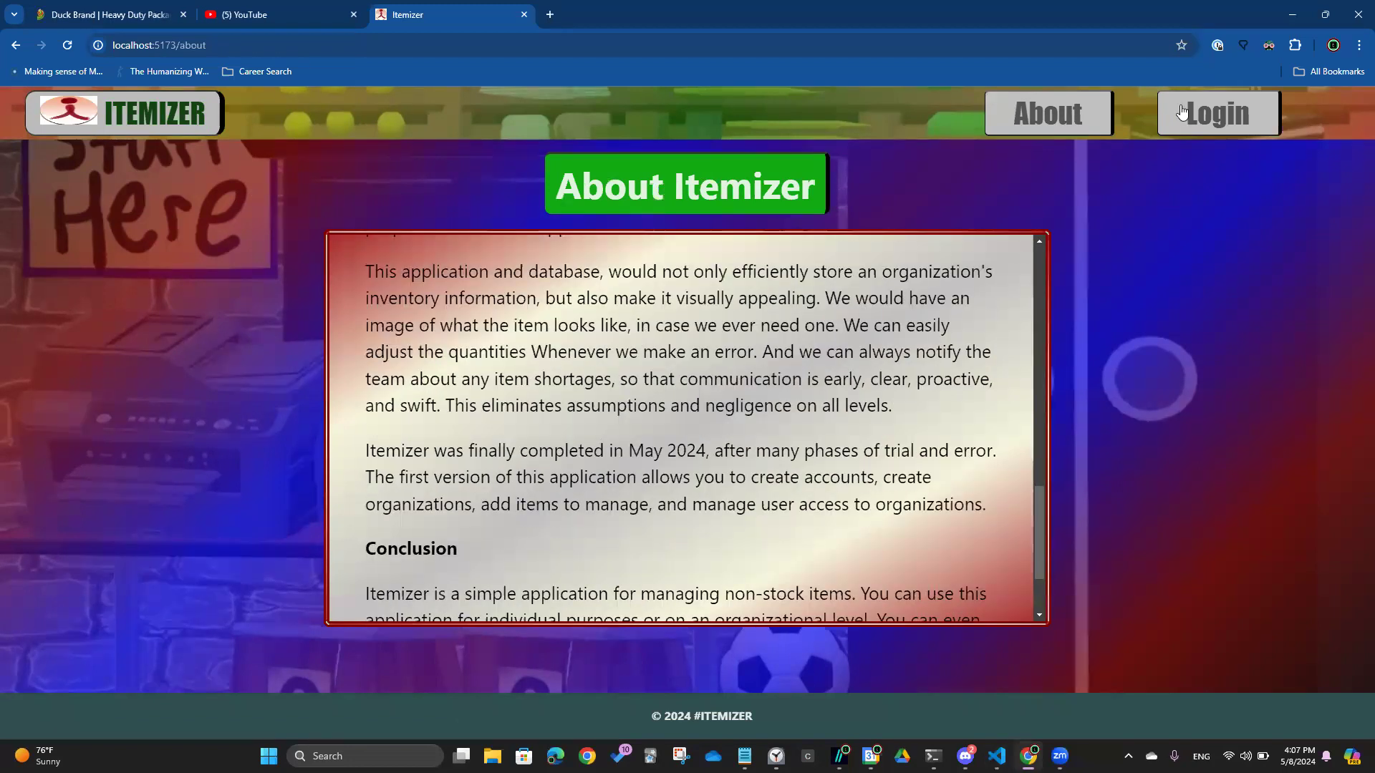
Log in with the account's username and password and dismiss the welcome alert
click(1217, 111)
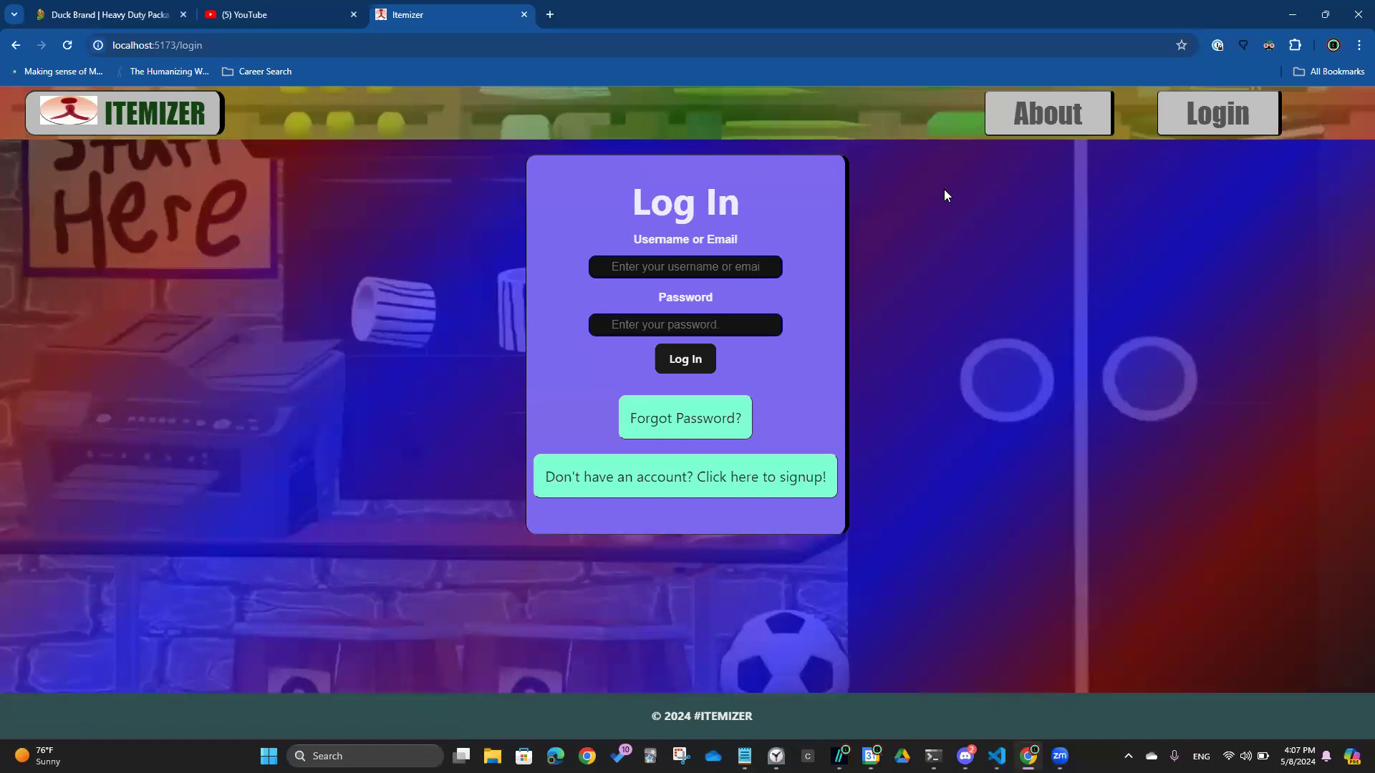
click(727, 266)
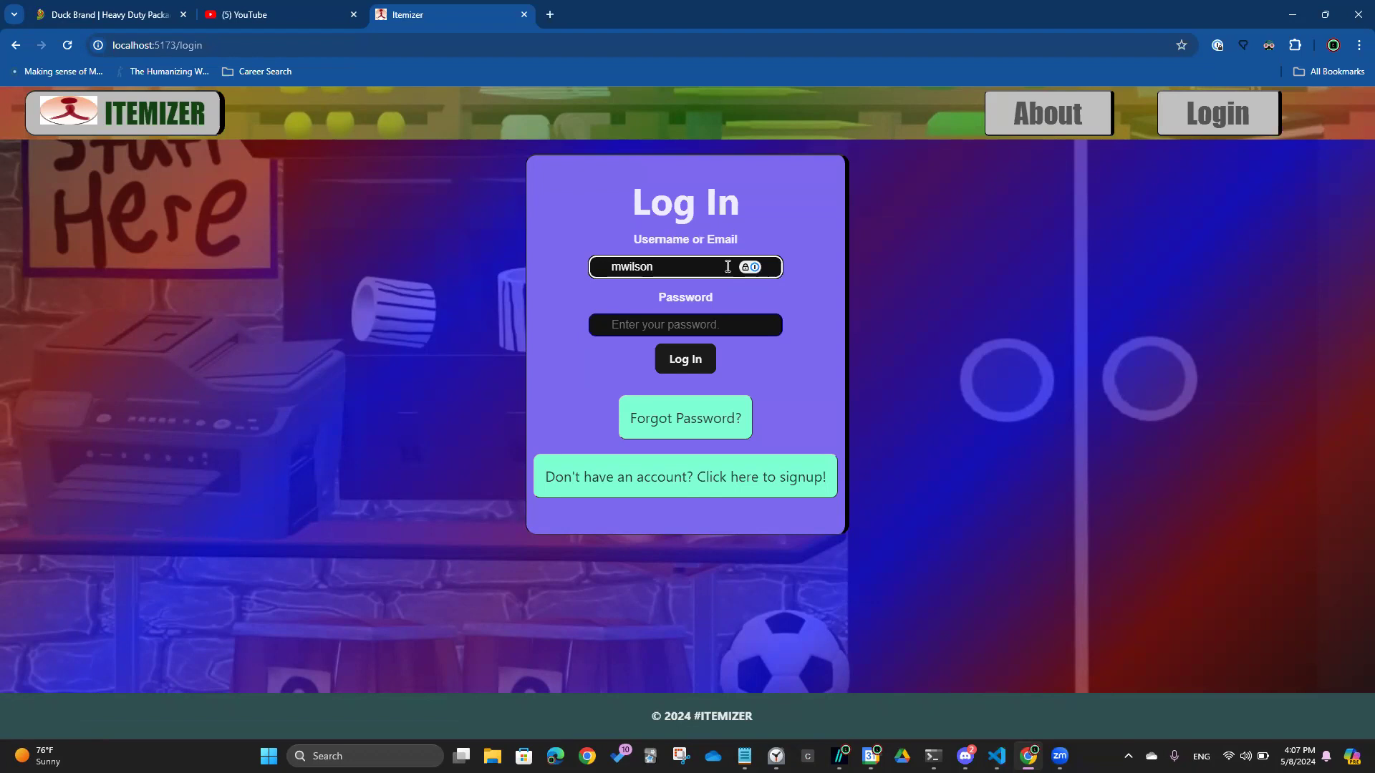
key(Tab)
text(••••••••••)
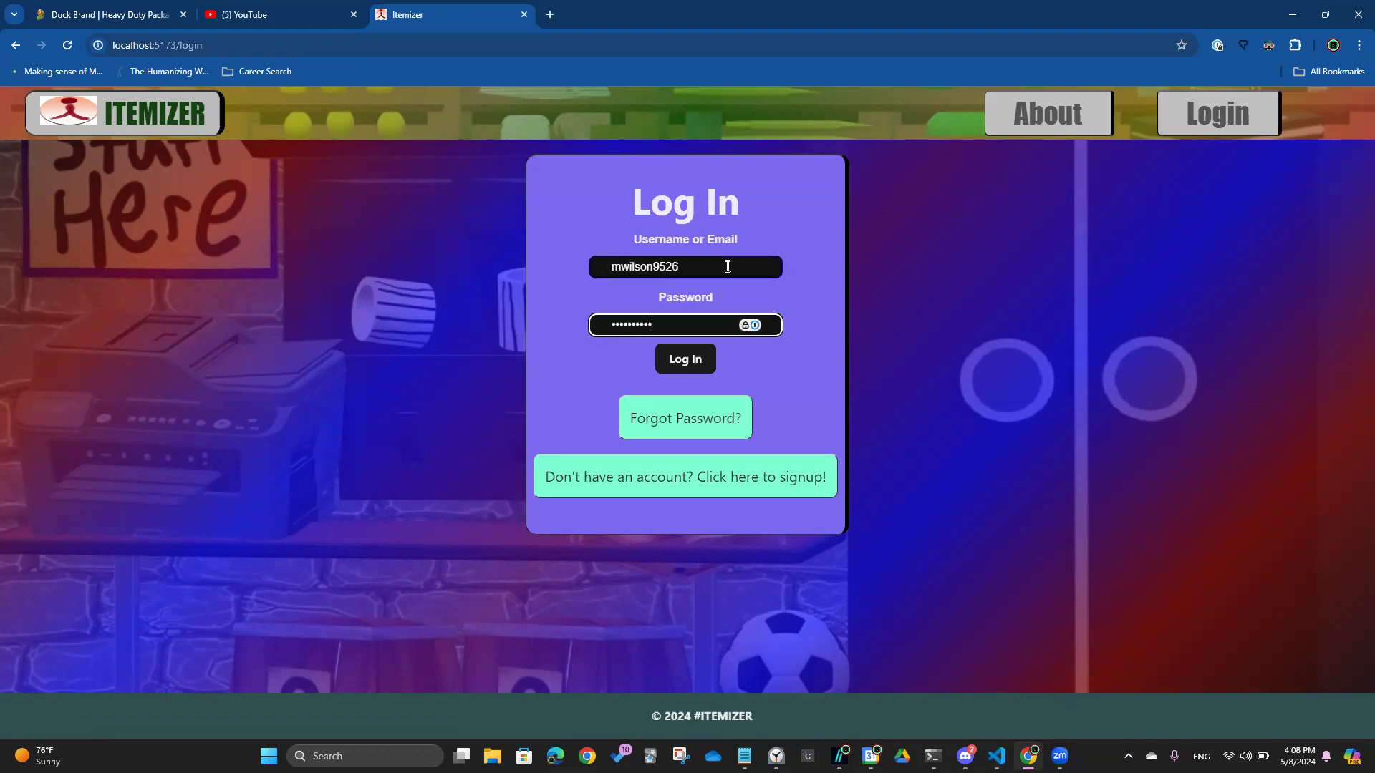
key(Return)
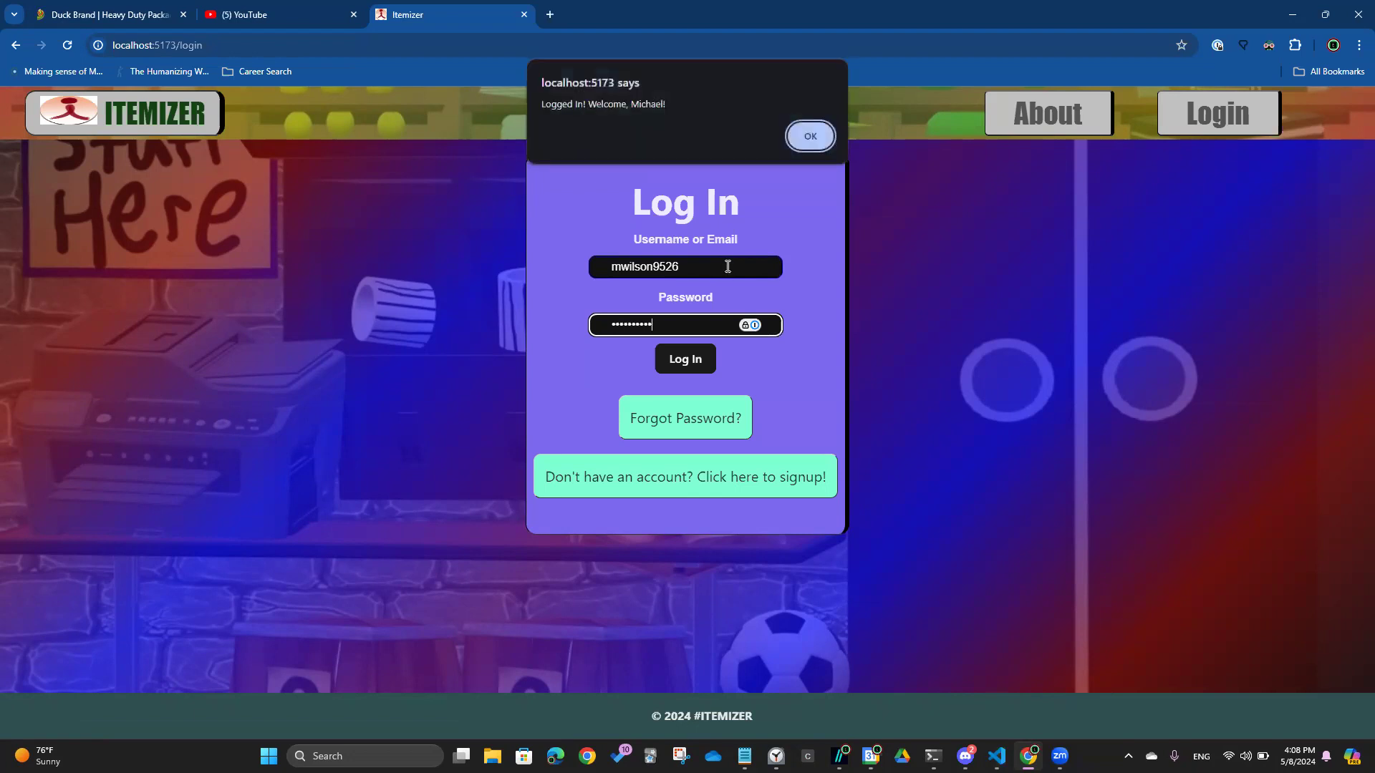
key(Return)
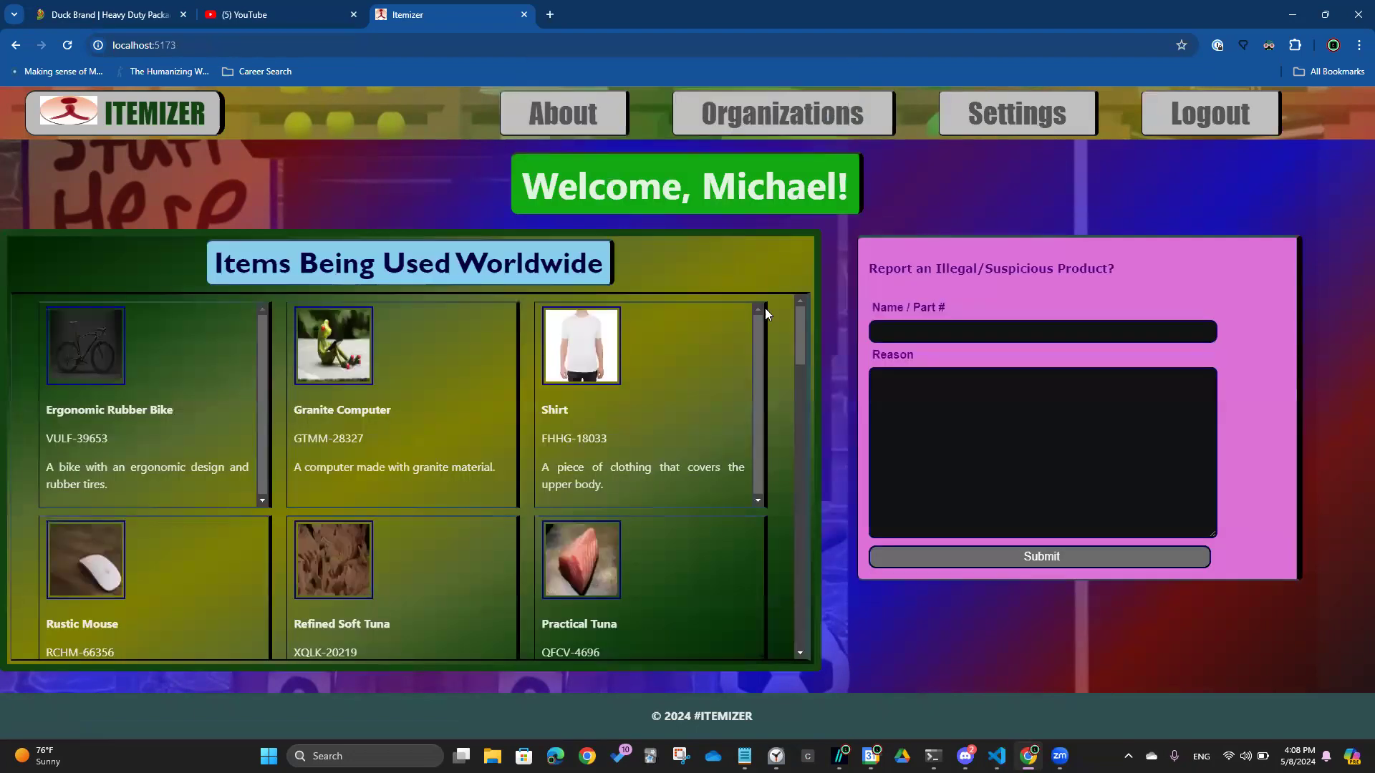
Scroll through the Items Being Used Worldwide grid, then go to the Organizations page
scroll(782, 315, down, 10)
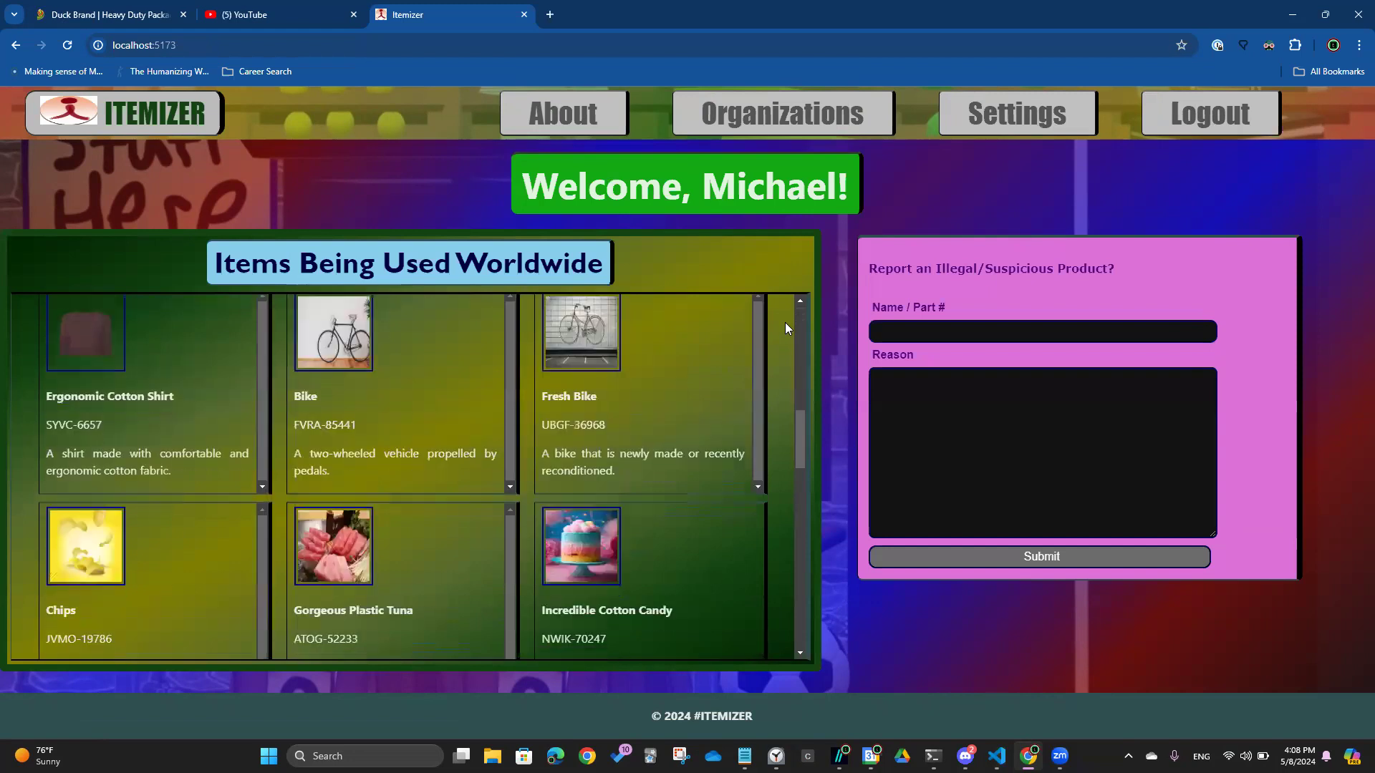
scroll(785, 330, down, 10)
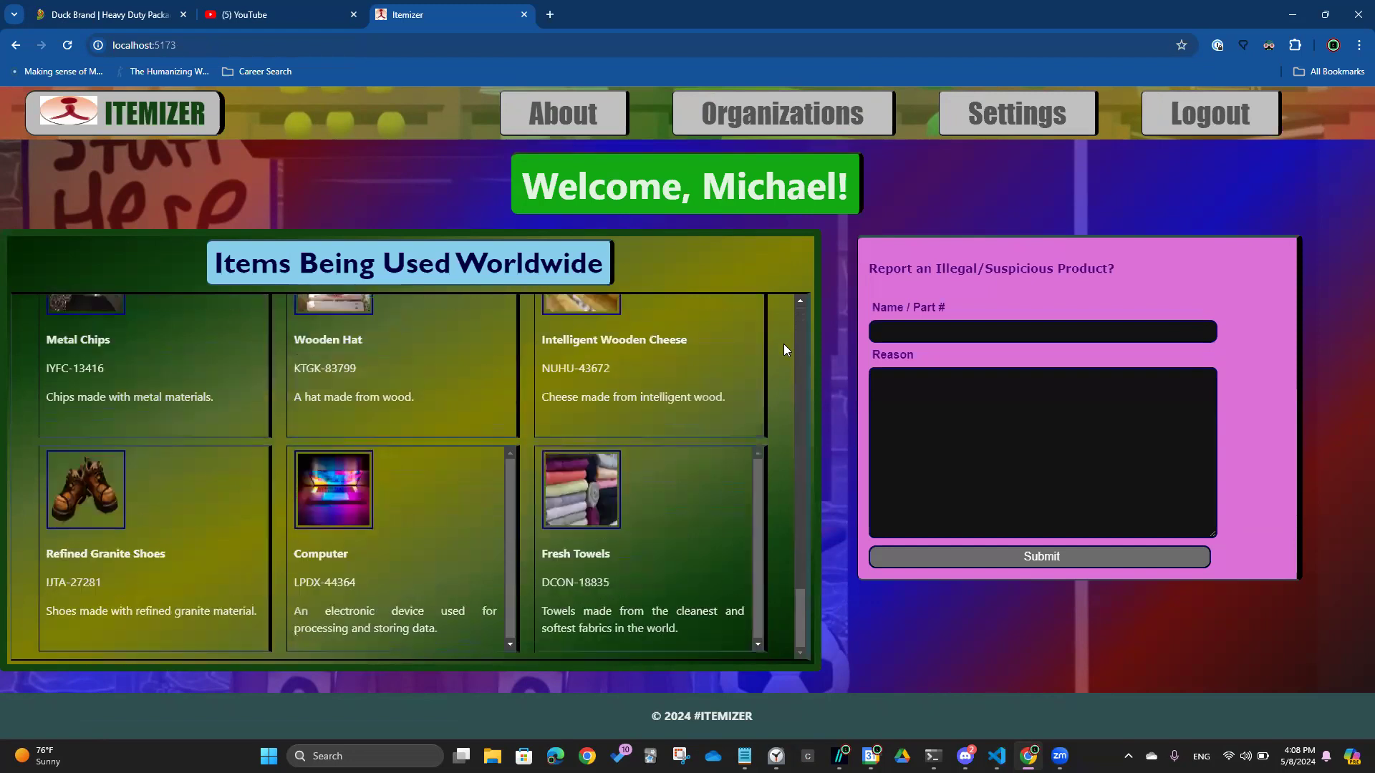
scroll(783, 344, up, 10)
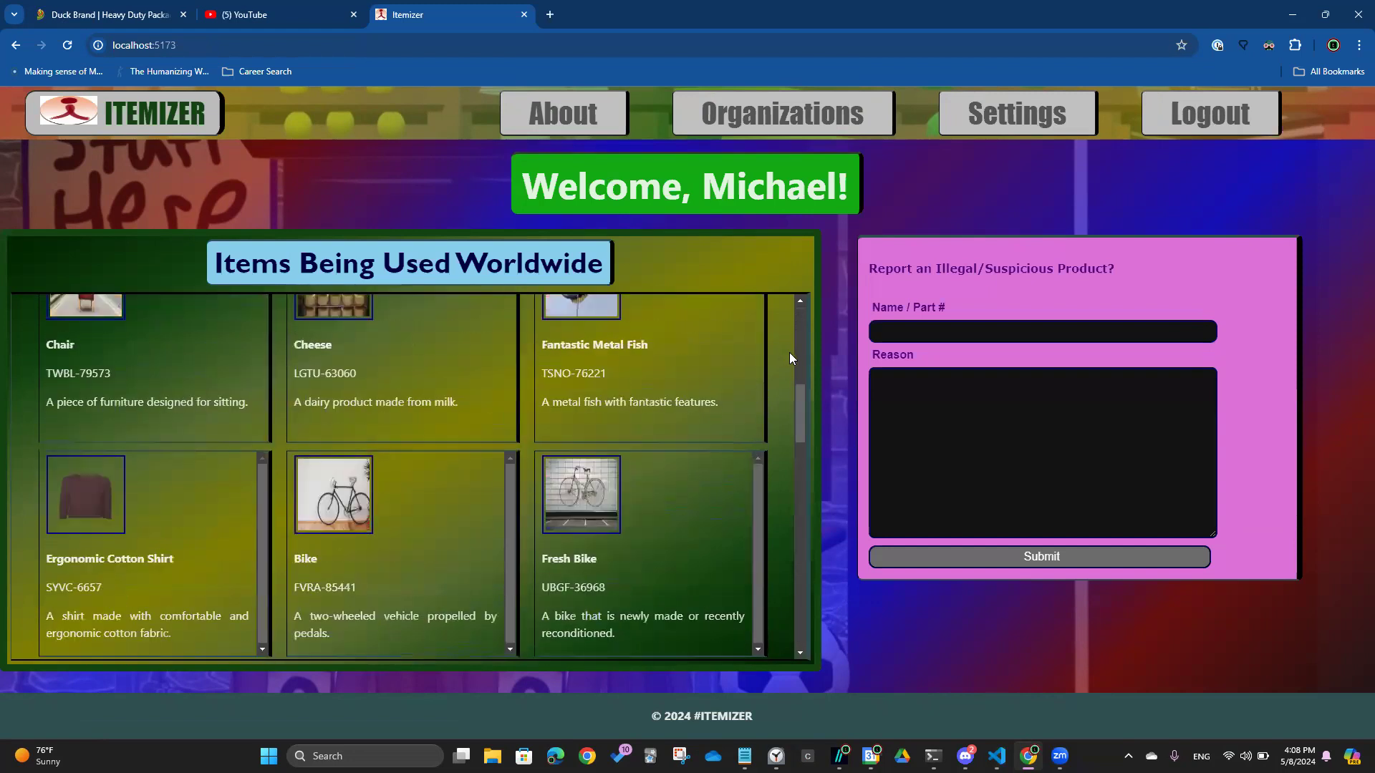
scroll(789, 353, up, 5)
click(837, 118)
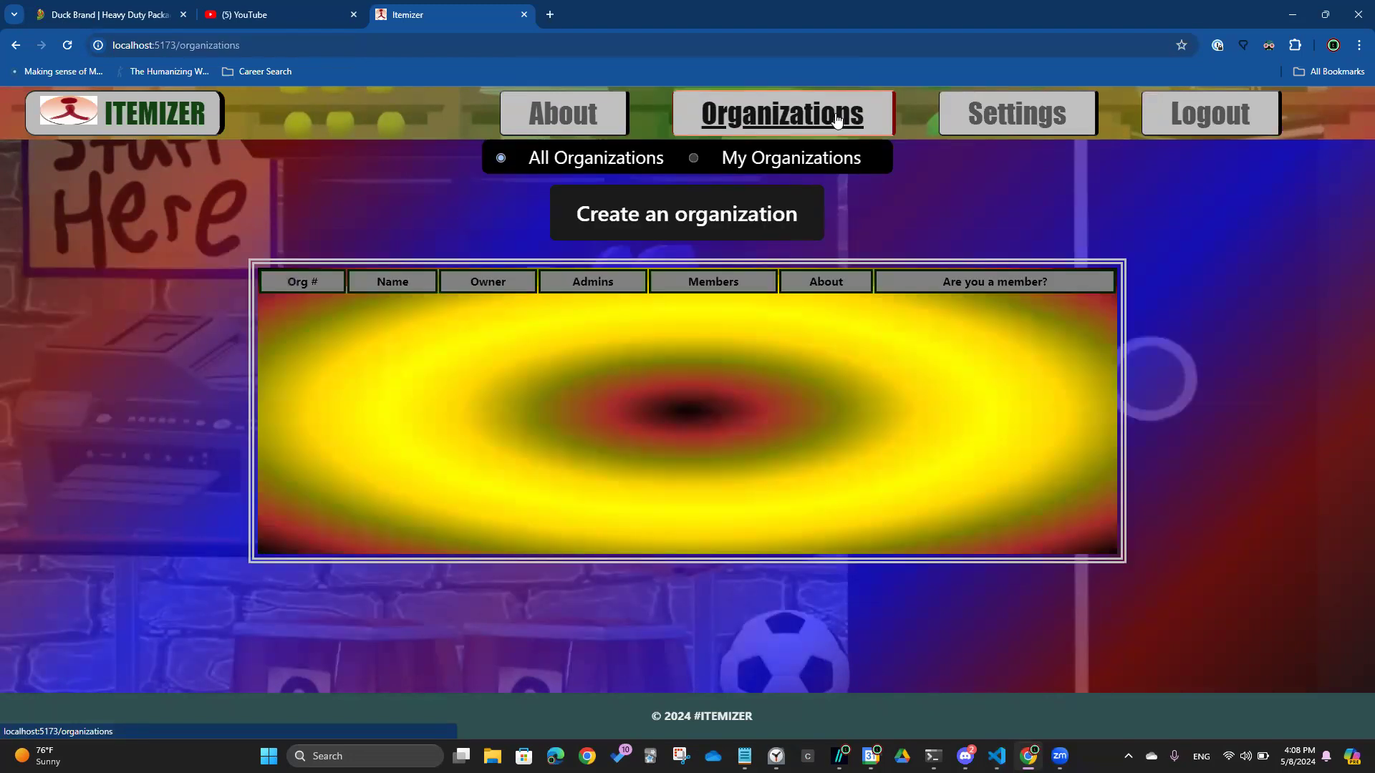
drag(1122, 315, 1011, 268)
drag(333, 326, 500, 436)
click(596, 440)
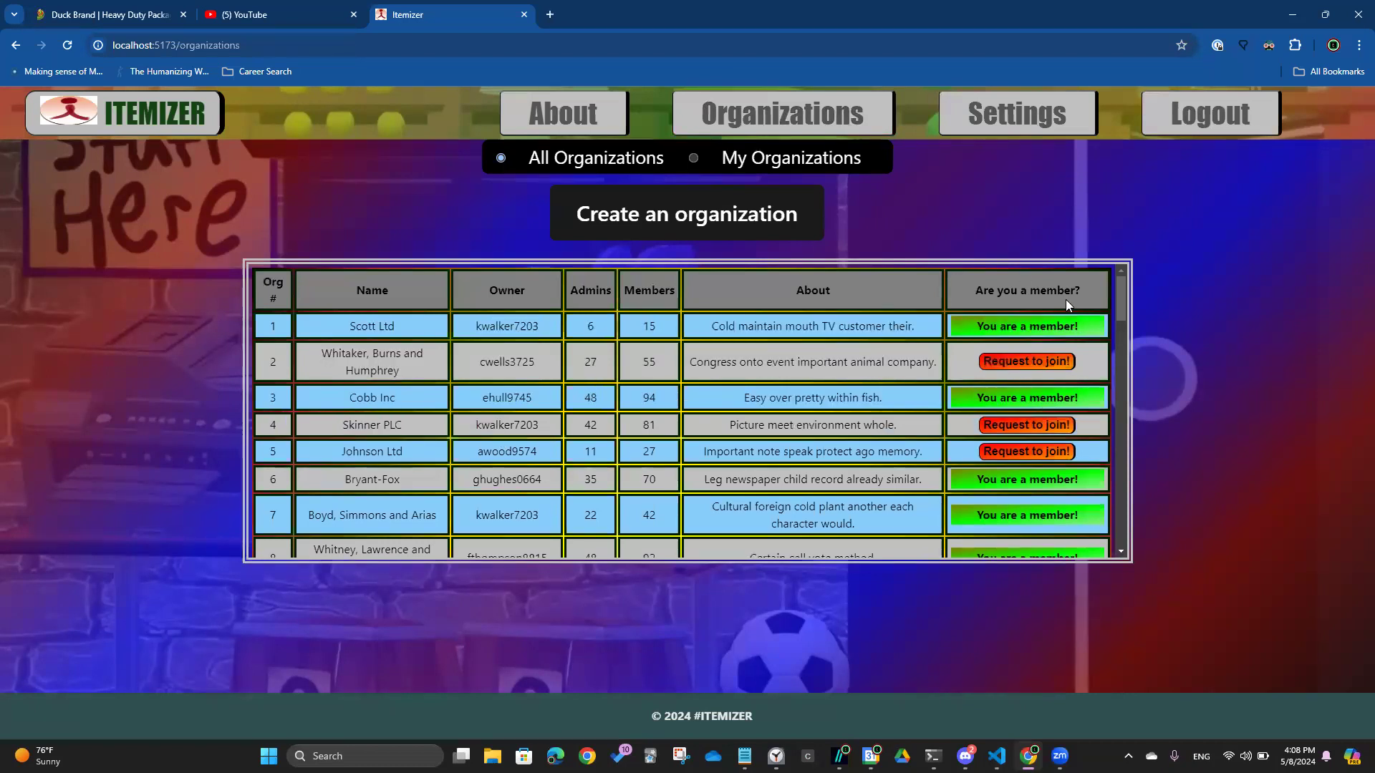
scroll(1066, 301, down, 8)
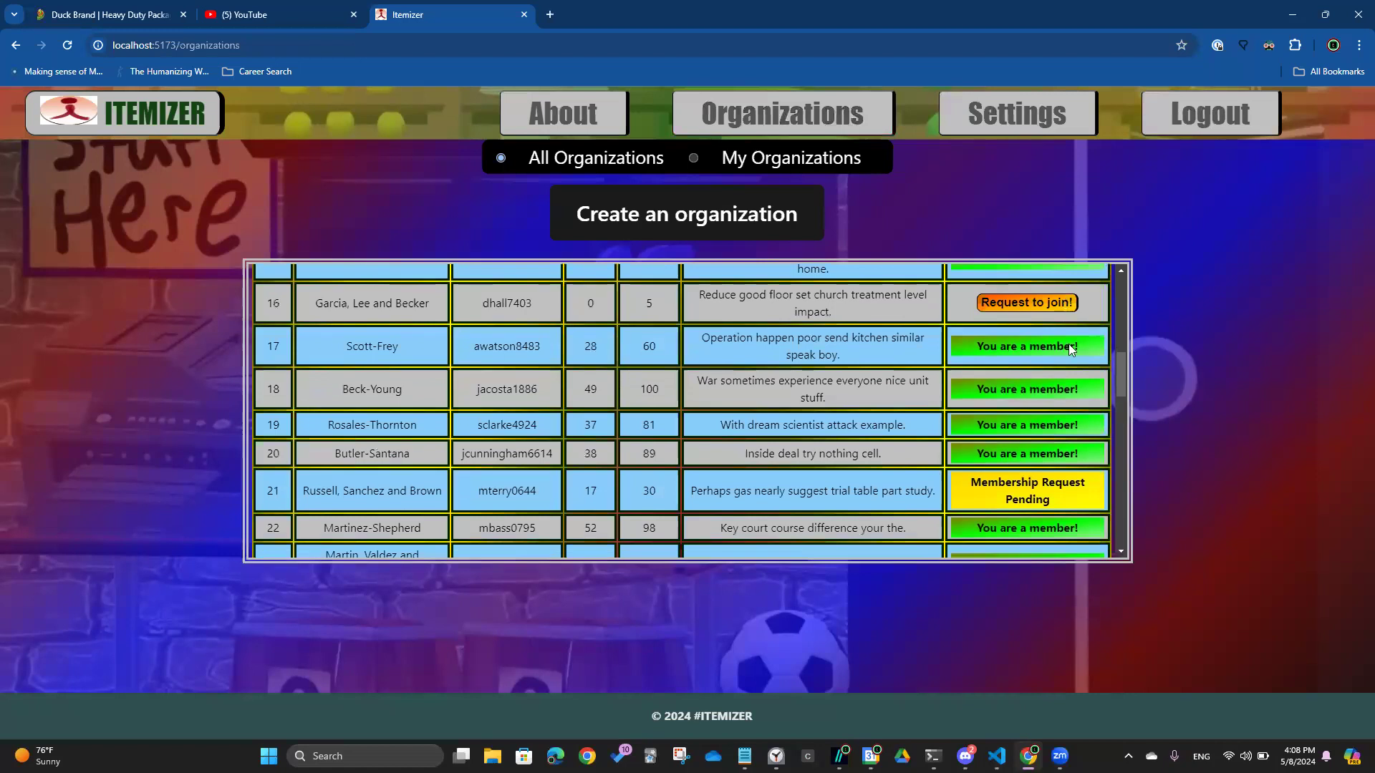
scroll(1068, 387, down, 1)
scroll(1063, 422, down, 1)
scroll(1065, 426, up, 7)
scroll(1064, 428, up, 3)
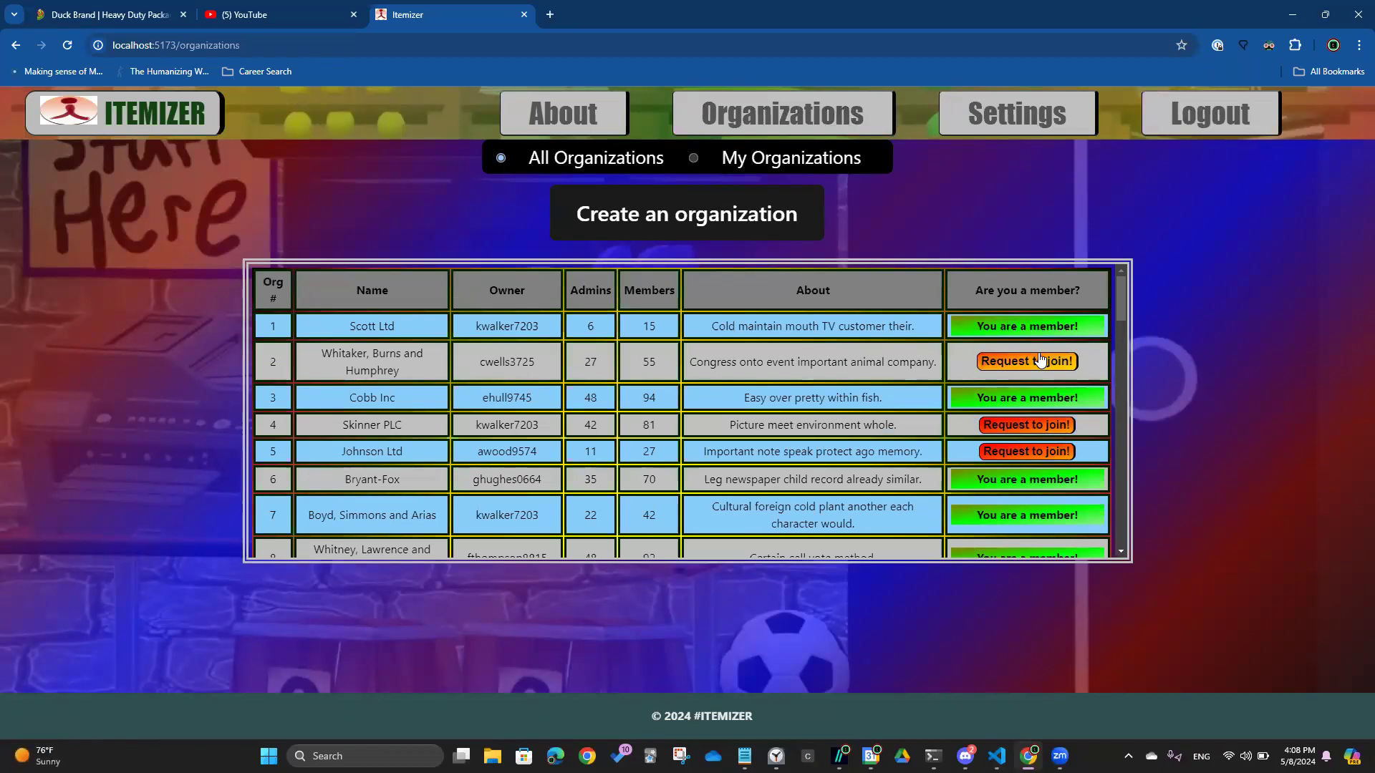
Request to join Whitaker, Burns and Humphrey with the message 'I want to be a part of something meaningful and positive'
click(1040, 359)
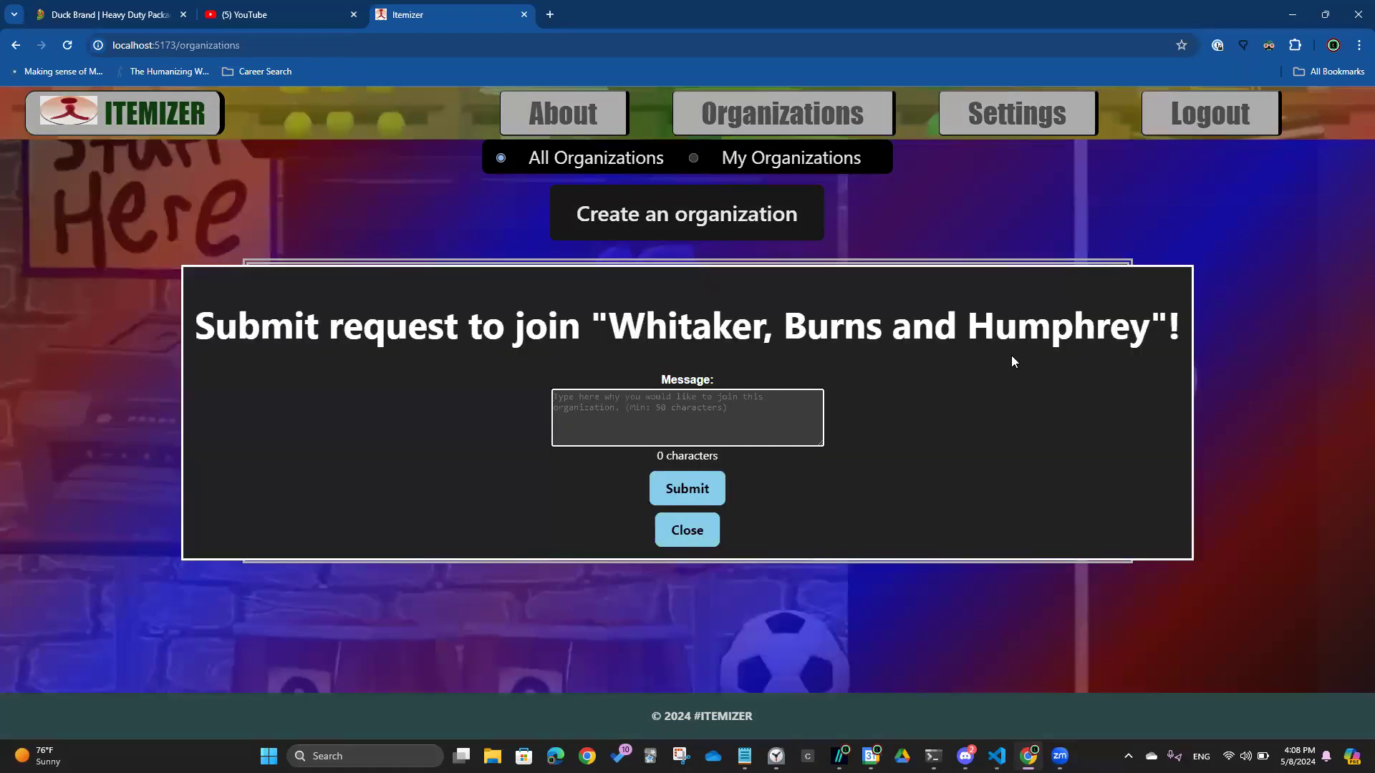
text(I )
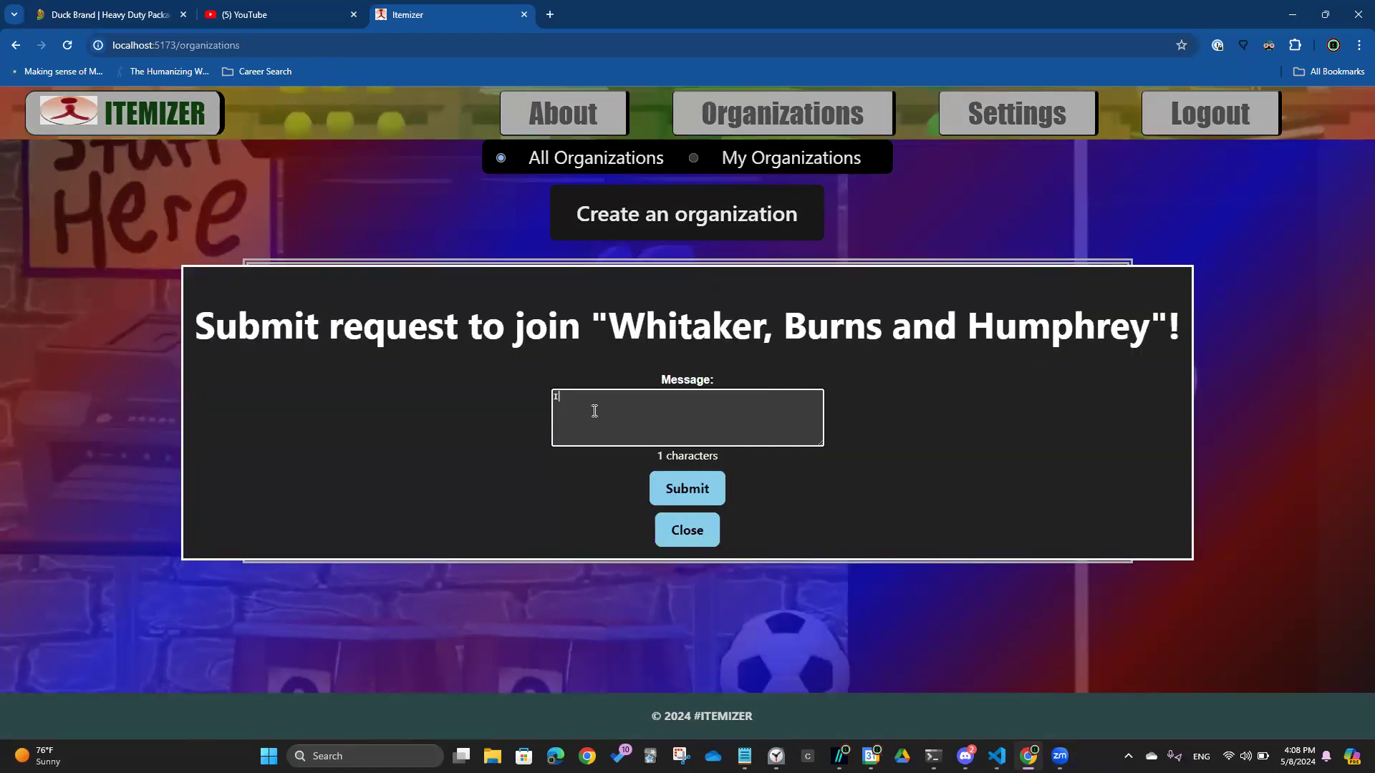
text(weant)
text(I)
text( want to b)
text(e a part of something )
text(meaningf)
text(ul and positive)
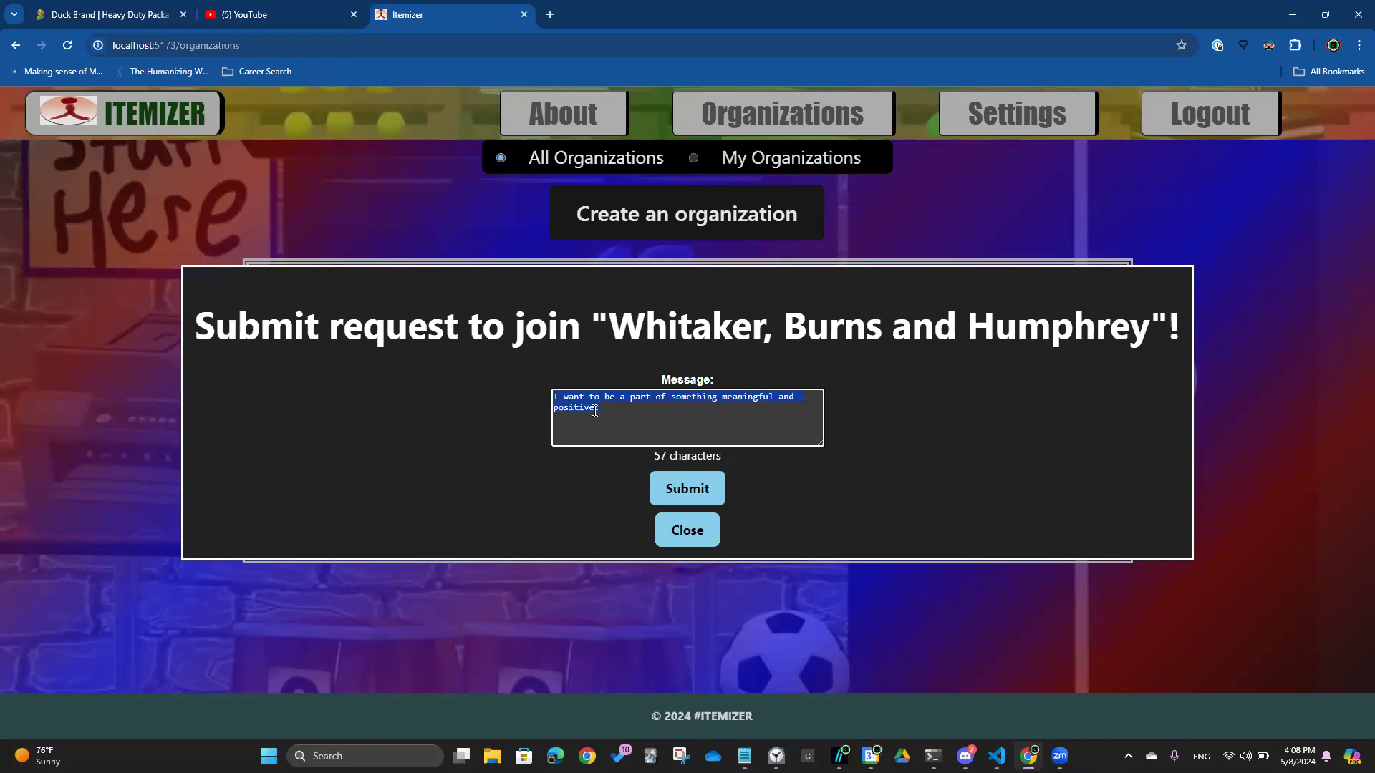
click(686, 491)
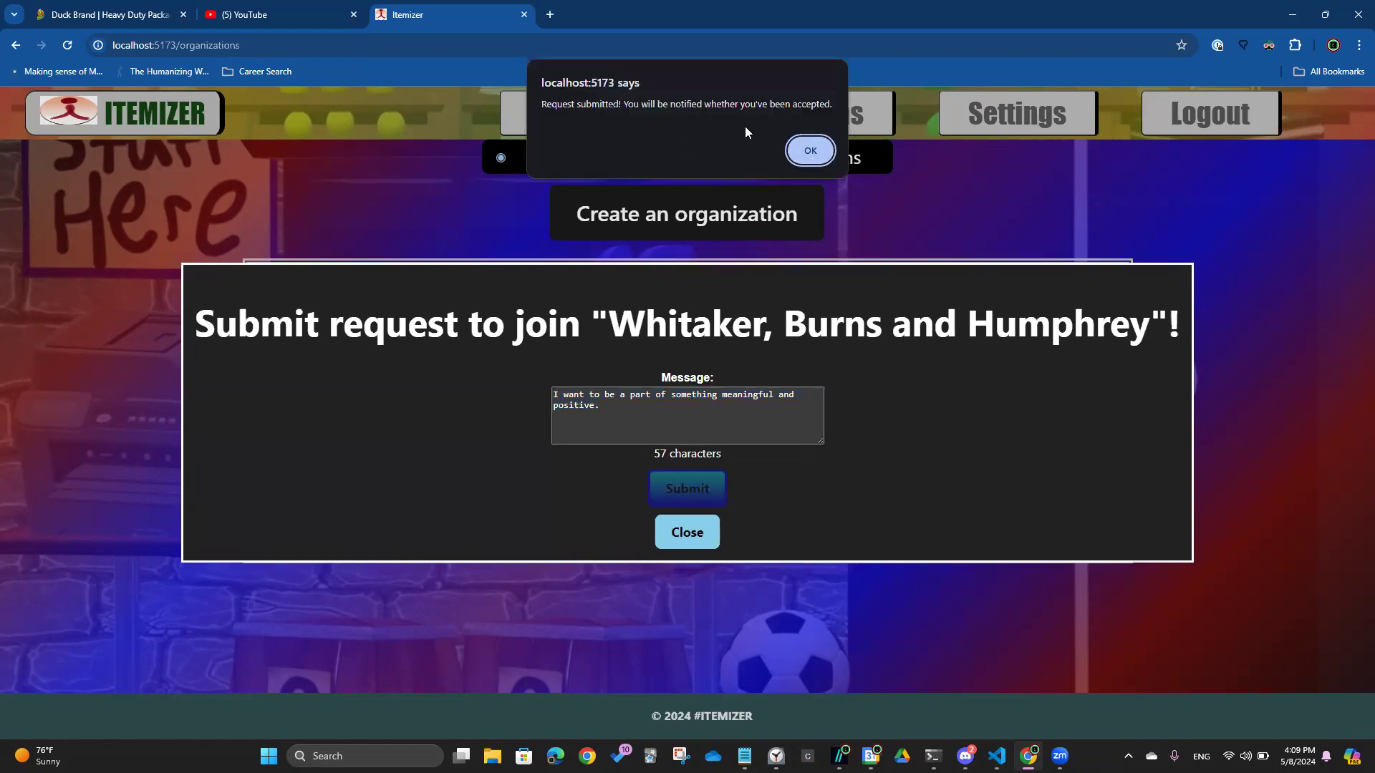
click(814, 152)
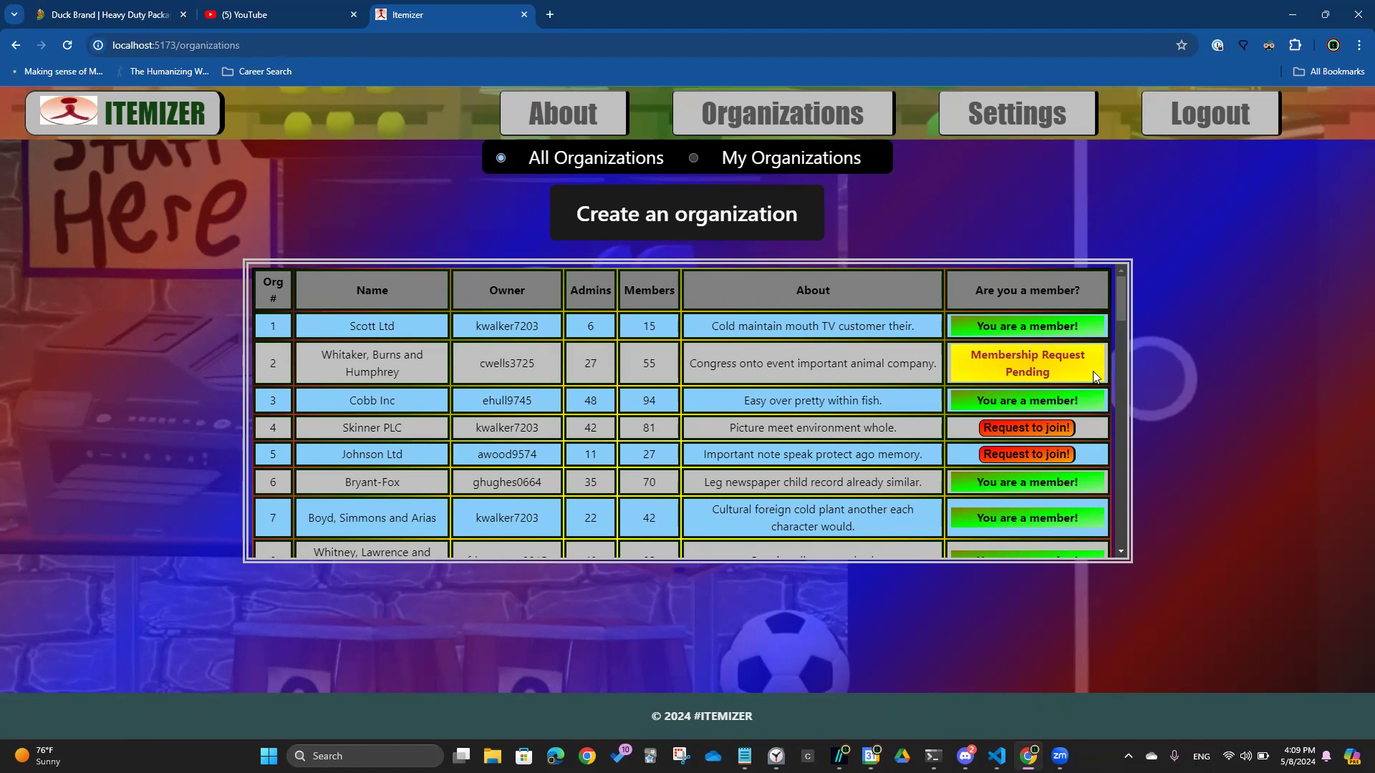
Create a new organization named after the user, with a description of its purpose
click(724, 226)
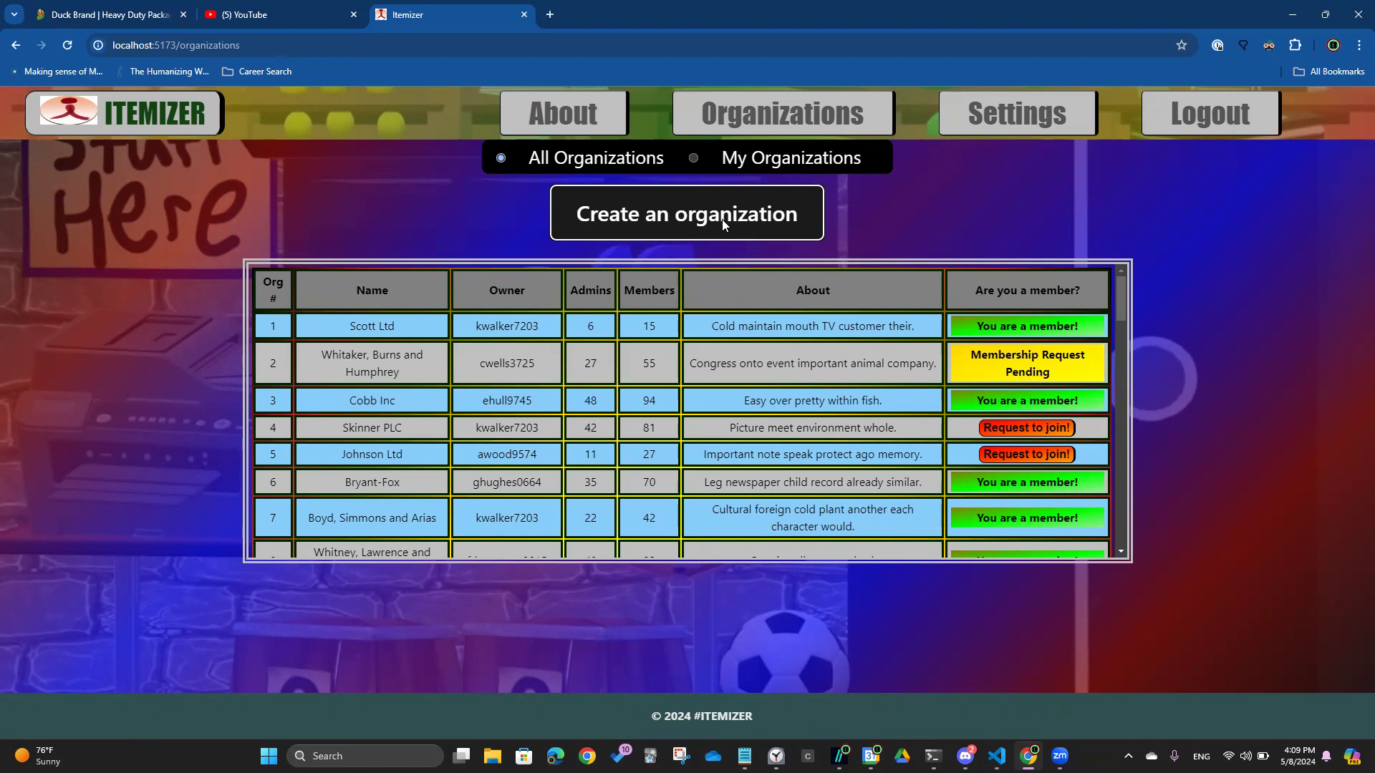
click(723, 222)
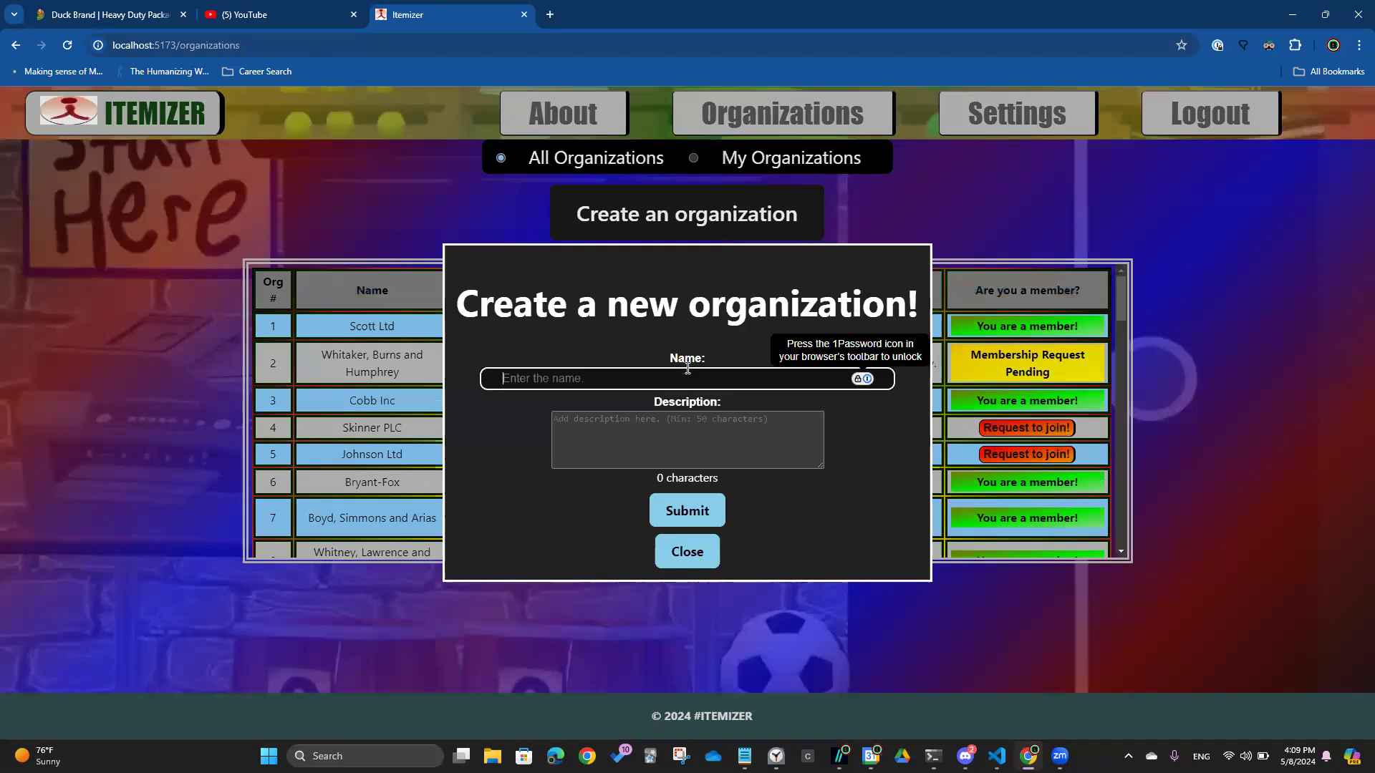
text(Michael's Orgt)
key(Tab)
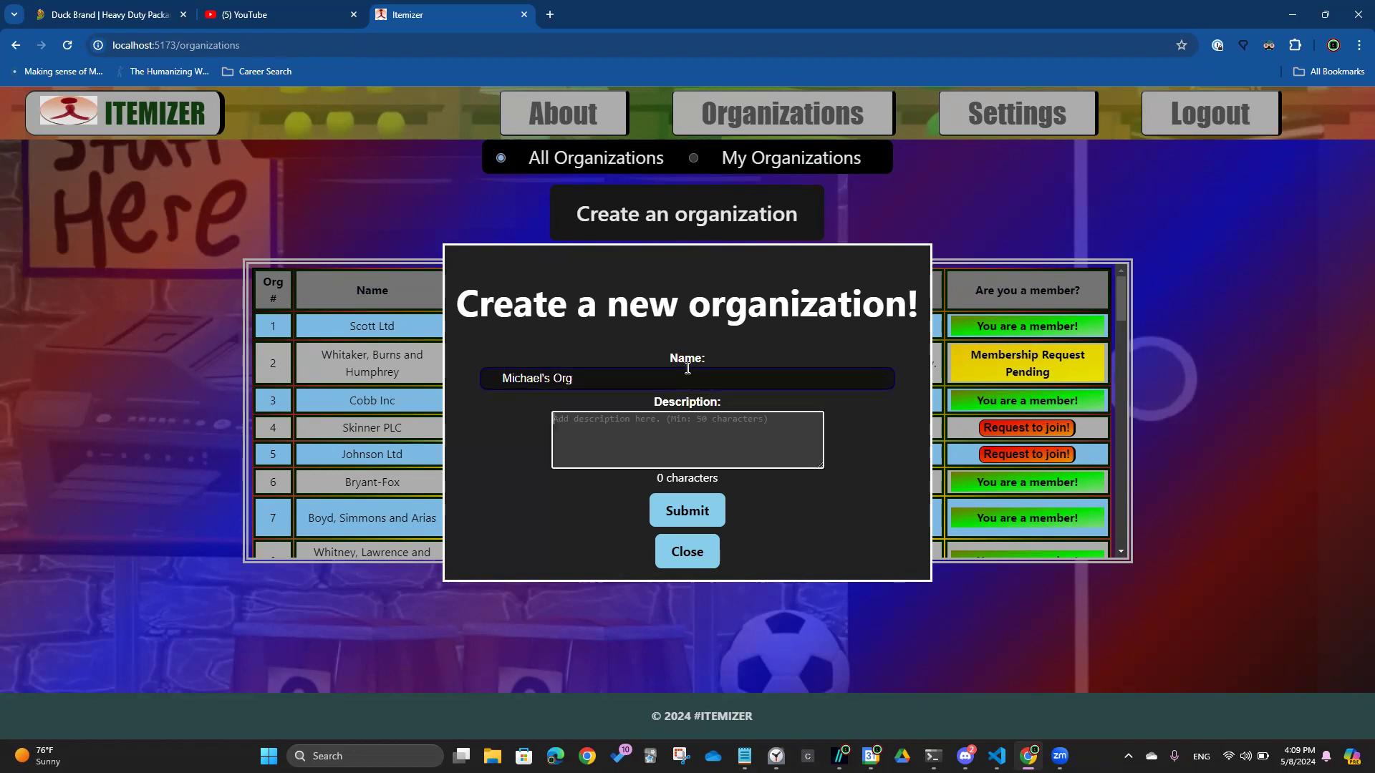
text(This organization is)
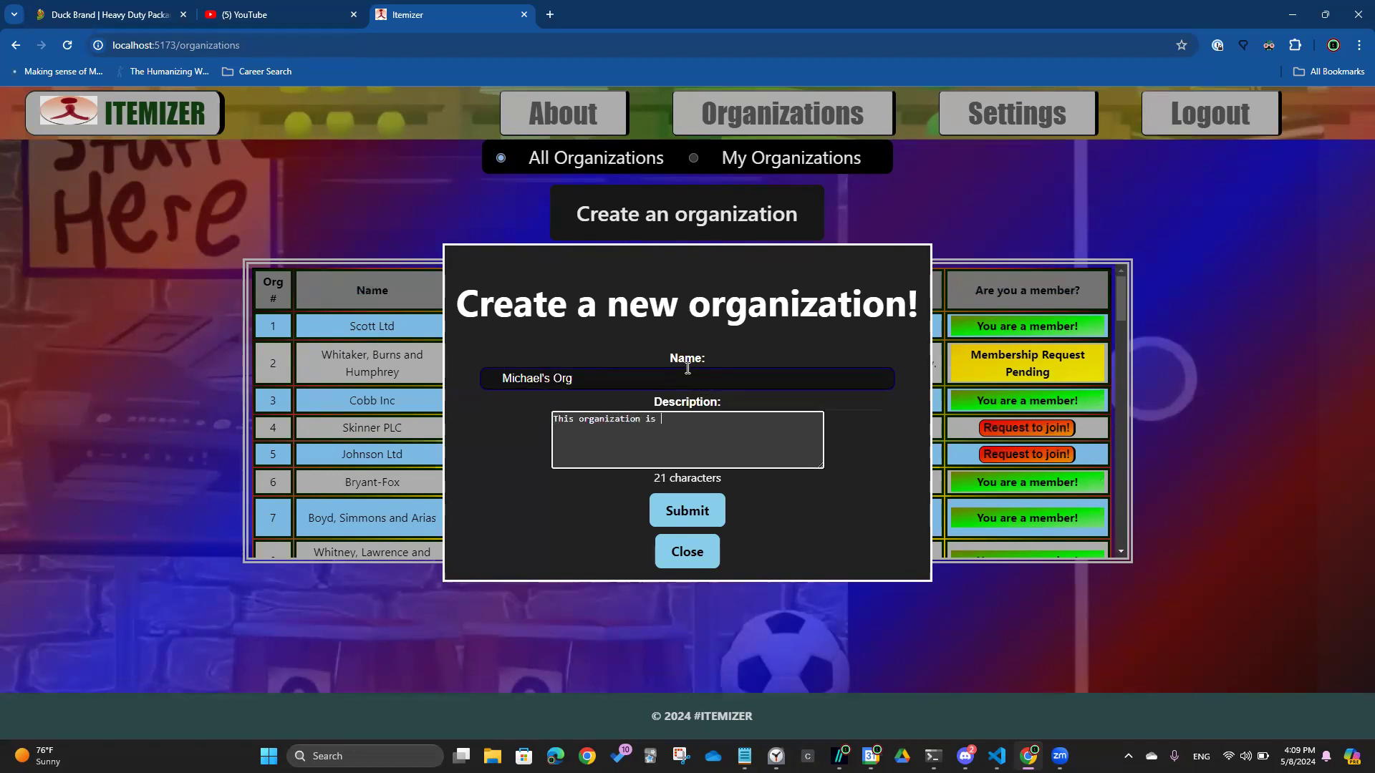
key(BackSpace)
key(BackSpace)
text(has been made purely for serving the)
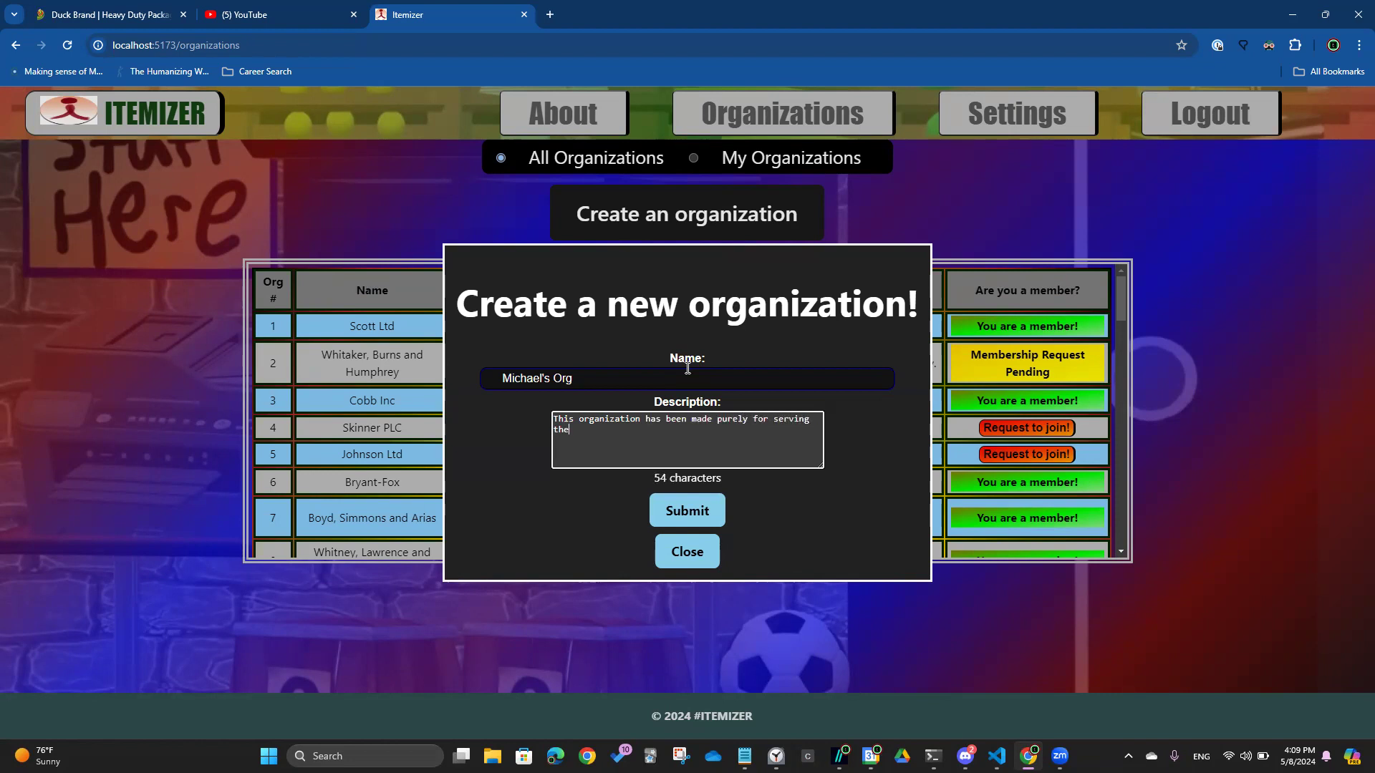
text( selfish interests )
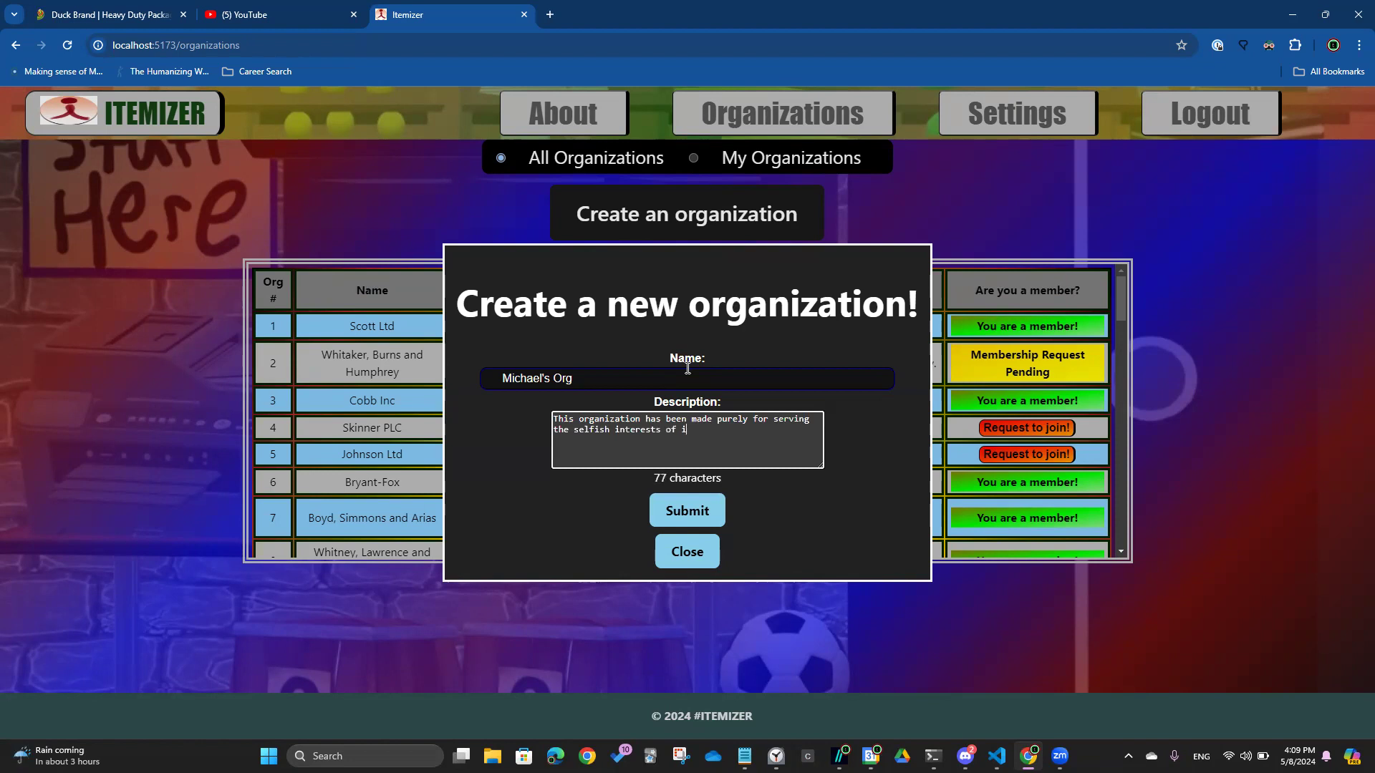
click(686, 517)
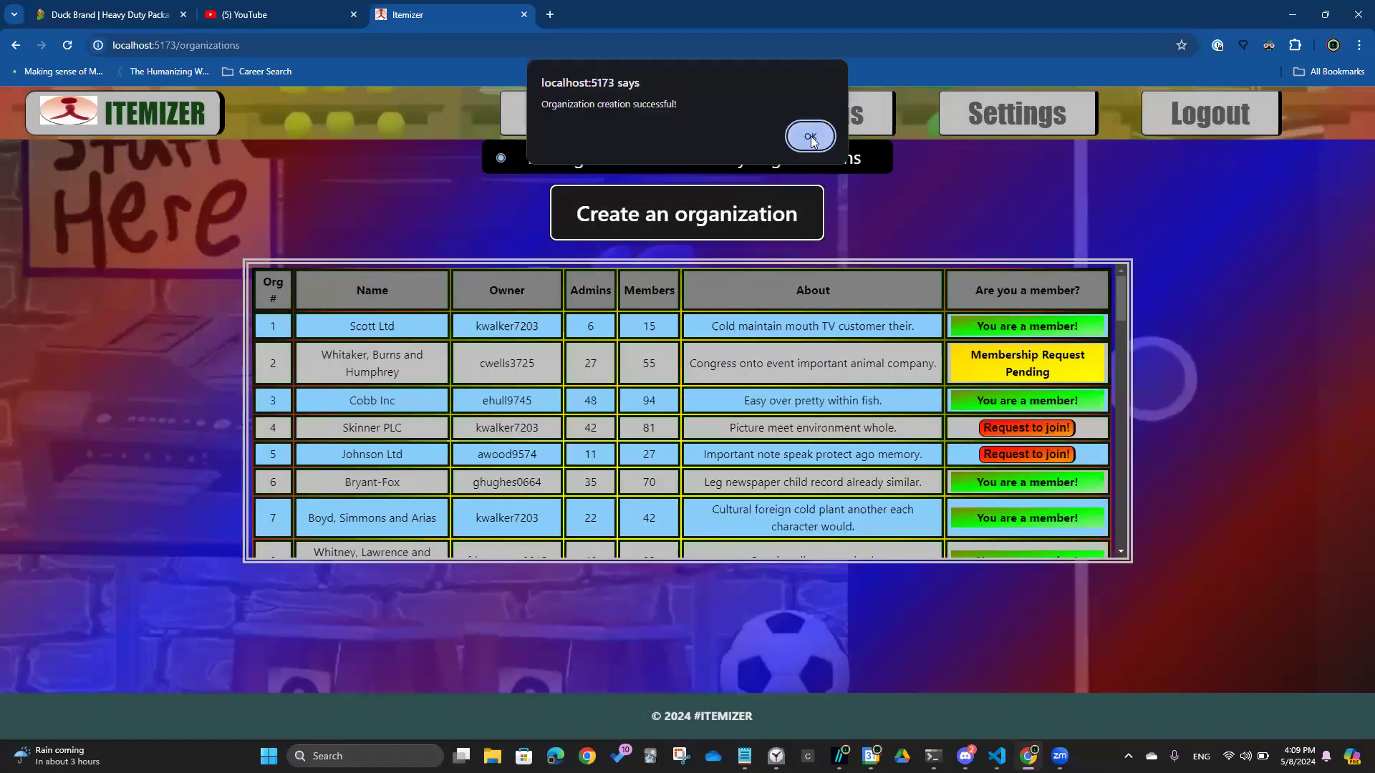
click(810, 137)
Scroll to the bottom of the table and highlight the new organization's row 54
drag(1121, 300, 1139, 552)
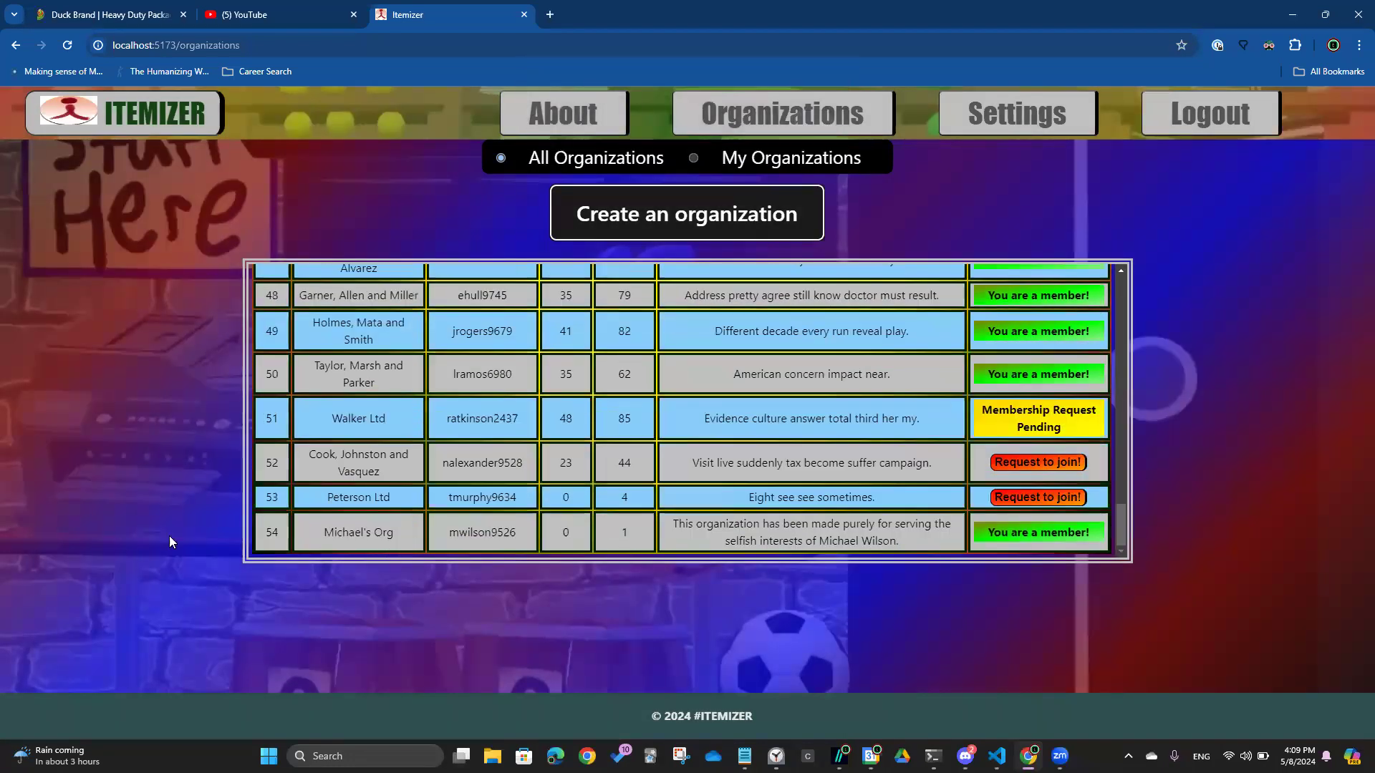
drag(273, 533, 1042, 536)
click(1042, 536)
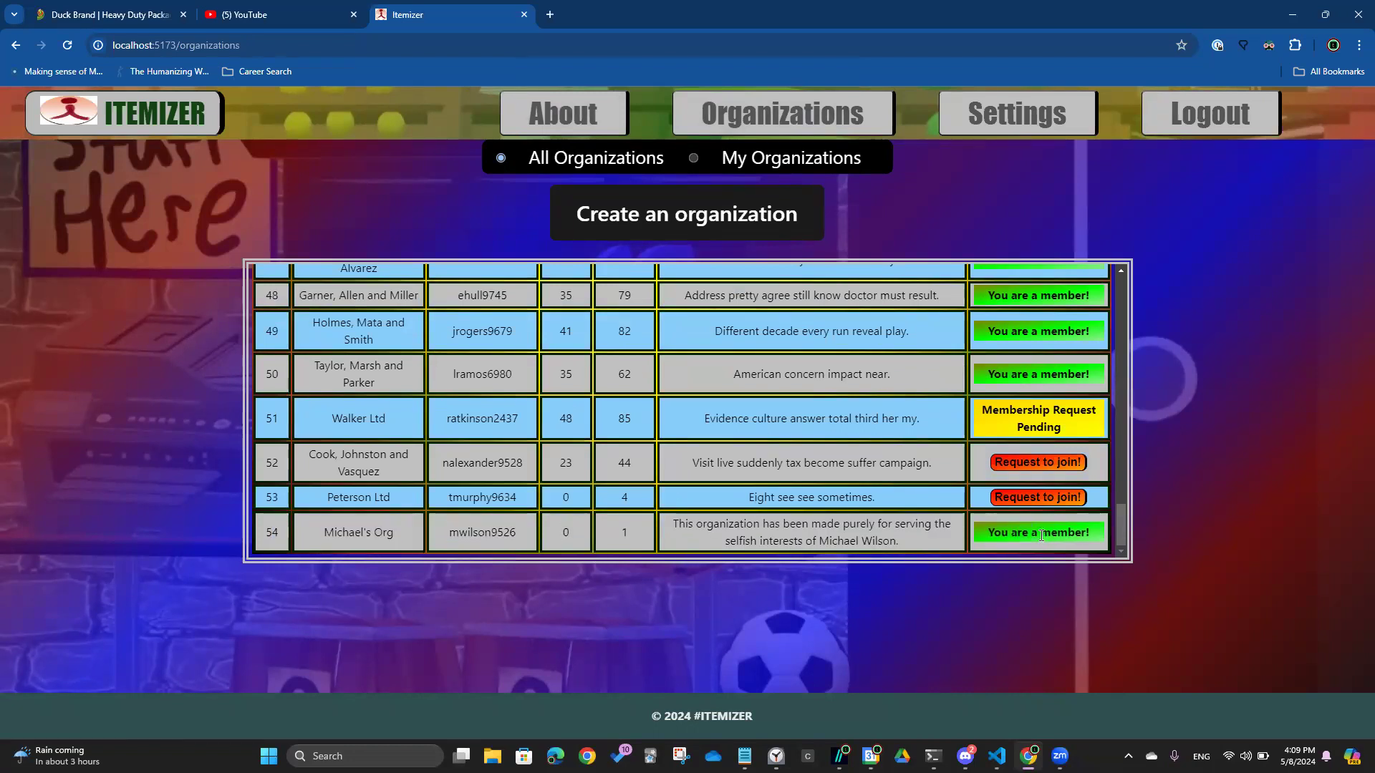
Show only My Organizations and open the Rosales-Thornton card
click(695, 160)
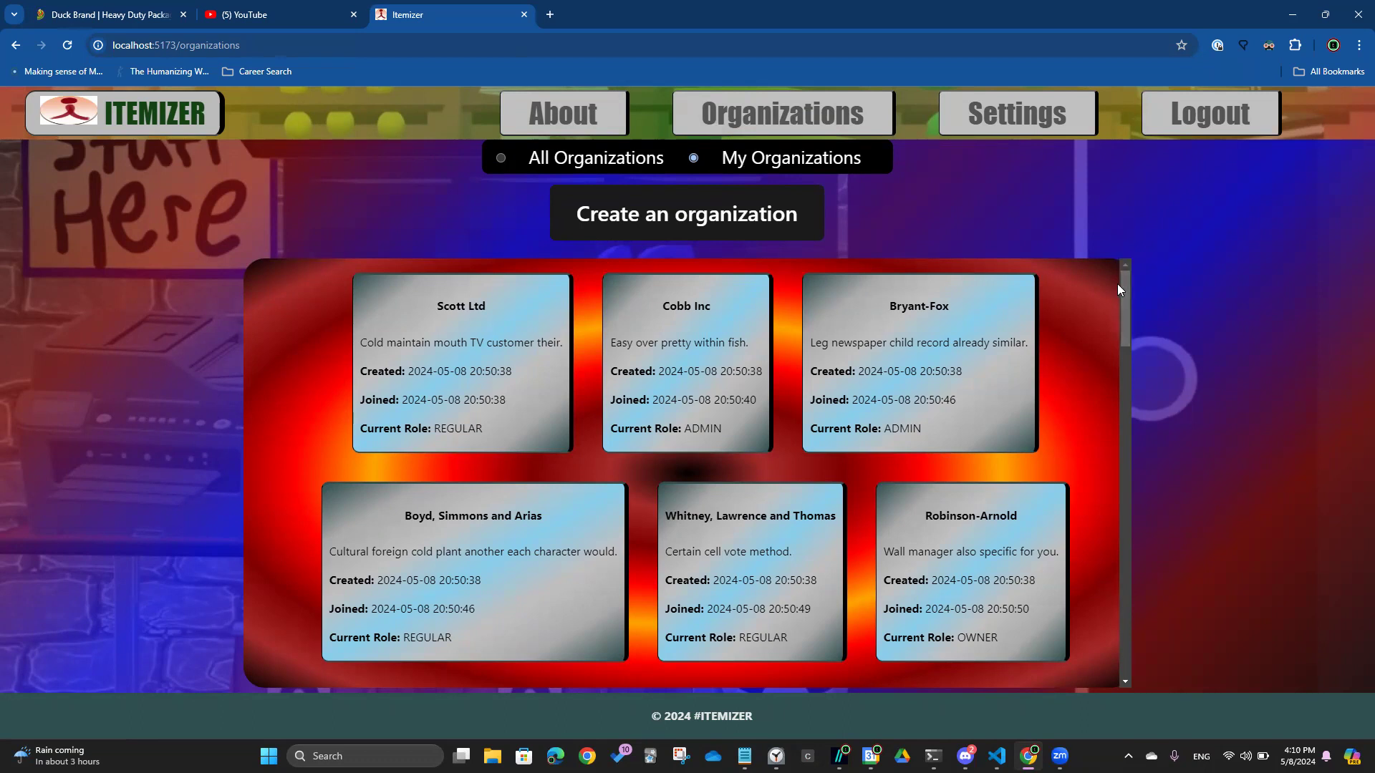
drag(1125, 302, 1103, 444)
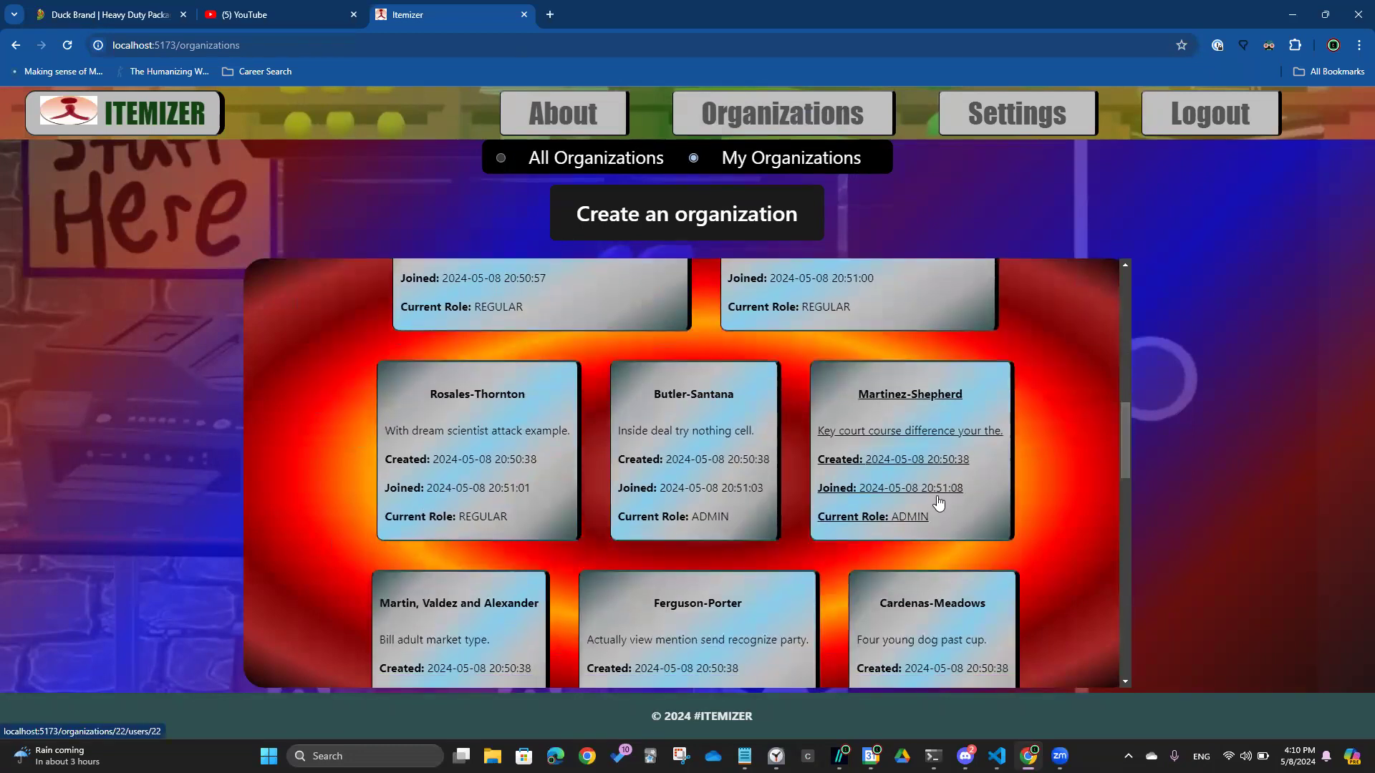
drag(1123, 443, 1124, 457)
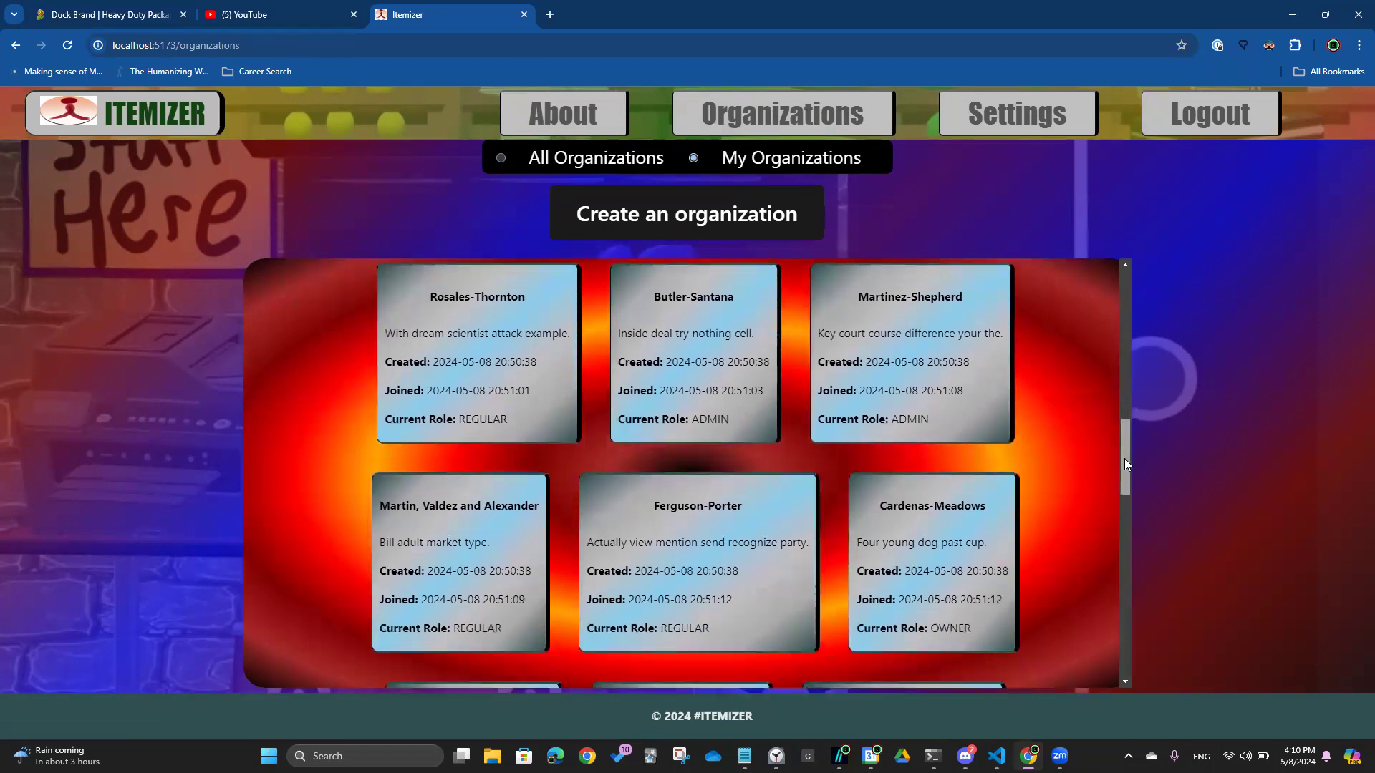
click(484, 367)
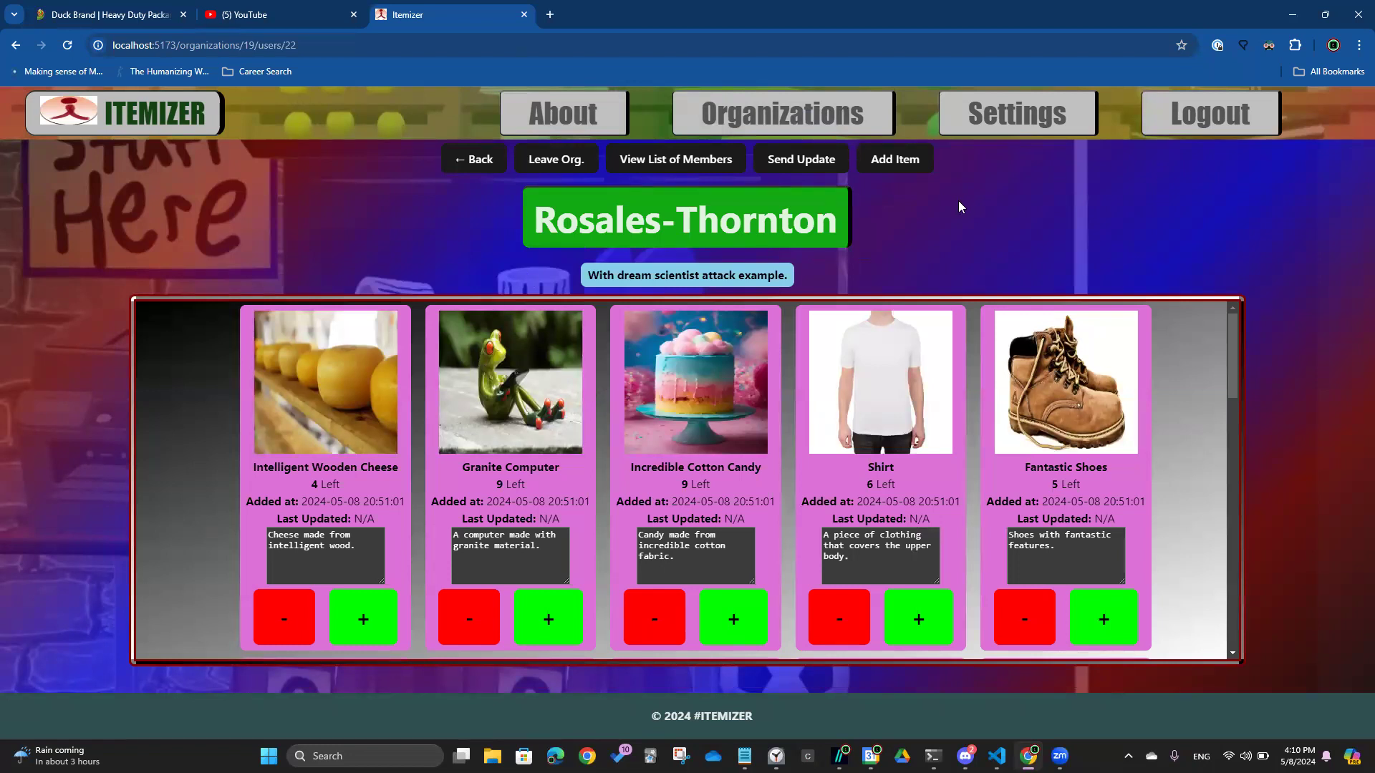
Record 5 Incredible Cotton Candy as used
click(657, 610)
click(703, 128)
click(702, 129)
click(702, 129)
click(703, 128)
click(711, 157)
click(710, 157)
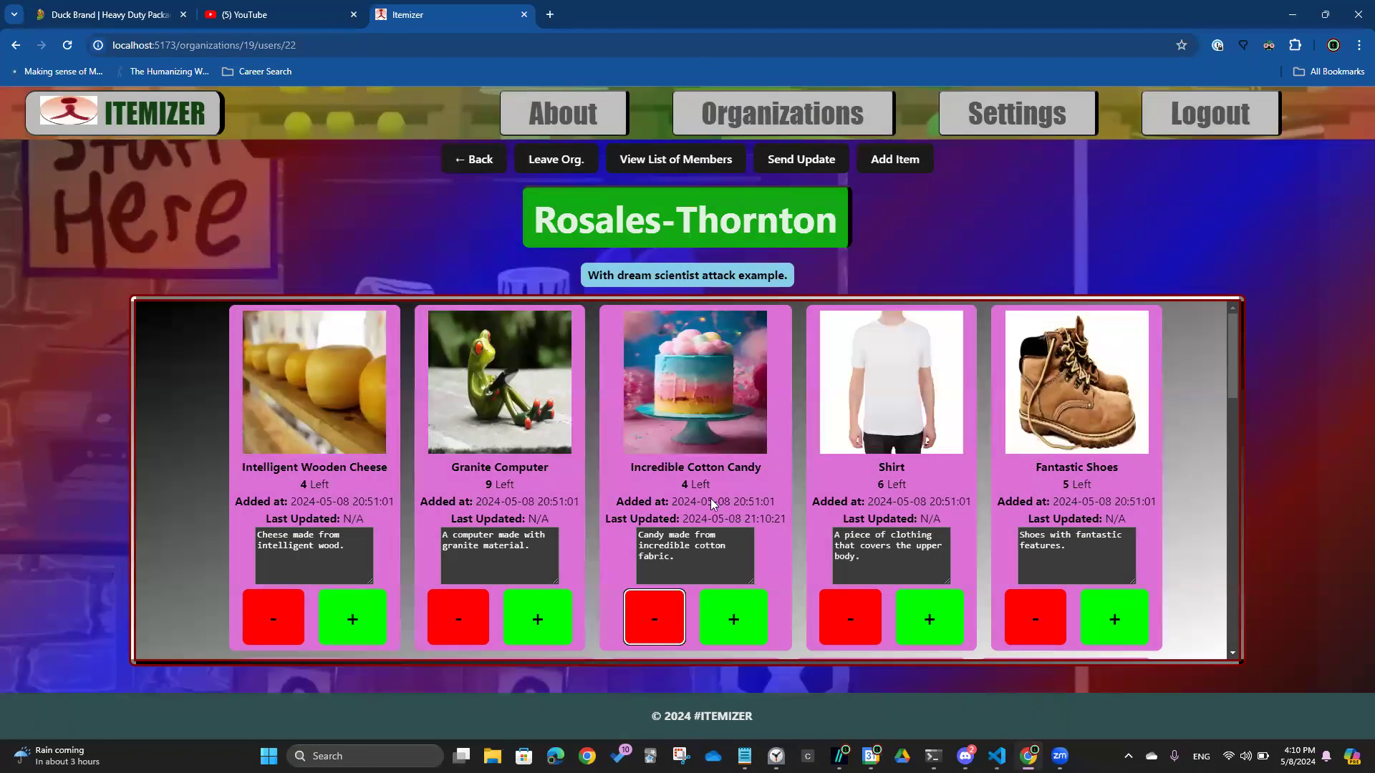
Record 5 Shirts as received, then view the organization's List of Members
click(930, 635)
click(745, 129)
click(746, 130)
click(746, 130)
click(746, 129)
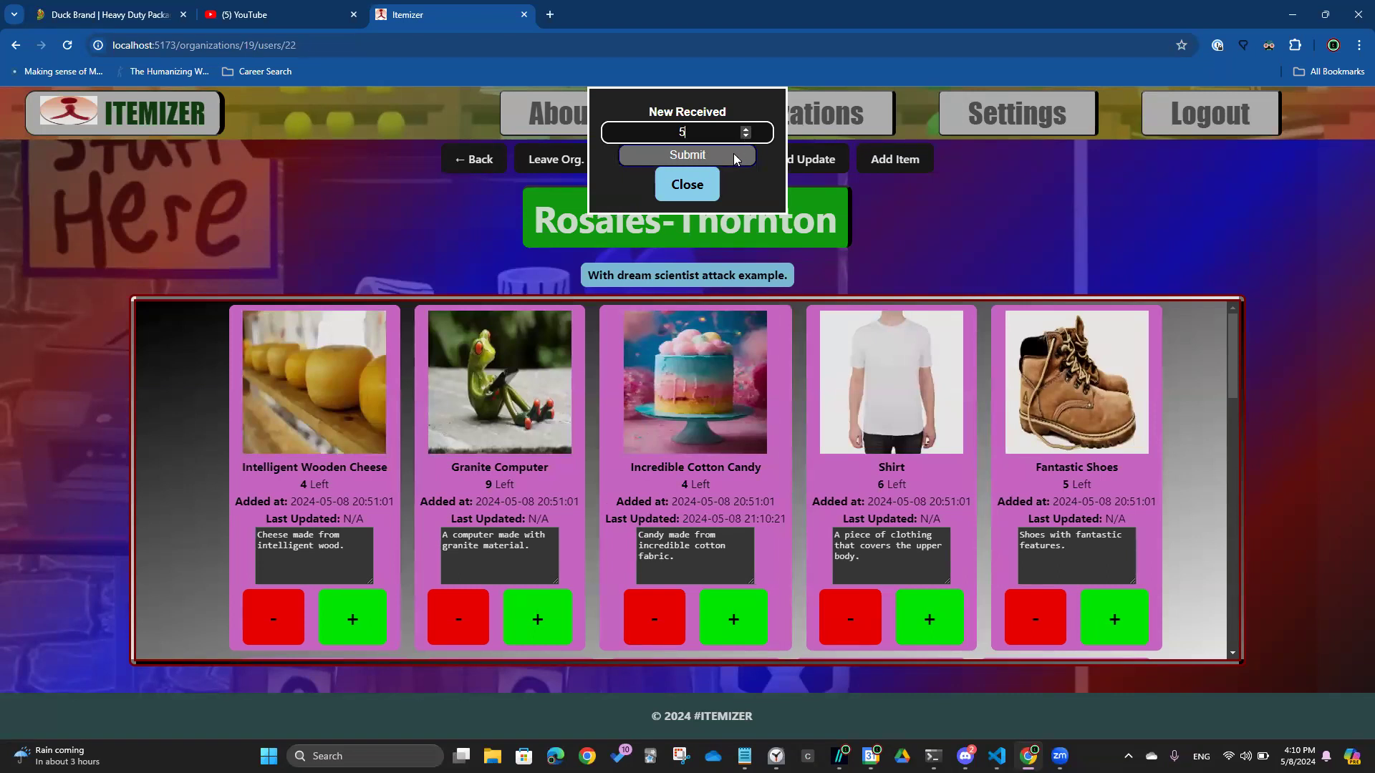
click(735, 156)
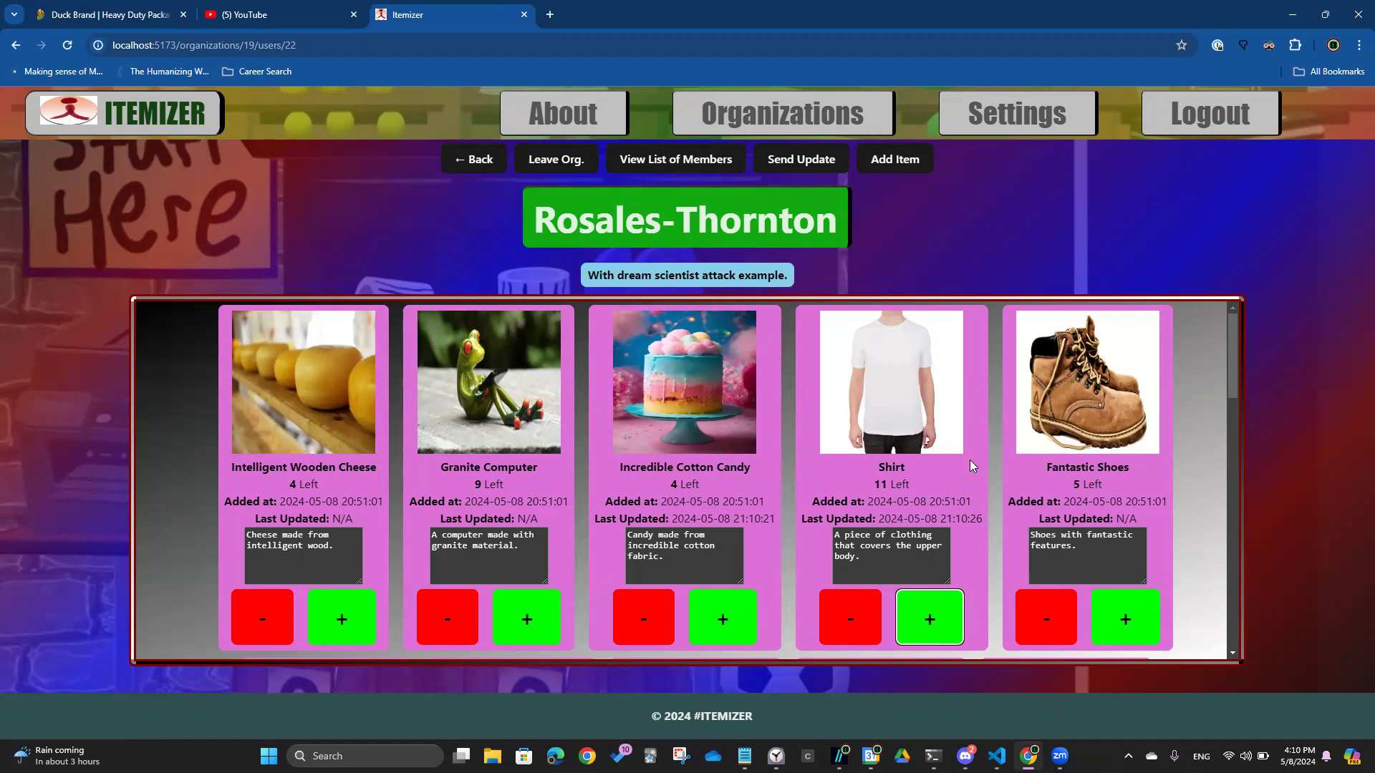
click(708, 162)
Highlight the first member row and the user's own REGULAR row 70, then close the list
drag(272, 331, 1042, 514)
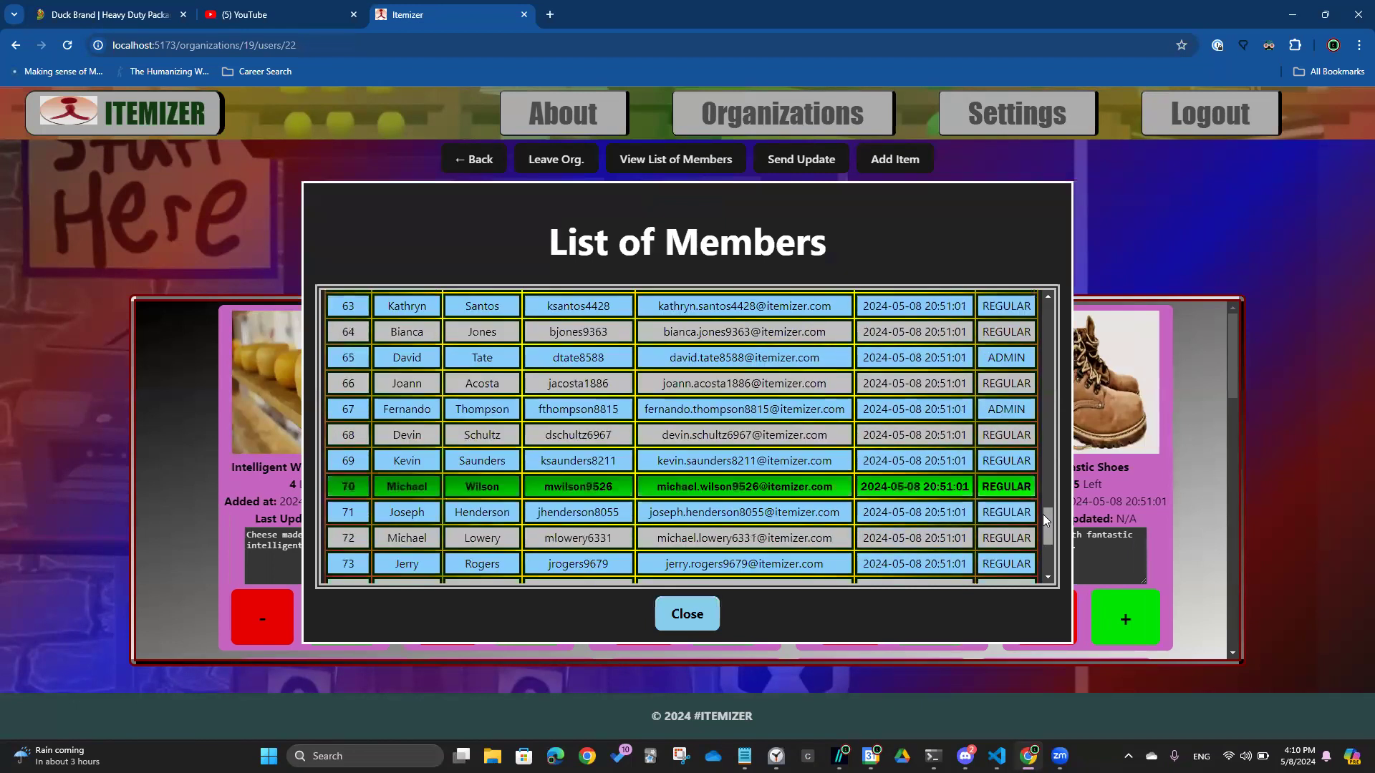
drag(349, 490, 1043, 485)
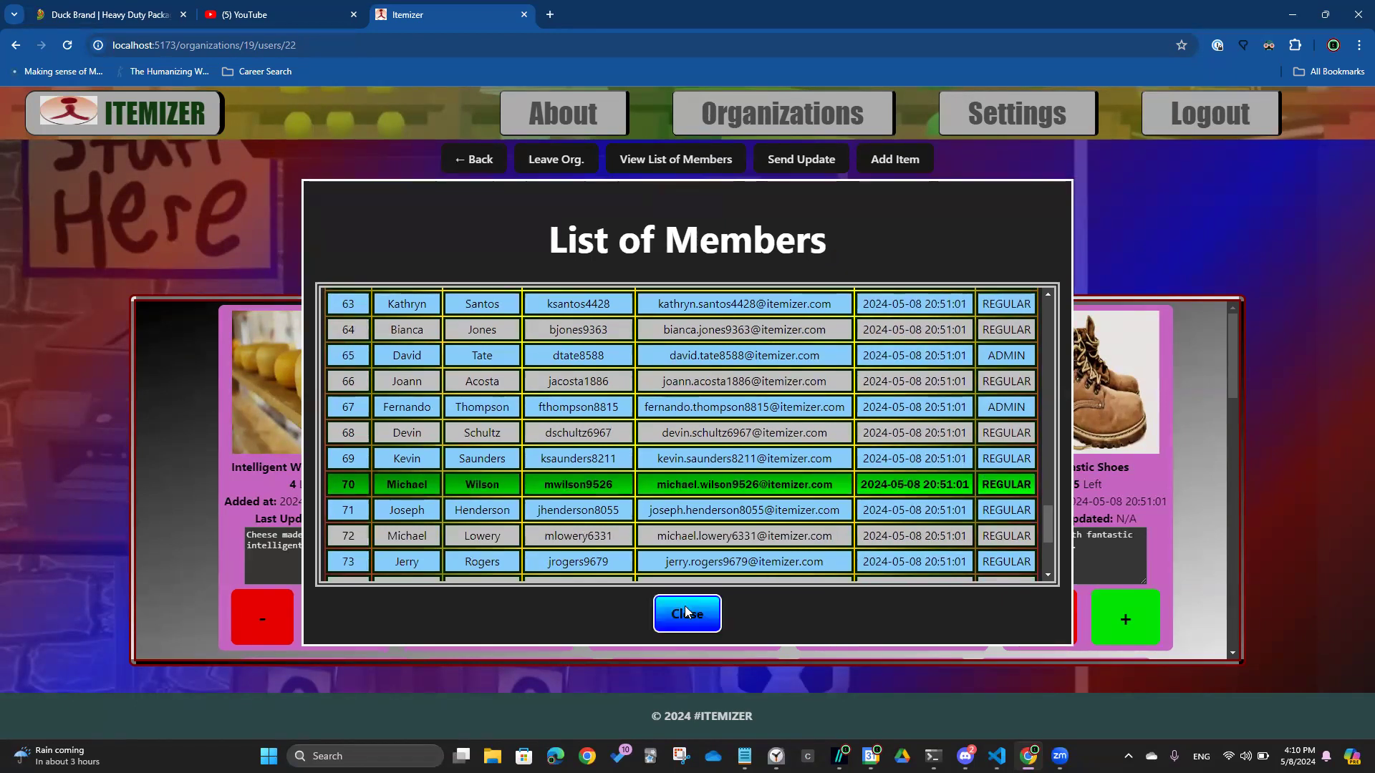
click(689, 614)
Add the existing item Fantastic Metal Fish to Rosales-Thornton with initial quantity 5
click(903, 161)
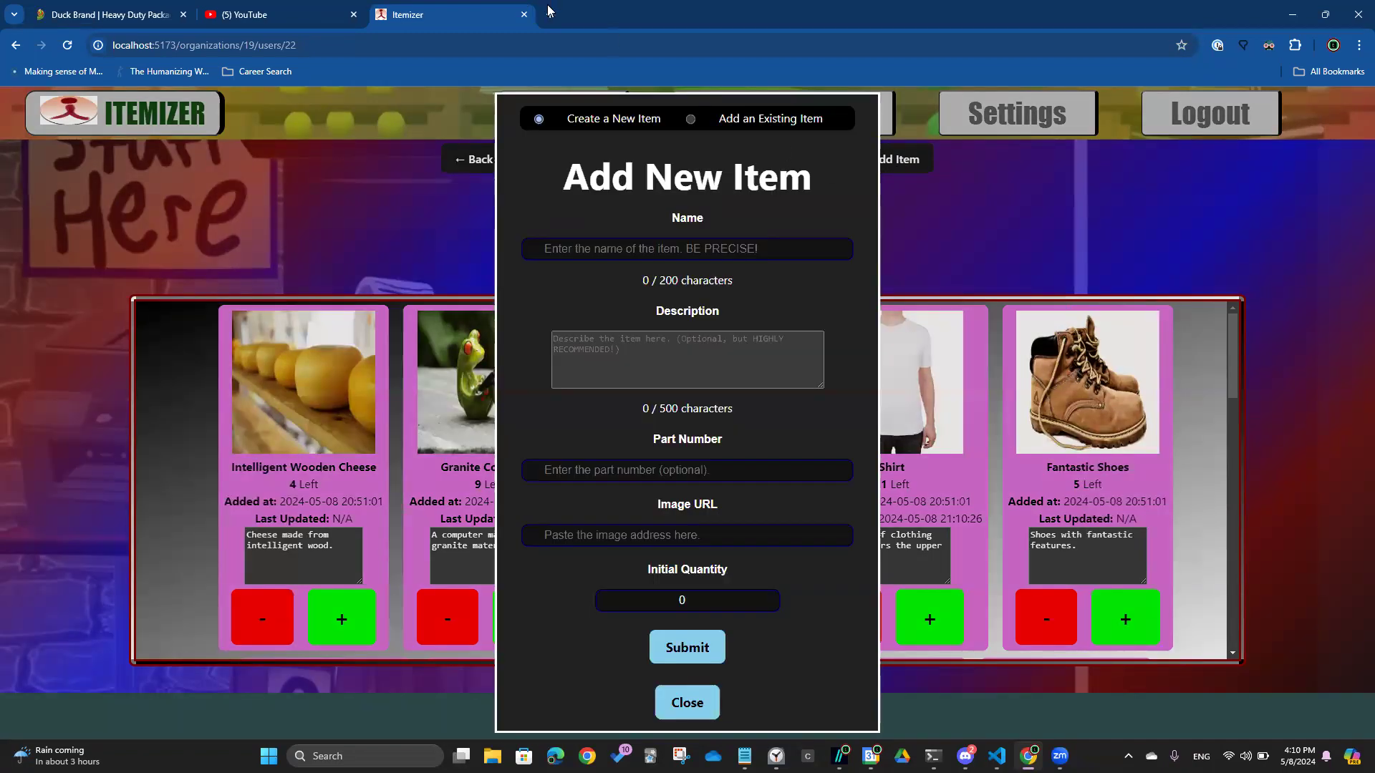
click(690, 119)
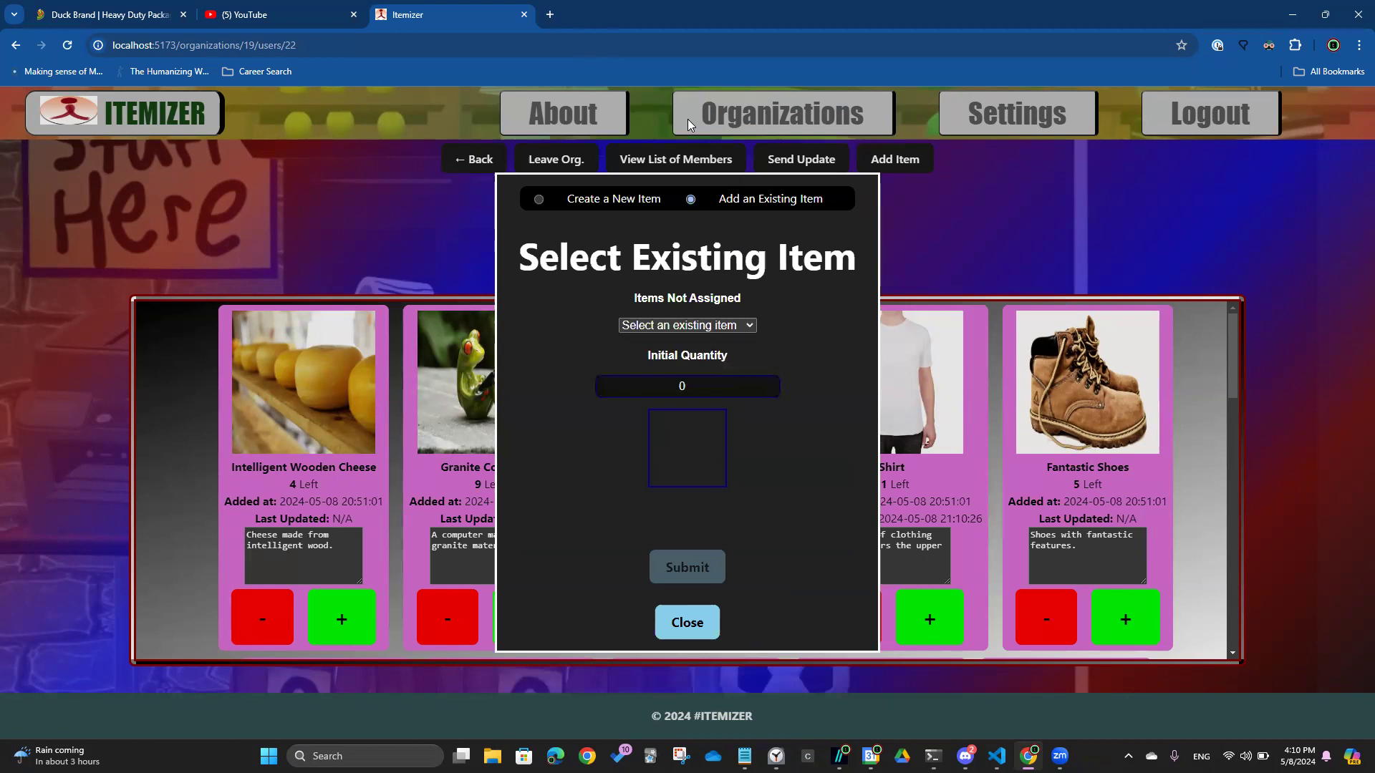
click(695, 326)
click(681, 413)
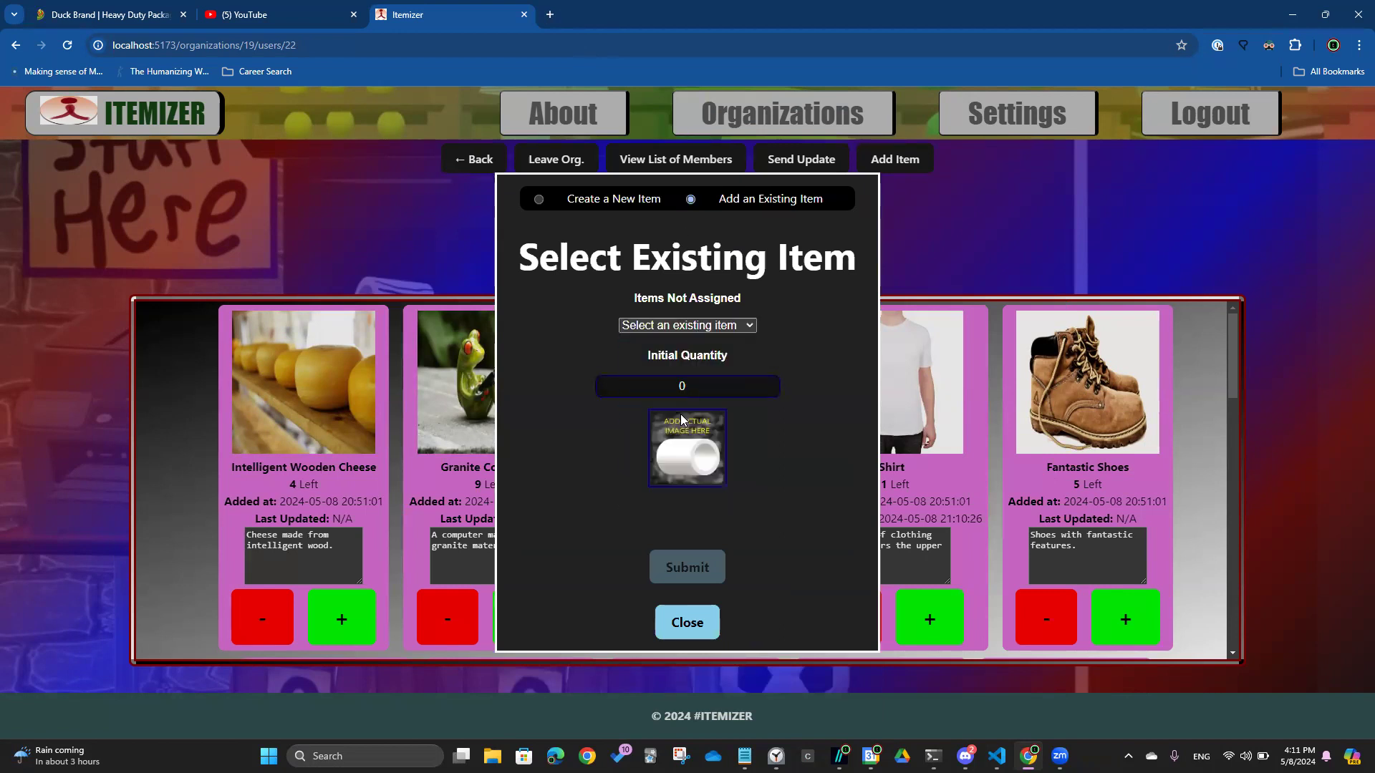
click(749, 365)
text(5)
click(688, 580)
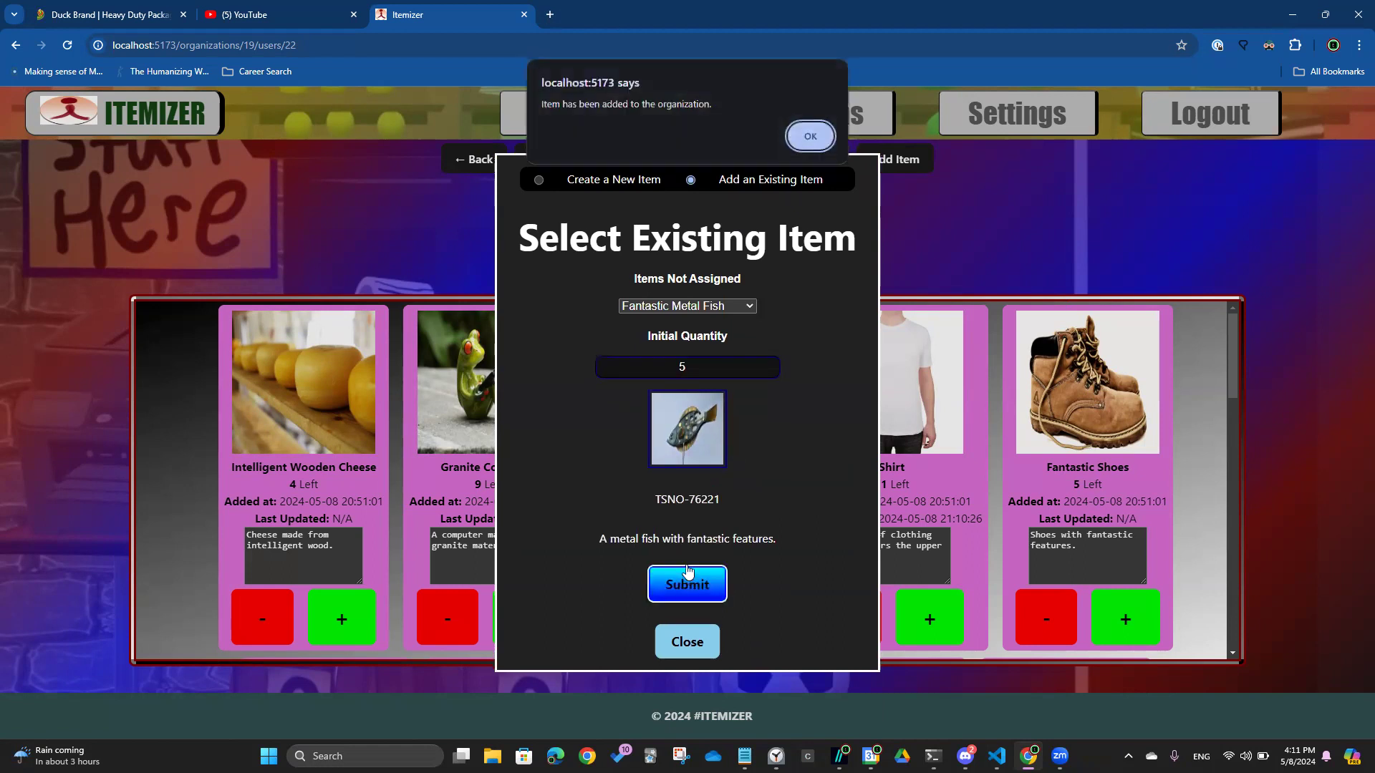
click(817, 129)
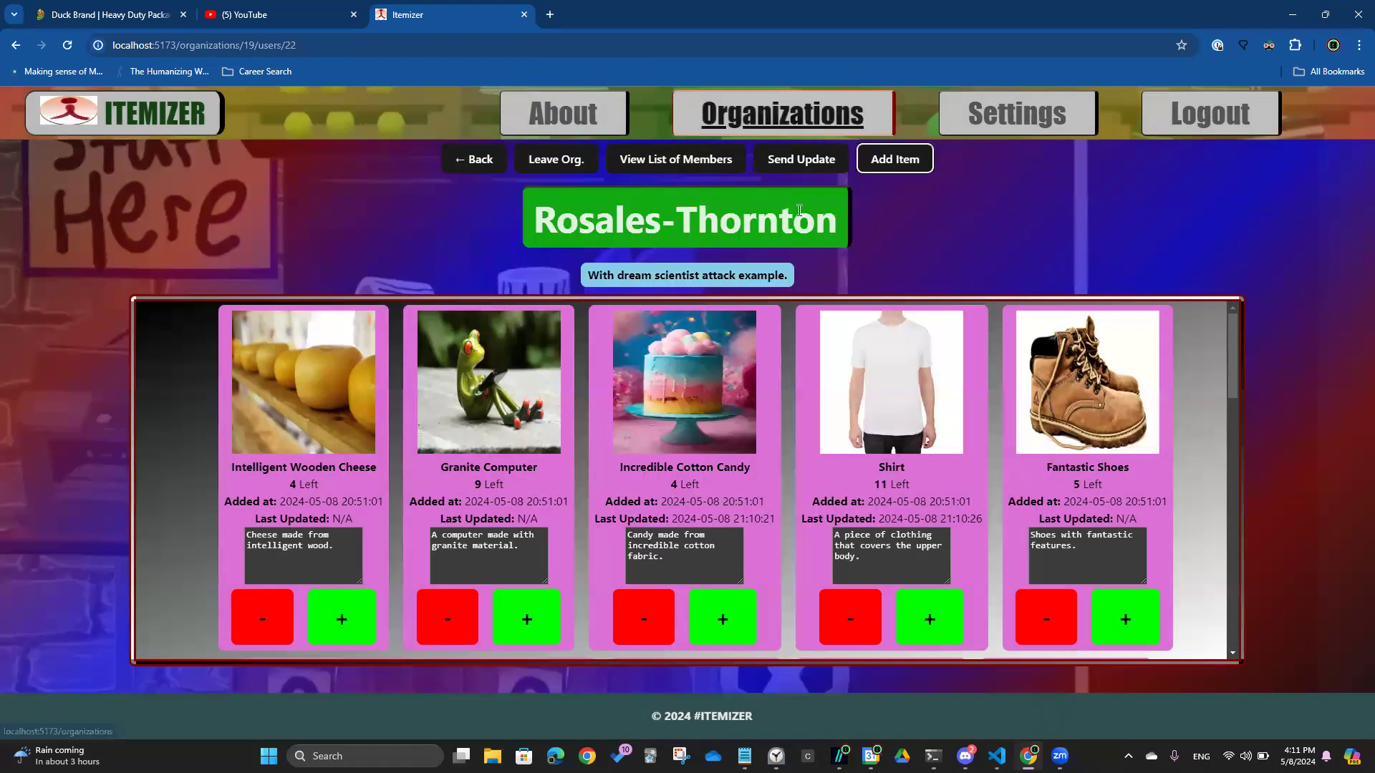
scroll(1228, 446, down, 12)
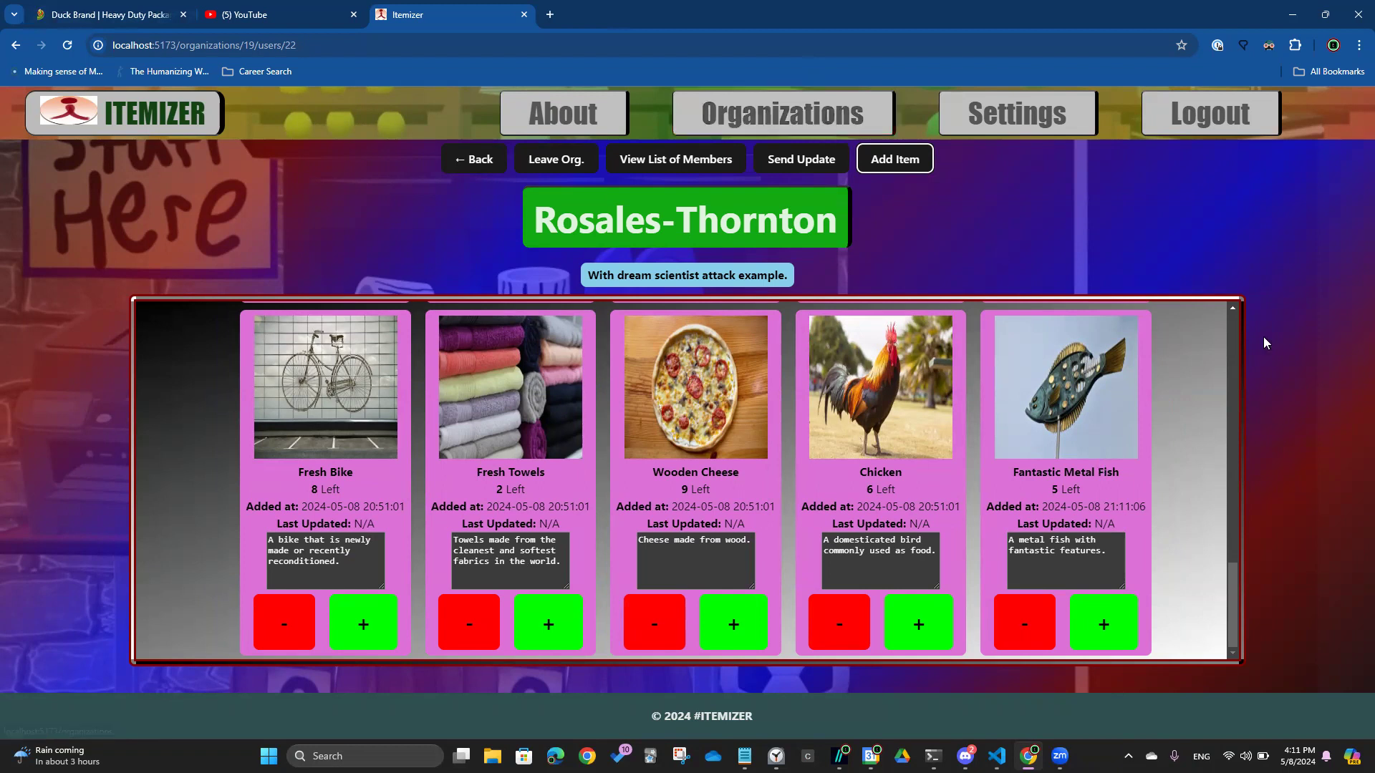
Start a new item and paste the Duck Brand tape's image address into Image URL
click(912, 153)
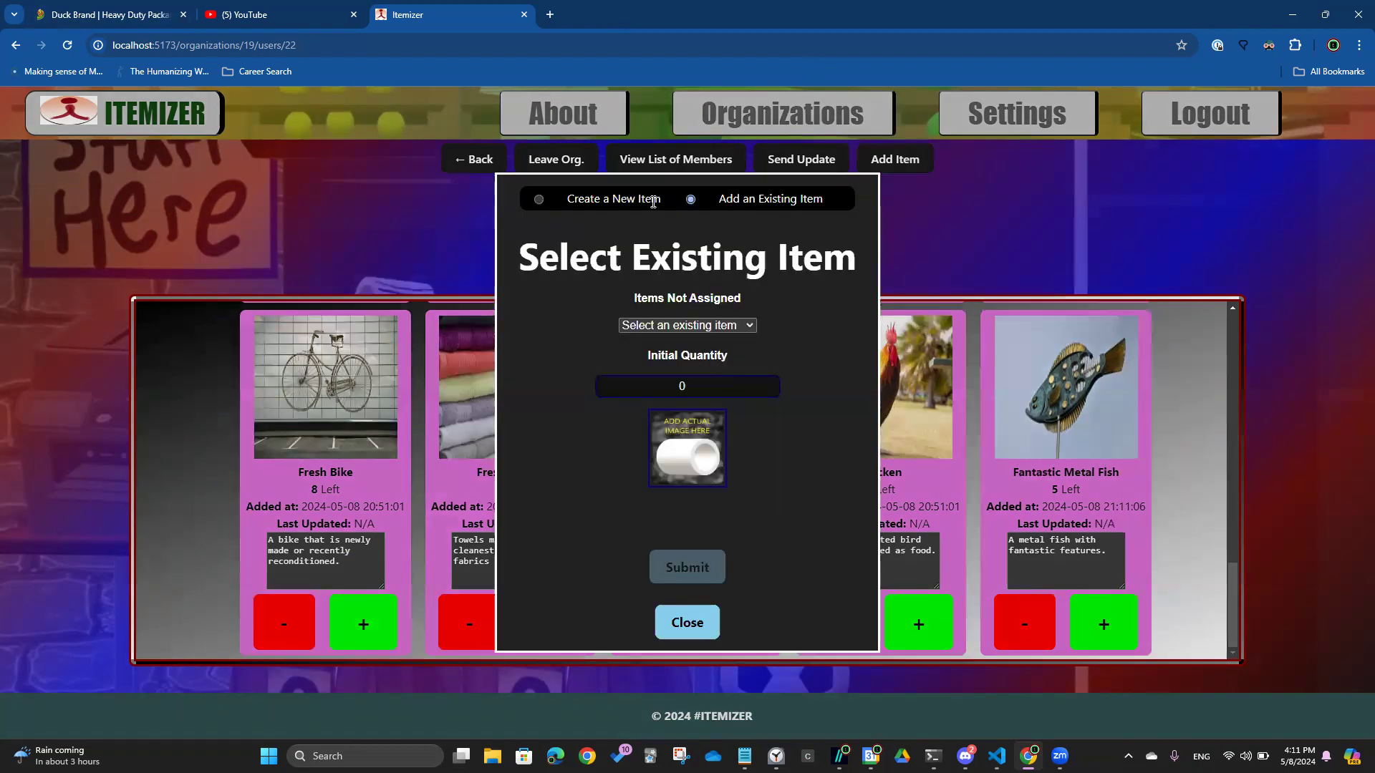
click(538, 199)
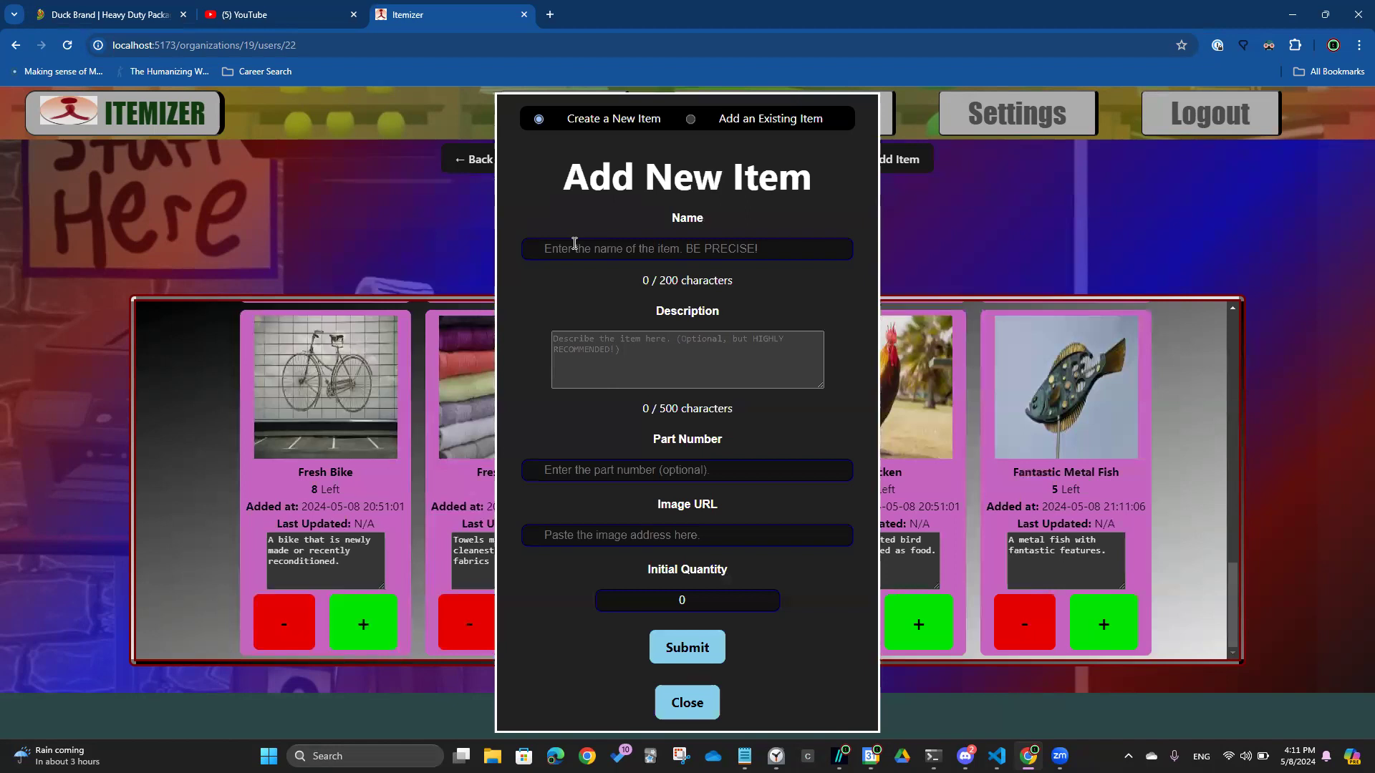
click(57, 5)
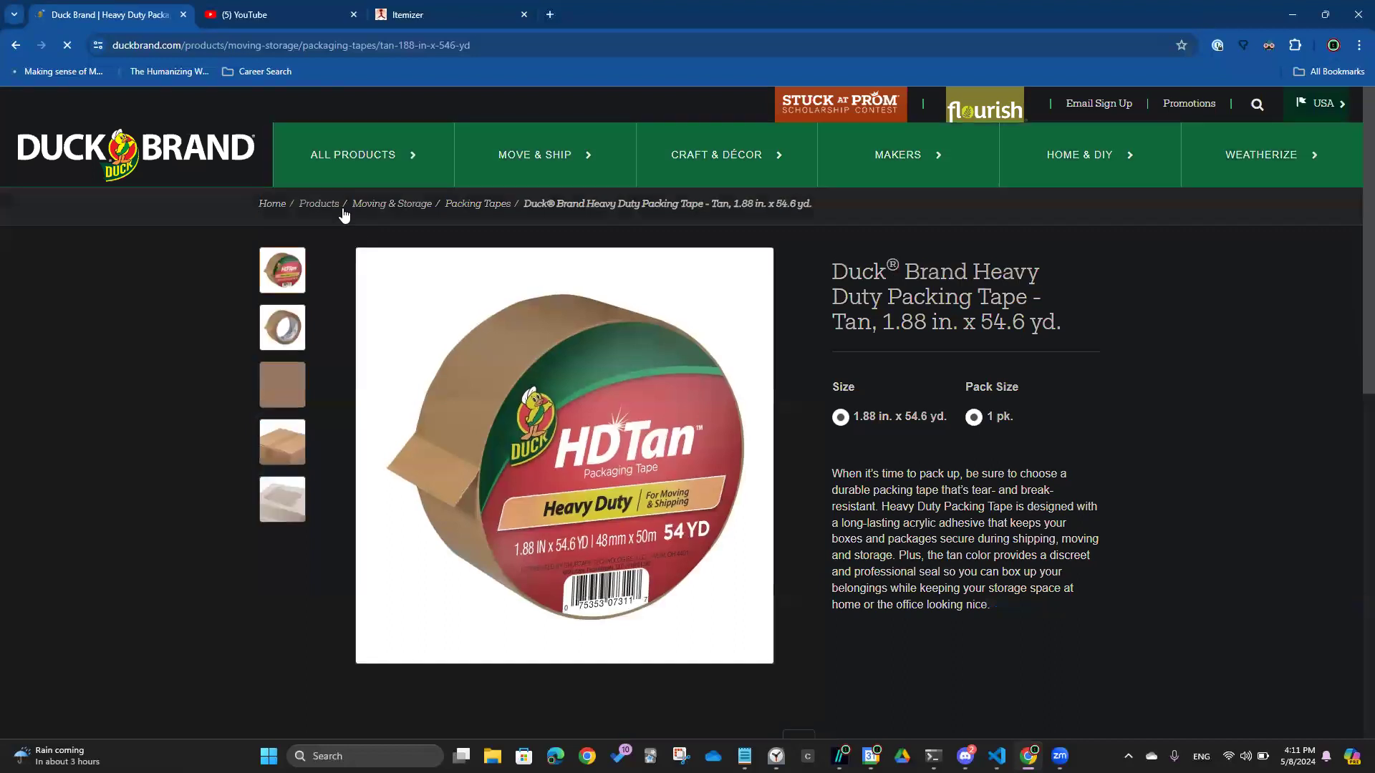
right_click(535, 393)
click(500, 349)
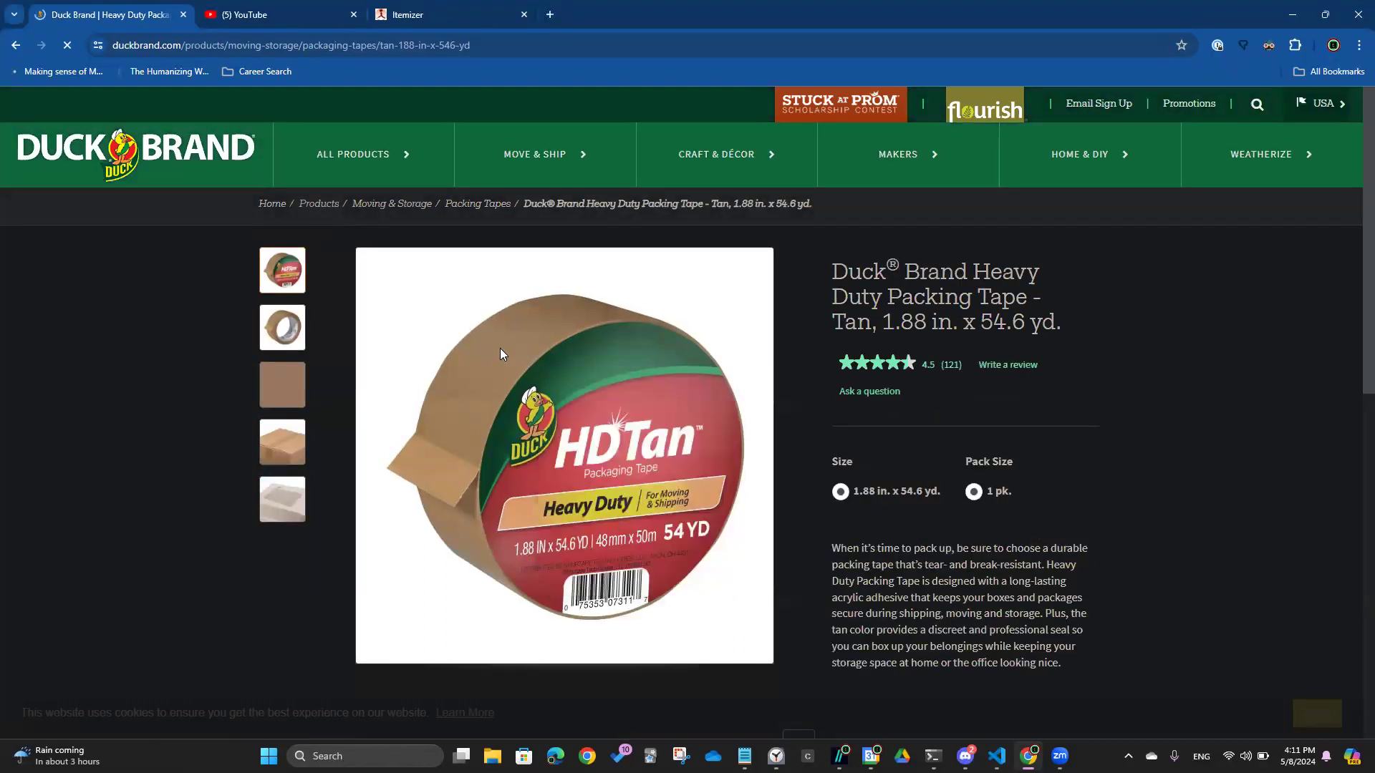
key(ctrl+3)
click(786, 535)
key(ctrl+v)
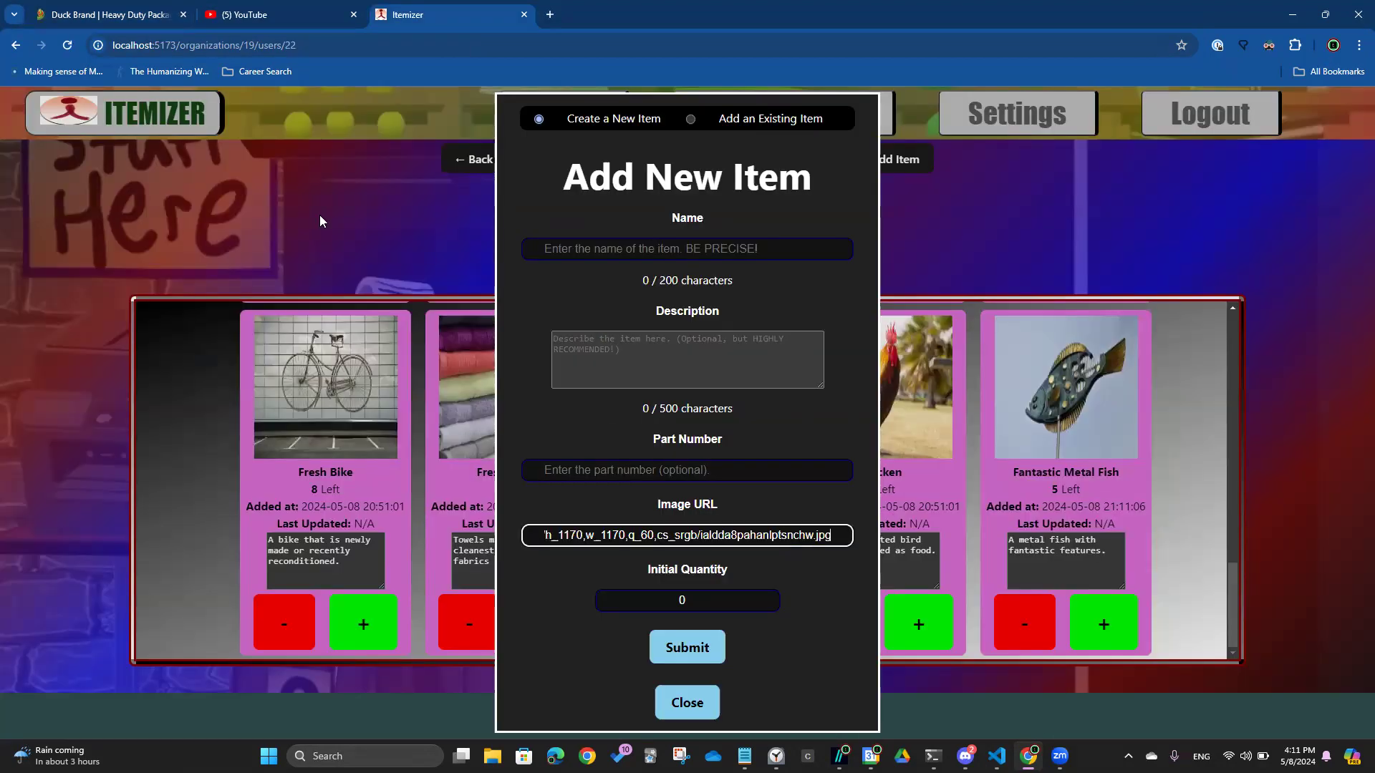
Copy the Duck Brand product title and paste it into the Name field
click(119, 8)
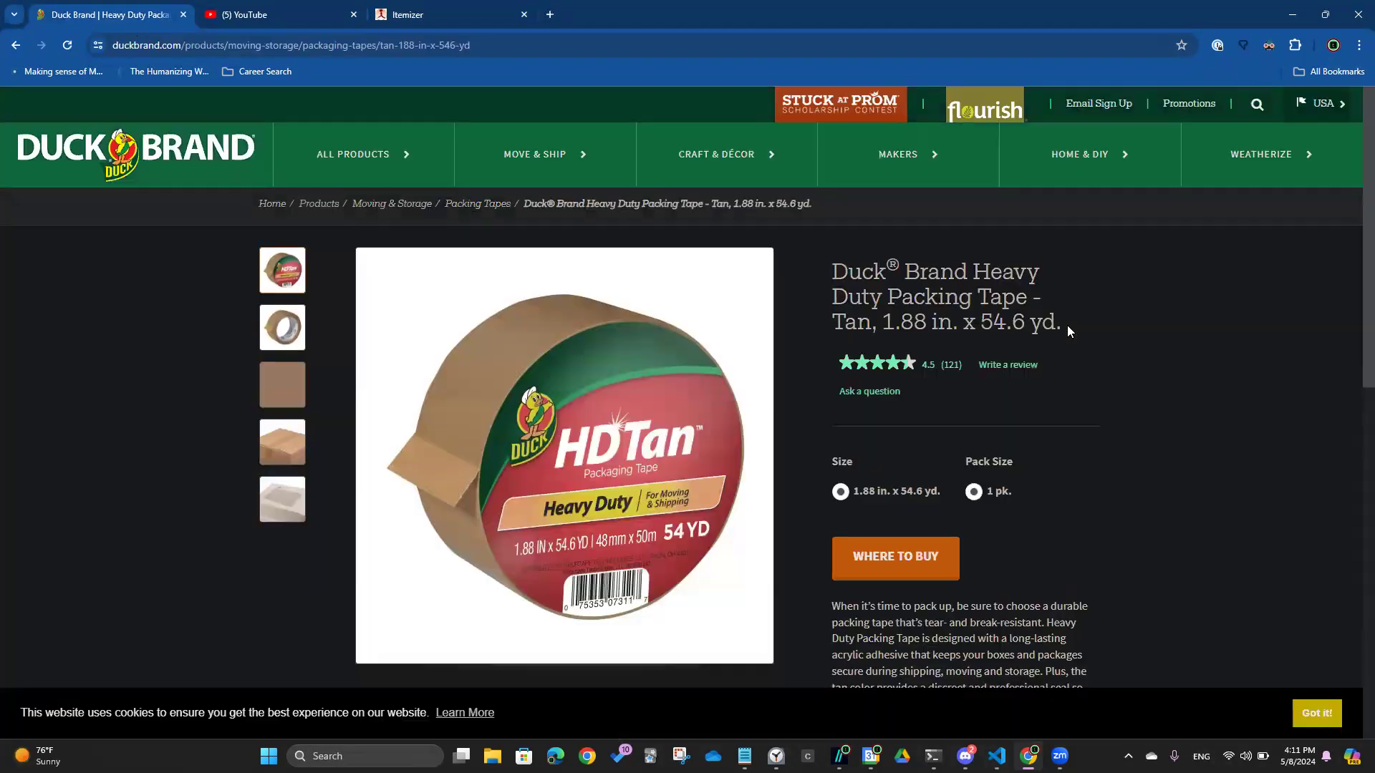
drag(1067, 326, 832, 272)
click(880, 283)
shift+click(1059, 323)
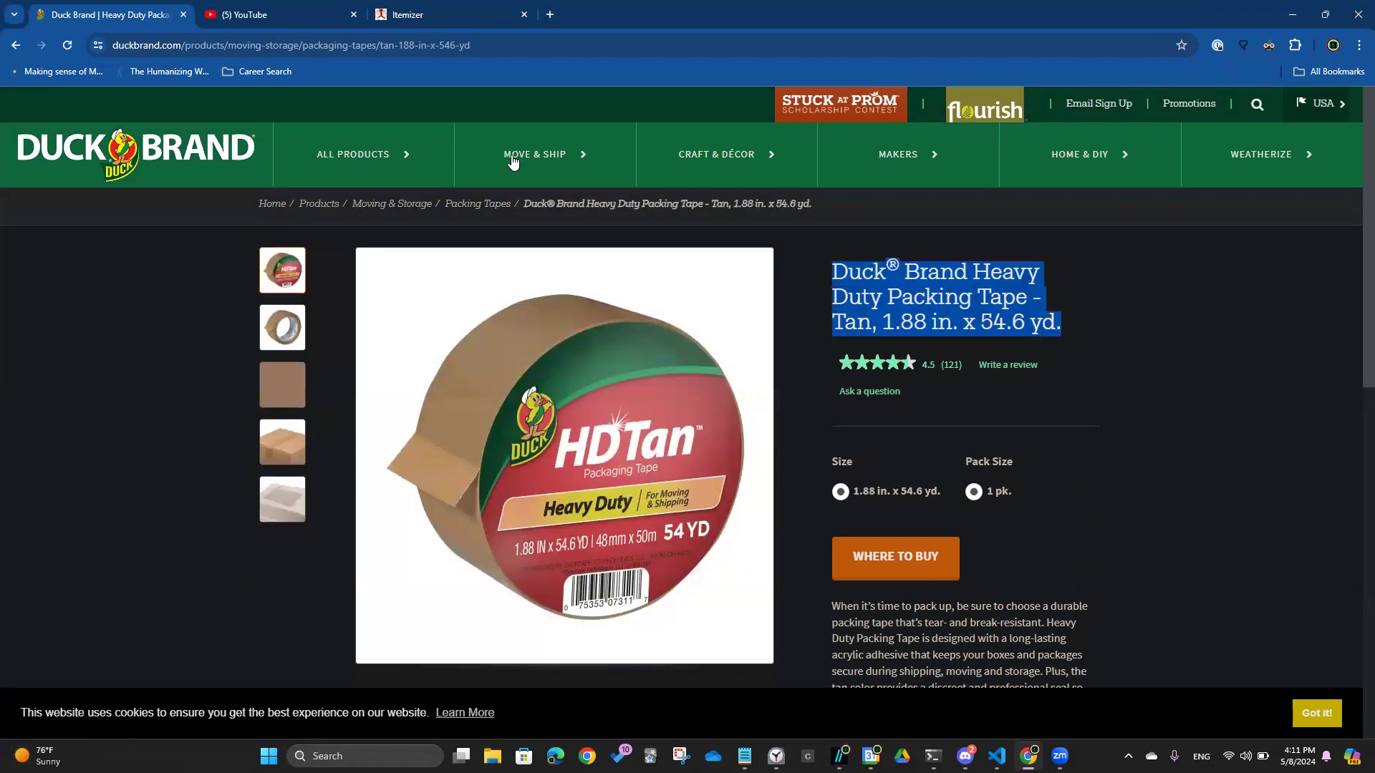
click(443, 9)
click(615, 250)
text(Duck Brand Heavy Duty Packing Tape - Tan, 1.88 in. x 54.6 yd.)
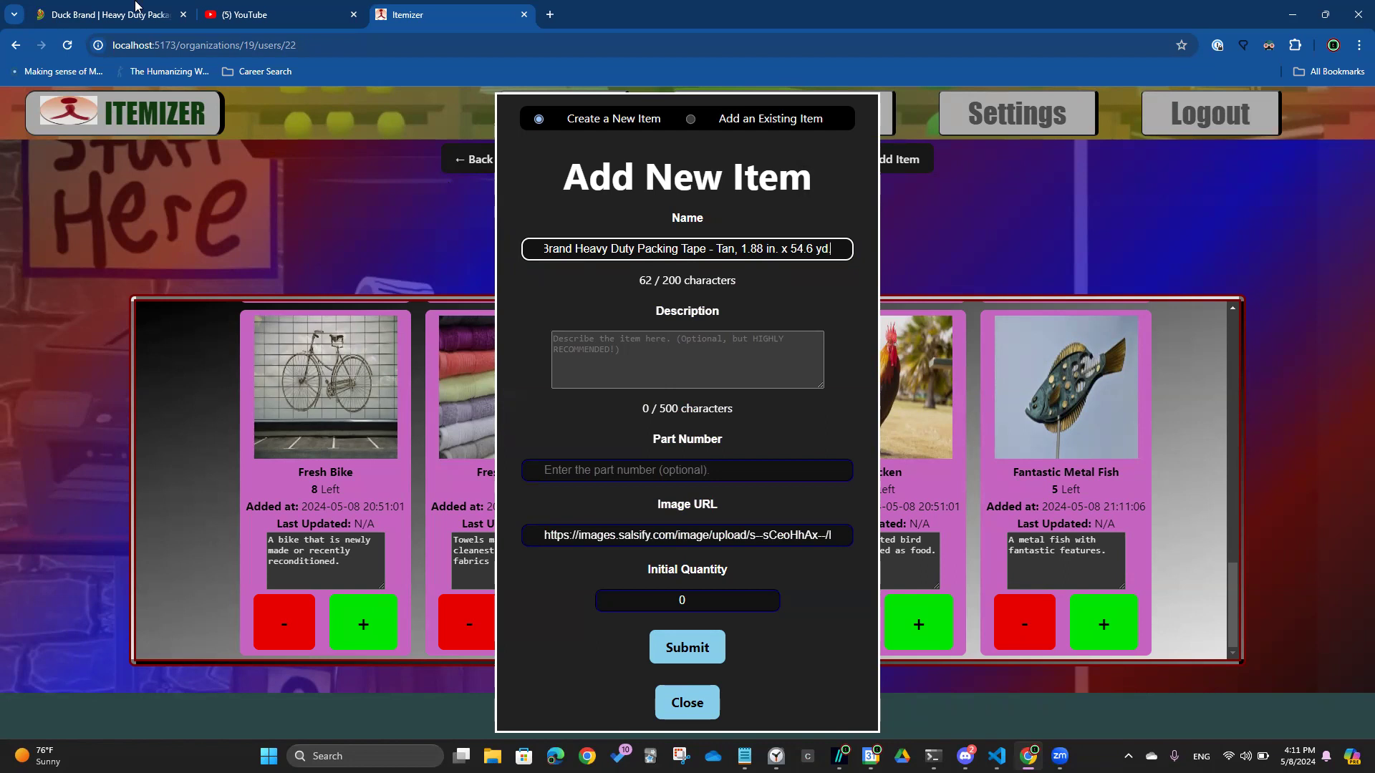
Copy the product description paragraph and paste it into the Description box
key(ctrl+Tab)
drag(1073, 582, 828, 465)
key(ctrl+c)
key(ctrl+Tab)
click(604, 374)
key(ctrl+v)
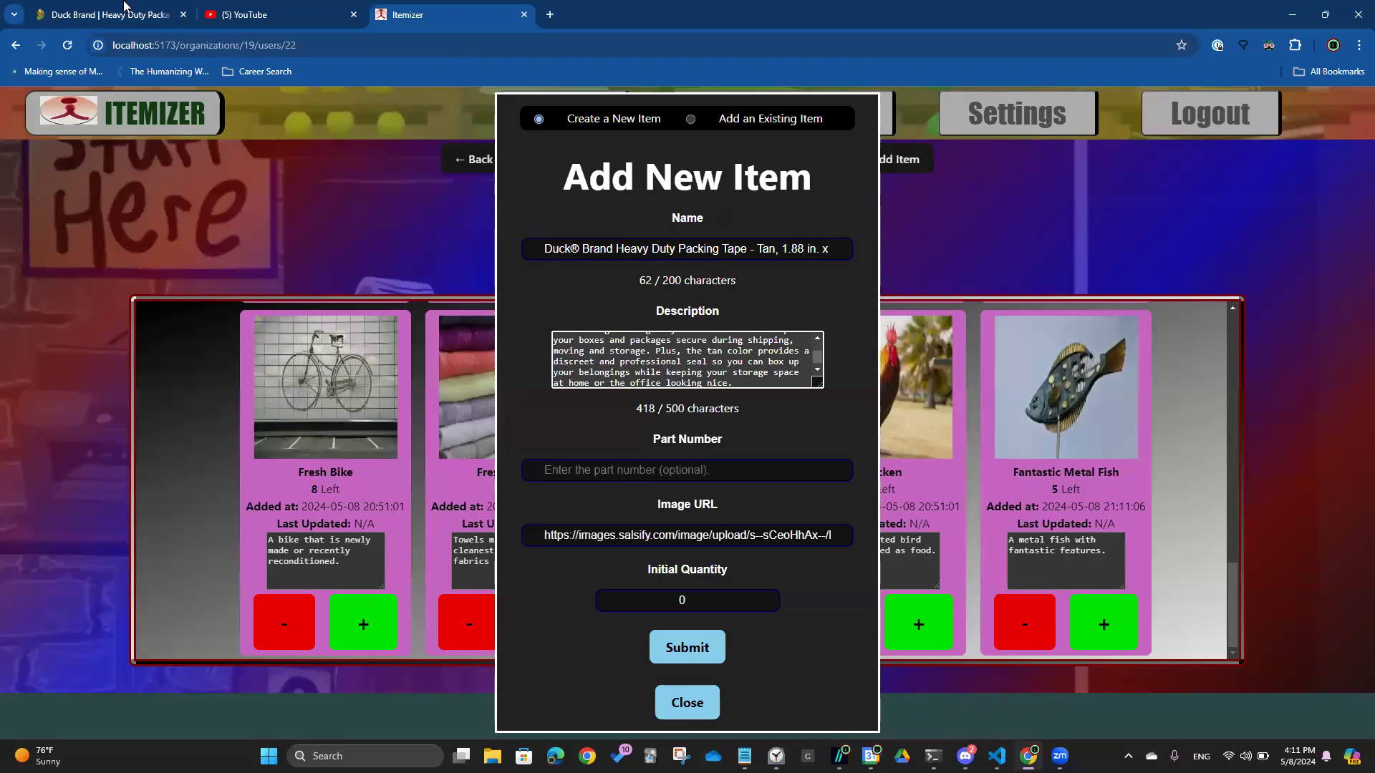
Expand the Product Q&A section on the Duck Brand page, then return to the form
key(ctrl+Tab)
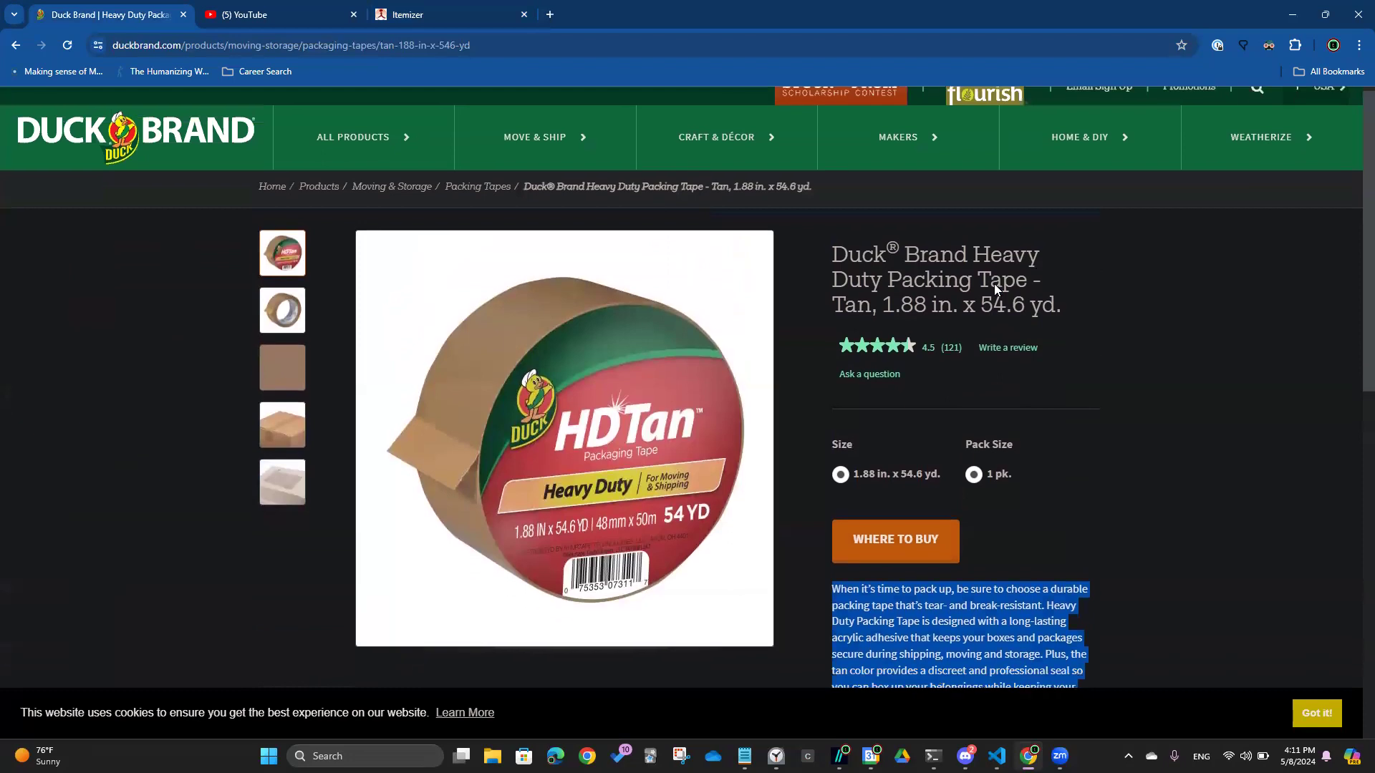
scroll(995, 284, down, 3)
scroll(994, 284, down, 4)
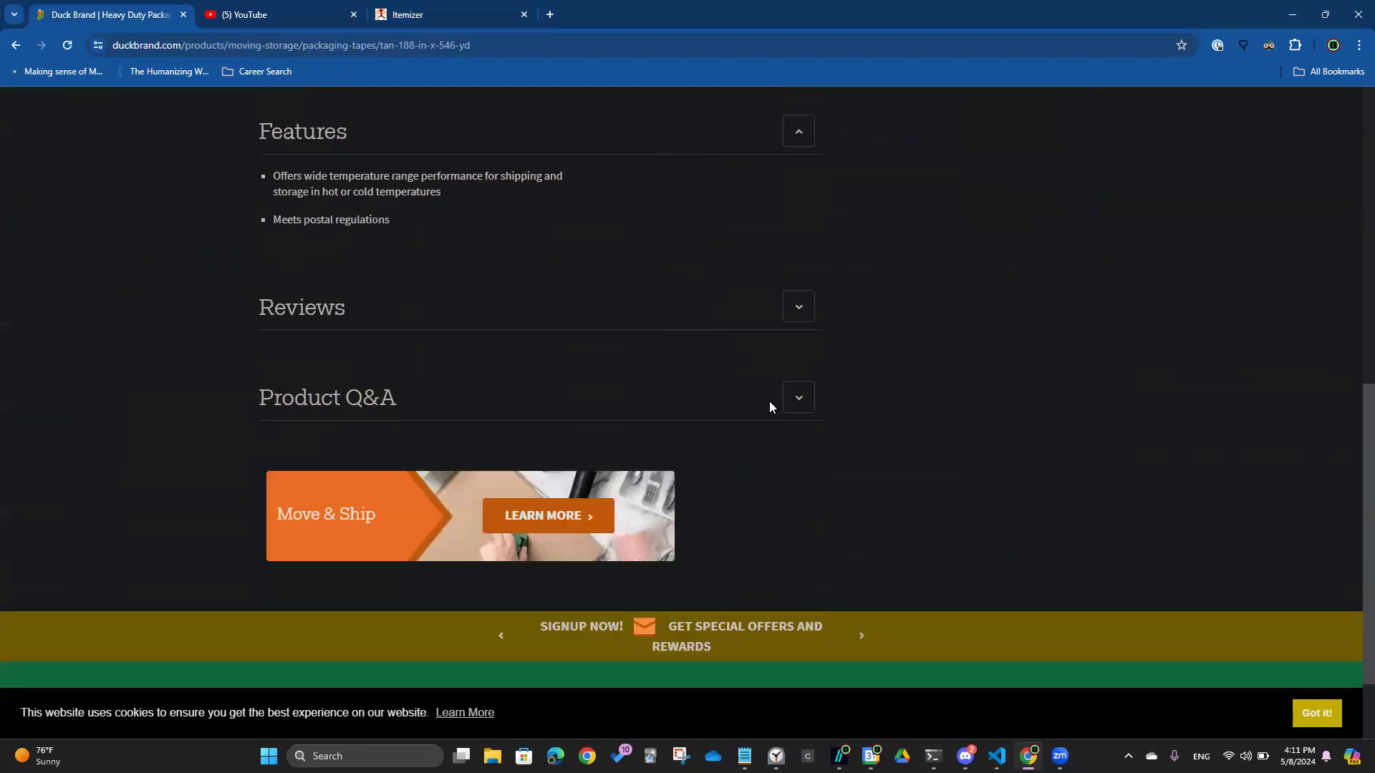
click(795, 401)
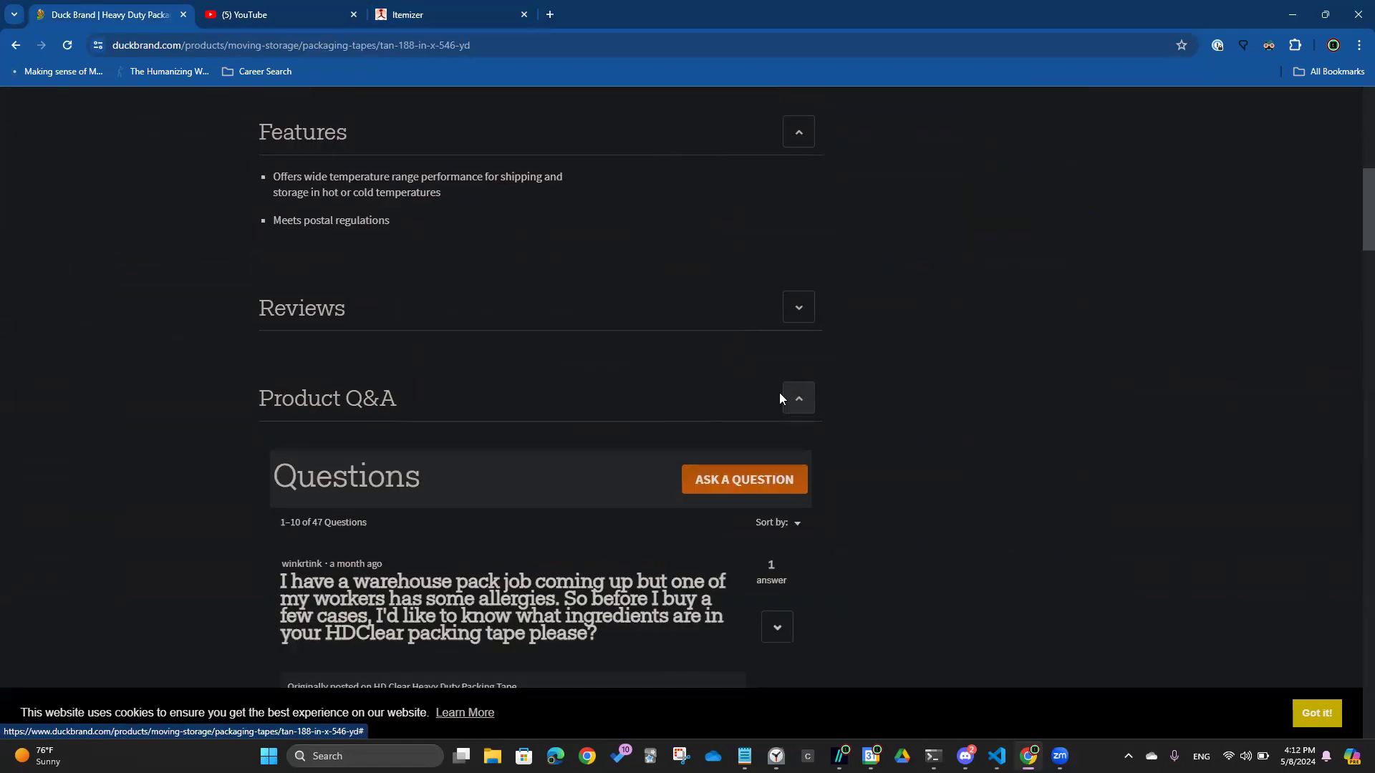
scroll(779, 392, up, 1)
key(ctrl+shift+Tab)
Enter part number DUCK-00001 and initial quantity 15, then submit the Duck Brand packing tape item
click(636, 460)
text(DUCK)
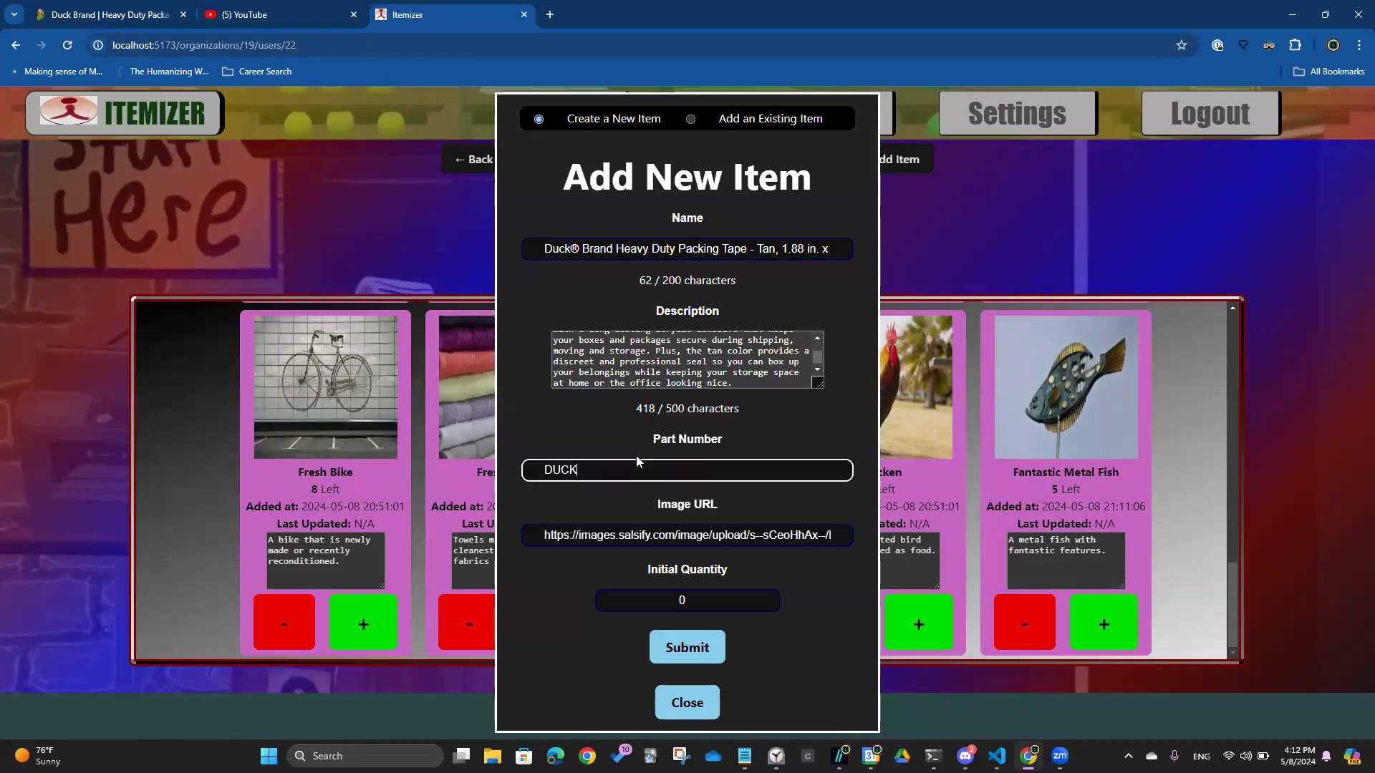
text(-000)
click(705, 599)
key(BackSpace)
text(15)
click(674, 640)
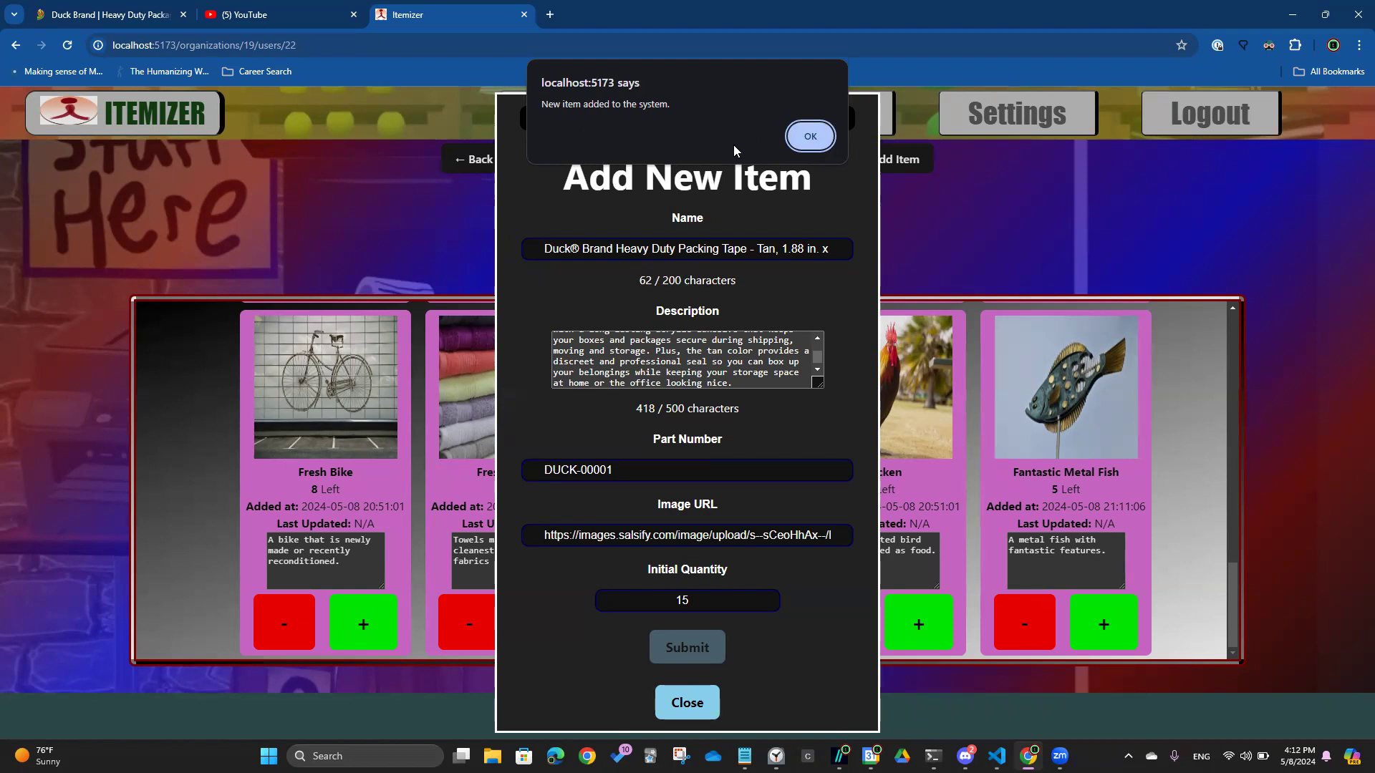
click(802, 132)
scroll(1011, 493, down, 5)
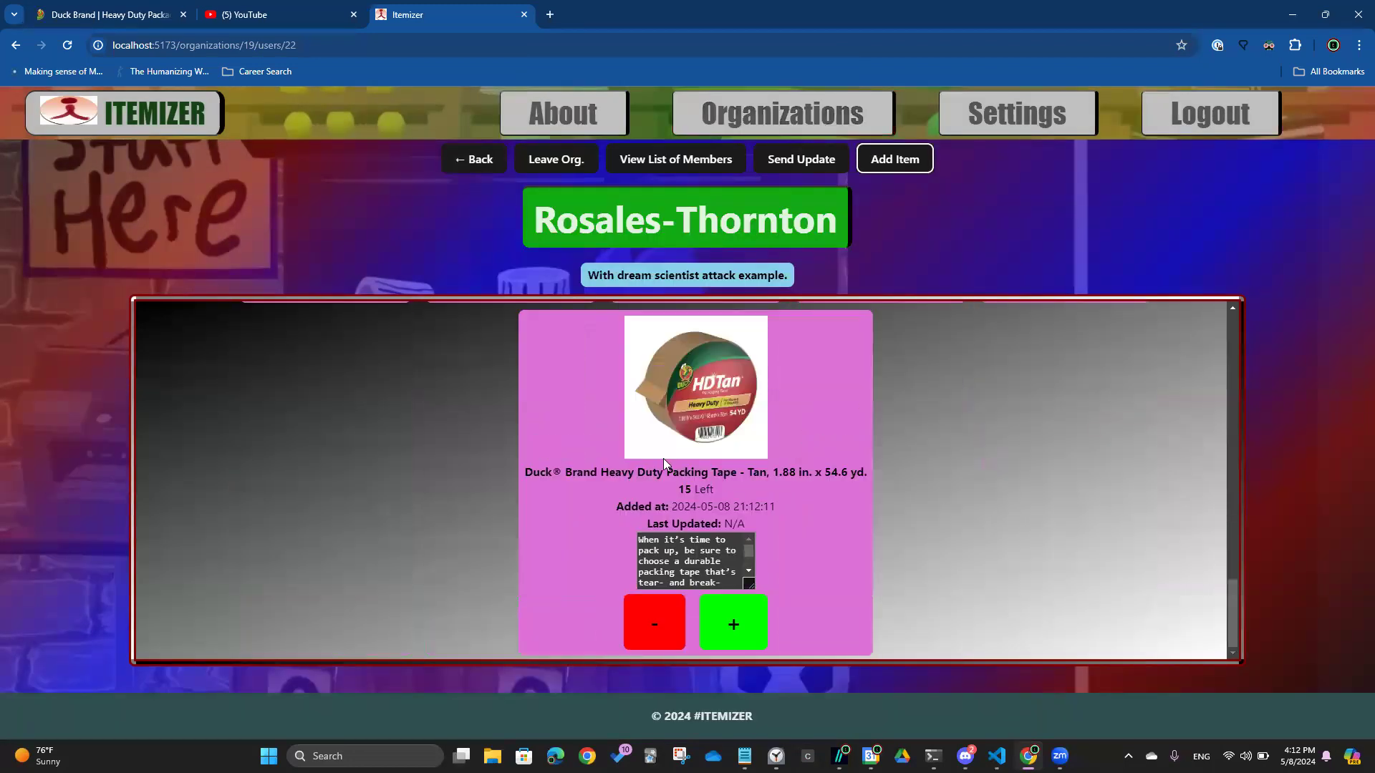
Go to My Organizations and open the Rosales-Thornton organization
click(129, 131)
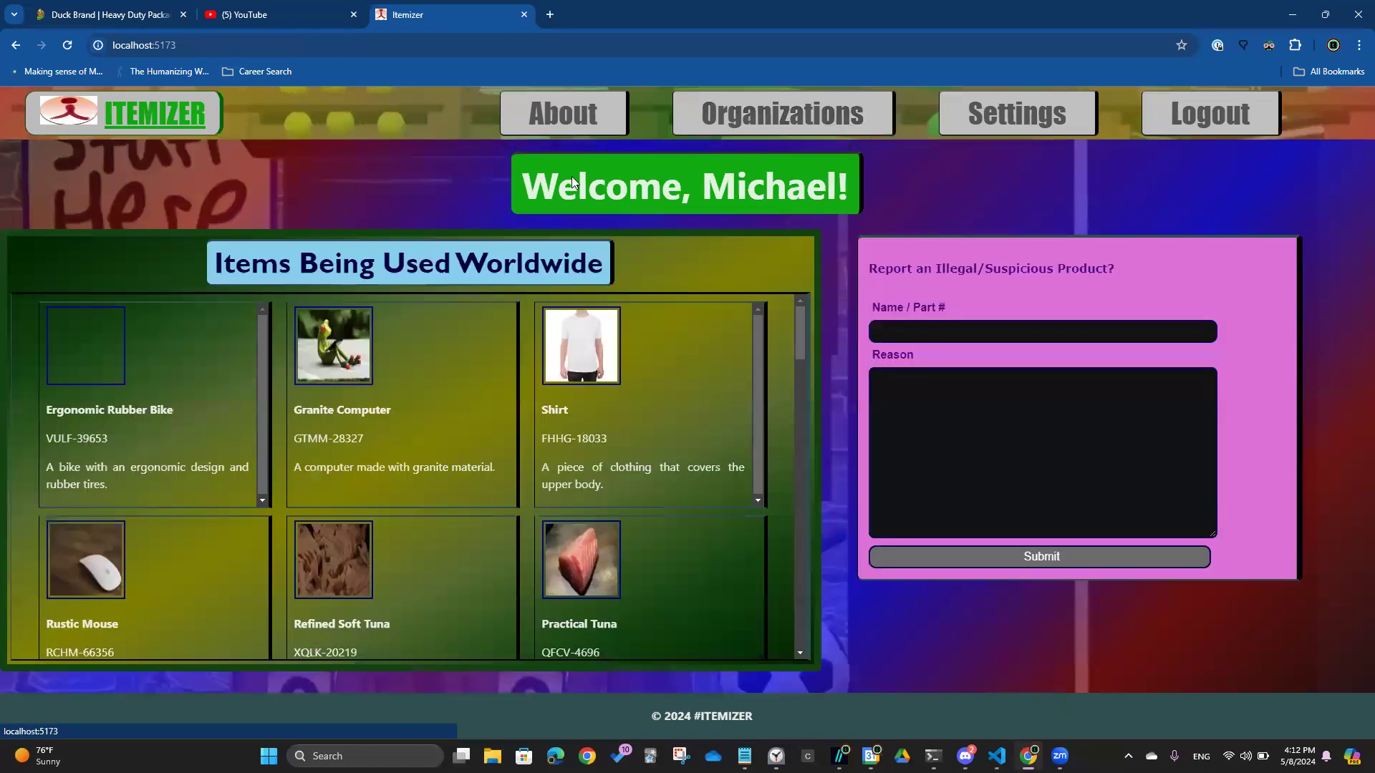
drag(804, 334, 801, 666)
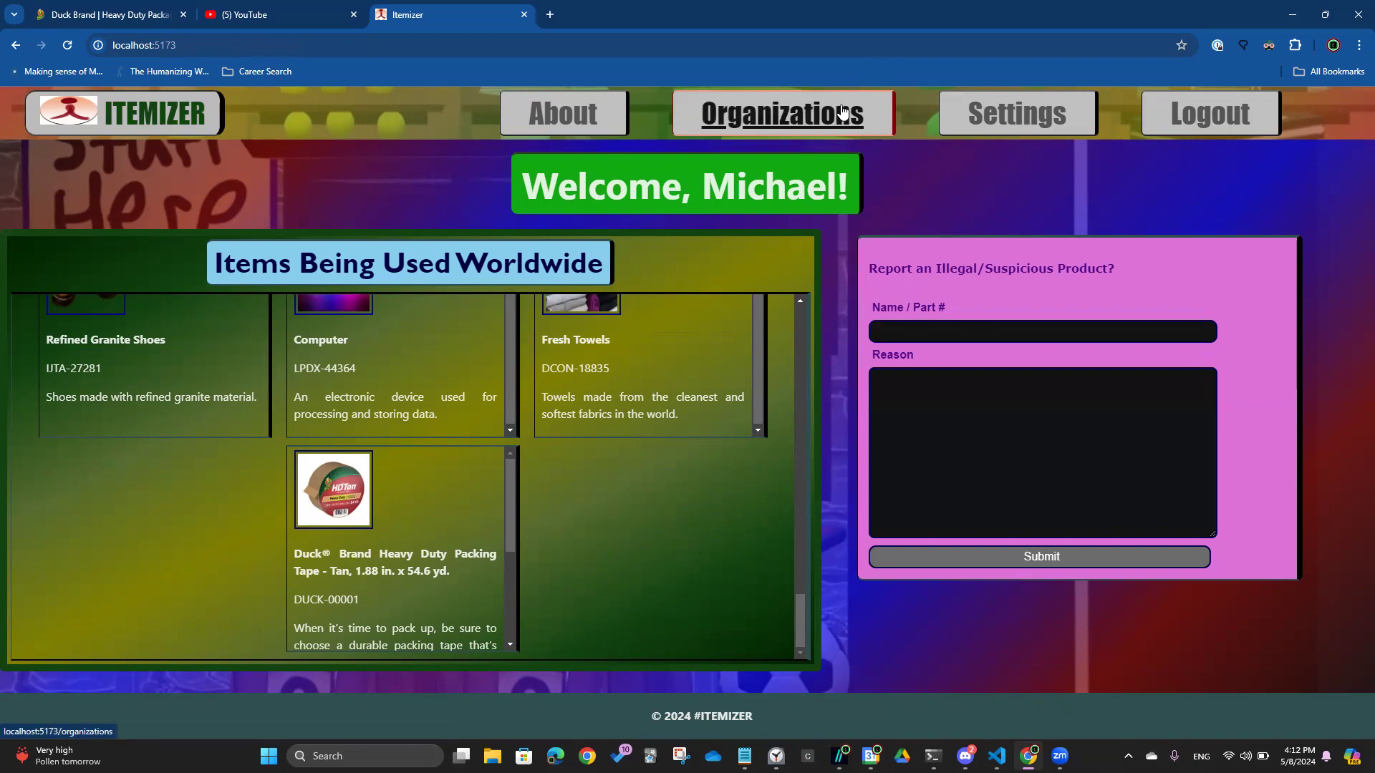
click(845, 113)
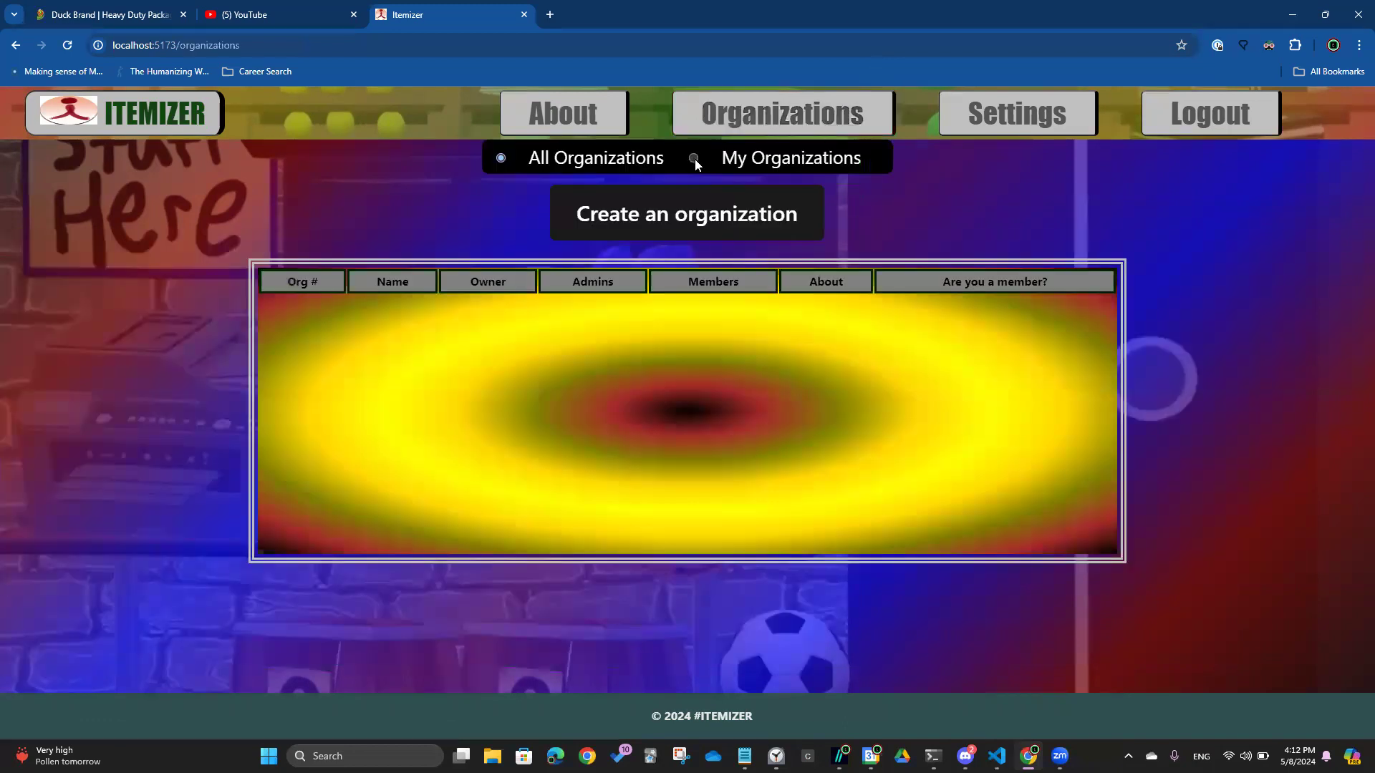
click(693, 157)
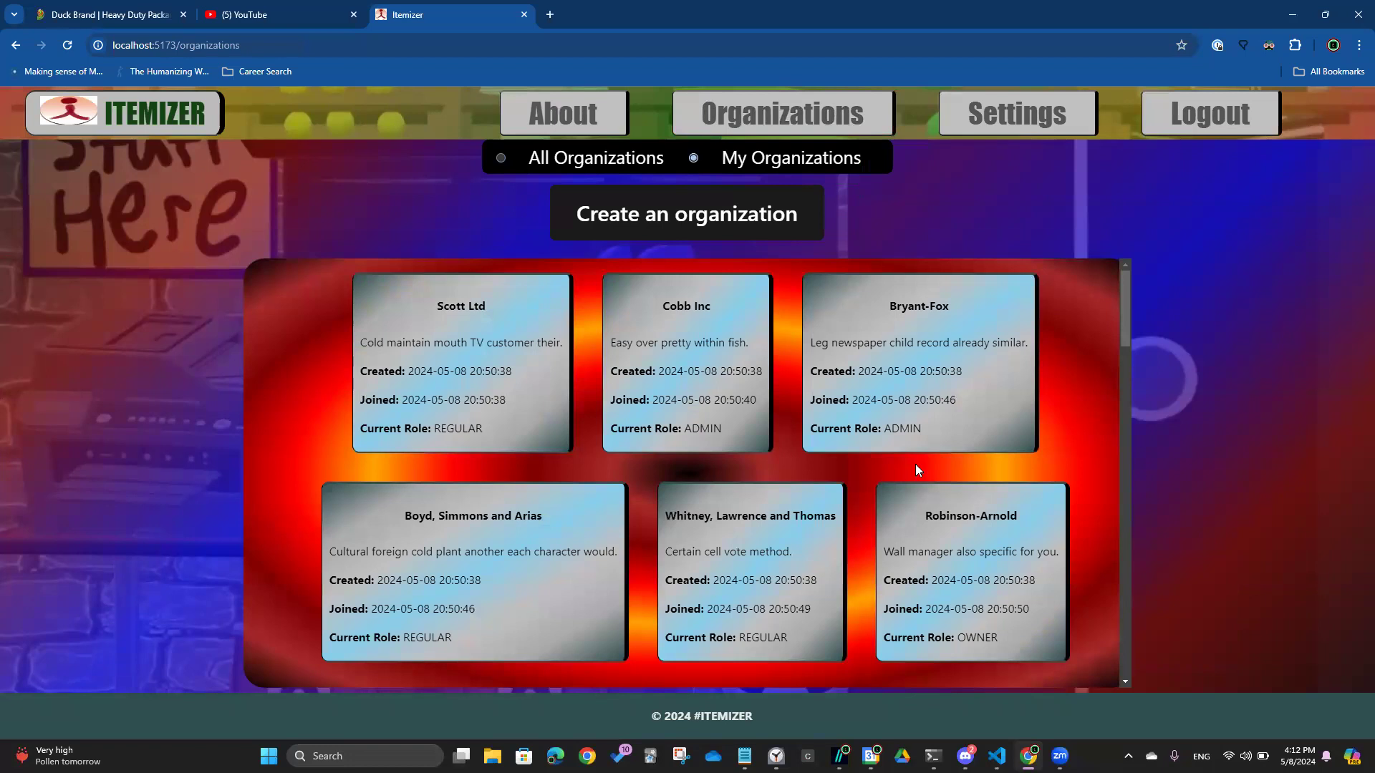
scroll(915, 470, down, 8)
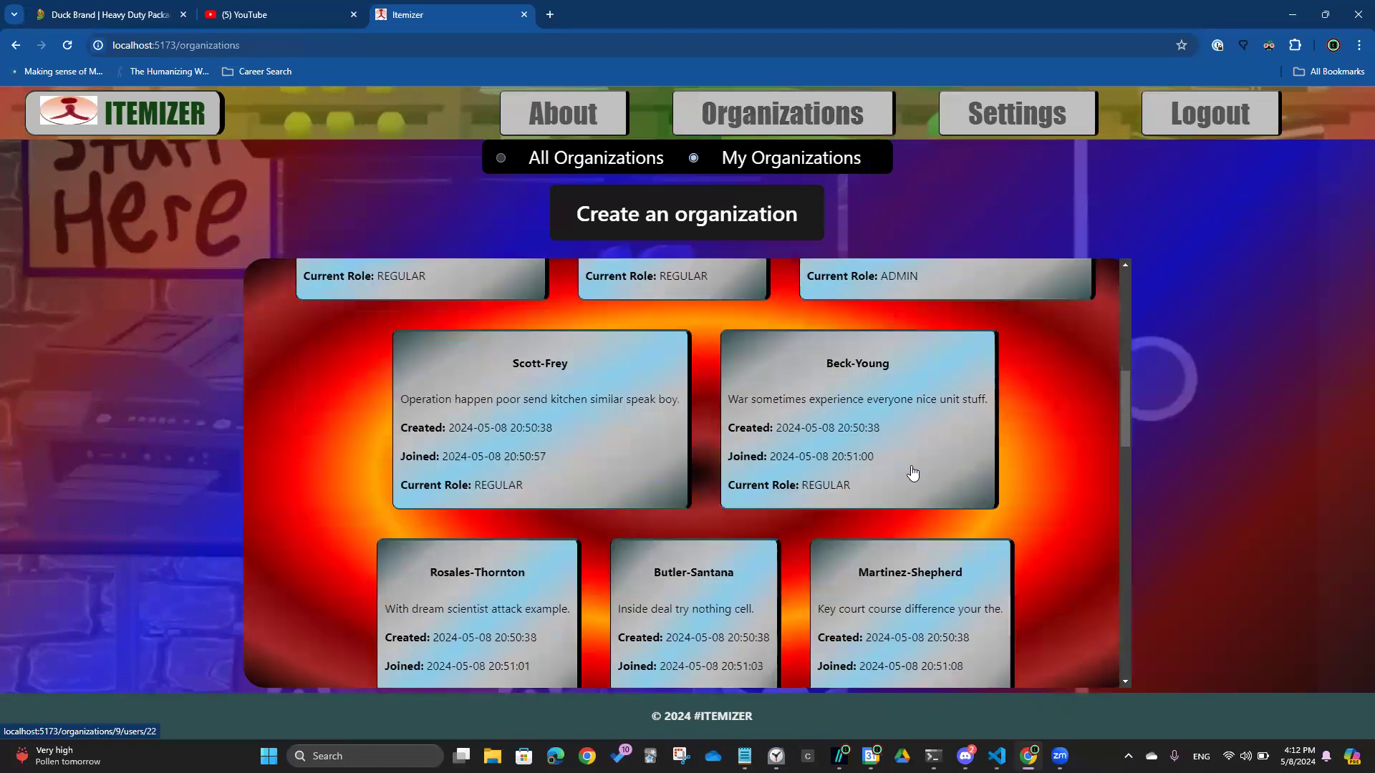
scroll(912, 473, down, 2)
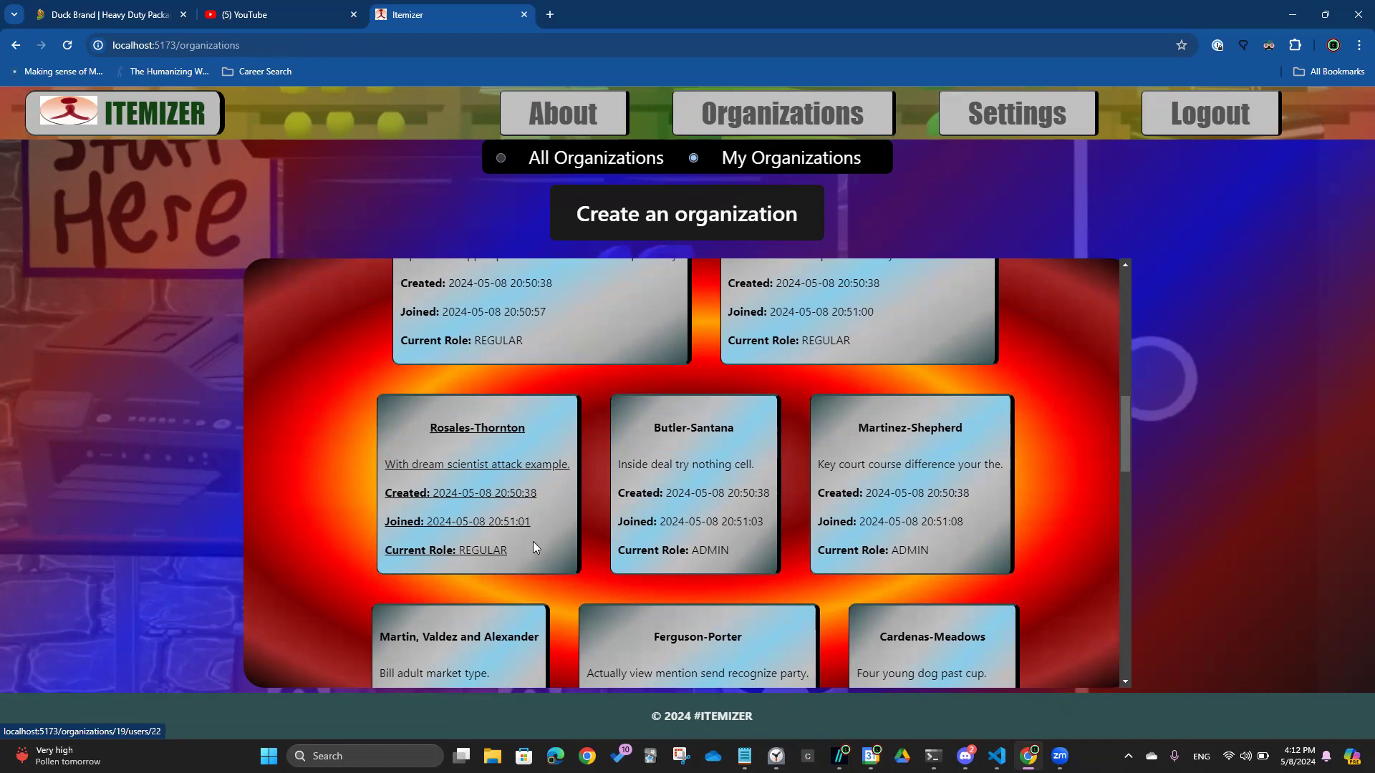
click(532, 548)
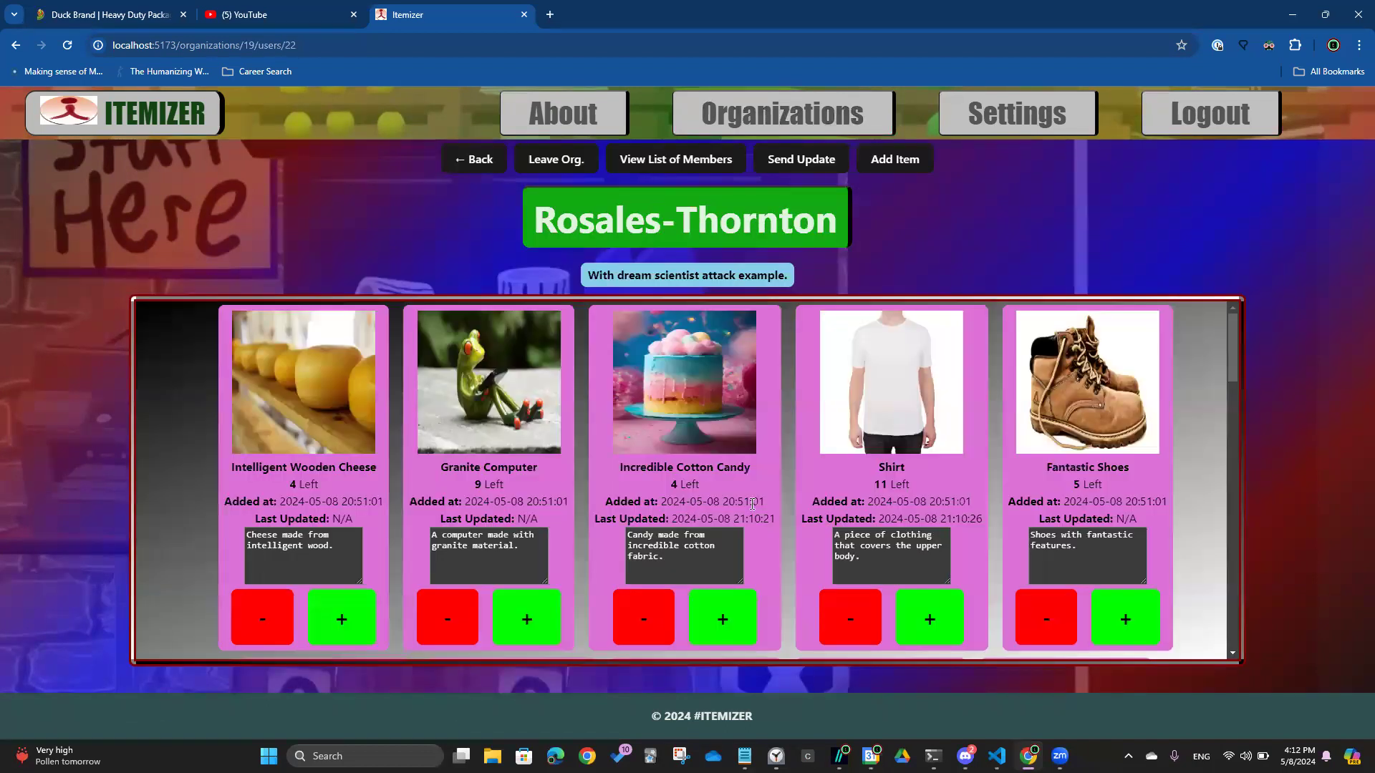
Leave Rosales-Thornton and confirm the leave request
scroll(803, 494, down, 7)
scroll(805, 493, down, 5)
scroll(805, 493, up, 3)
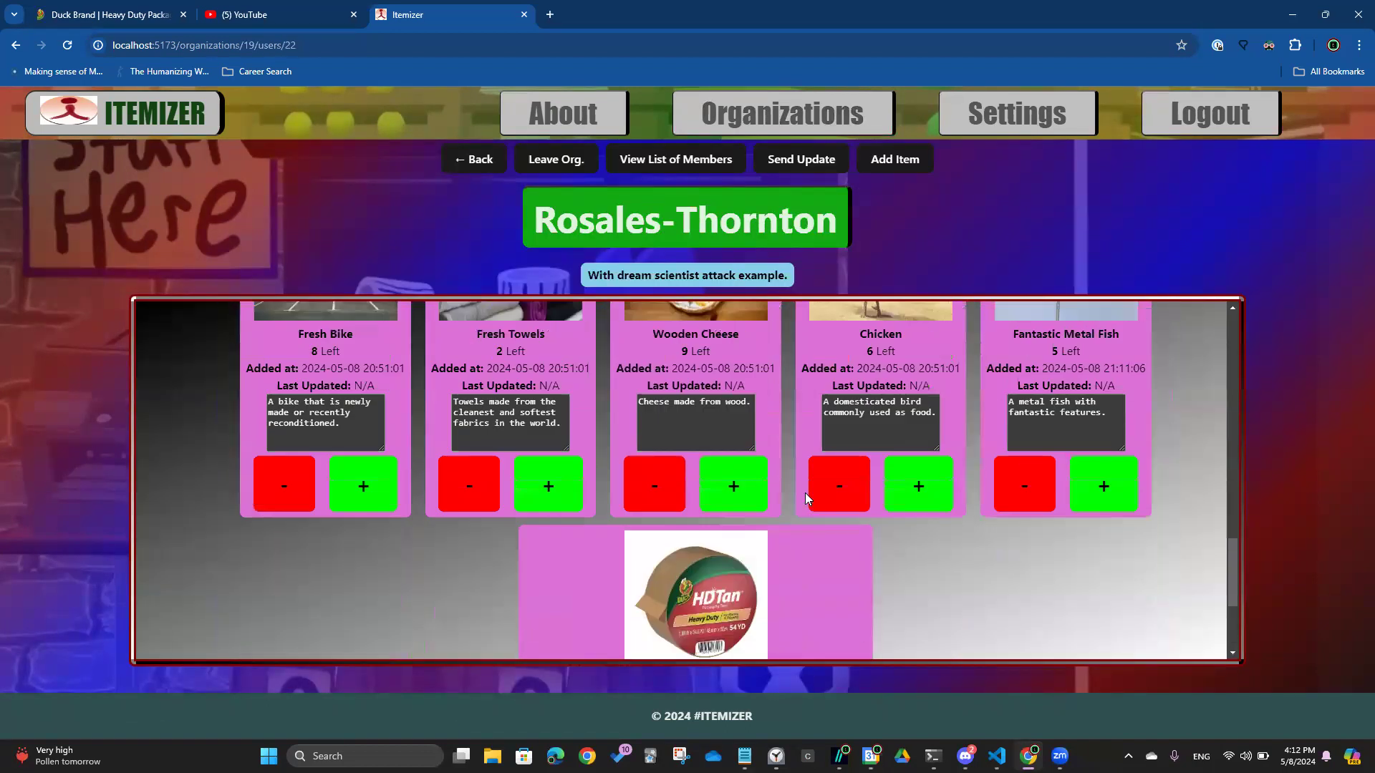
click(552, 162)
click(704, 422)
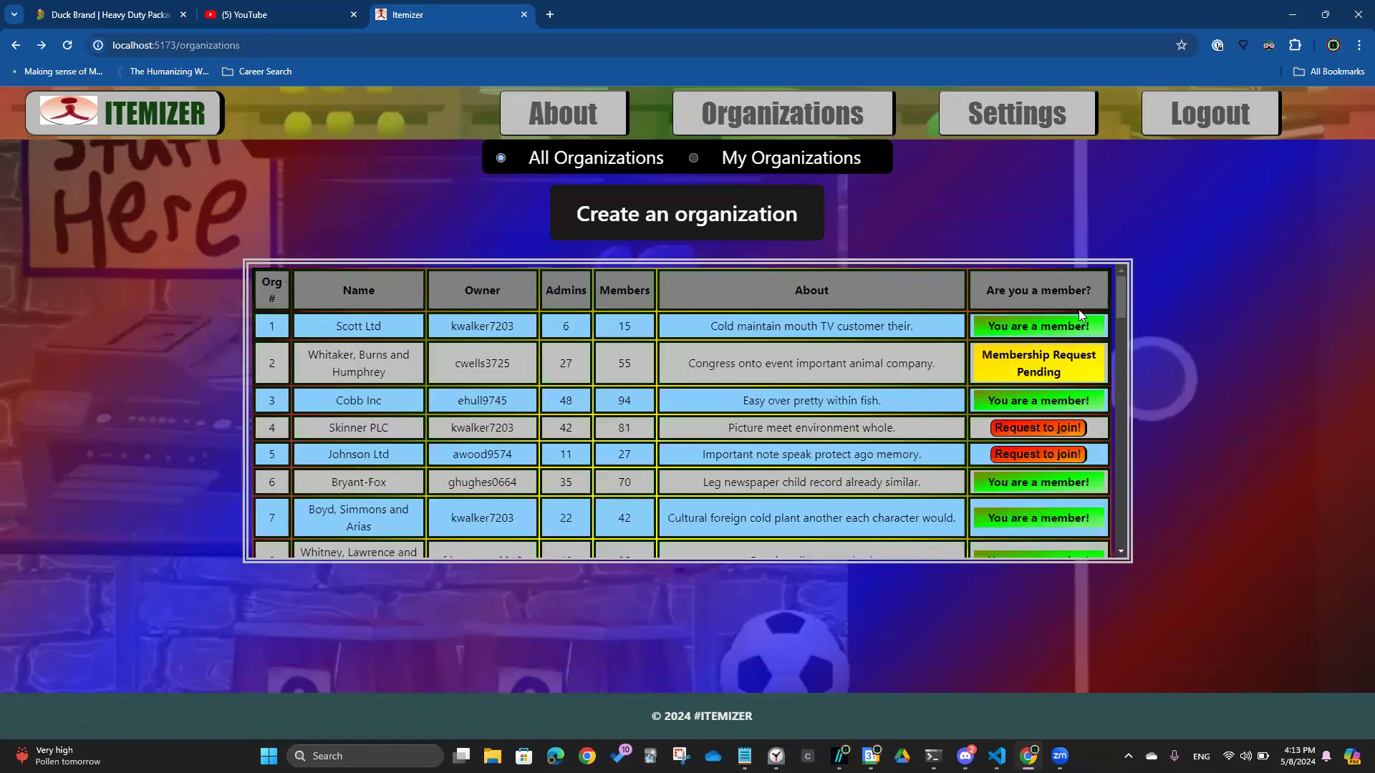
Scroll the full table, then filter to My Organizations cards, confirming Rosales-Thornton is gone
drag(1119, 302, 1147, 489)
drag(1144, 389, 1140, 347)
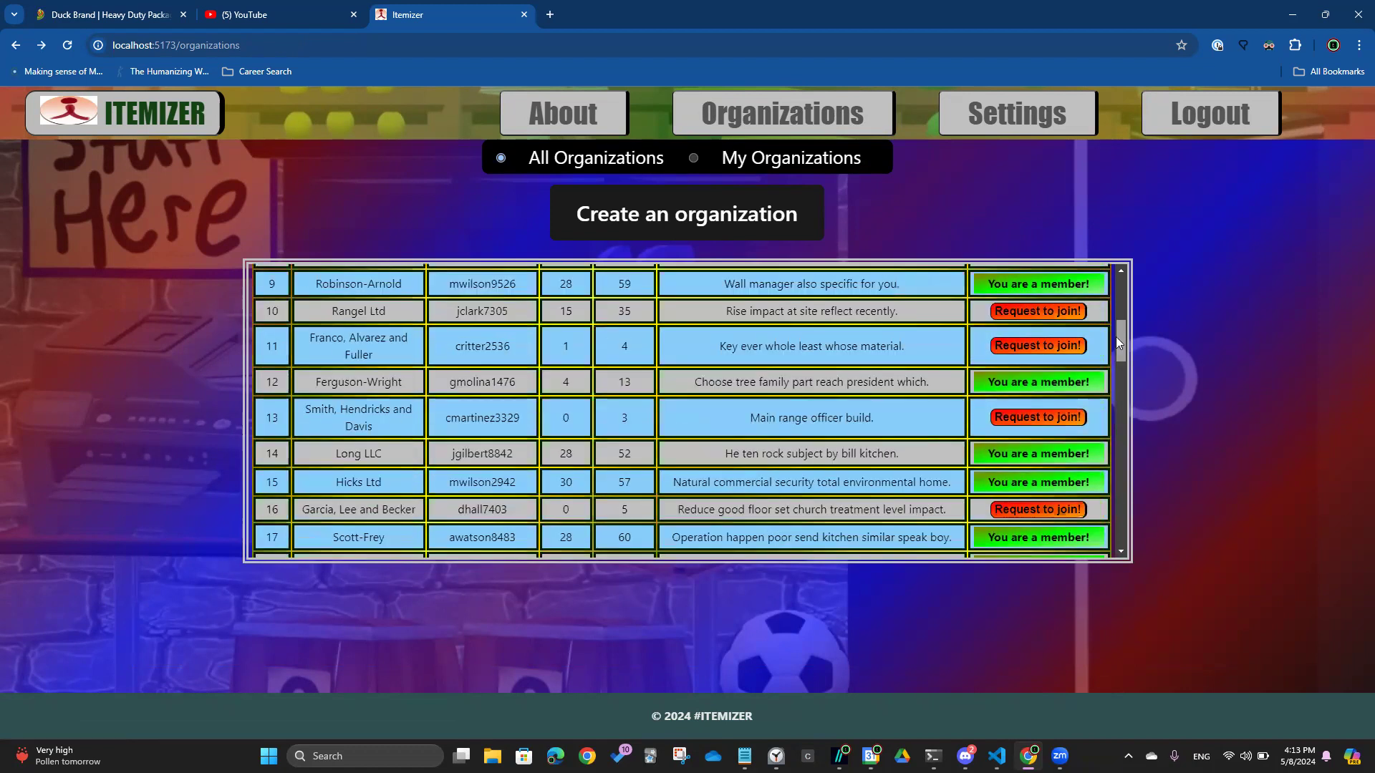
click(693, 159)
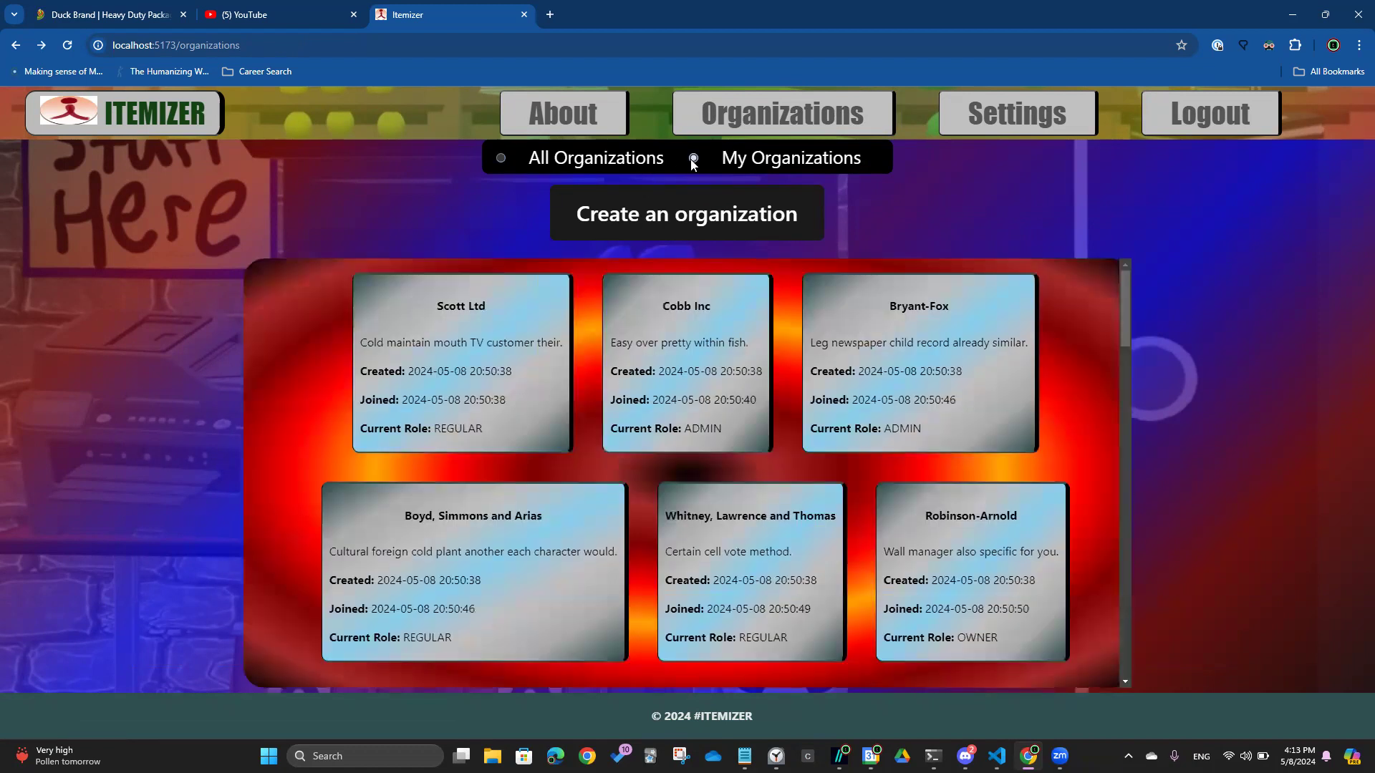
scroll(699, 363, down, 5)
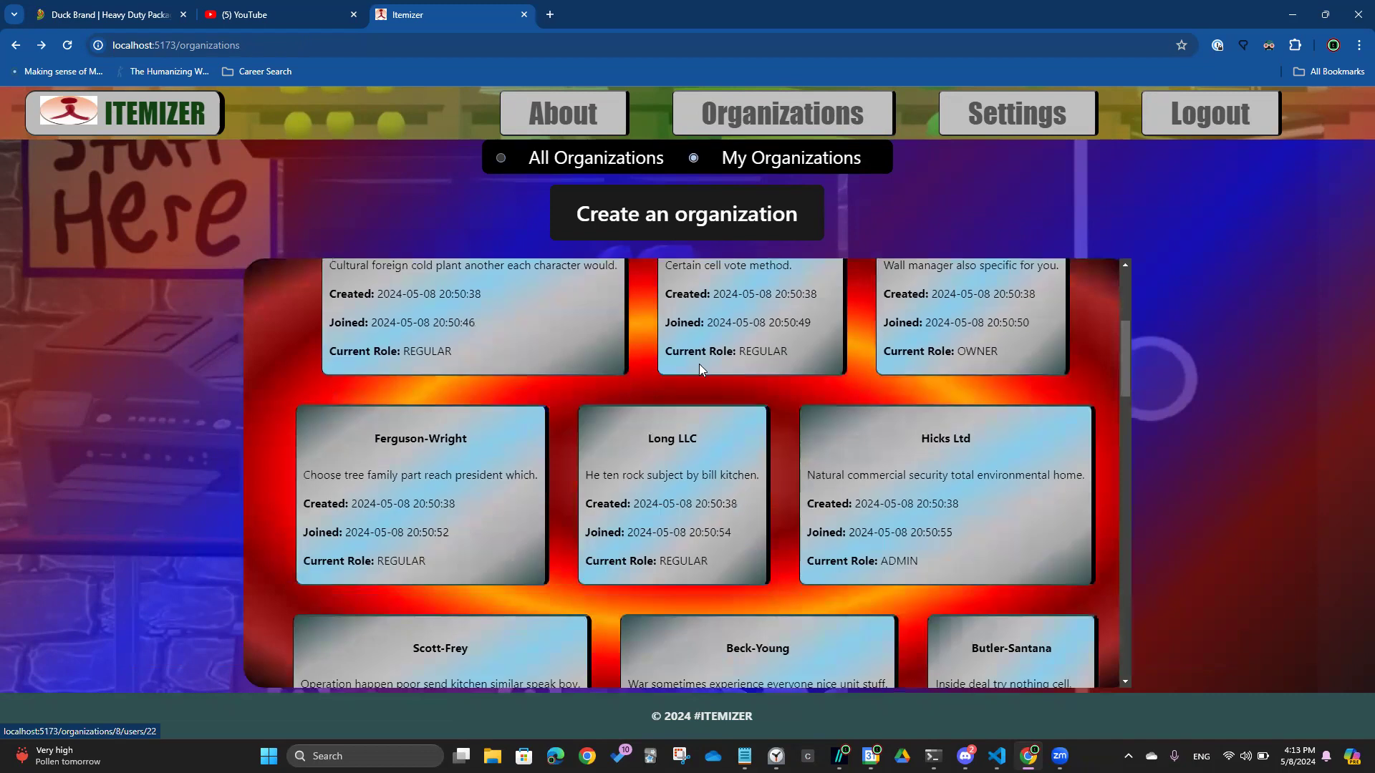
scroll(699, 364, up, 5)
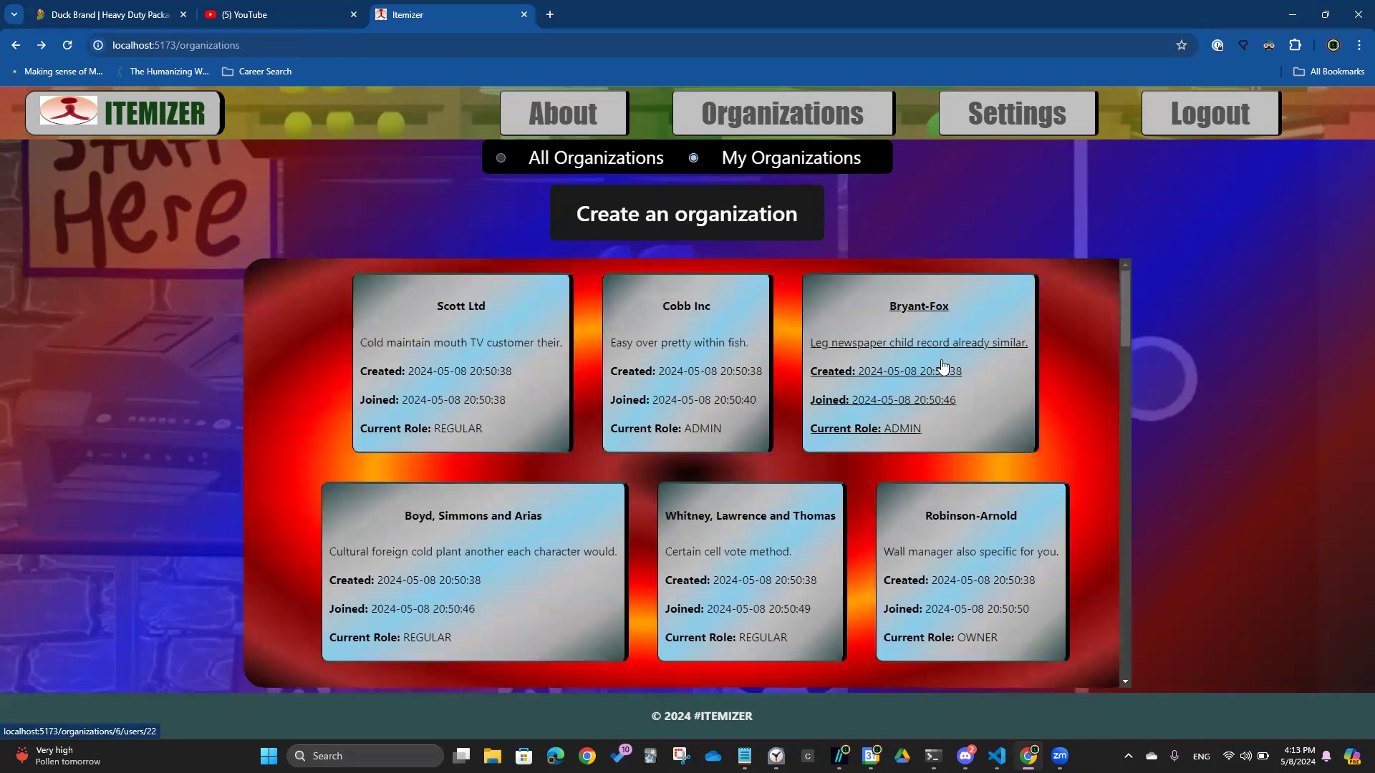
Open Cobb Inc and view its list of members
click(686, 393)
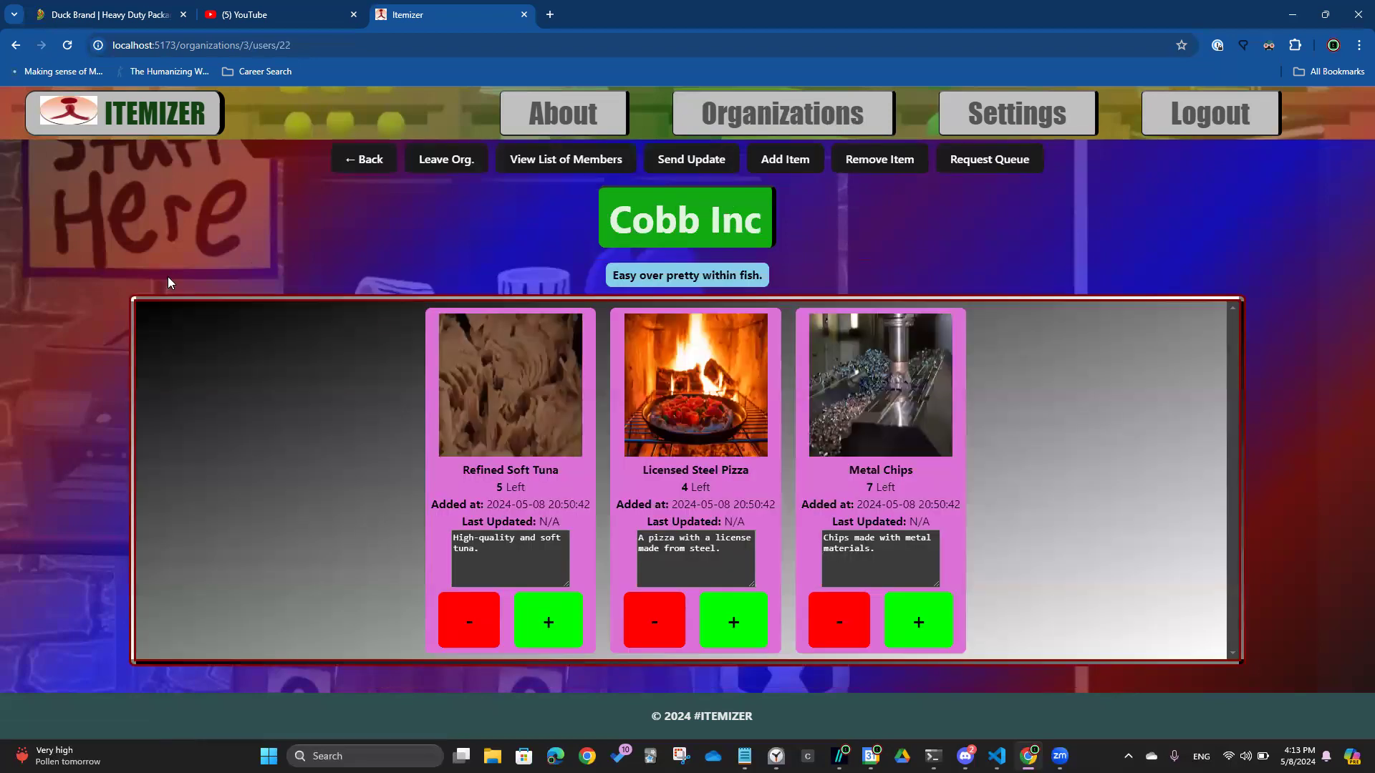
click(600, 158)
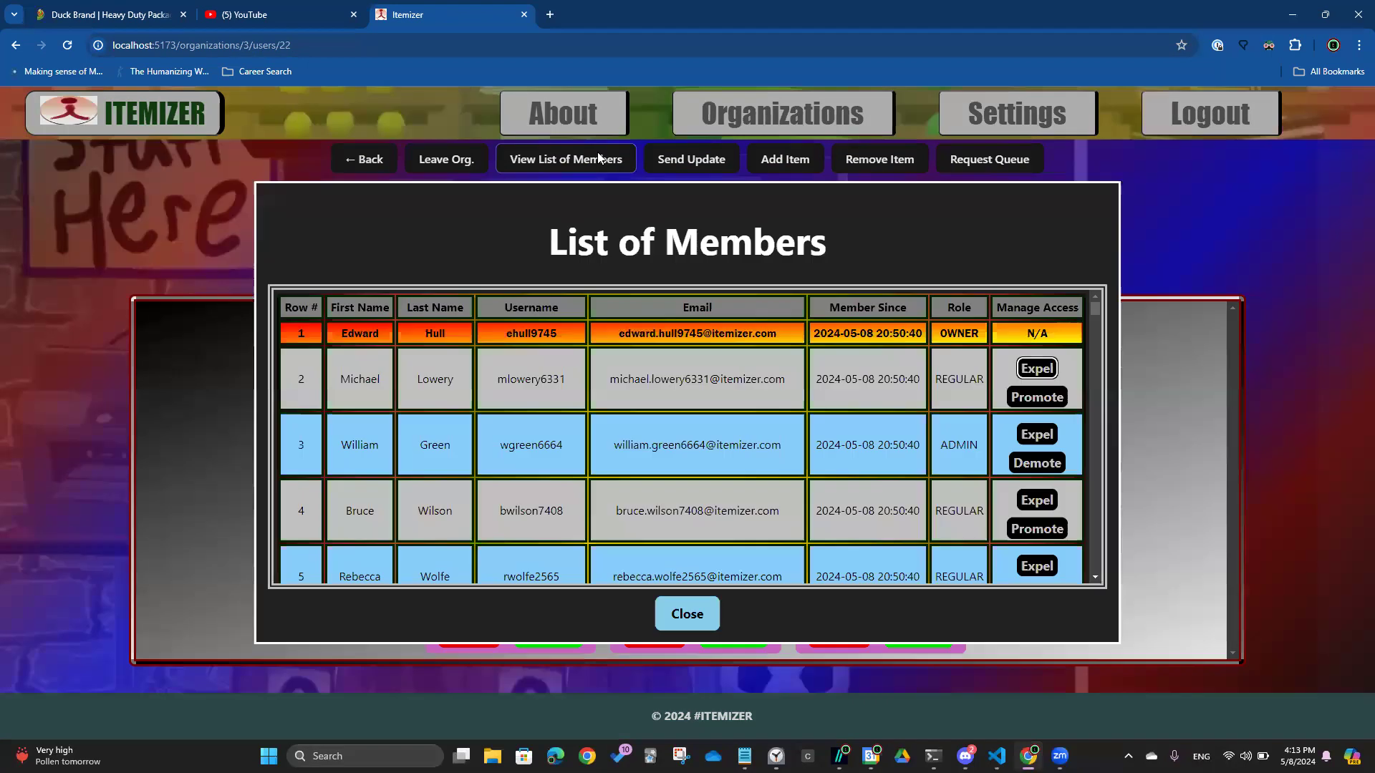
scroll(662, 435, down, 2)
scroll(662, 435, down, 4)
scroll(662, 435, up, 6)
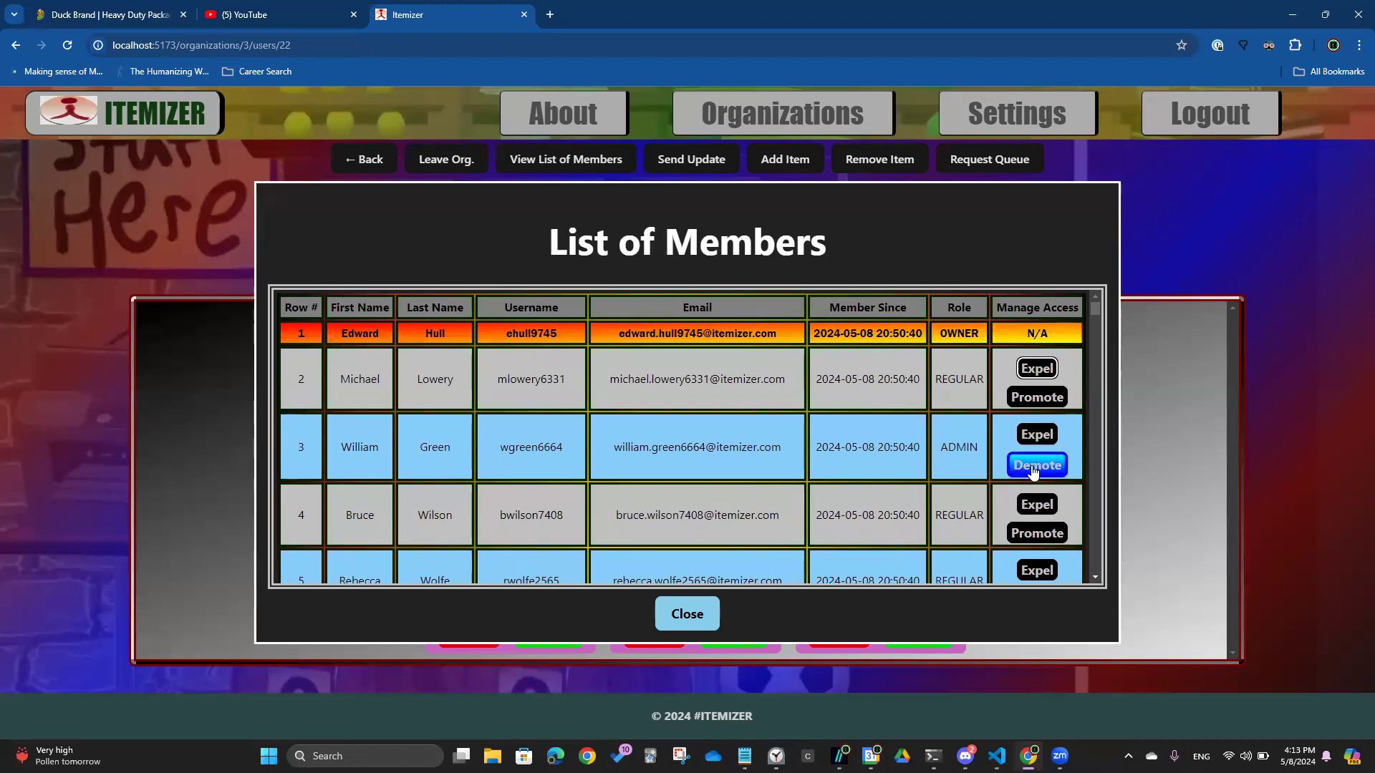
Expel the row 2 regular member, demote the row 2 admin, and promote the row 3 member to admin
click(1037, 372)
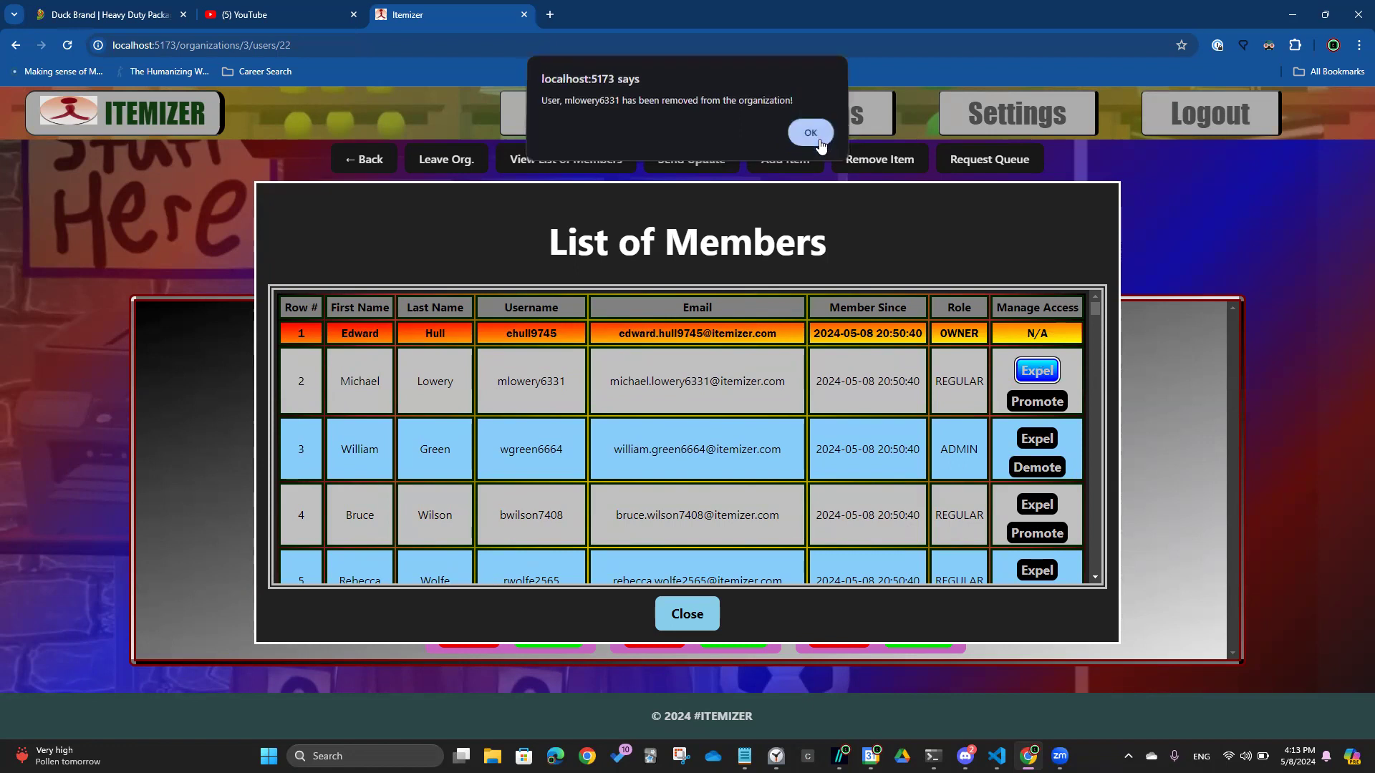
click(810, 137)
click(1055, 393)
click(811, 150)
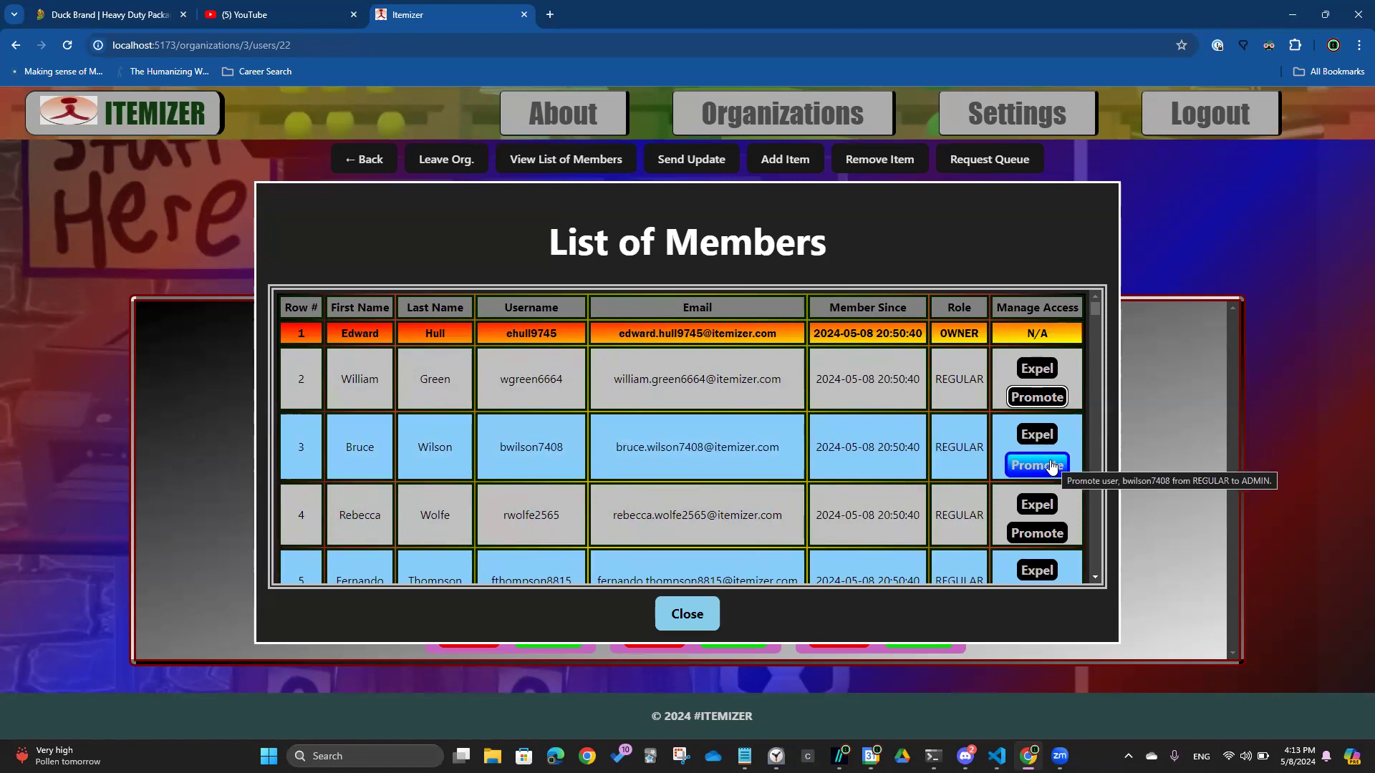
click(1049, 466)
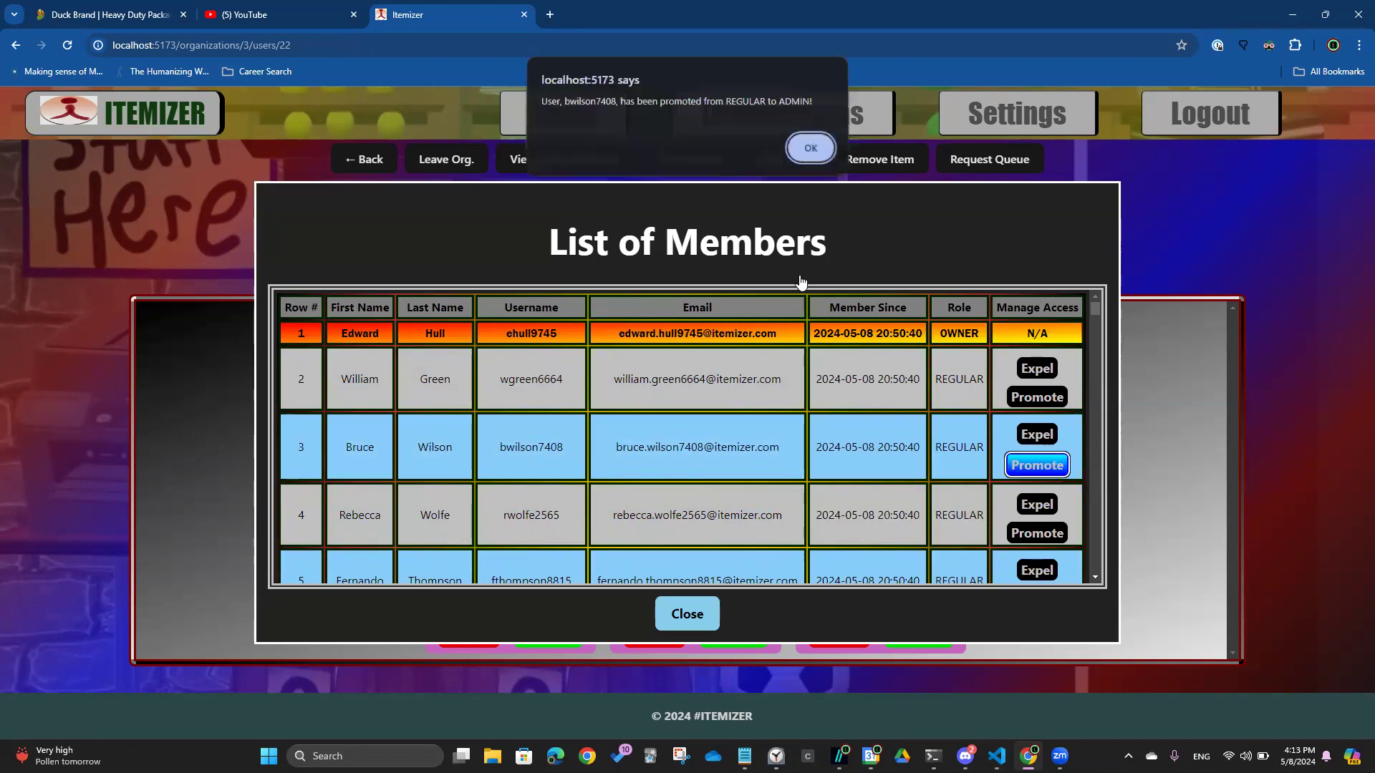
click(799, 151)
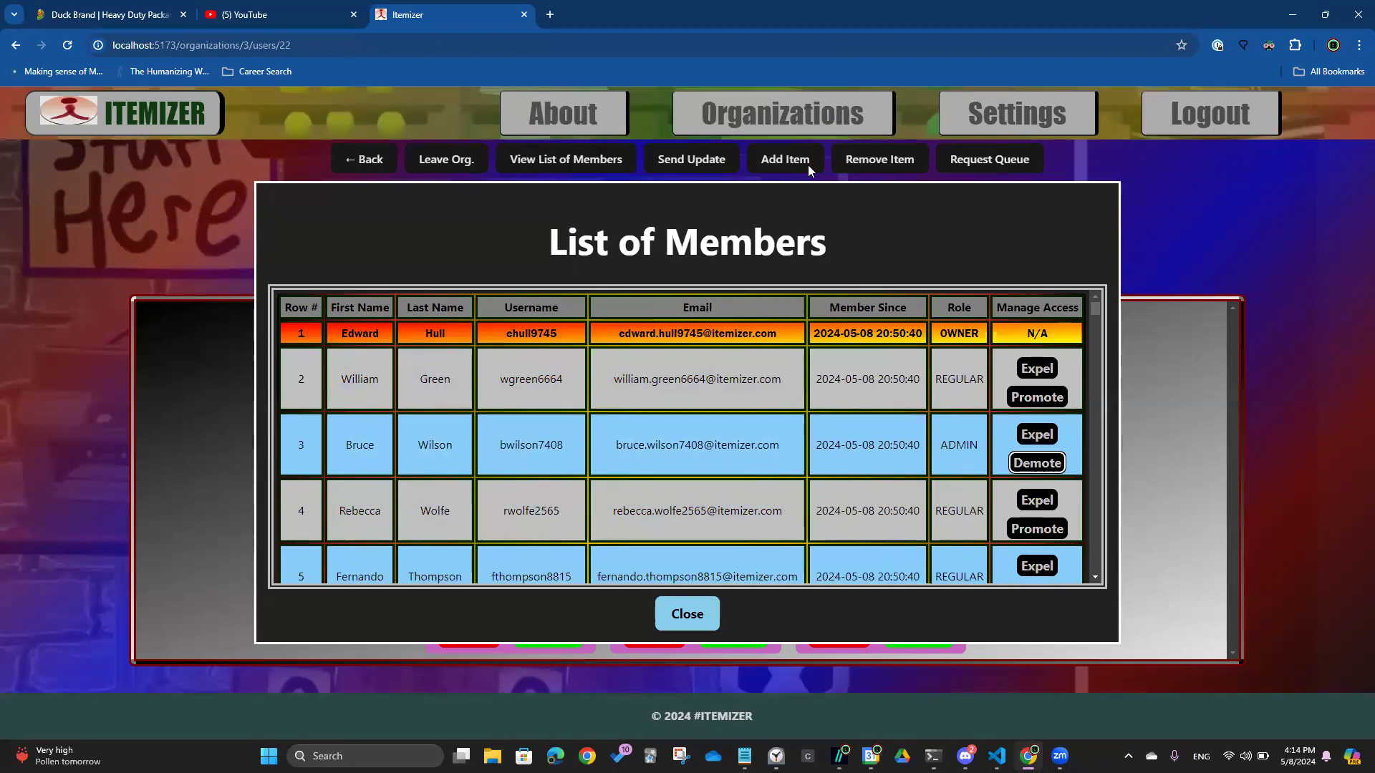
scroll(808, 537, down, 4)
Close the members list and remove Refined Soft Tuna through the Remove Item form
click(682, 617)
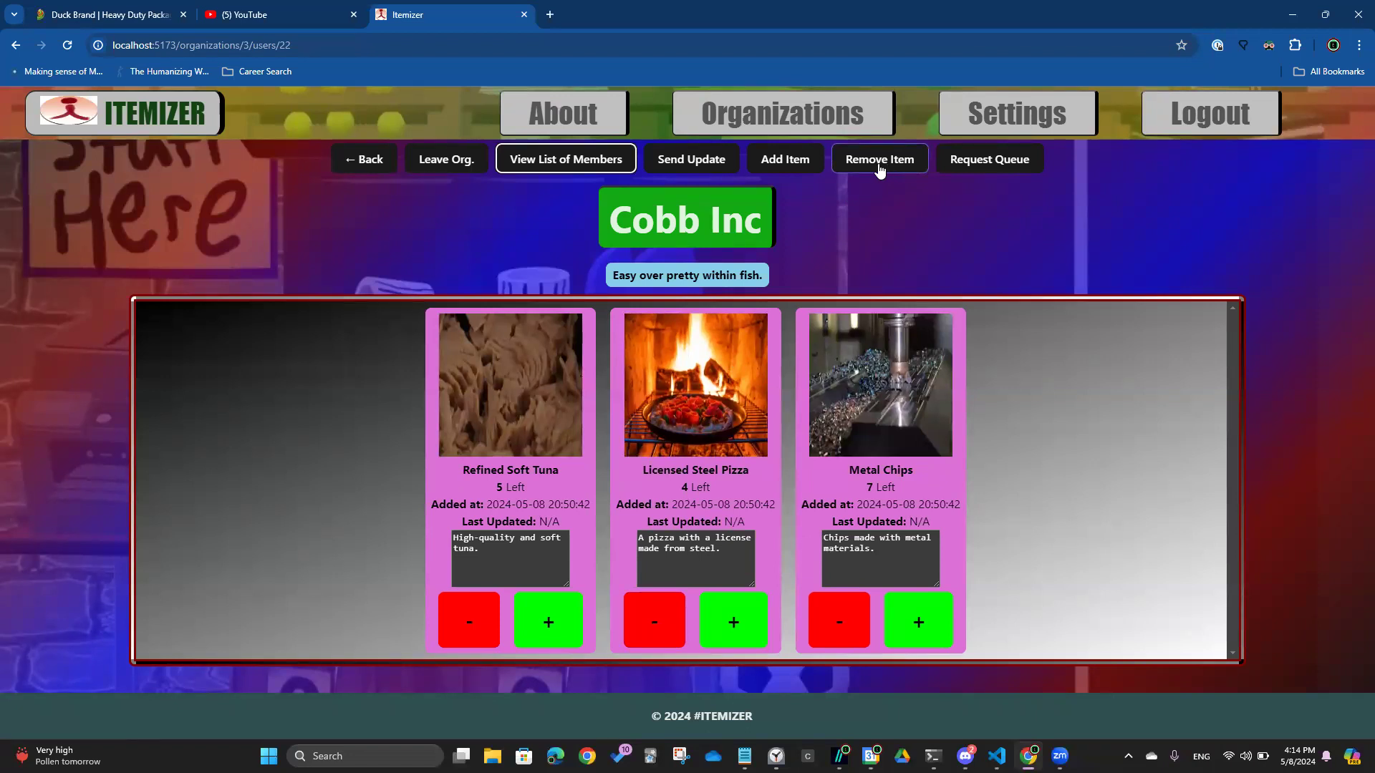
click(879, 161)
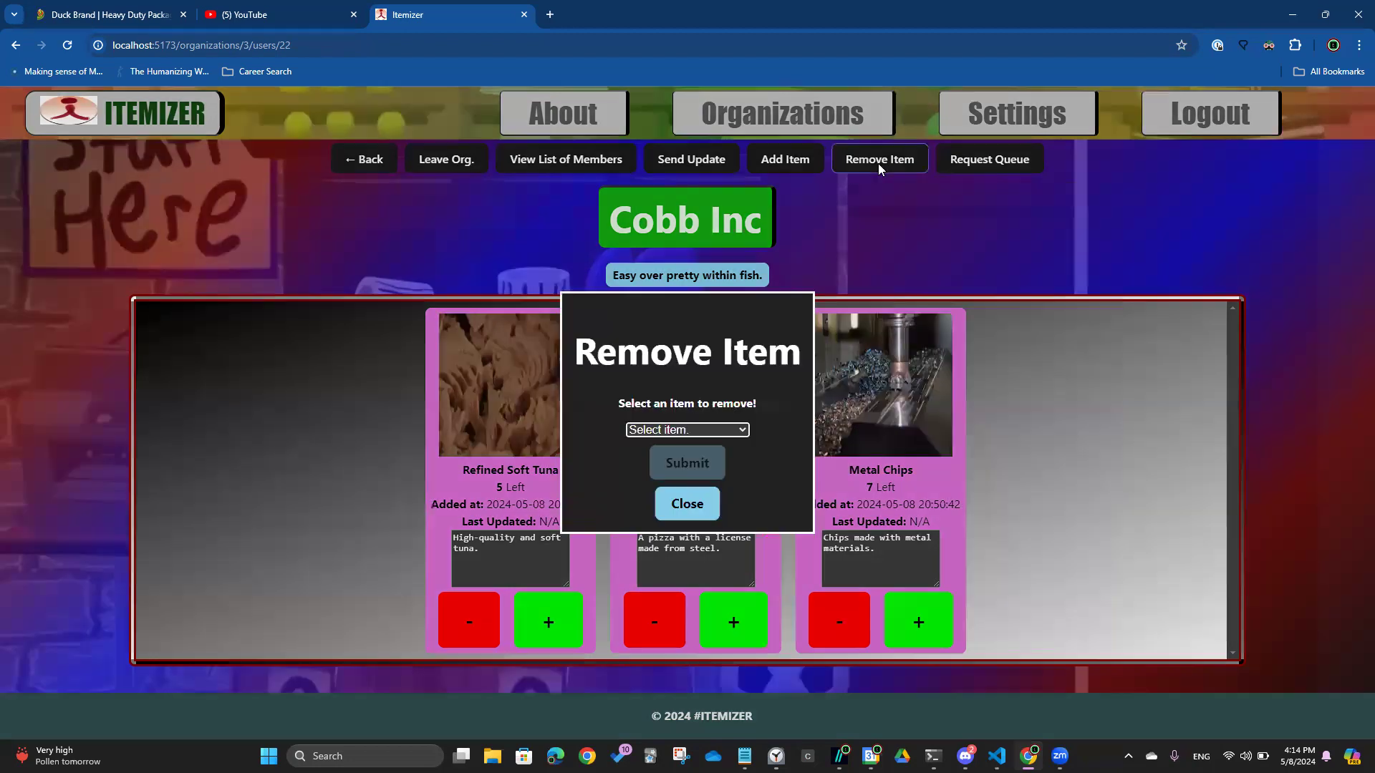
click(723, 430)
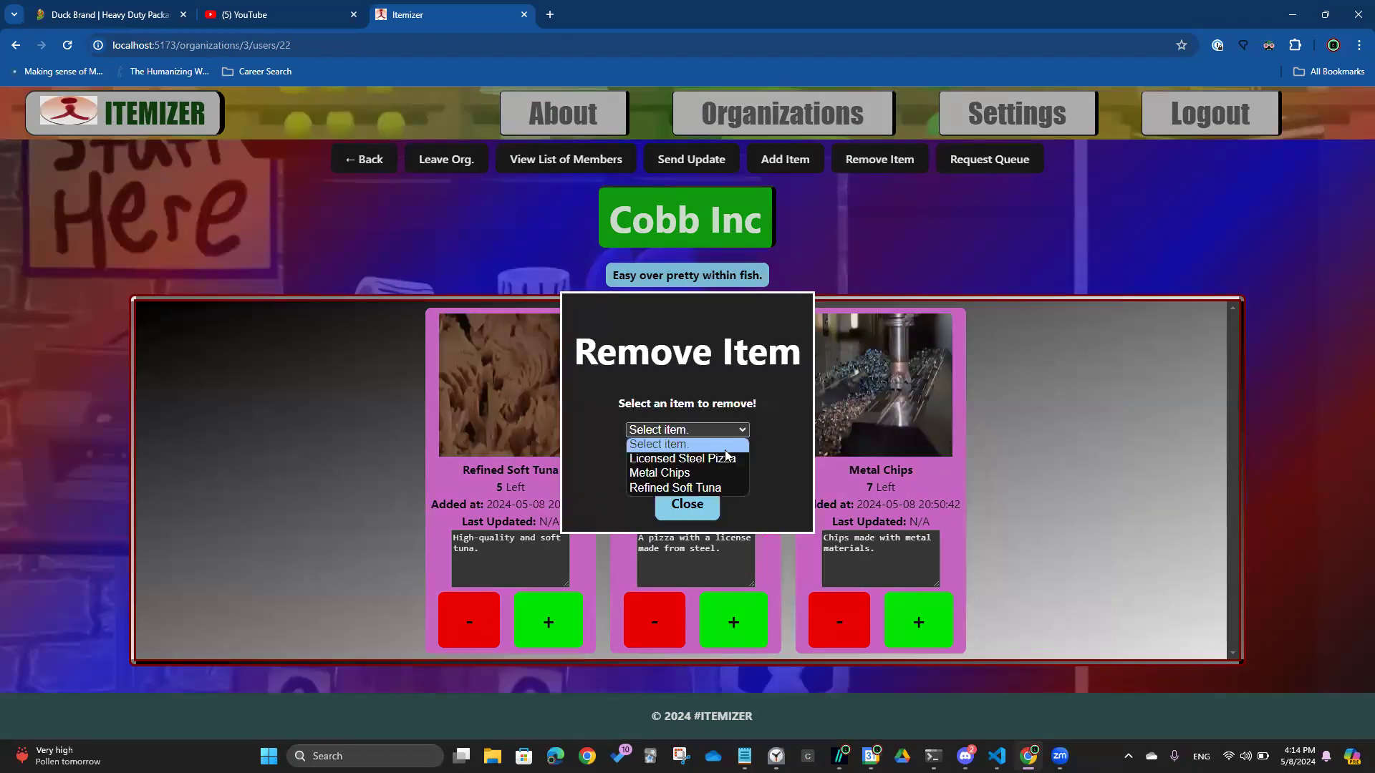
click(726, 487)
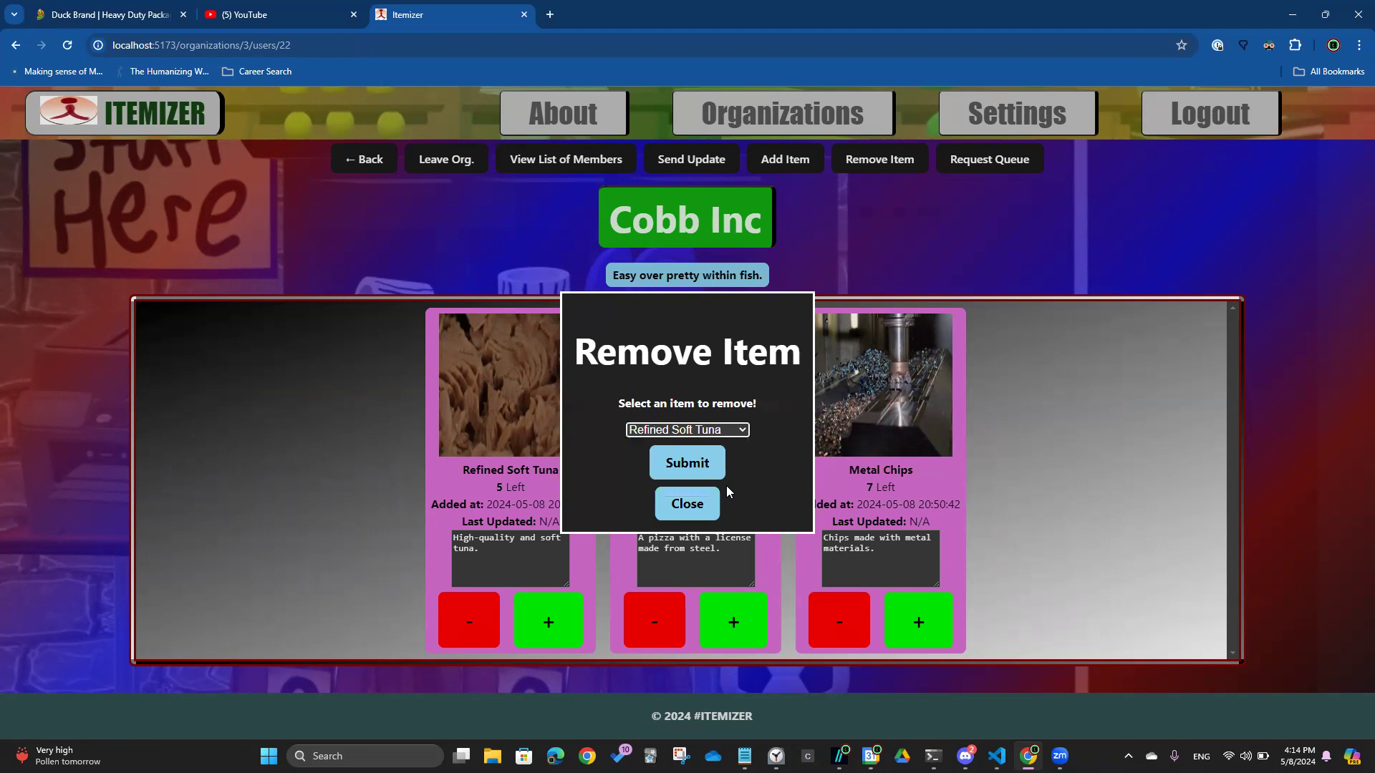
click(697, 458)
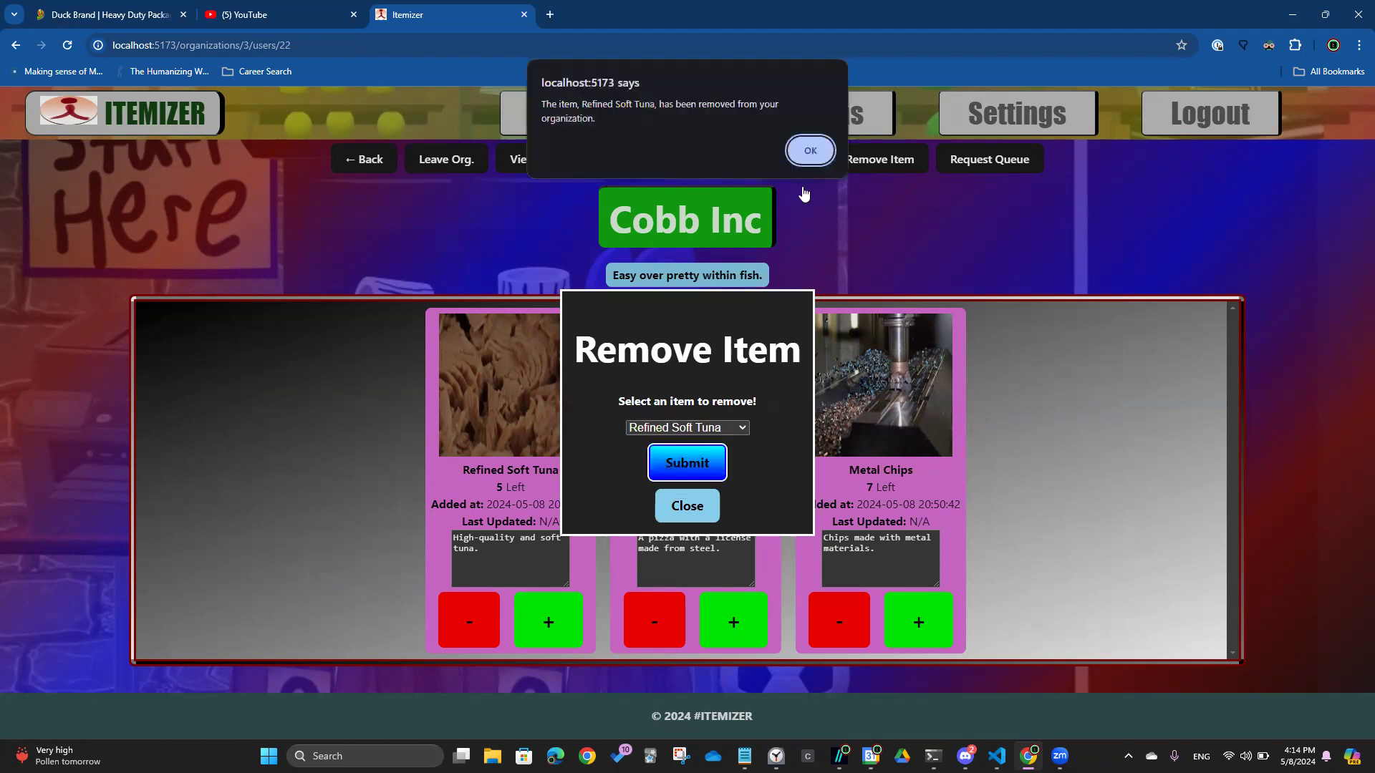
click(818, 156)
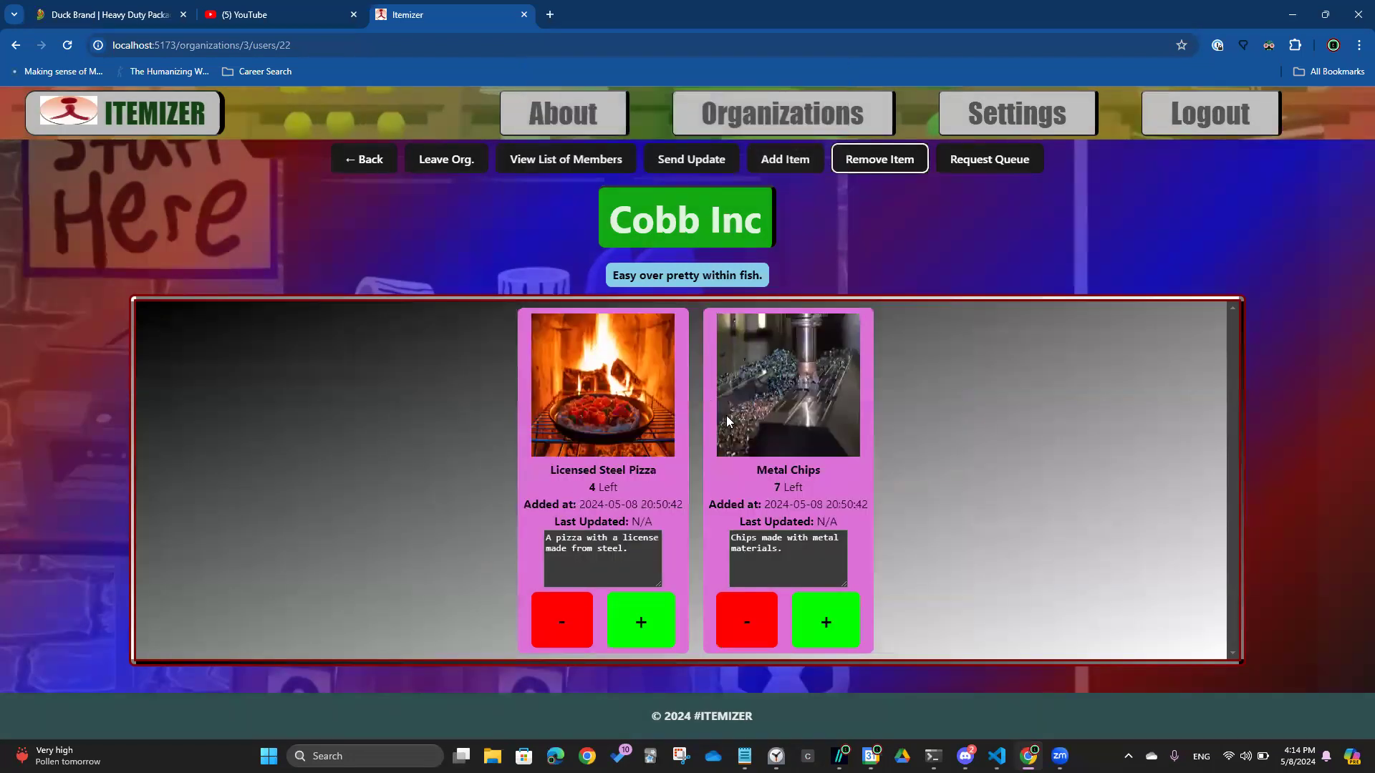
Open Cobb Inc's Request Queue and accept the first join request
click(995, 166)
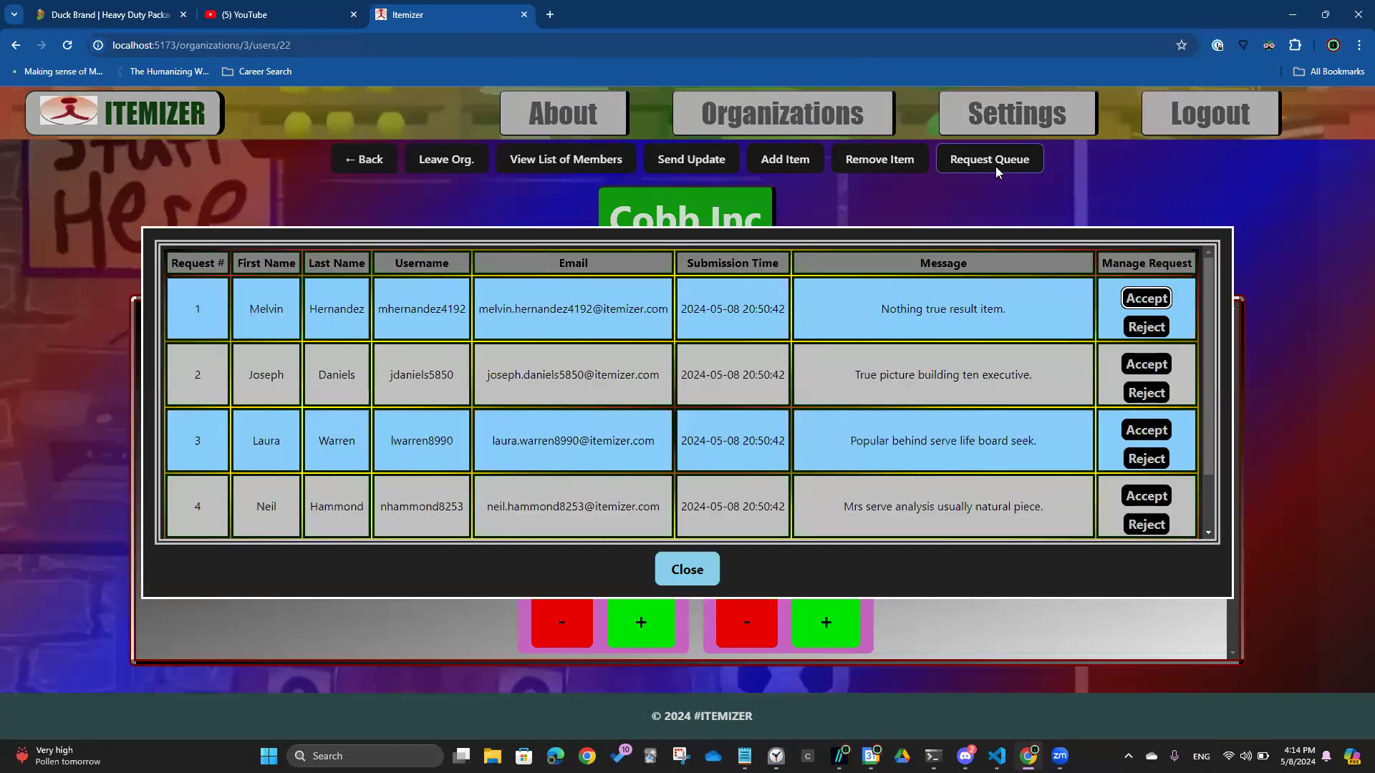
scroll(901, 393, down, 1)
scroll(901, 387, down, 1)
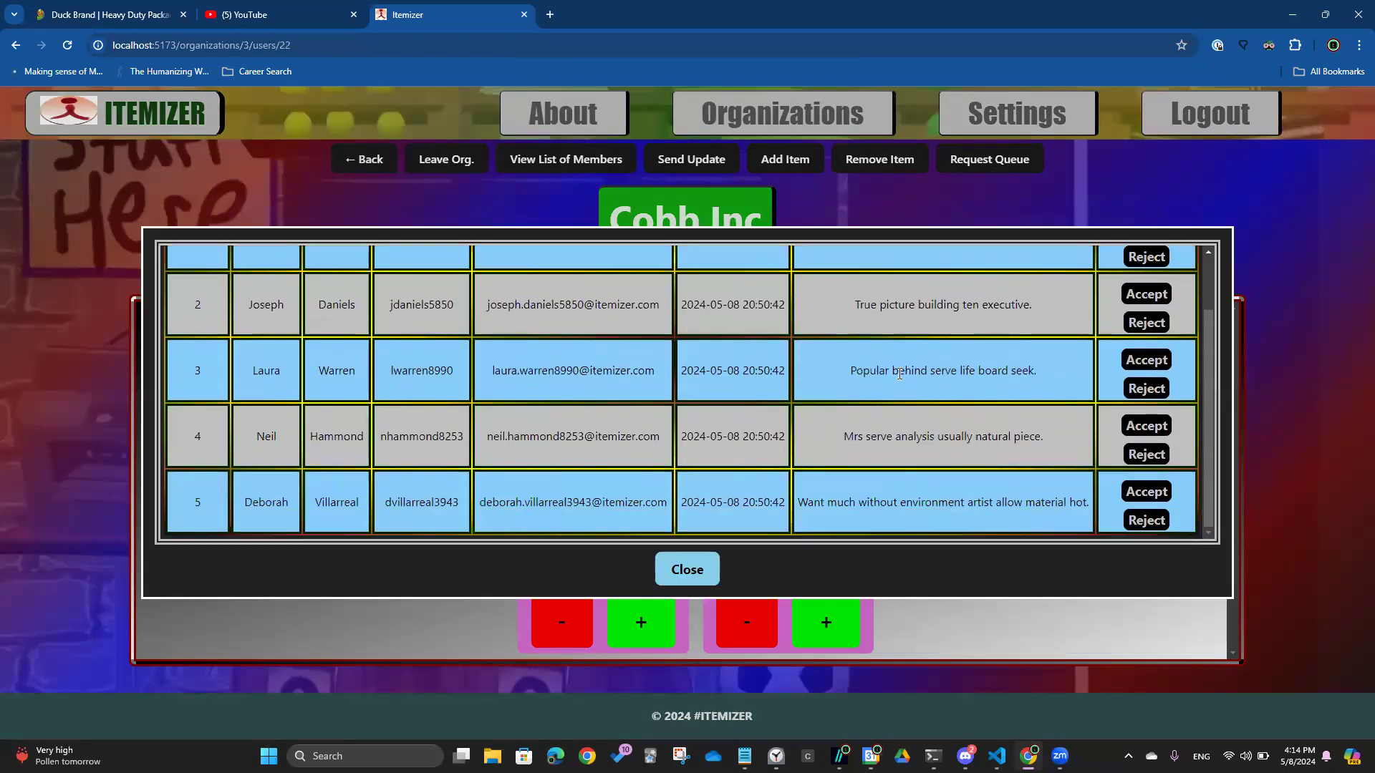
scroll(901, 387, up, 2)
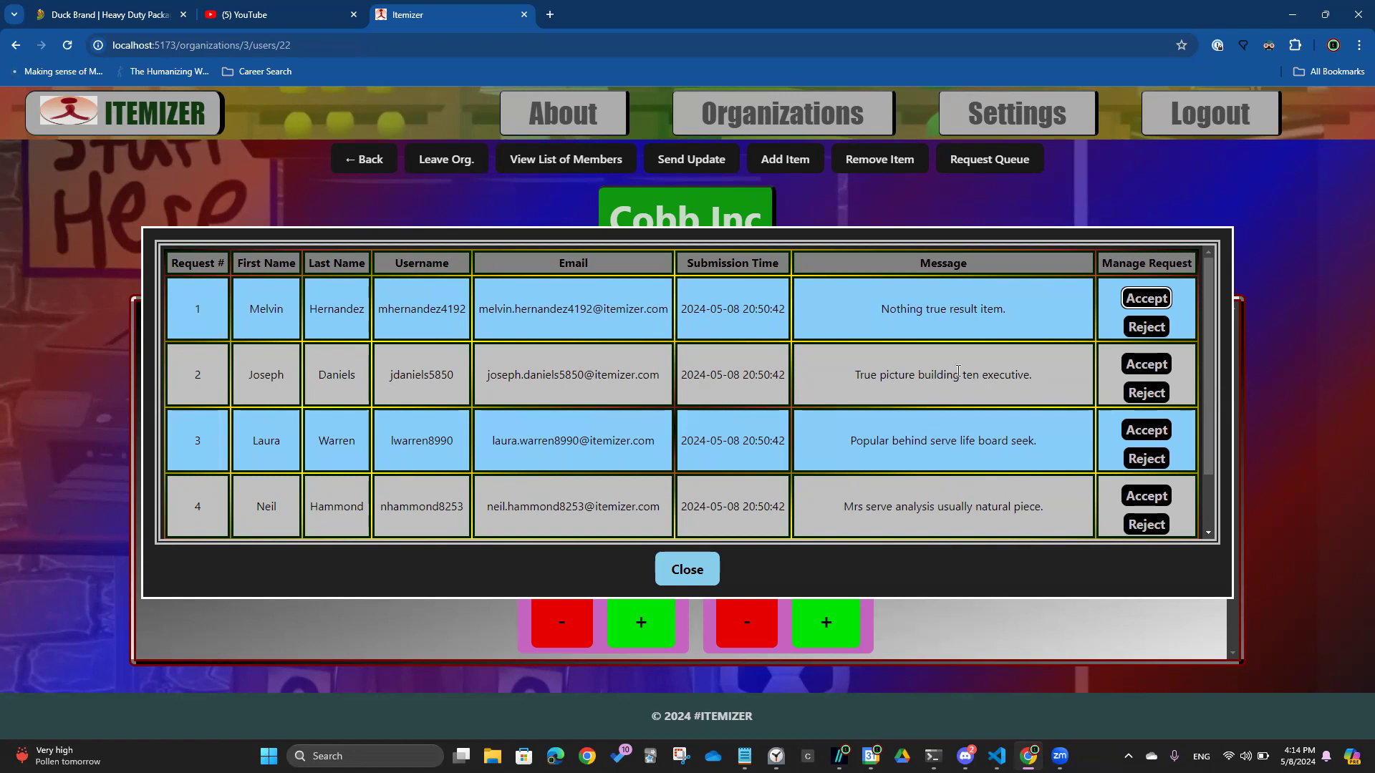
click(1139, 299)
click(649, 422)
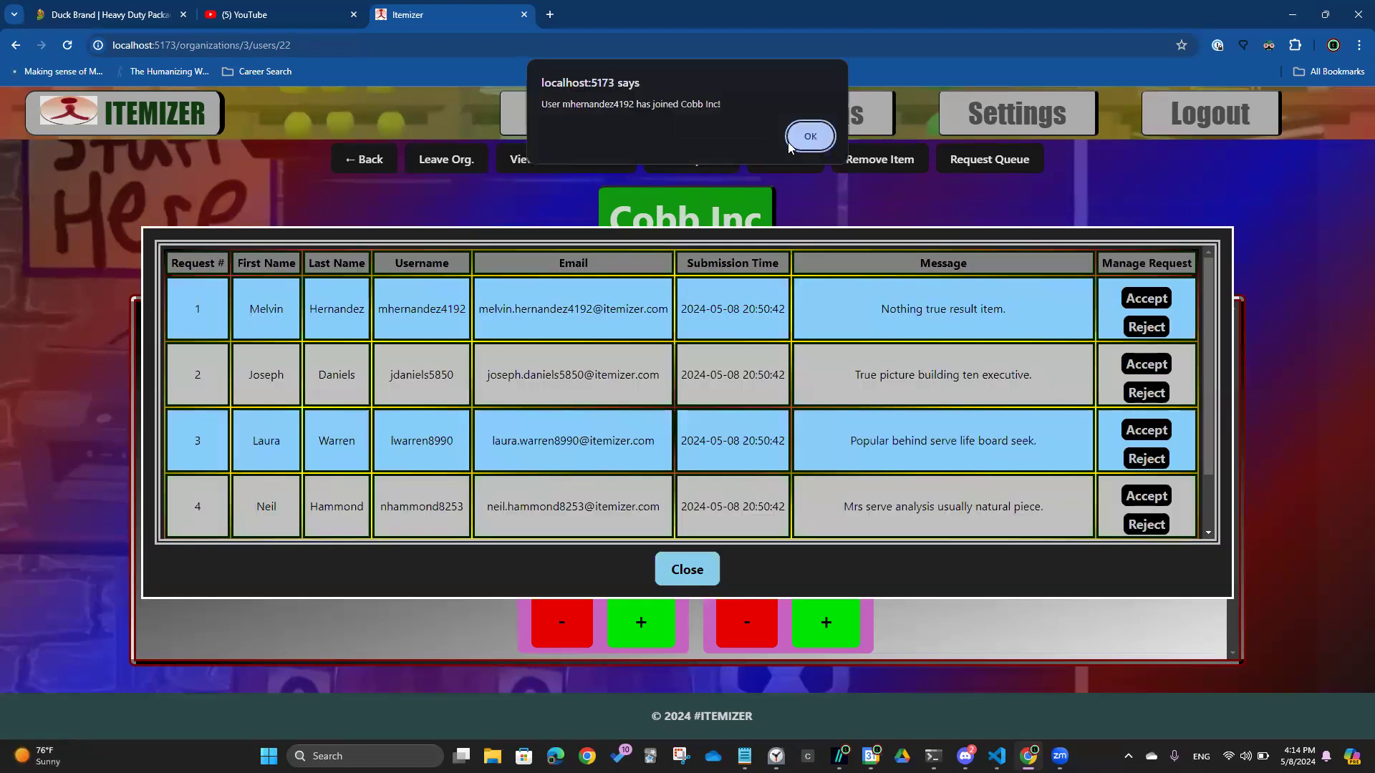
click(812, 139)
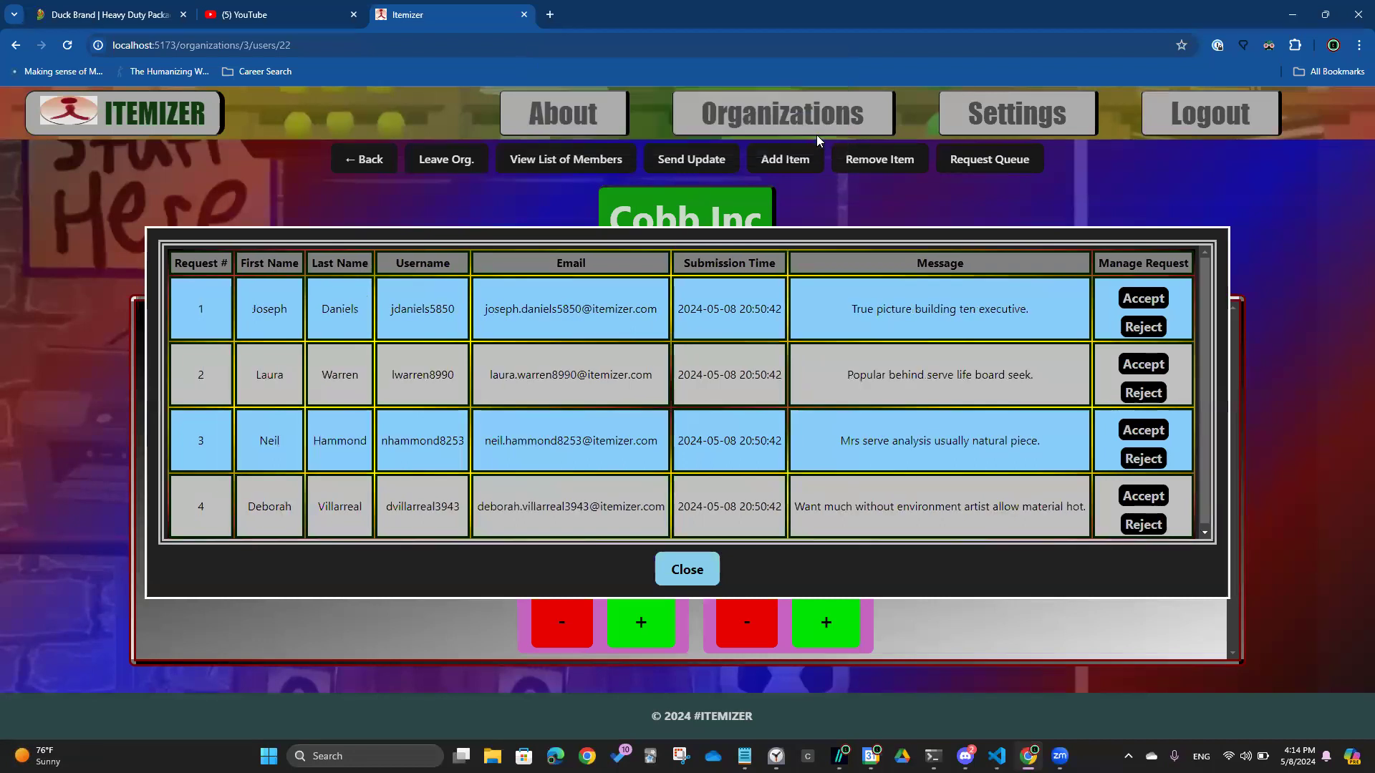
Reject the next pending request, accept the following one, and close the queue
click(1144, 327)
click(653, 430)
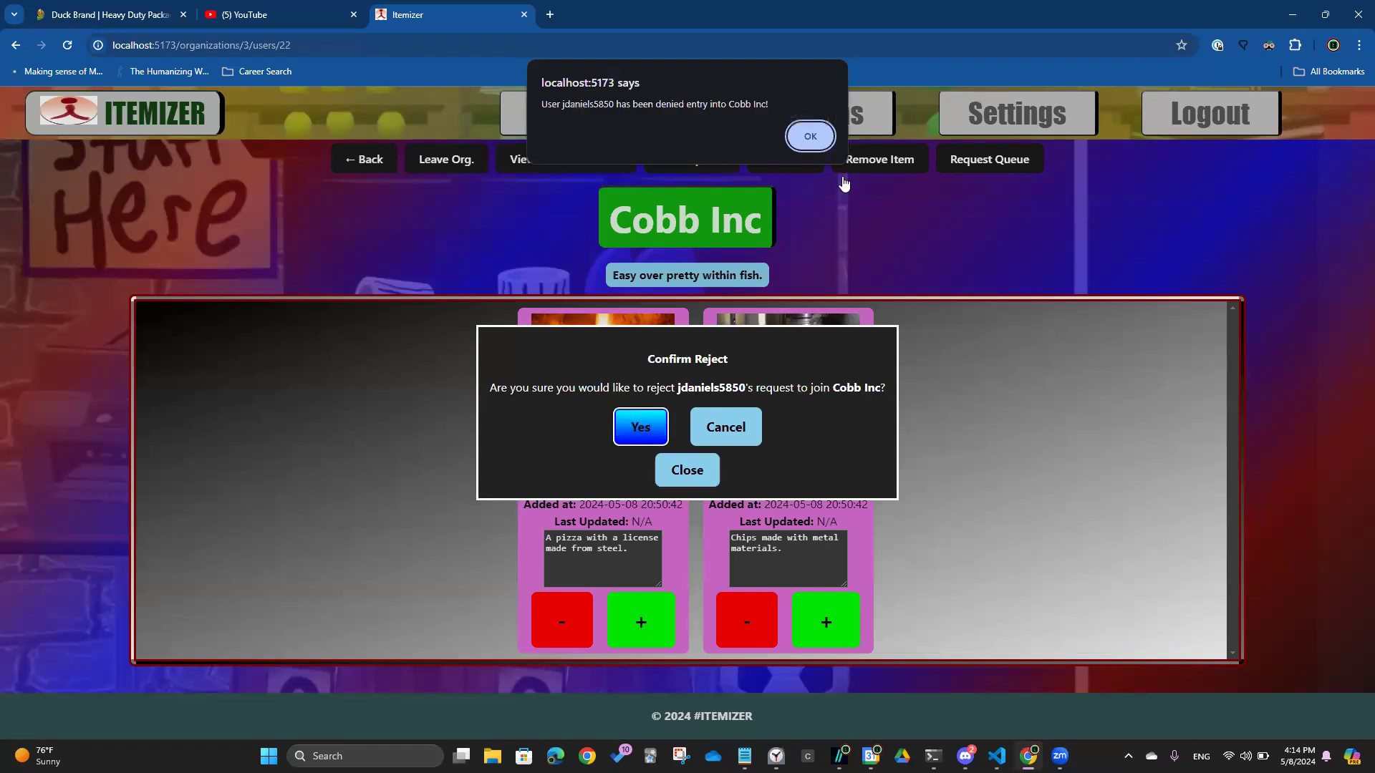
click(821, 134)
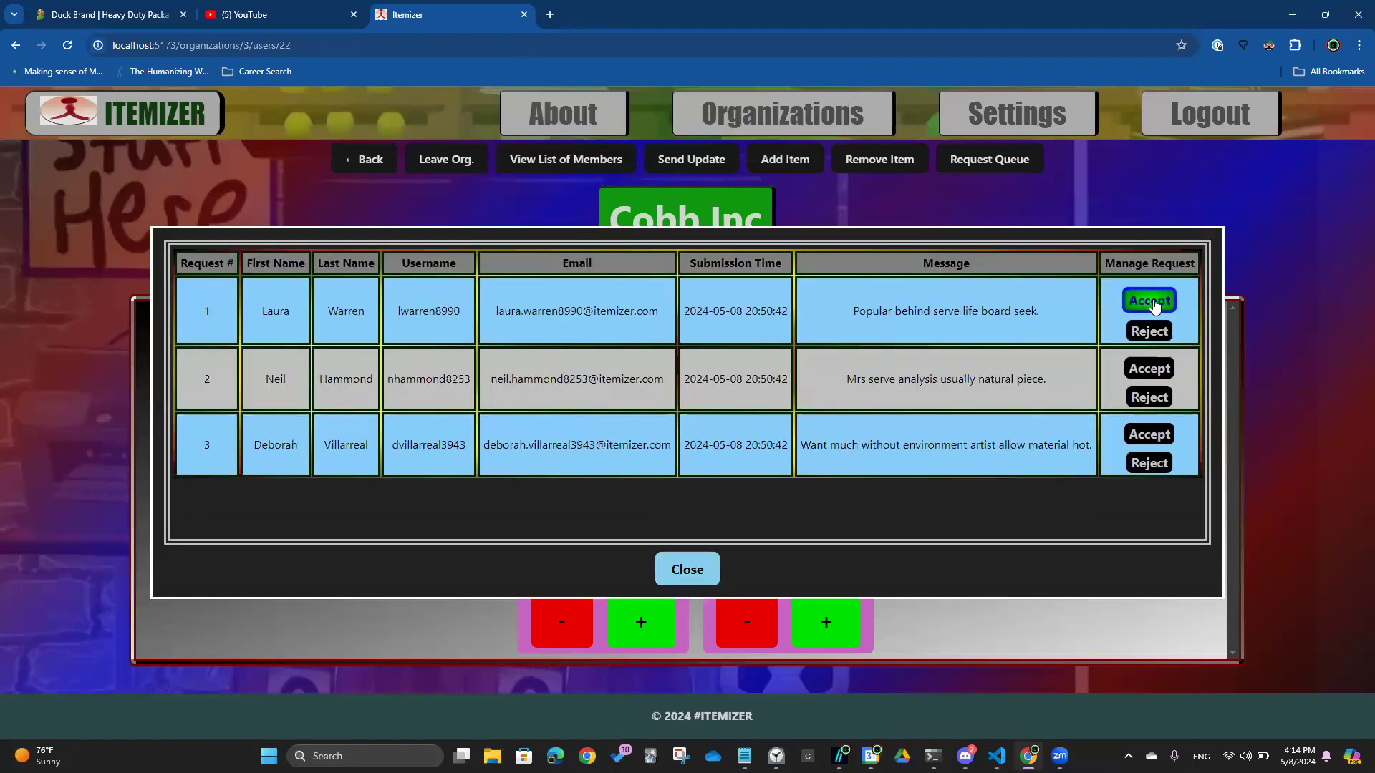
click(1149, 298)
click(653, 422)
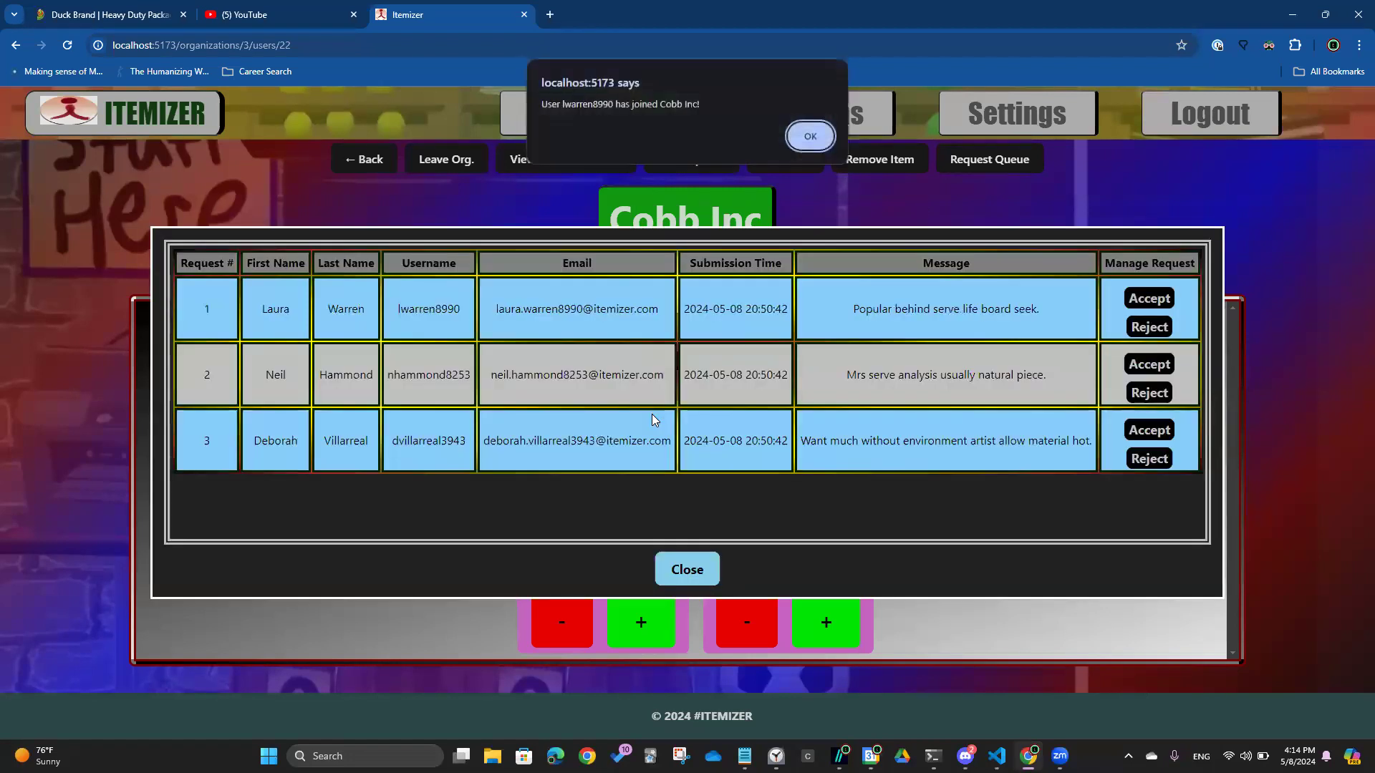
click(808, 137)
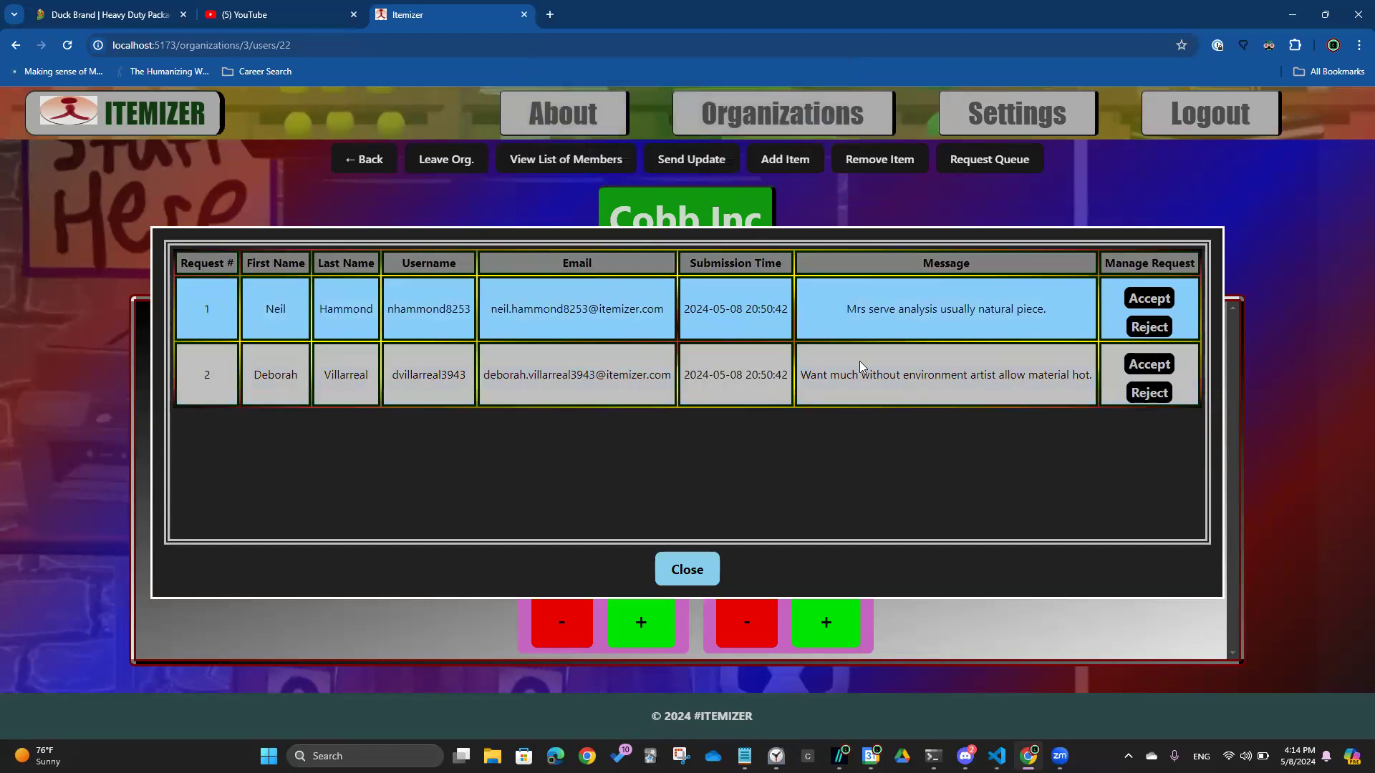
click(713, 569)
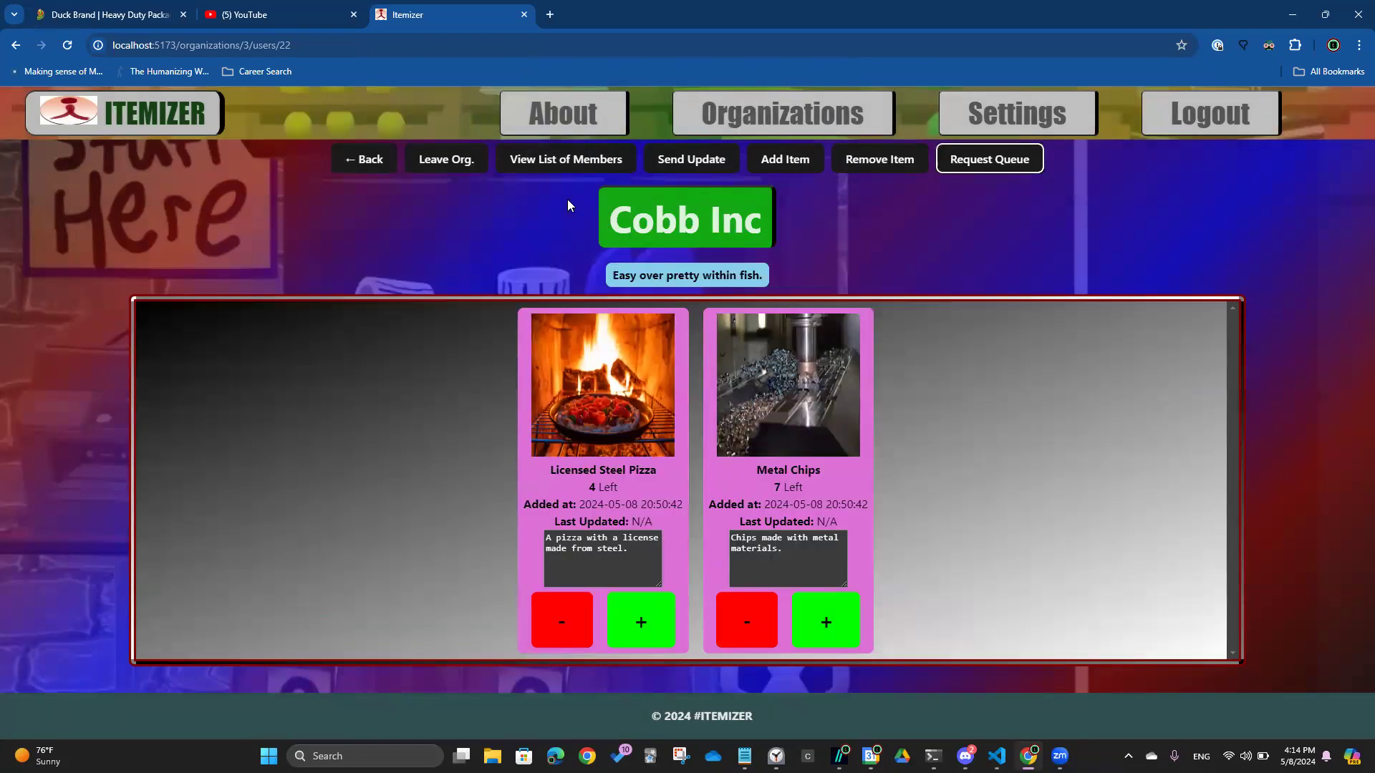
click(570, 160)
scroll(1092, 502, down, 10)
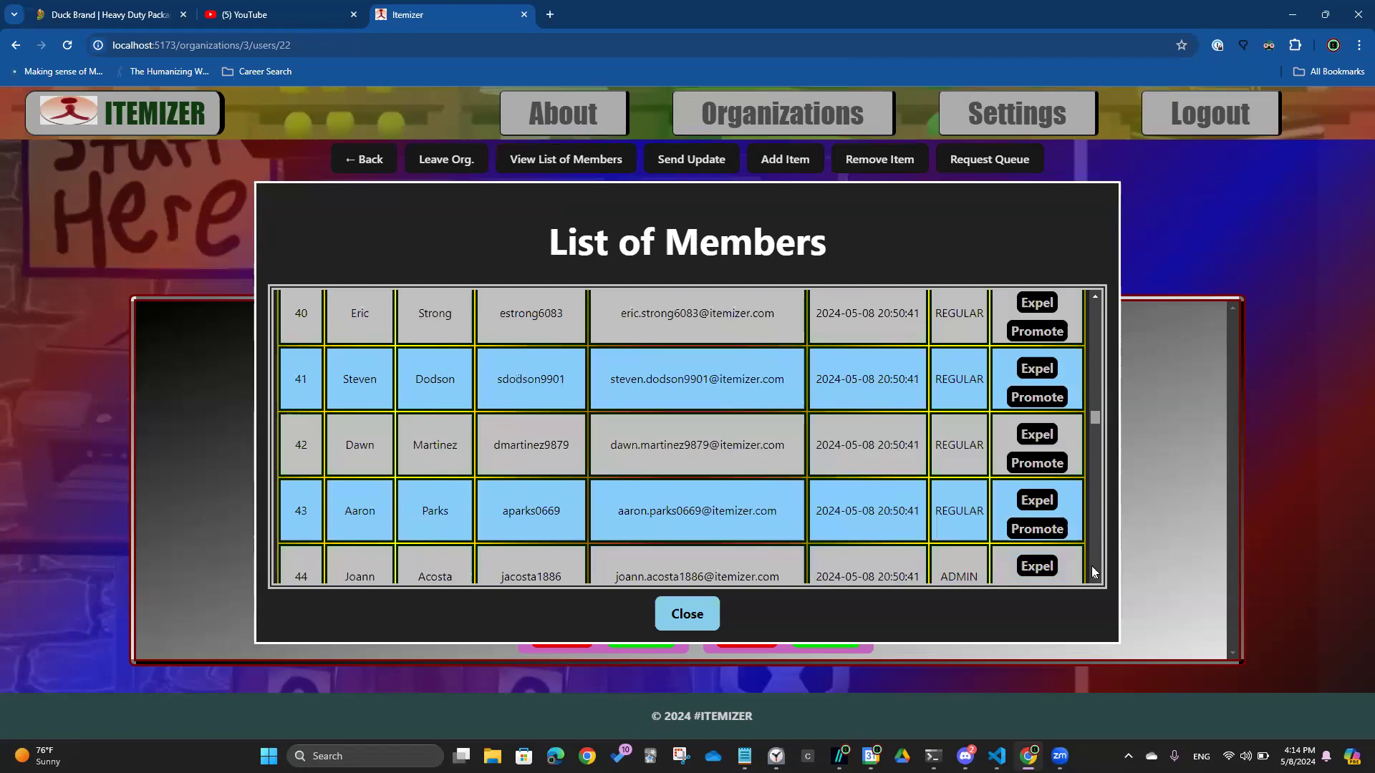
scroll(1092, 571, down, 20)
drag(405, 506, 336, 489)
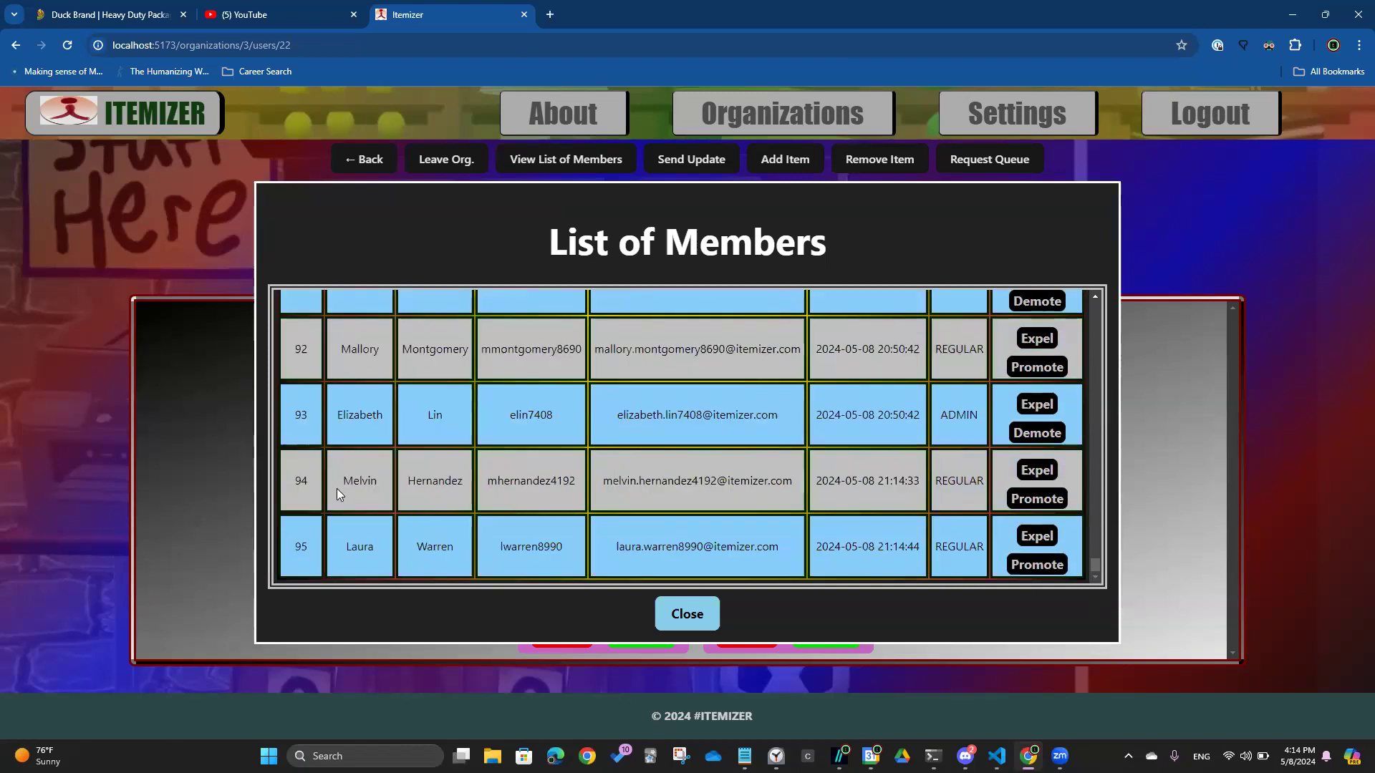
drag(453, 512, 1079, 543)
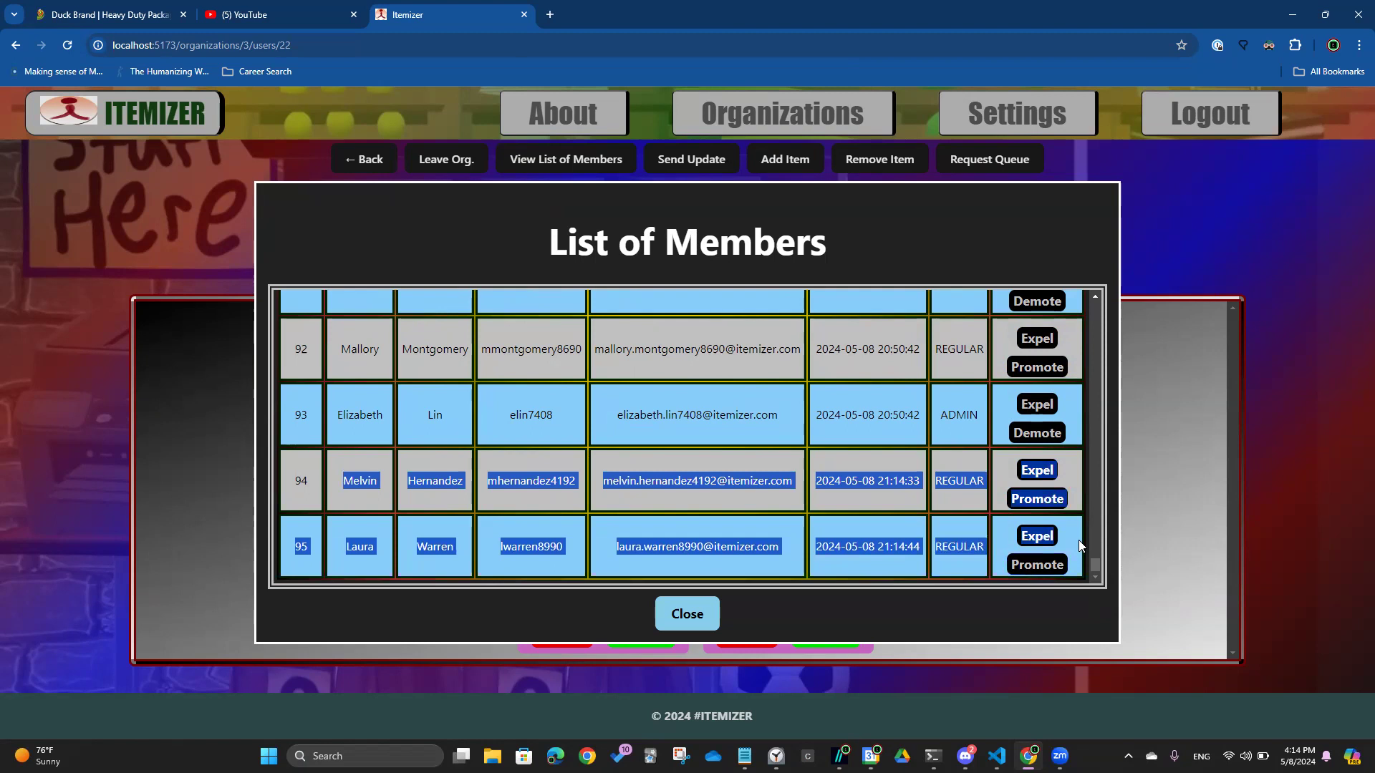
click(673, 613)
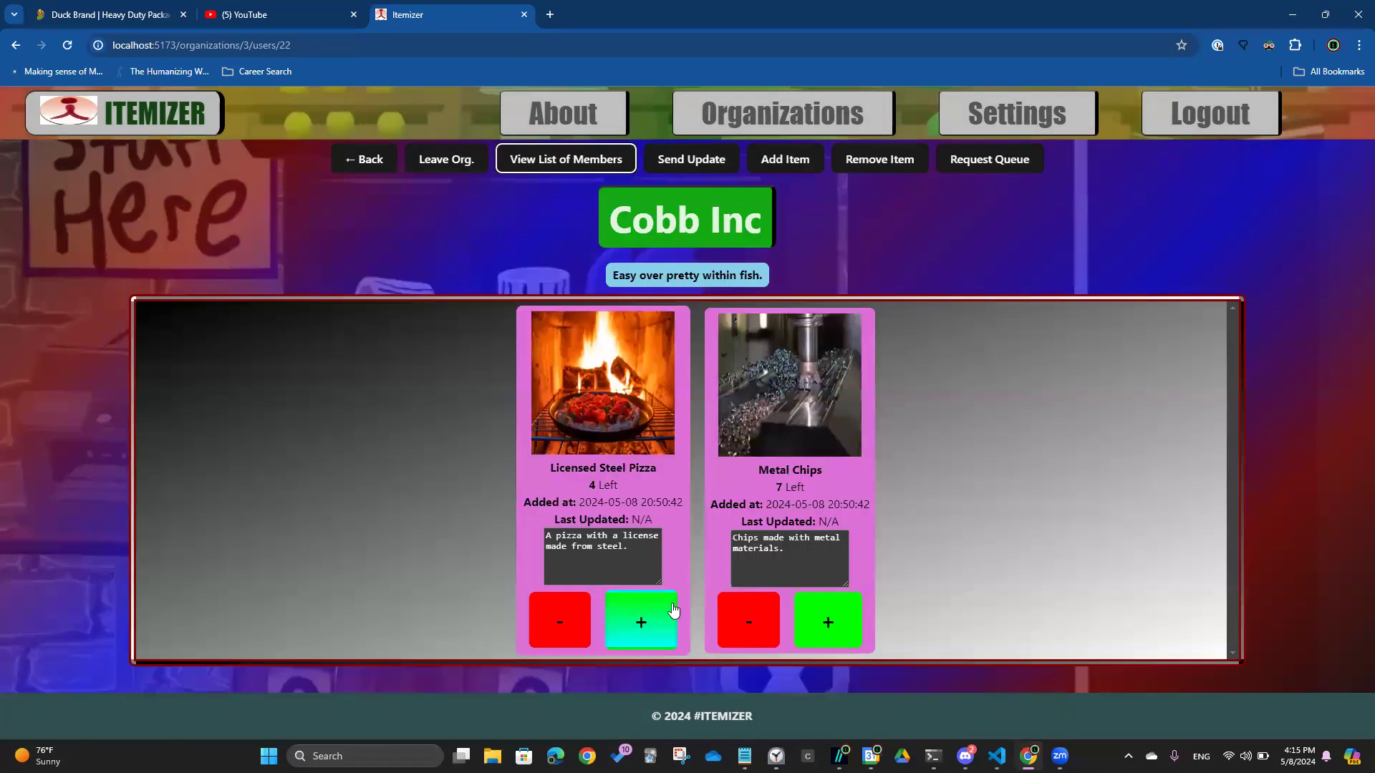
click(436, 166)
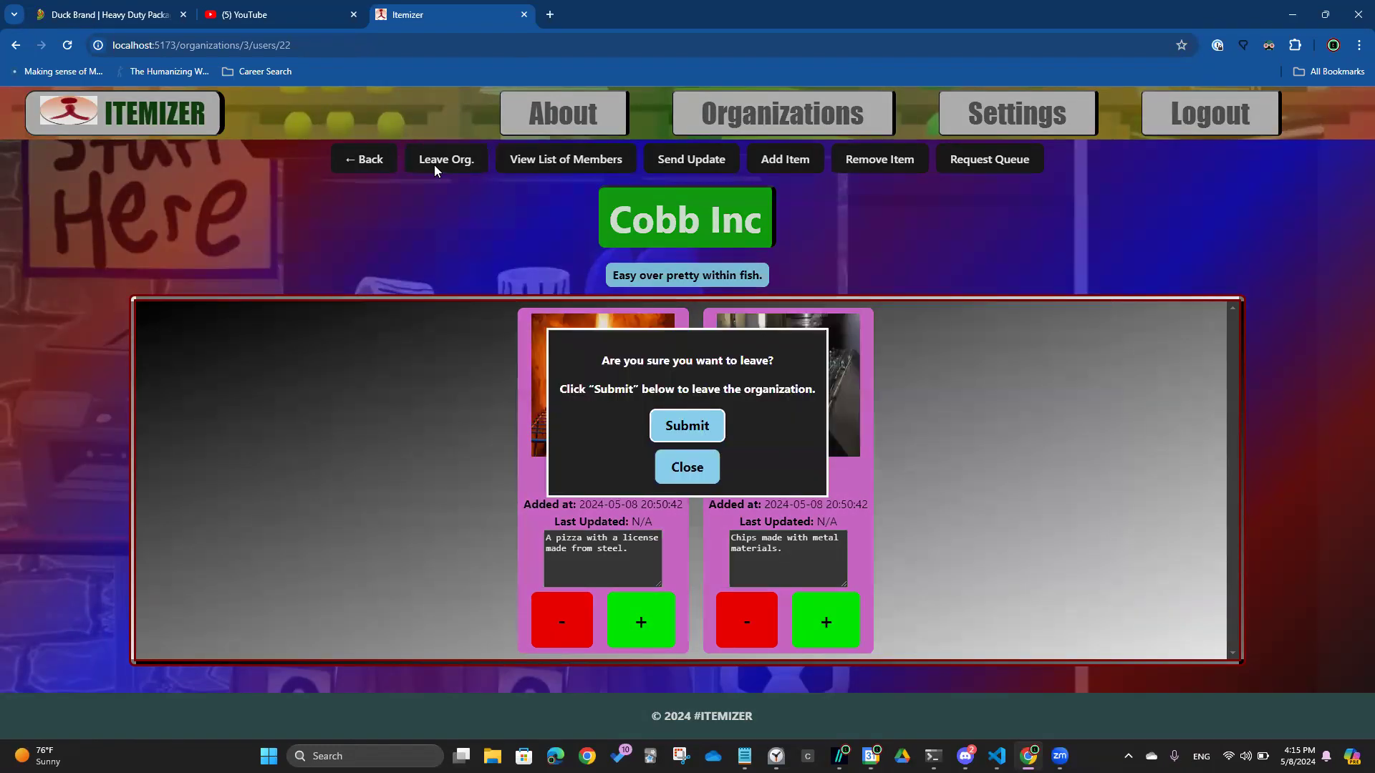
click(688, 469)
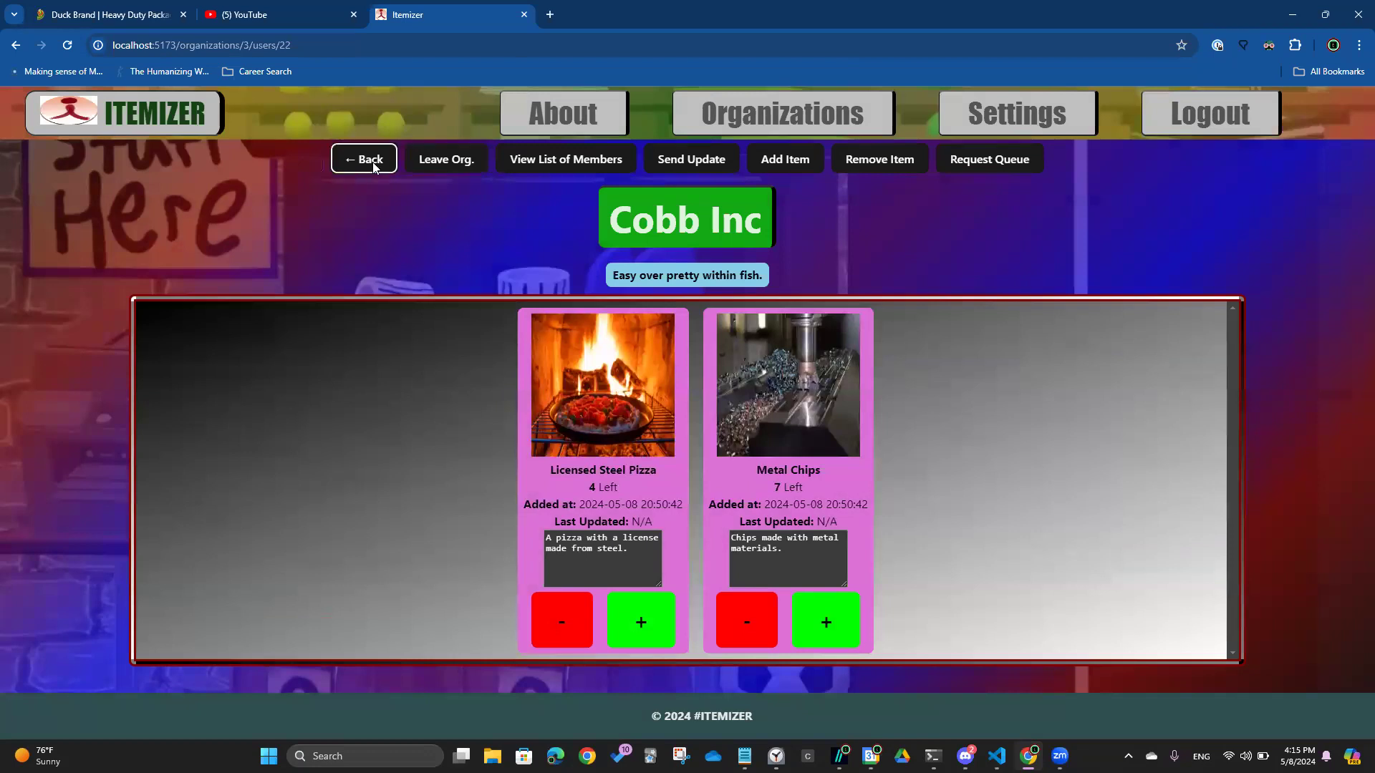
Return to My Organizations, search for the OWNER role, and open Robinson-Arnold
click(374, 165)
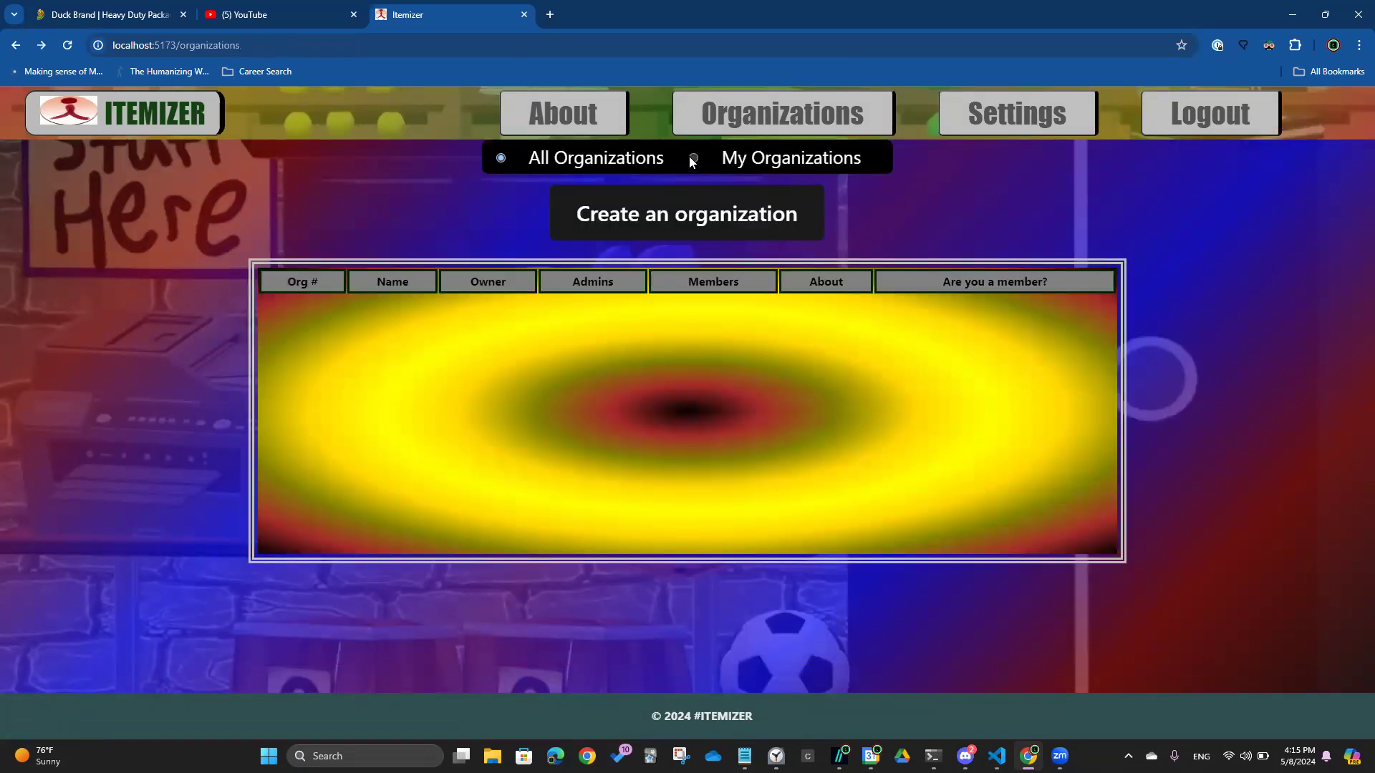
click(692, 159)
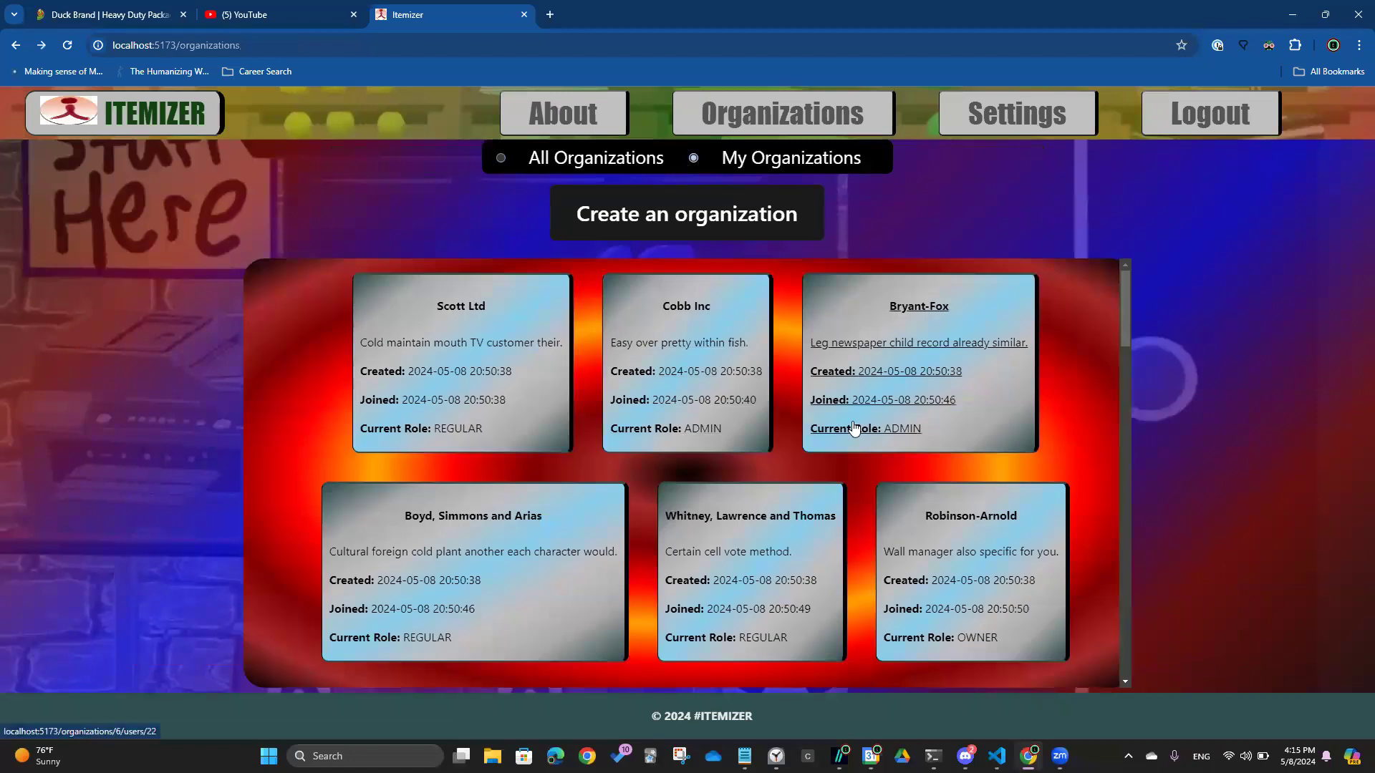
key(ctrl+f)
text(owNER)
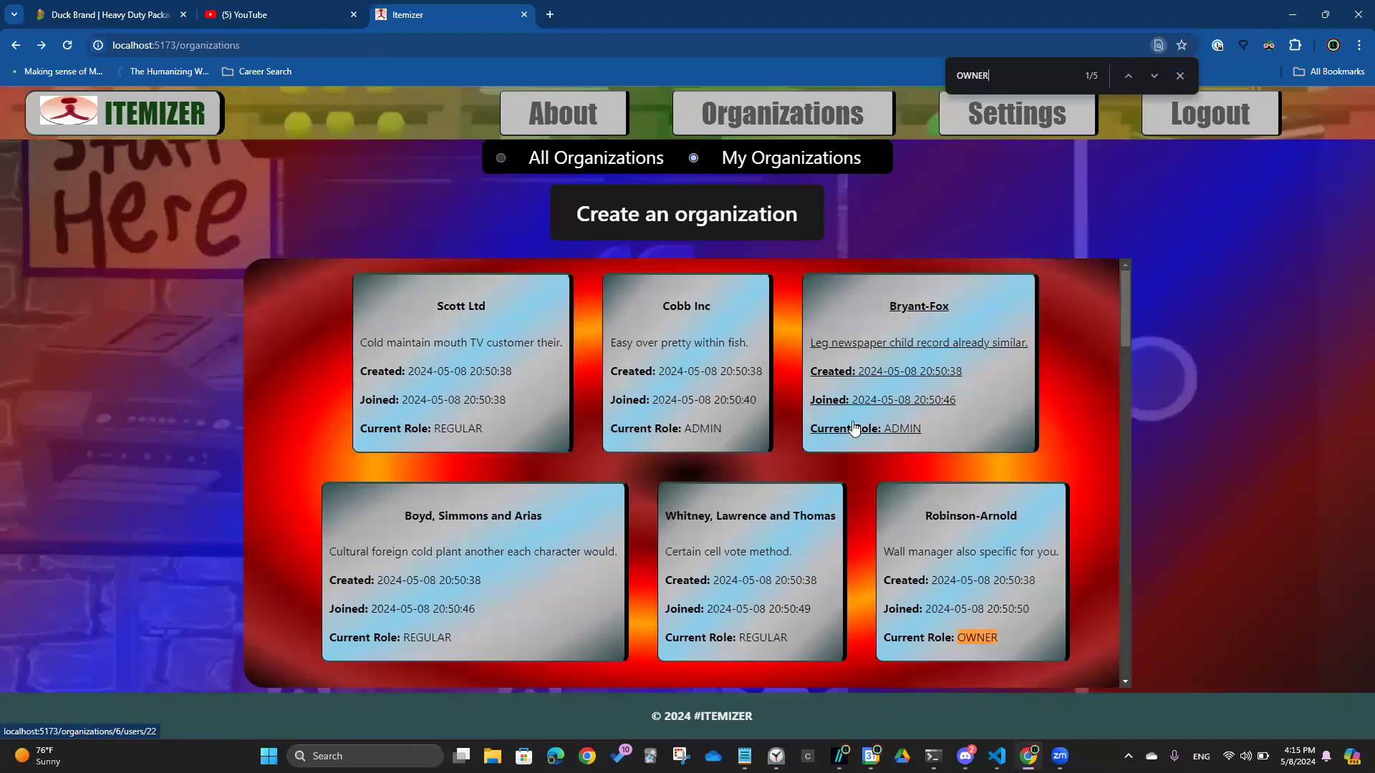
click(935, 554)
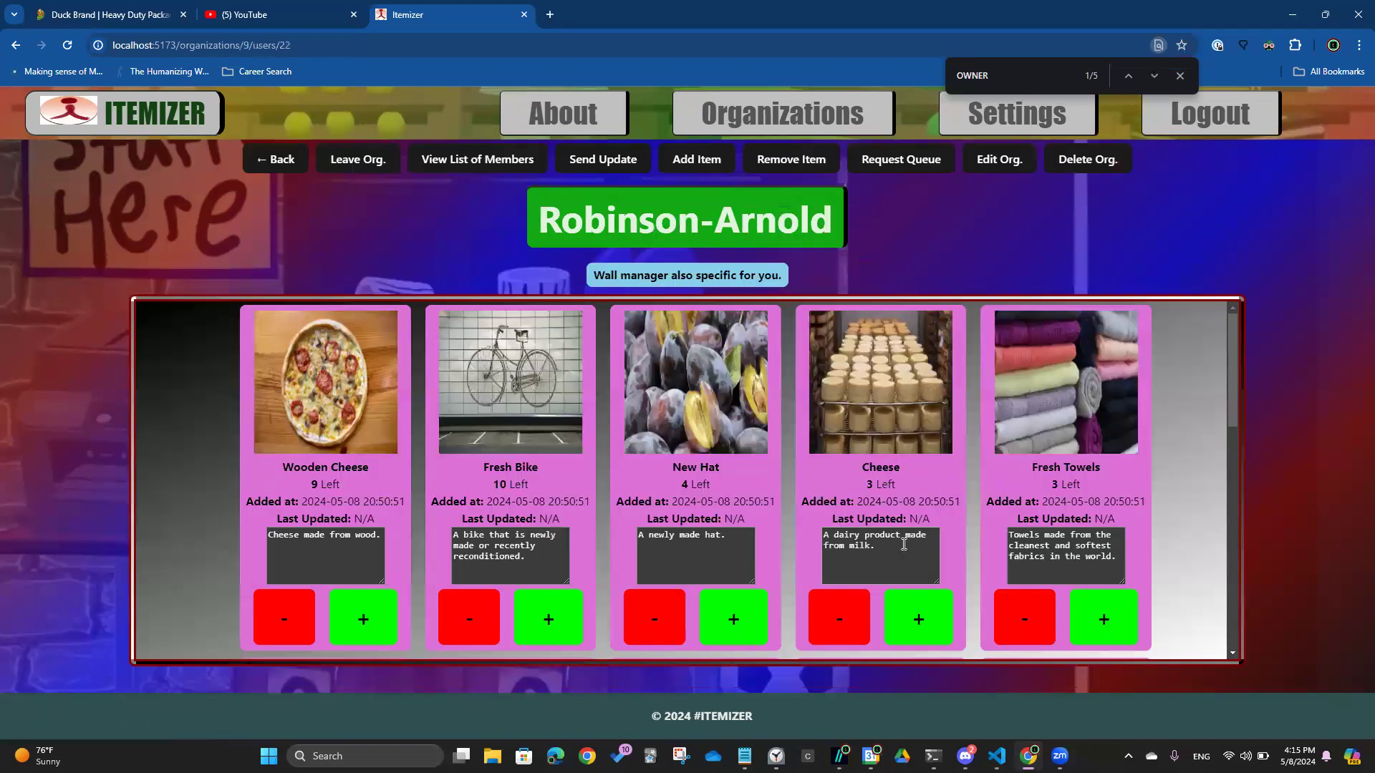
scroll(666, 487, down, 3)
scroll(666, 487, up, 2)
Record one Incredible Cotton Candy as used, leaving 5 in stock
click(653, 544)
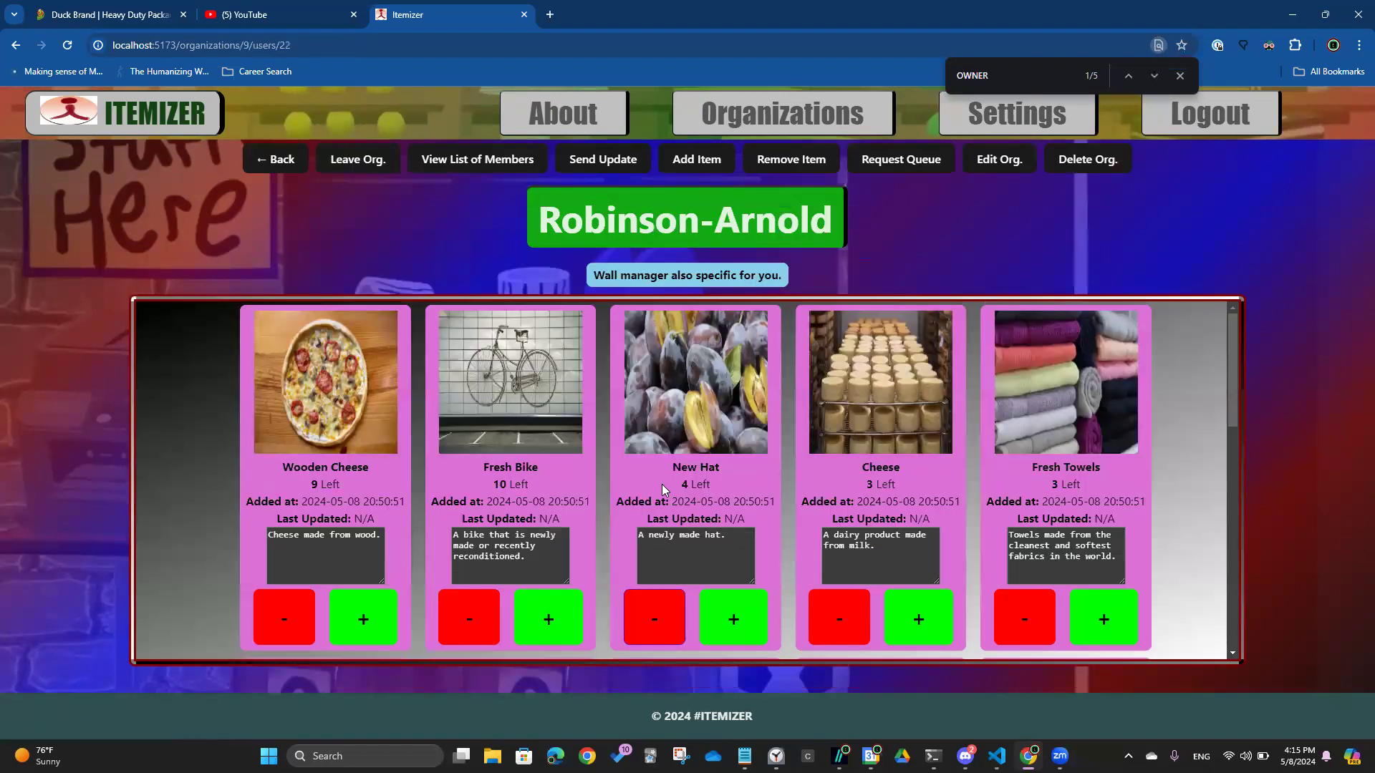
scroll(662, 484, down, 10)
scroll(661, 484, up, 8)
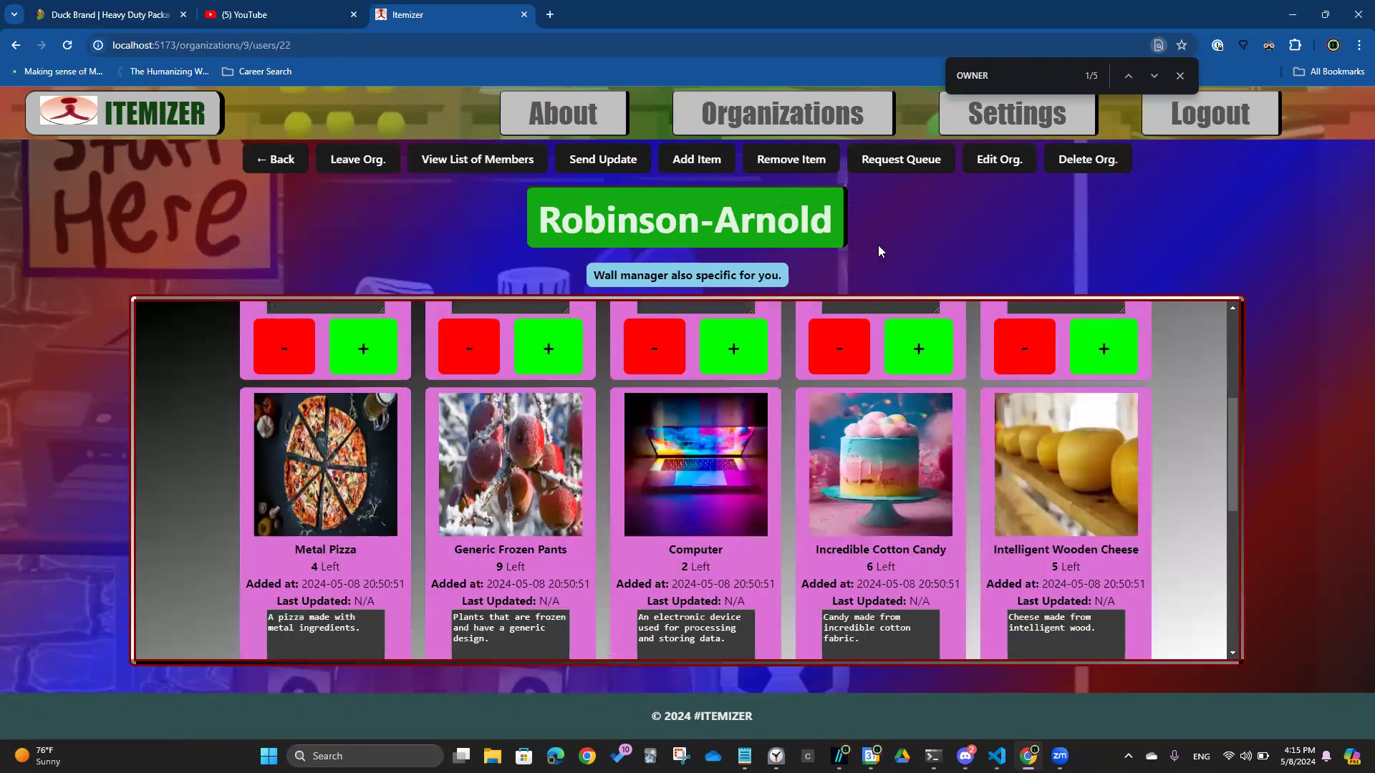
scroll(952, 337, up, 4)
scroll(1035, 415, down, 6)
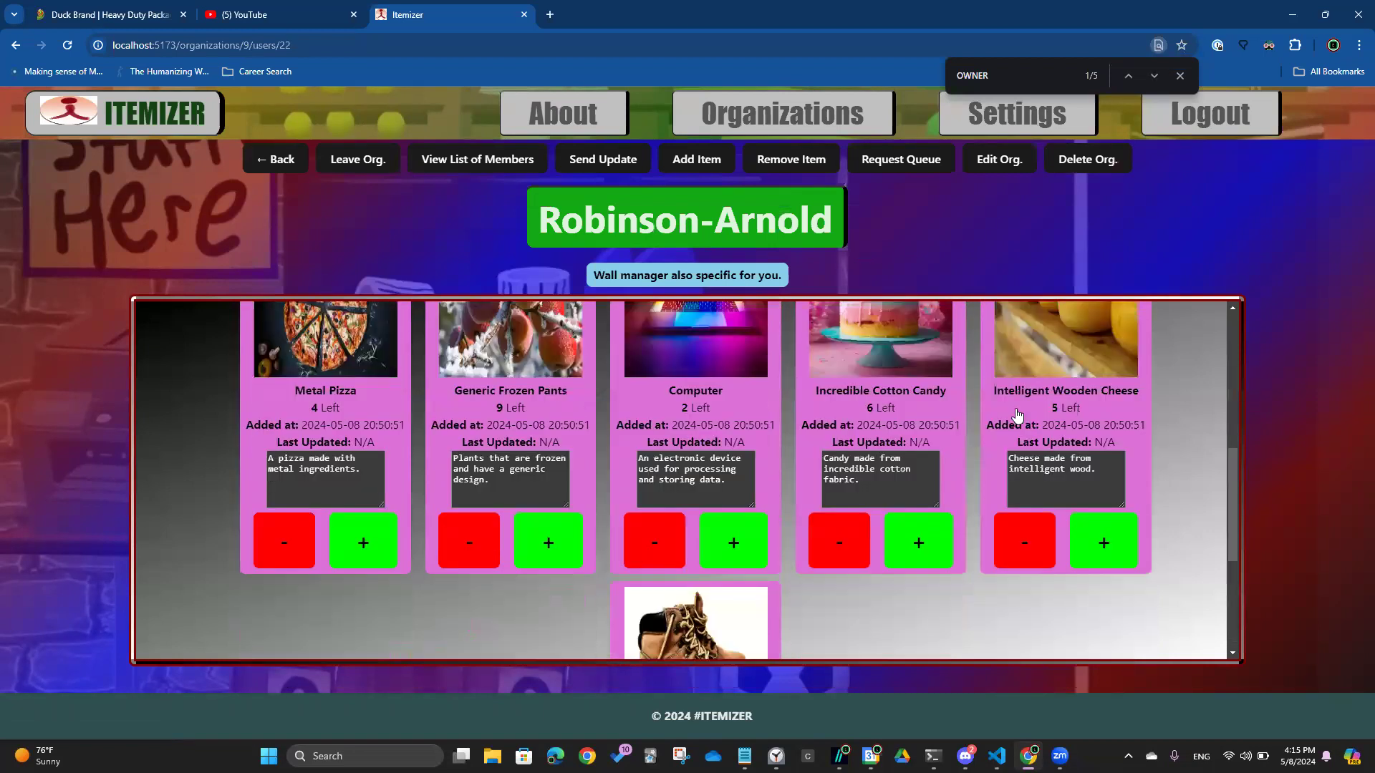
scroll(1007, 410, down, 4)
scroll(982, 390, up, 4)
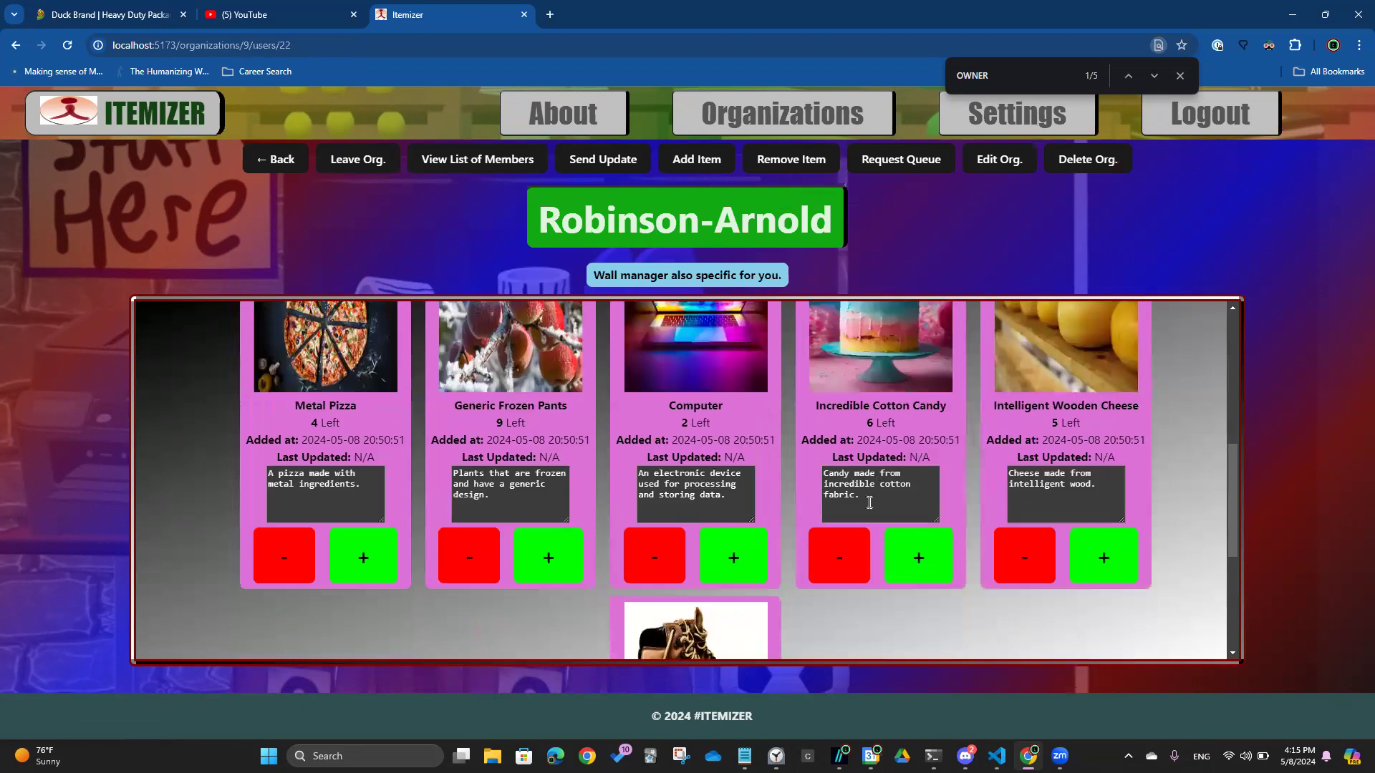
click(844, 546)
click(695, 164)
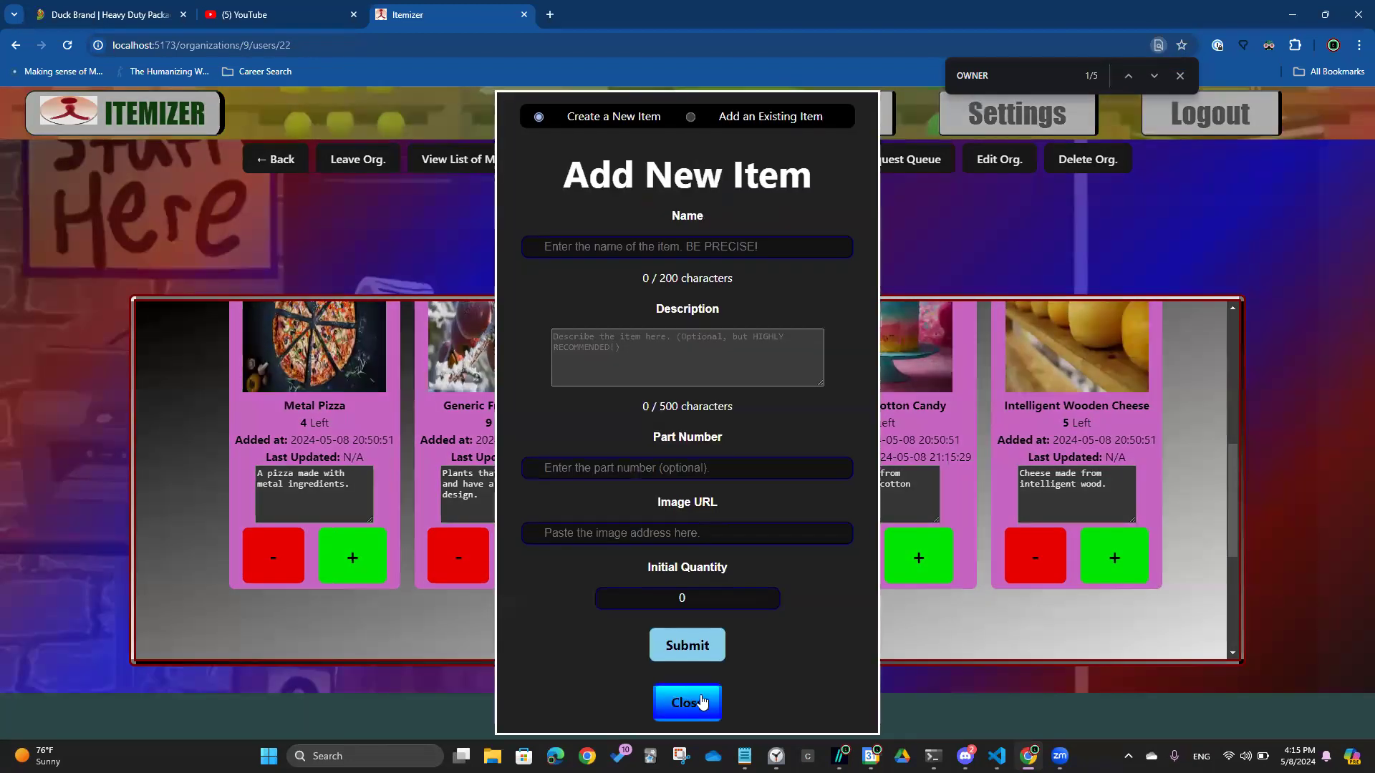
click(702, 703)
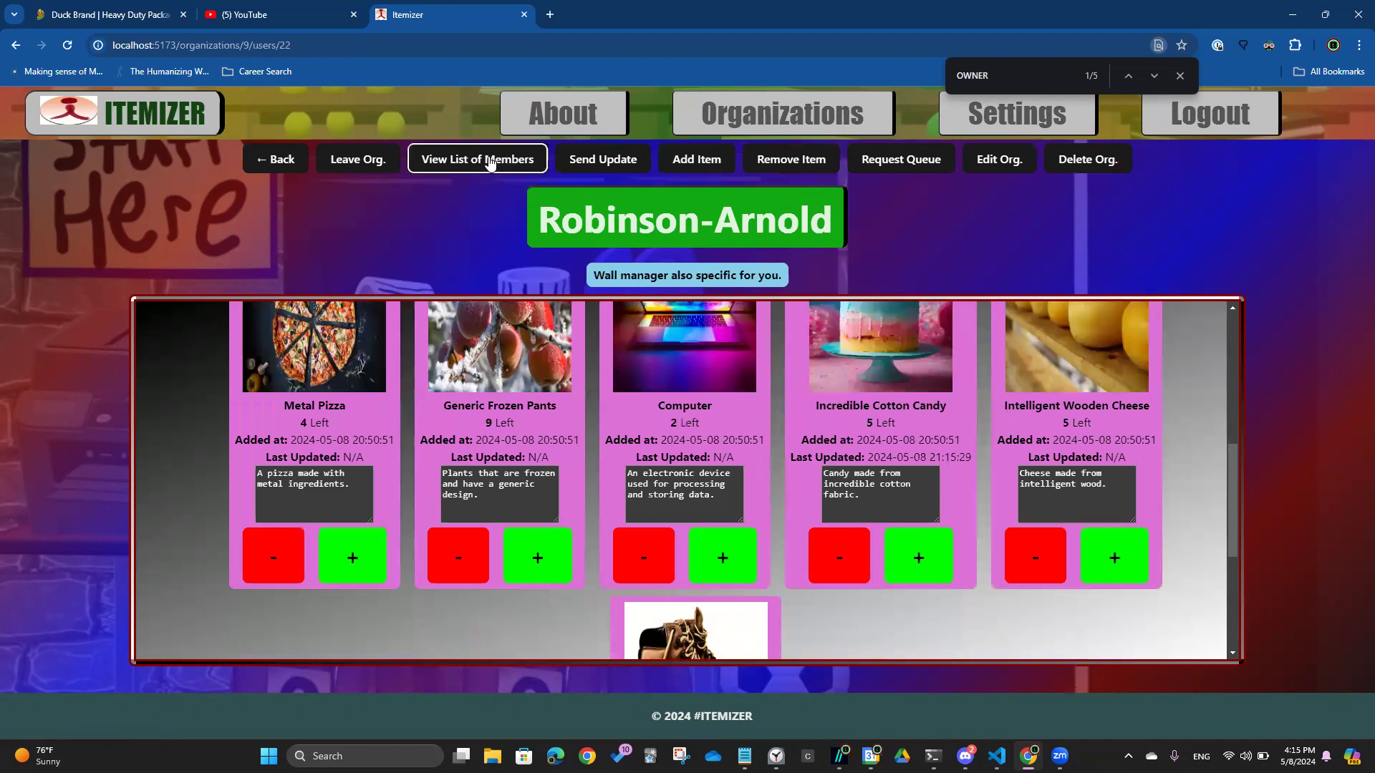
Check Robinson-Arnold's members and pending requests (none), then open the Edit Org. form
click(491, 164)
scroll(836, 548, down, 3)
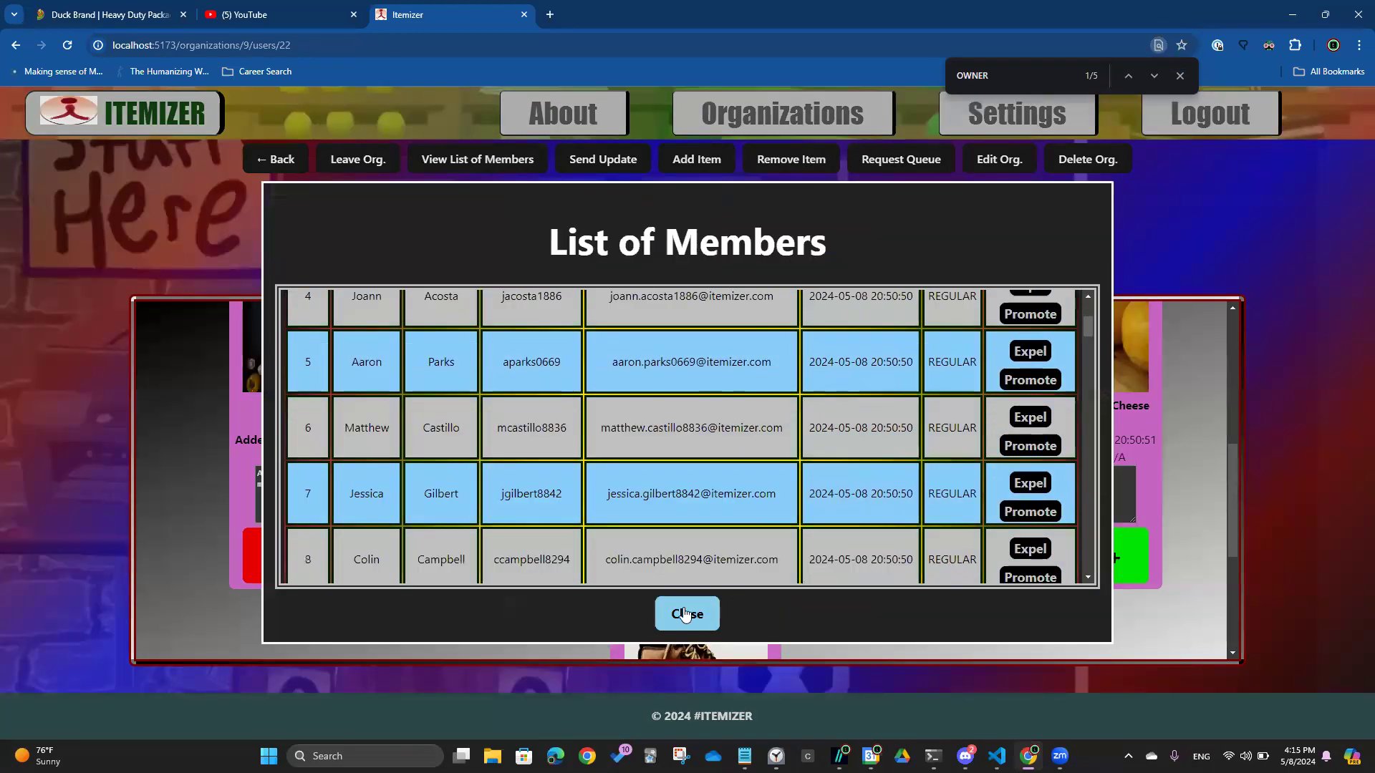
click(685, 613)
click(901, 159)
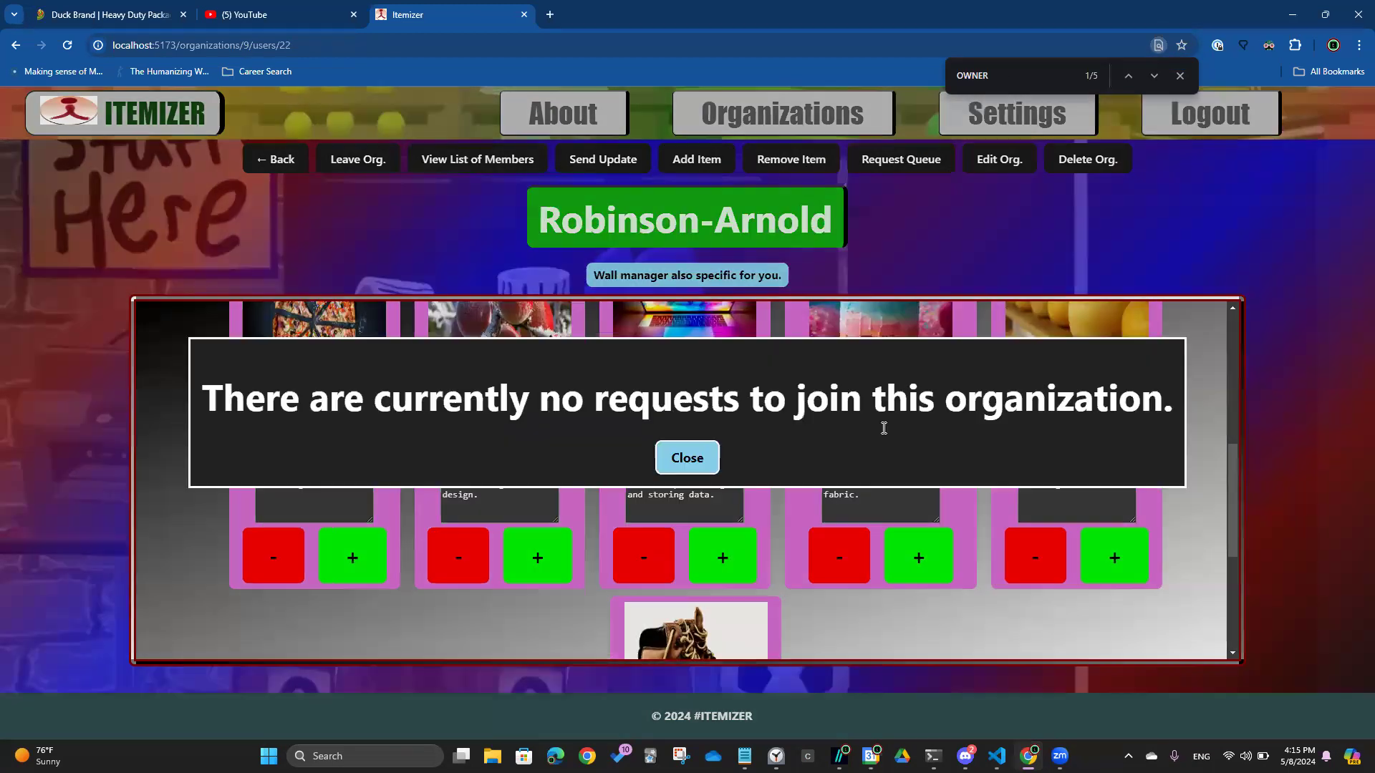
click(715, 457)
click(992, 167)
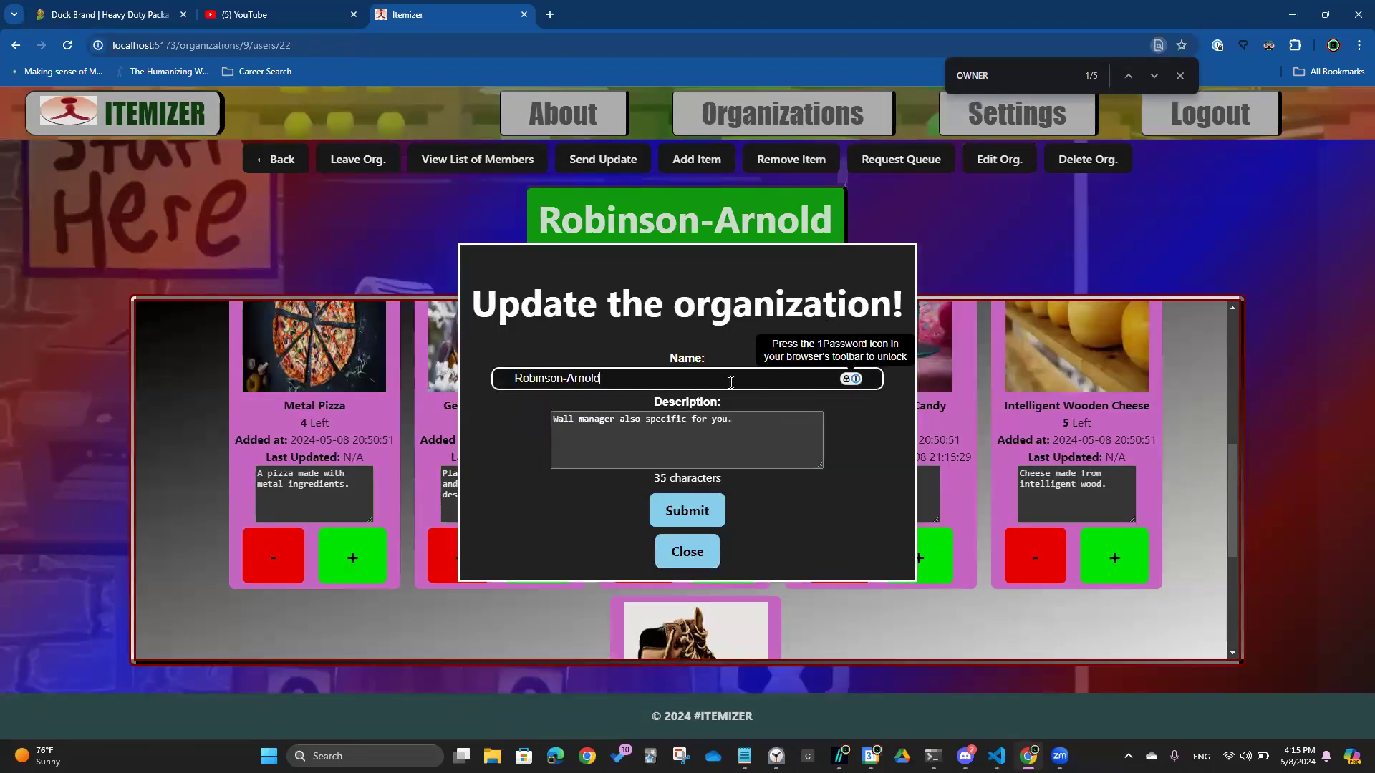
Change the name to Robinson Inc., end the description with 'Gets stuff done.', and submit
key(BackSpace)
key(BackSpace)
key(BackSpace)
key(BackSpace)
key(BackSpace)
key(BackSpace)
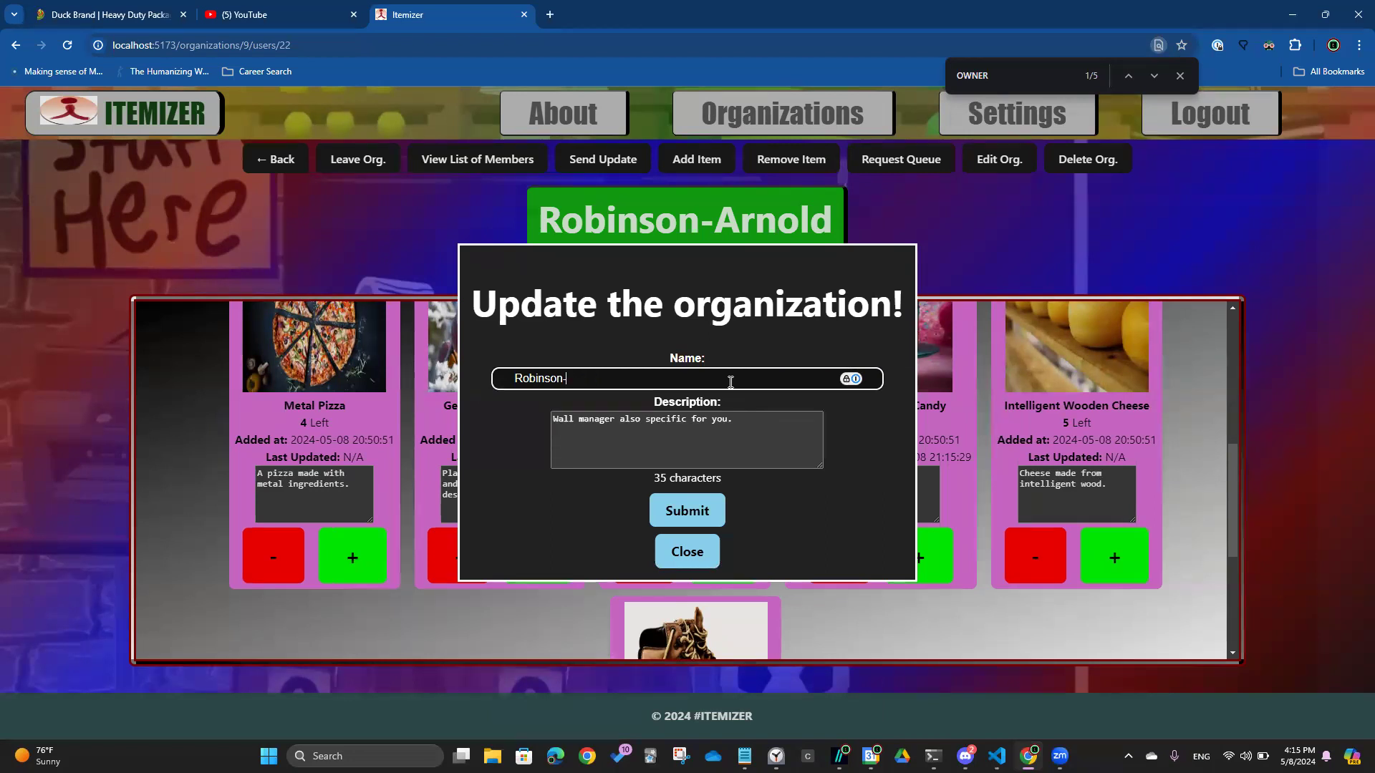
text(Inc.)
key(Tab)
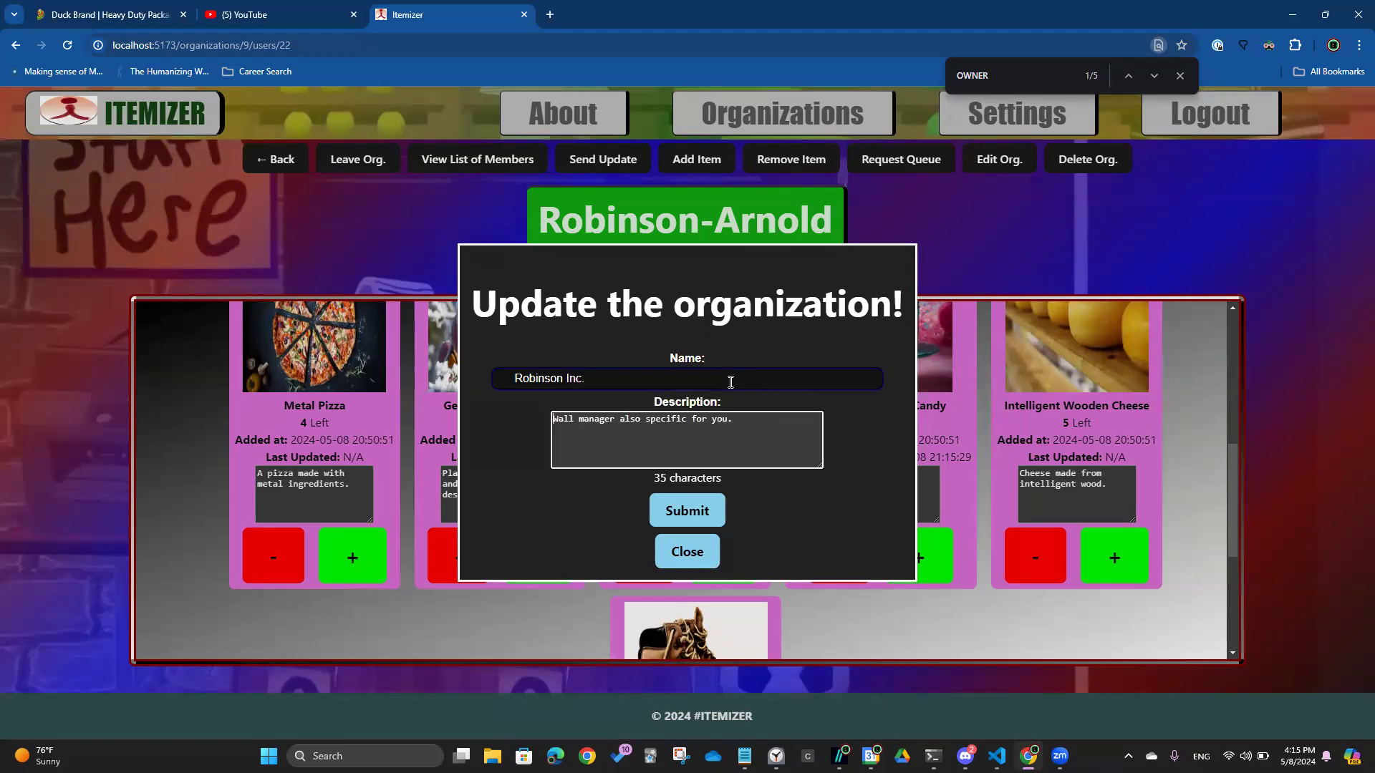
key(End)
text(It)
text(Gets t)
key(BackSpace)
text(stuff done.)
click(664, 517)
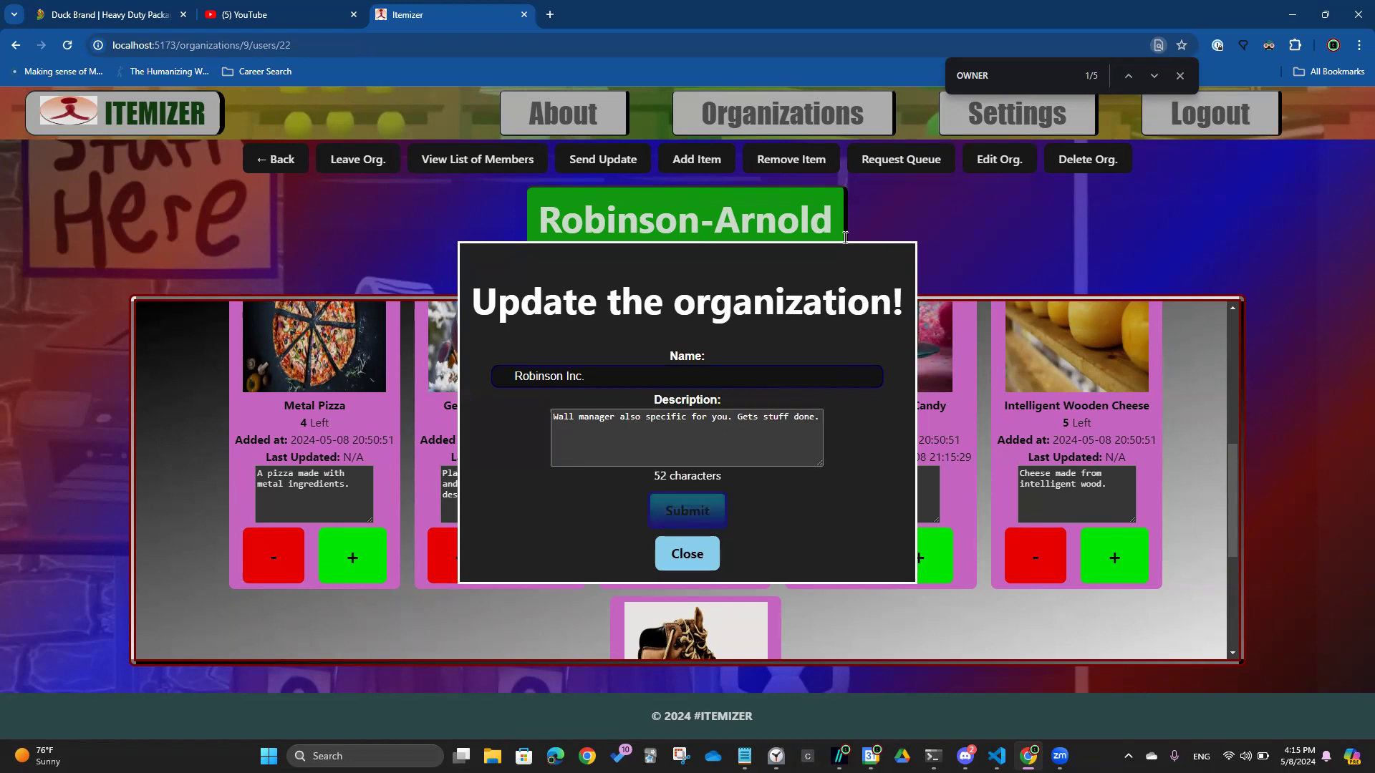
click(805, 135)
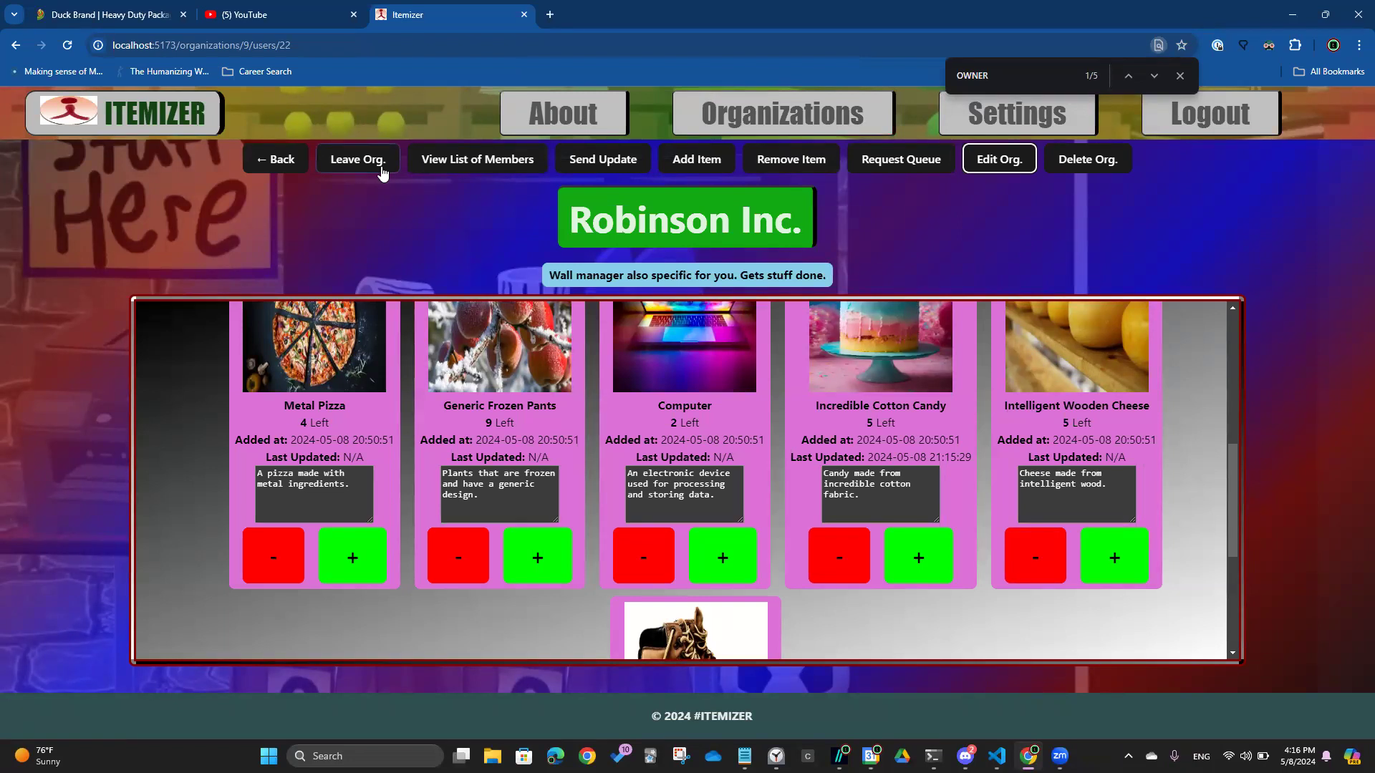
Leave Robinson Inc., handing its ownership to another admin
click(344, 165)
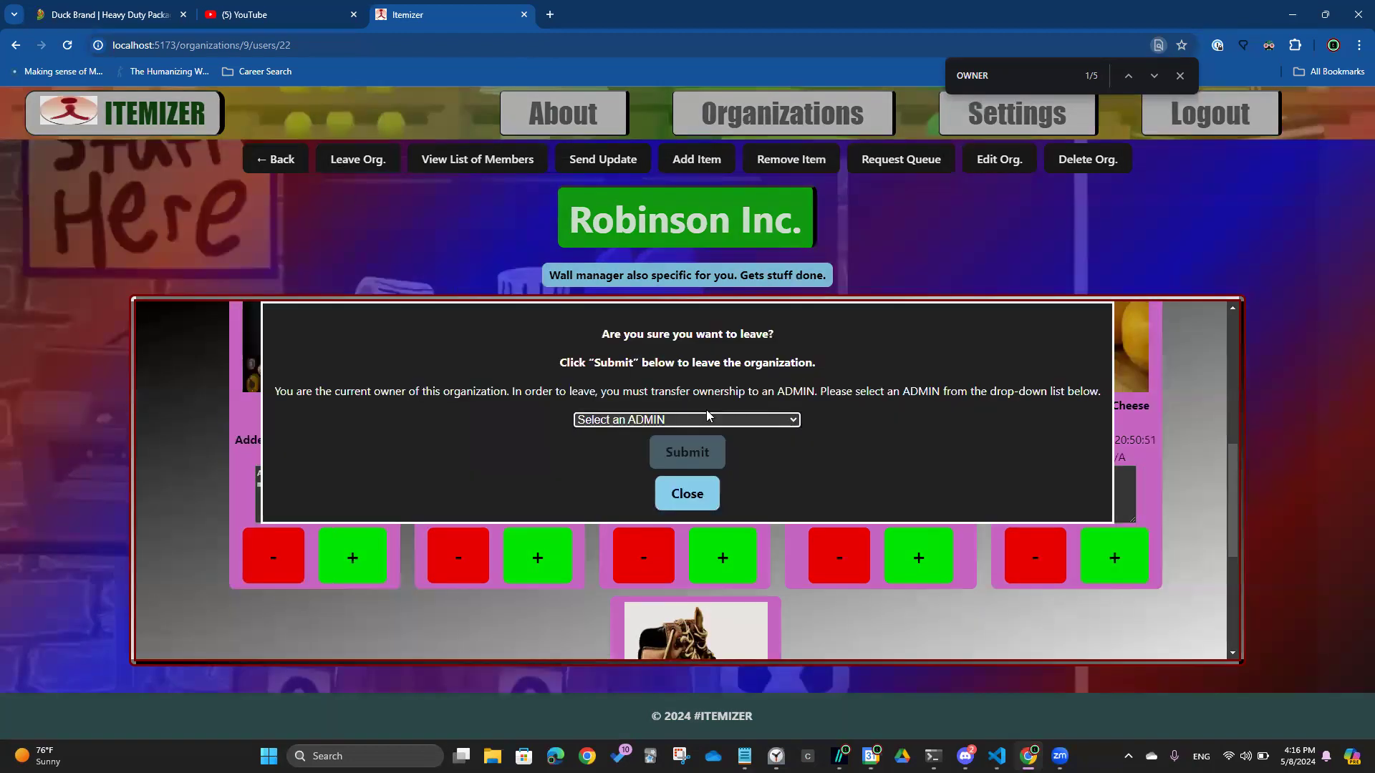
click(711, 420)
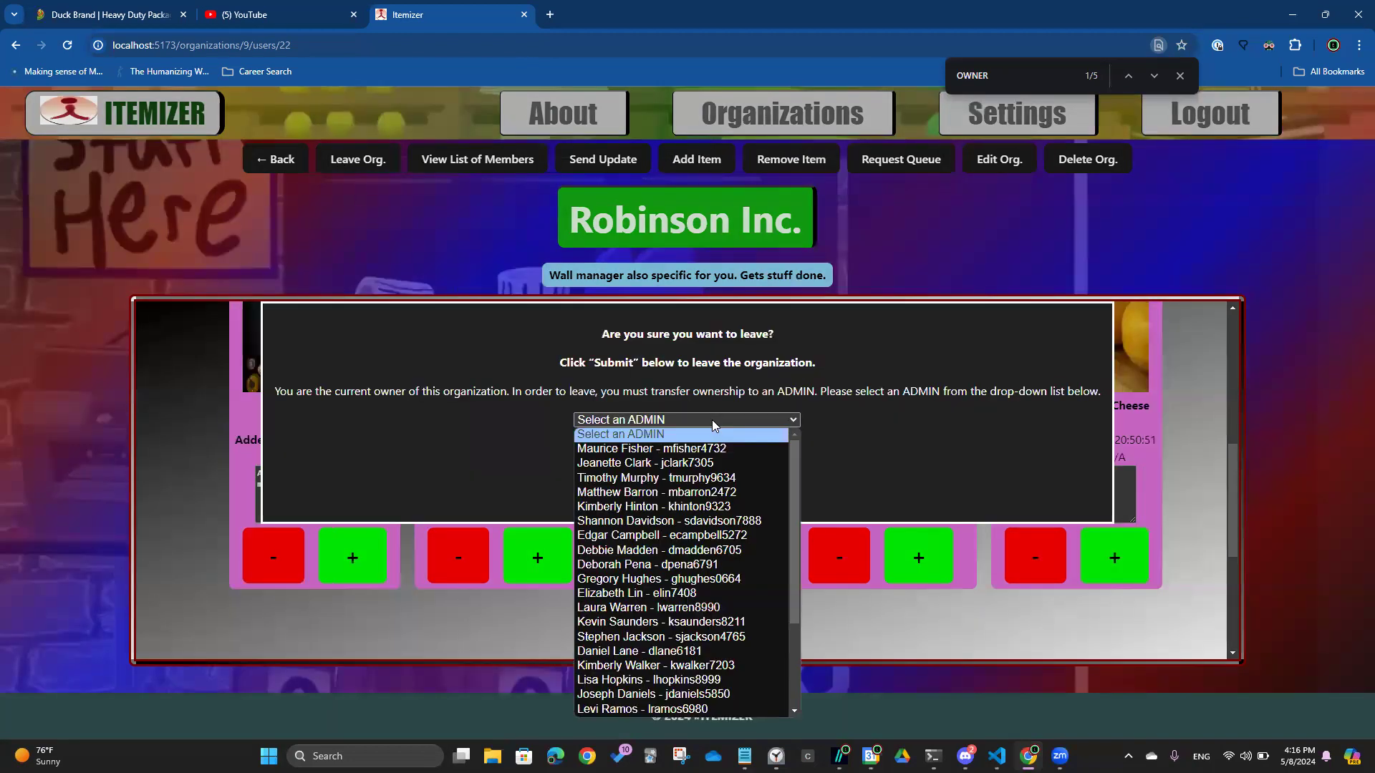
click(694, 478)
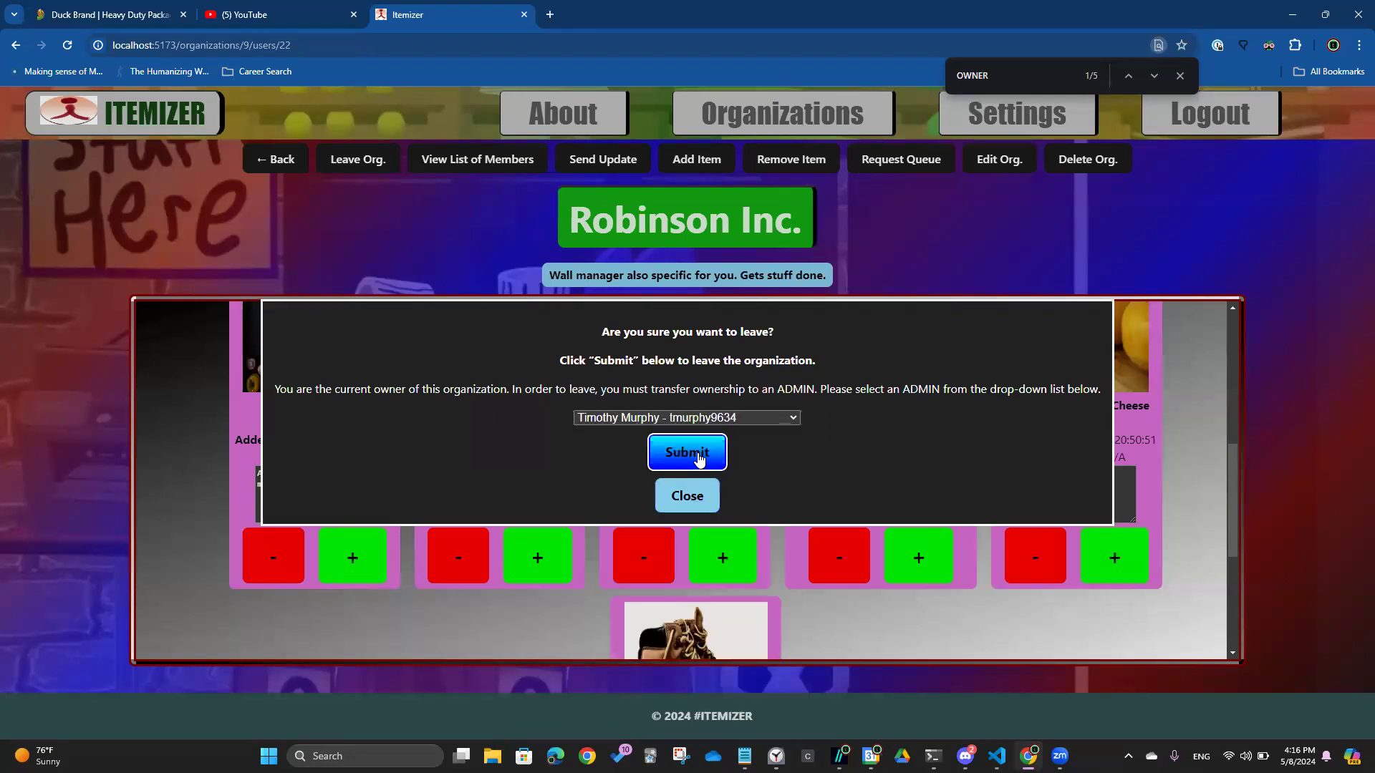
click(700, 457)
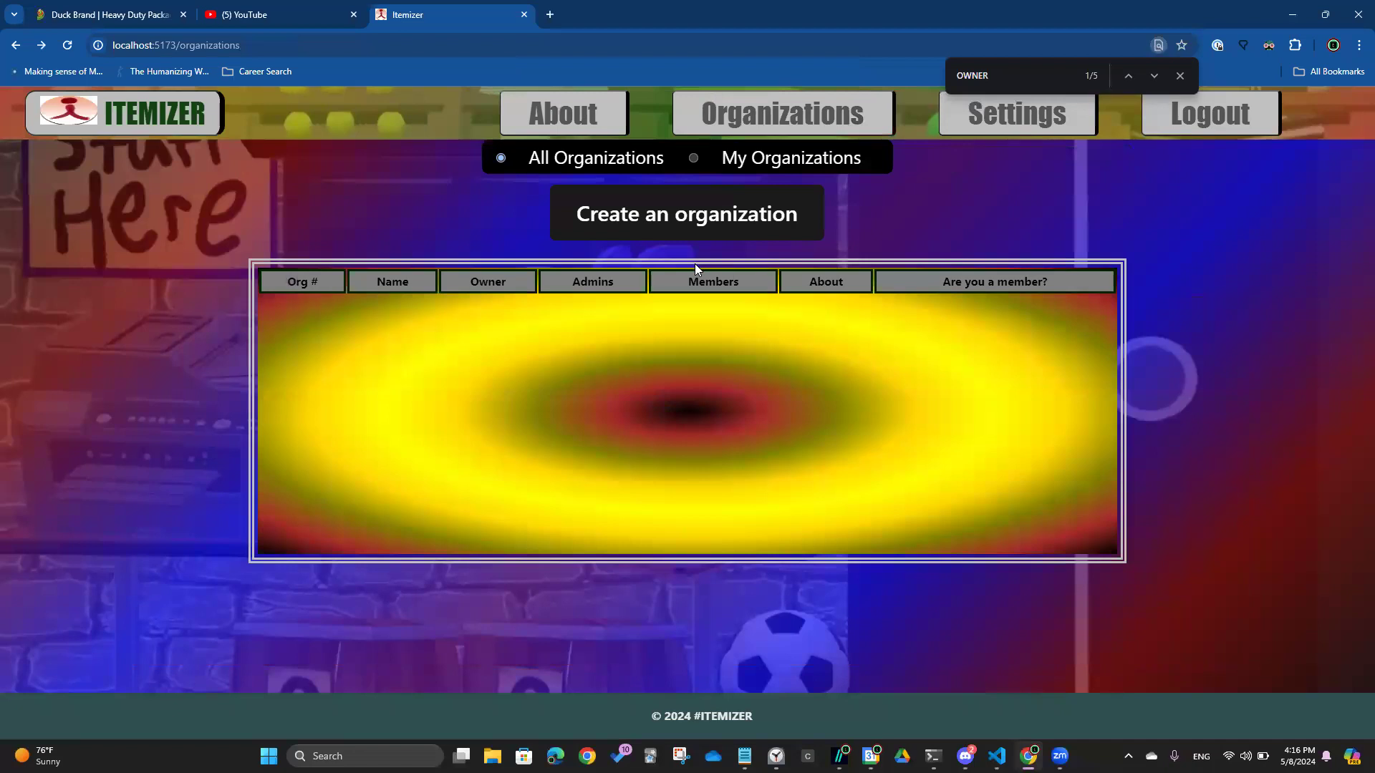
Search the table for Robinson, then switch to the My Organizations cards and browse them
double_click(1002, 73)
text(Robinson)
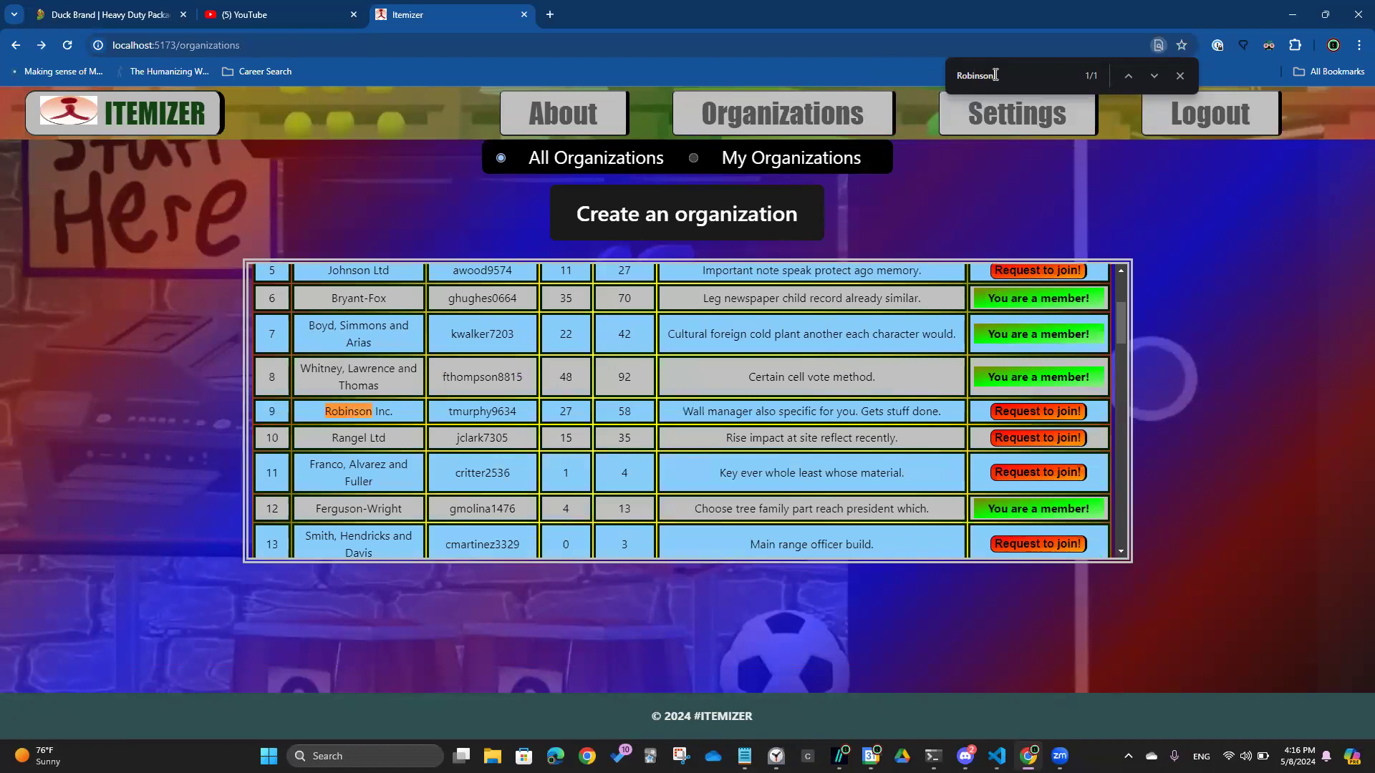
drag(266, 411, 1101, 418)
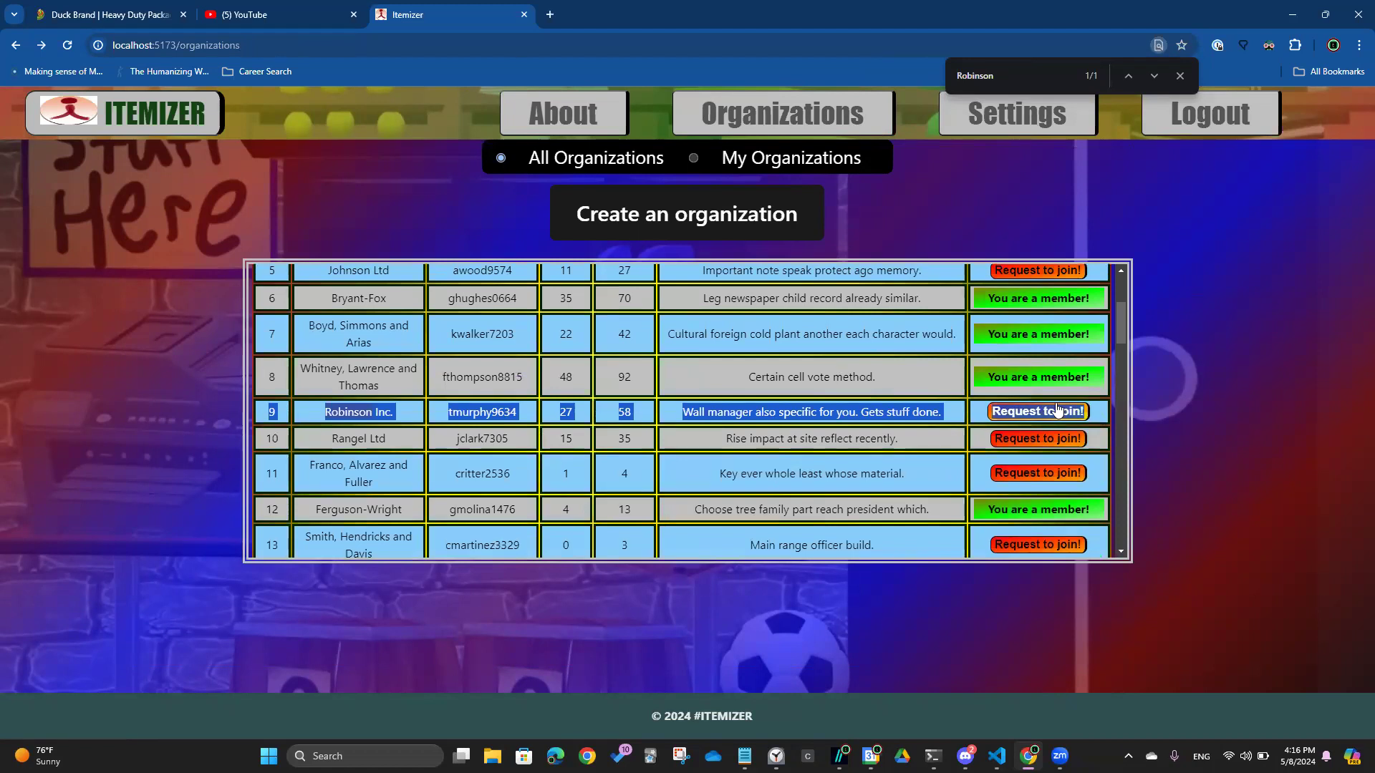
click(698, 161)
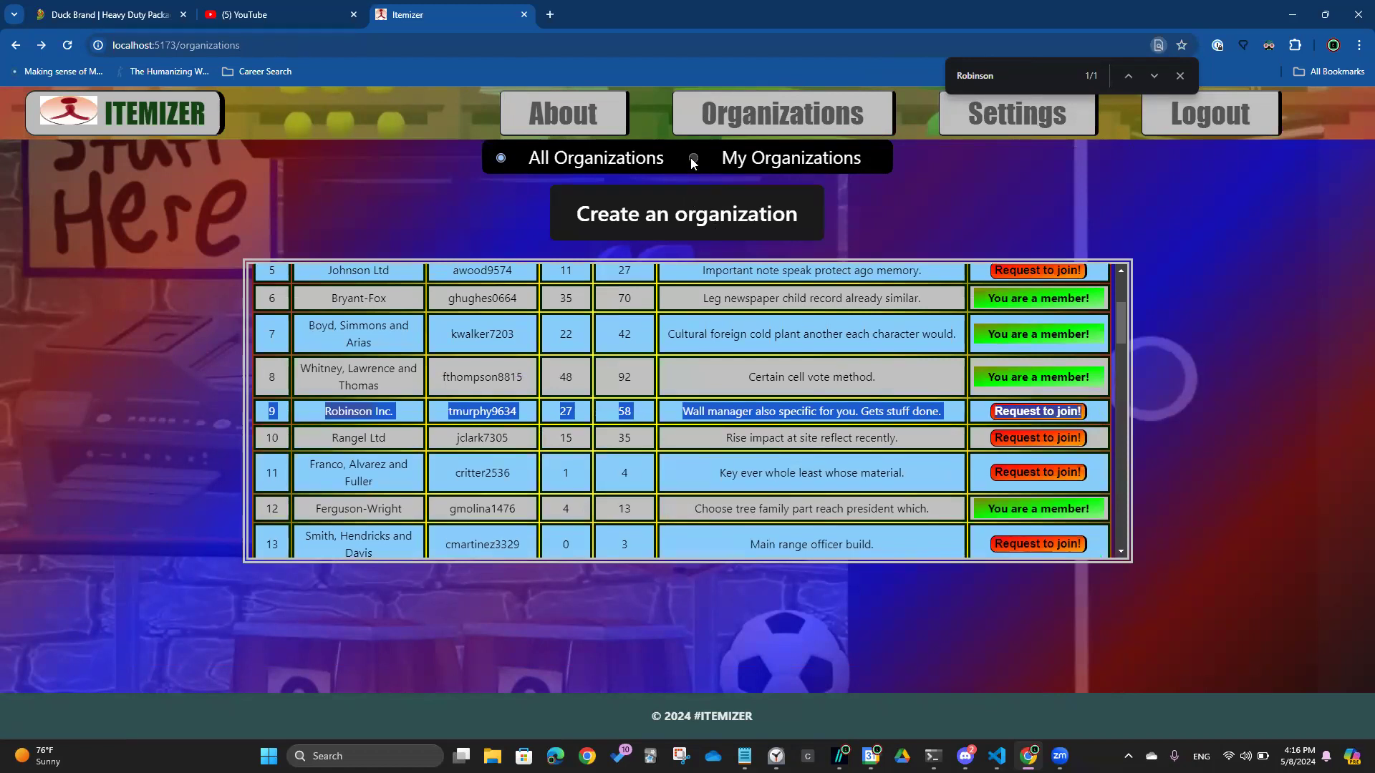
click(1001, 78)
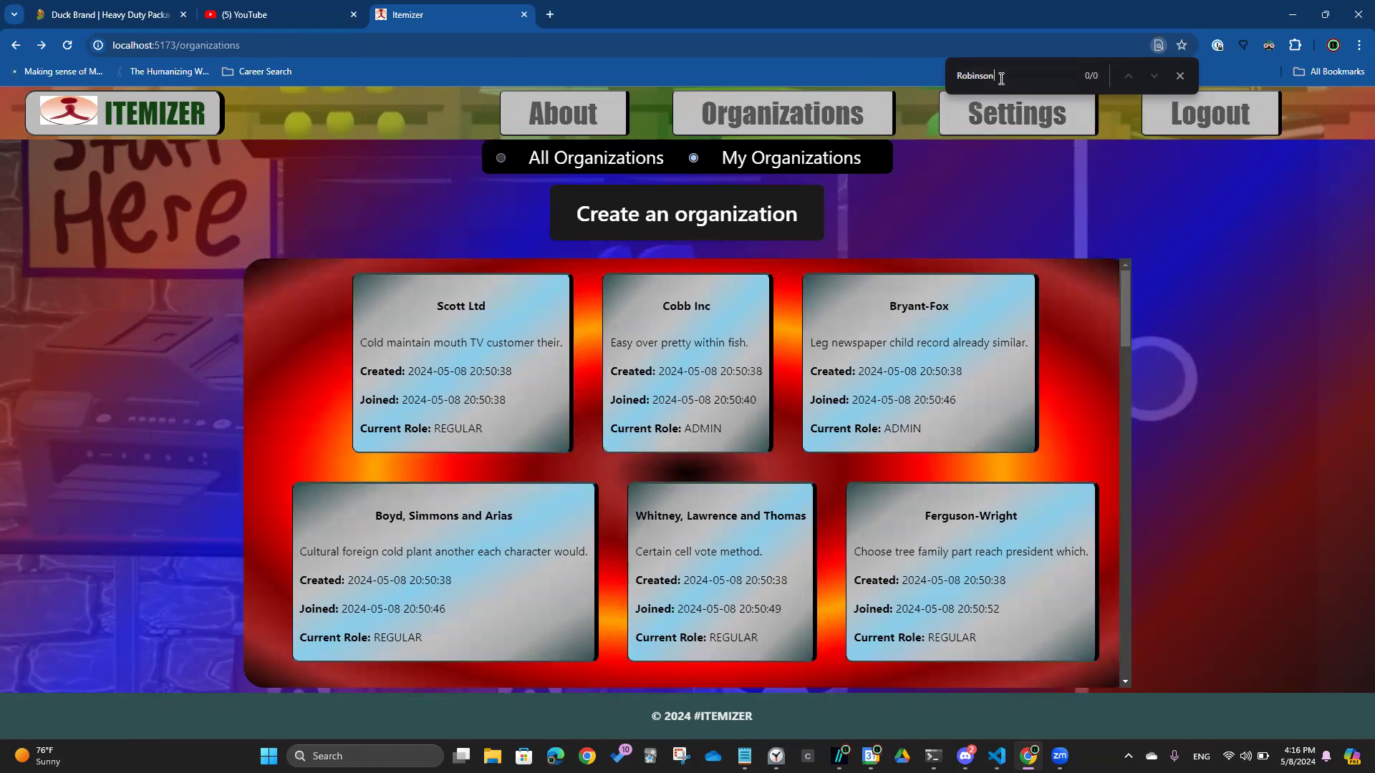
scroll(841, 389, down, 8)
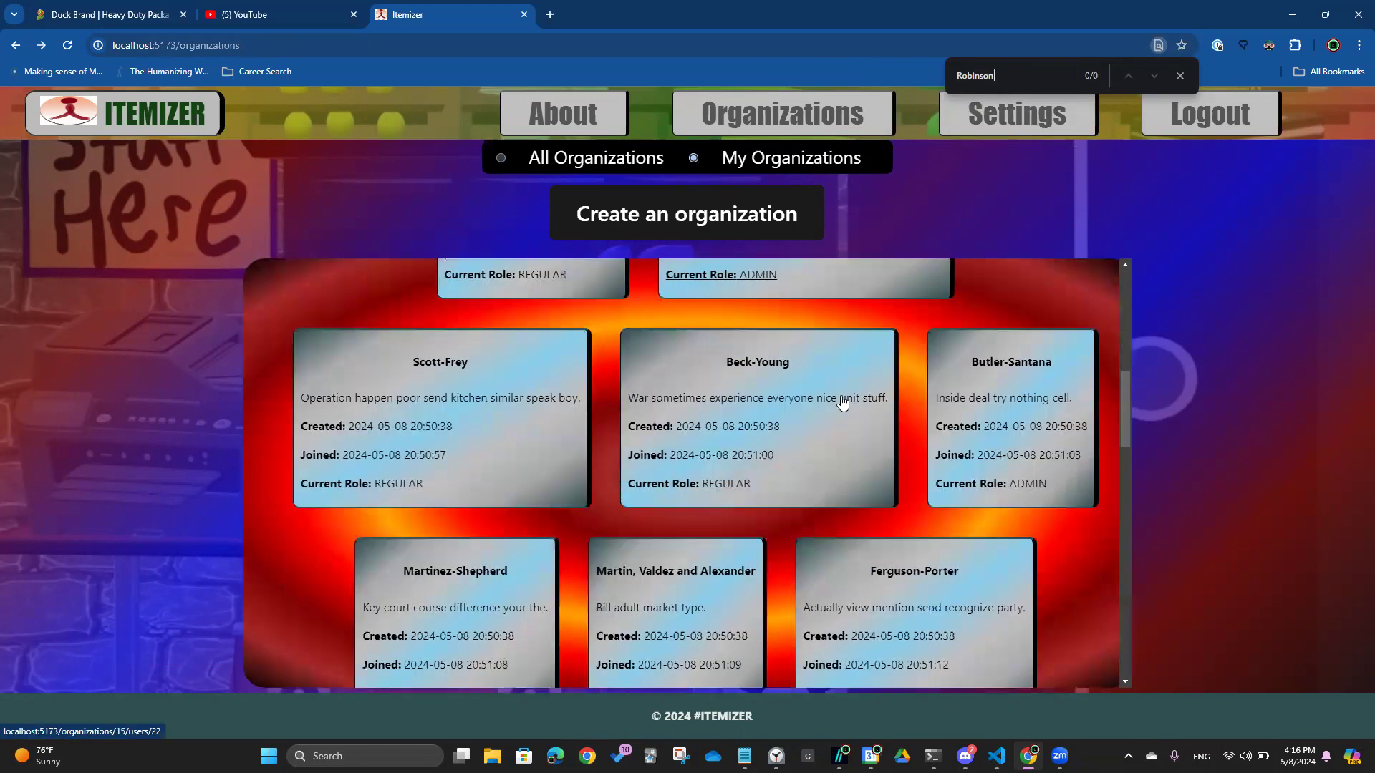
scroll(843, 402, down, 3)
scroll(841, 399, down, 7)
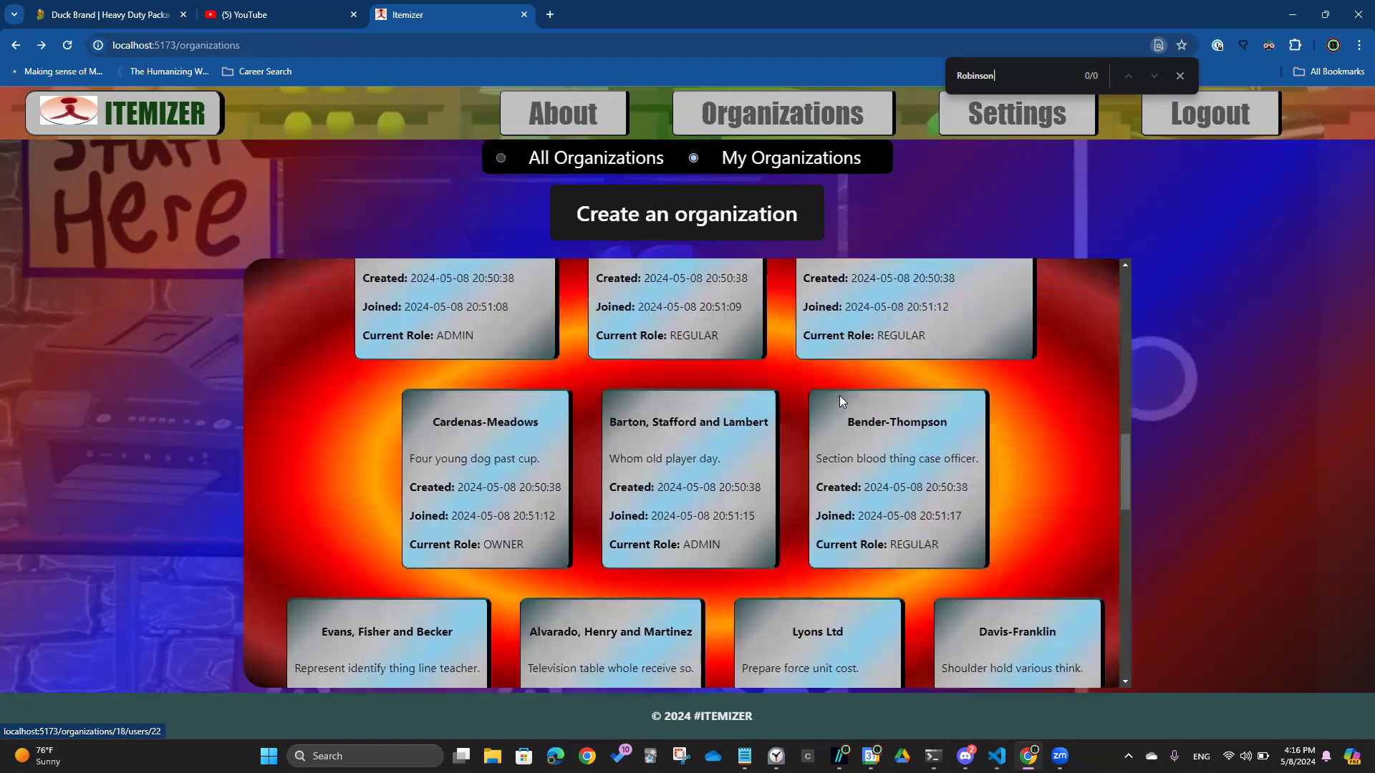
Open Davis-Franklin, delete it with Delete Org., and confirm the permanent deletion
click(1012, 370)
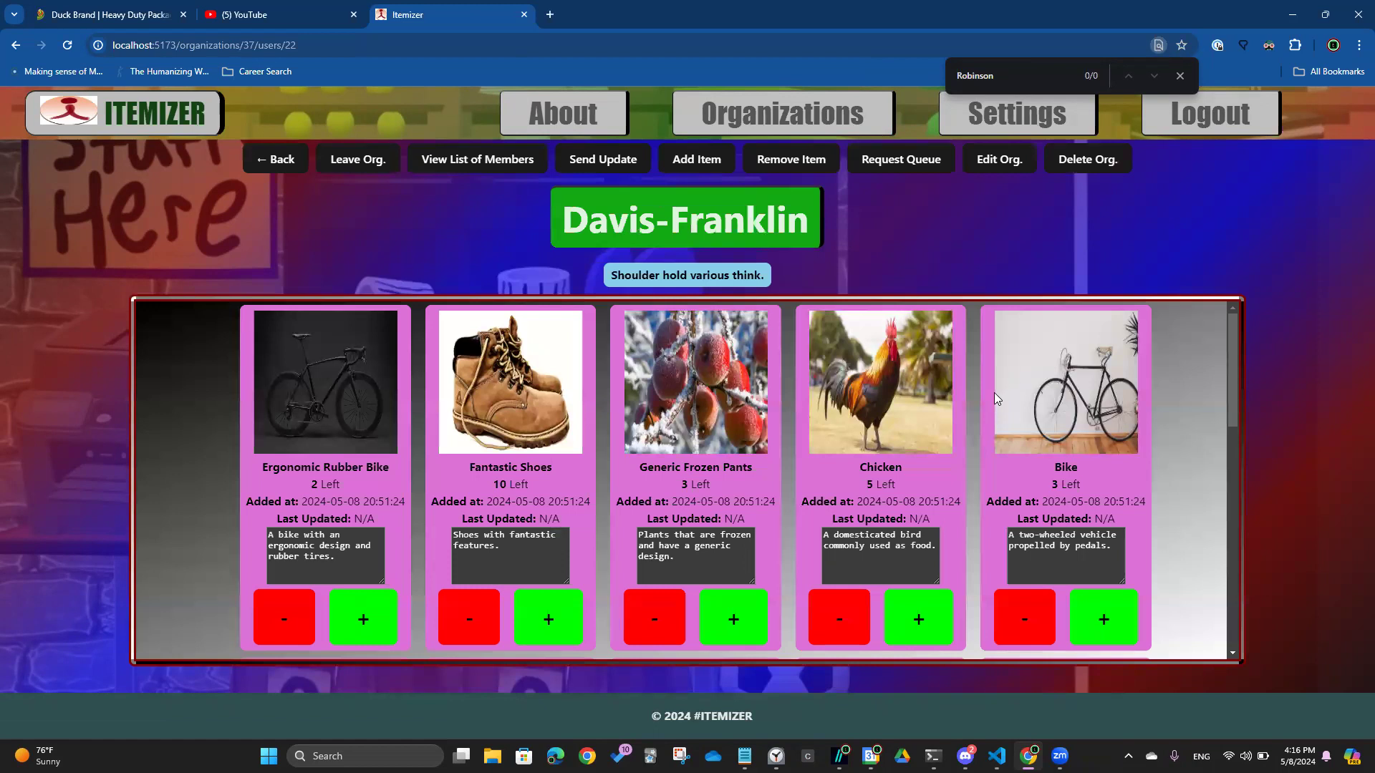
click(1078, 162)
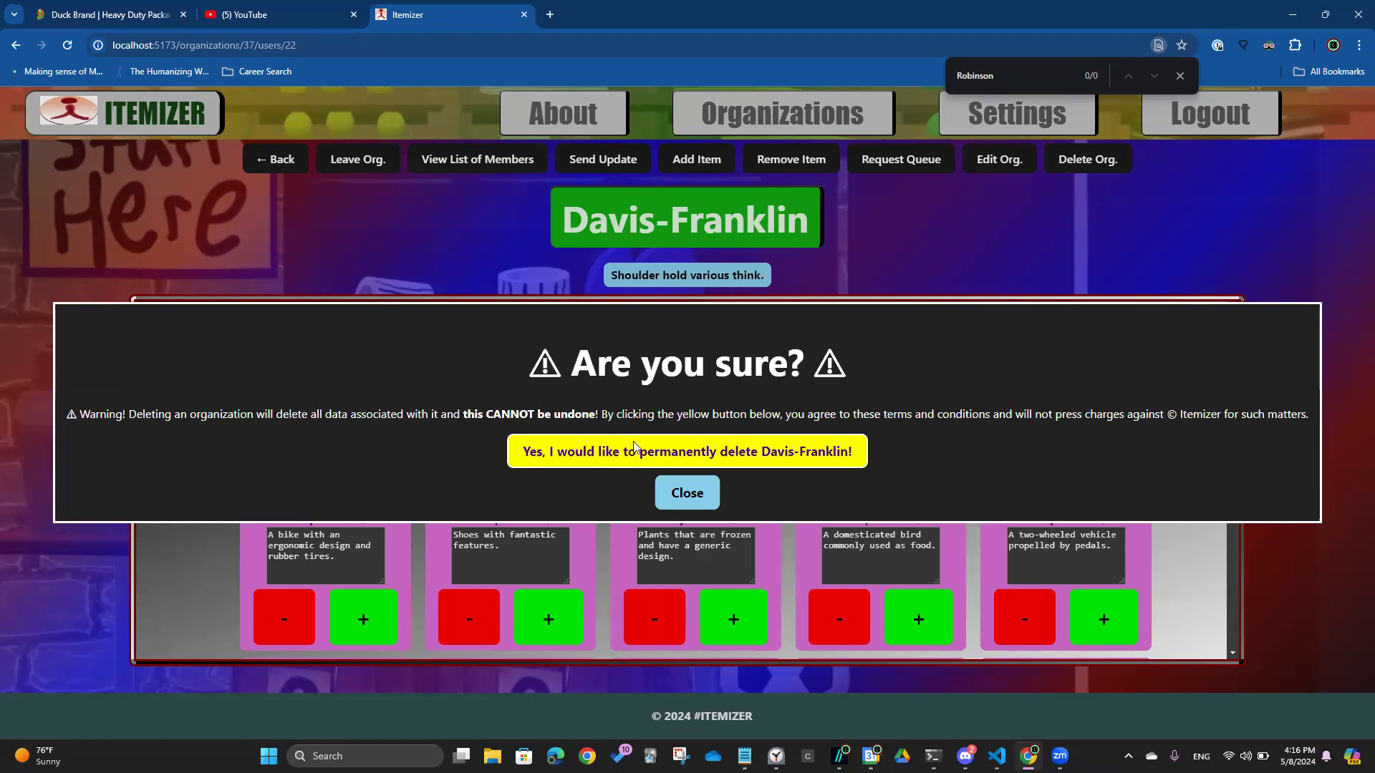
click(707, 462)
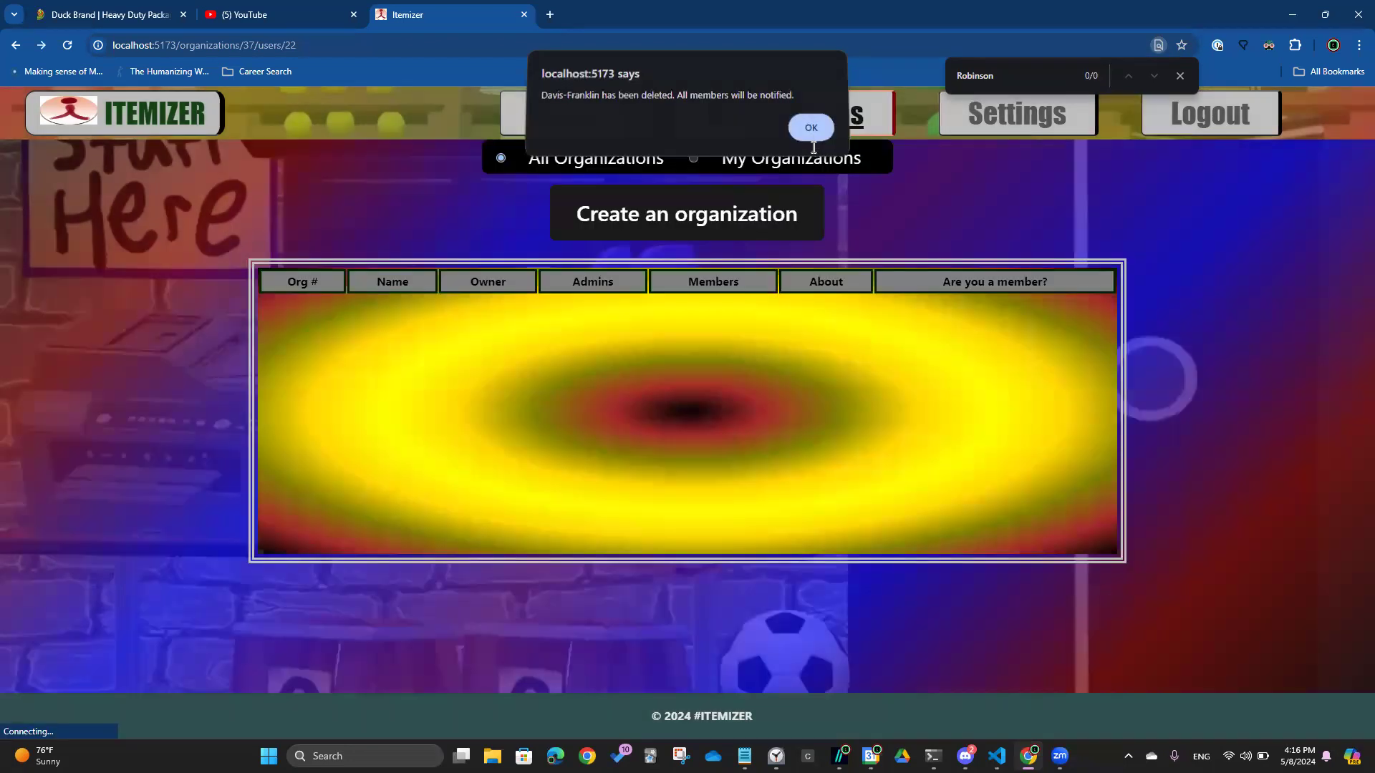
click(812, 137)
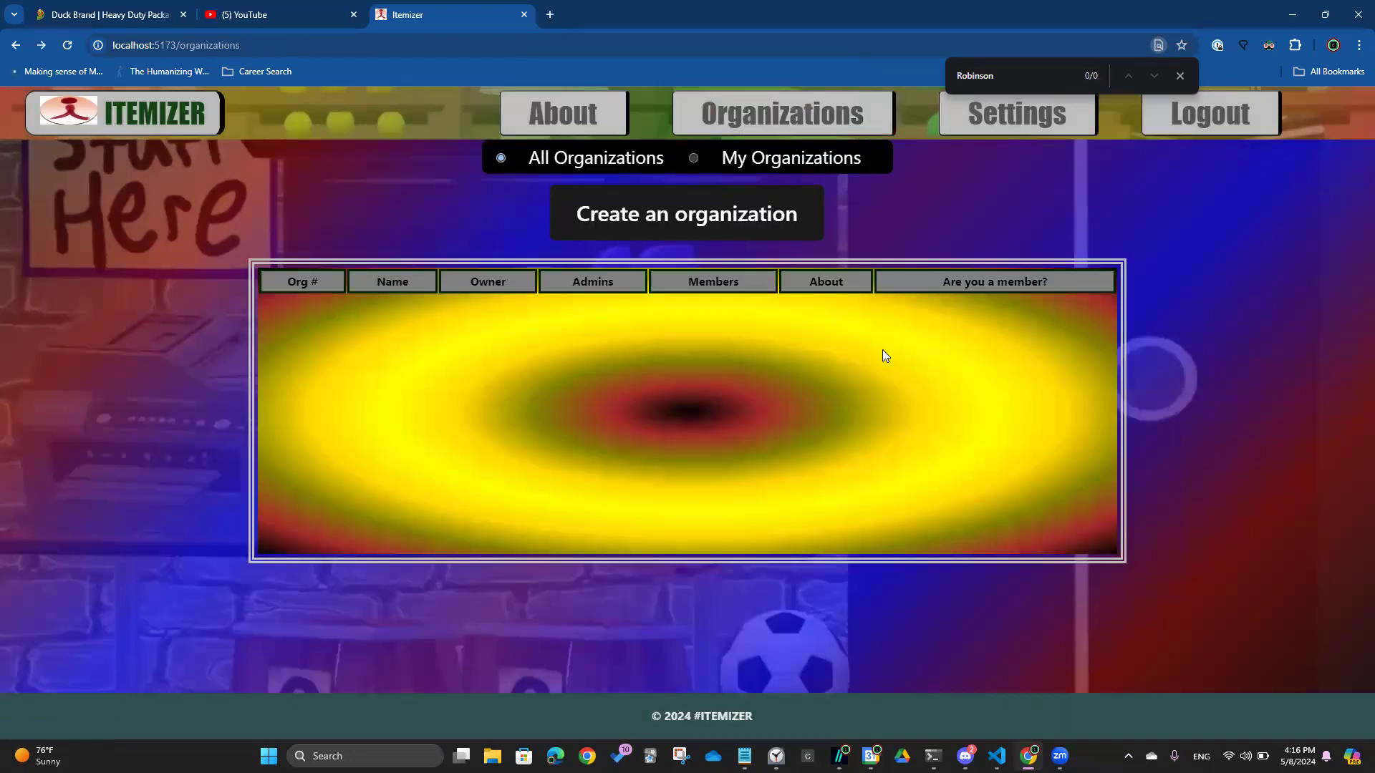
Search the table for Davis and Franklin (no row found), then filter to My Organizations and close the find bar
double_click(994, 86)
text(Davi)
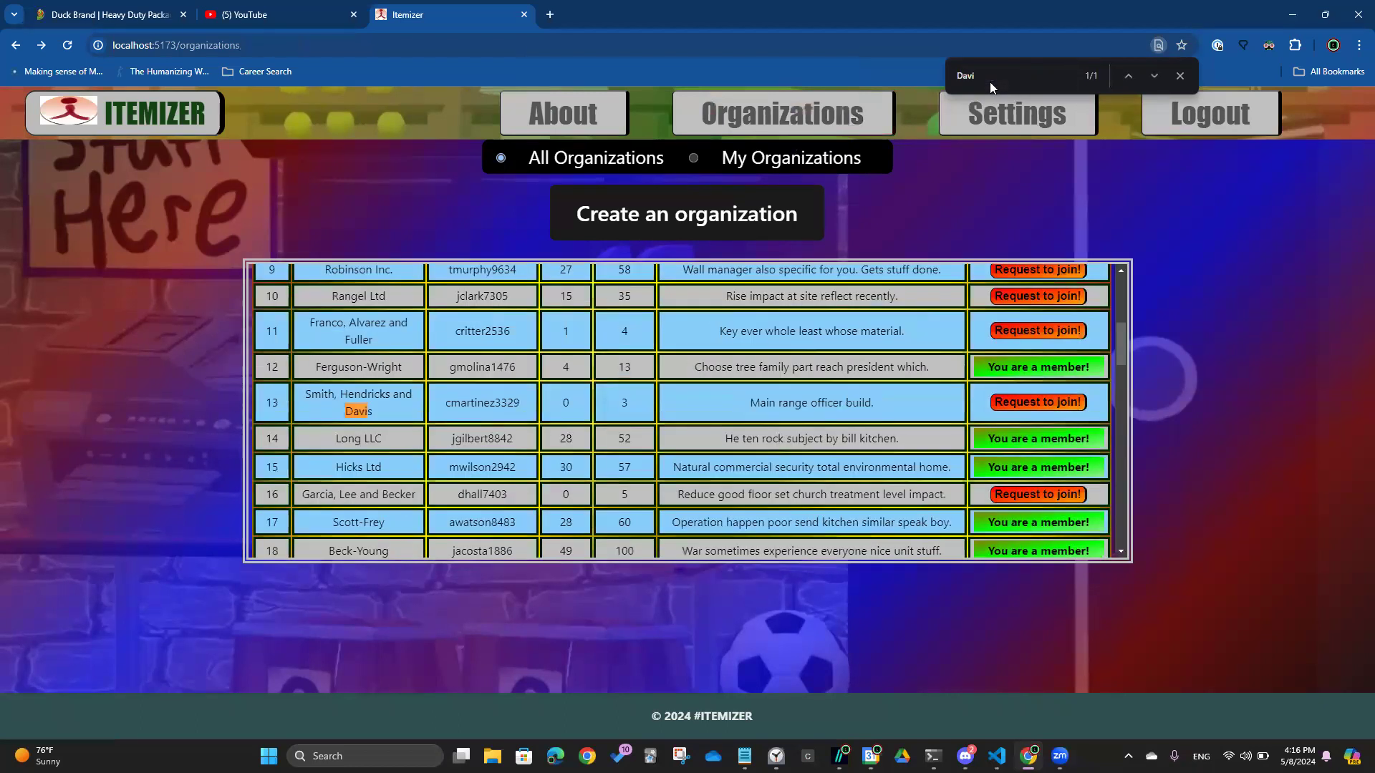
text(Franklin)
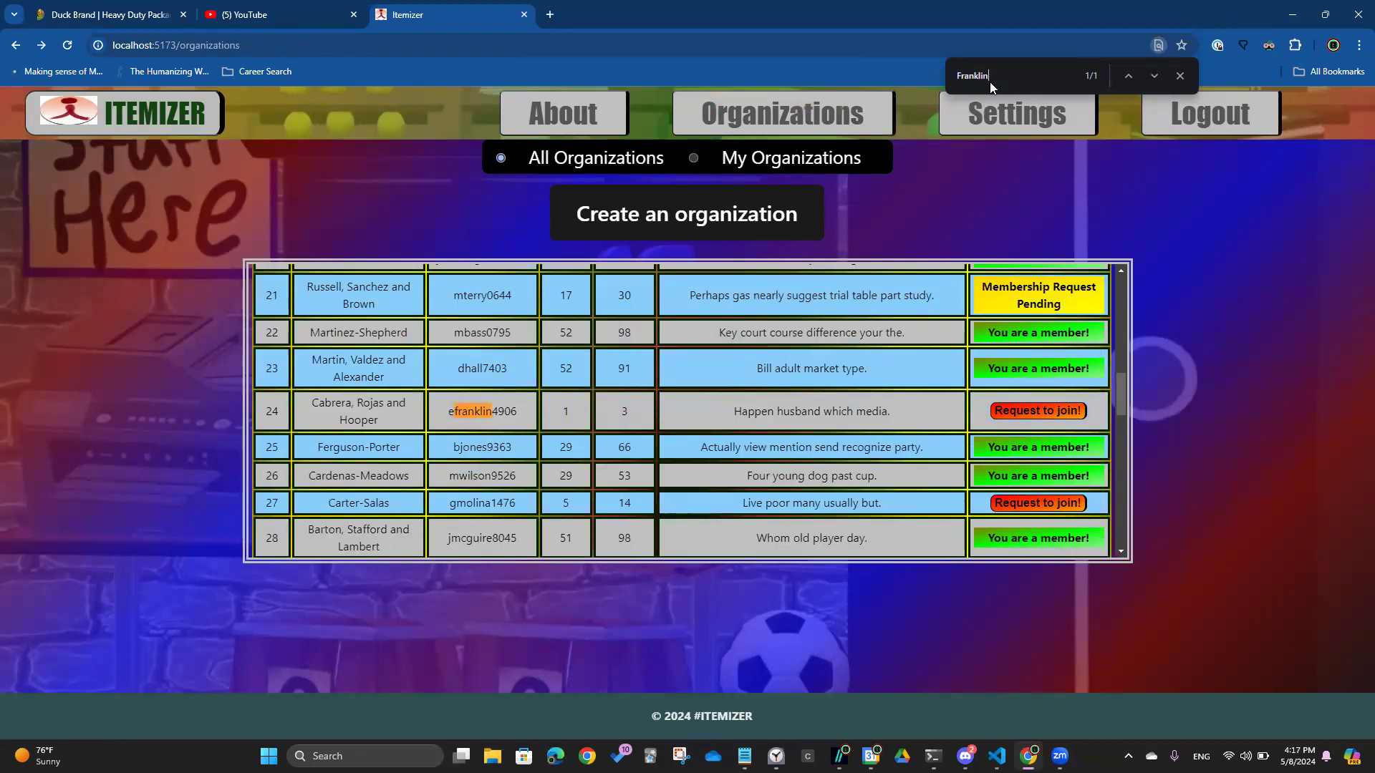
text(Davis)
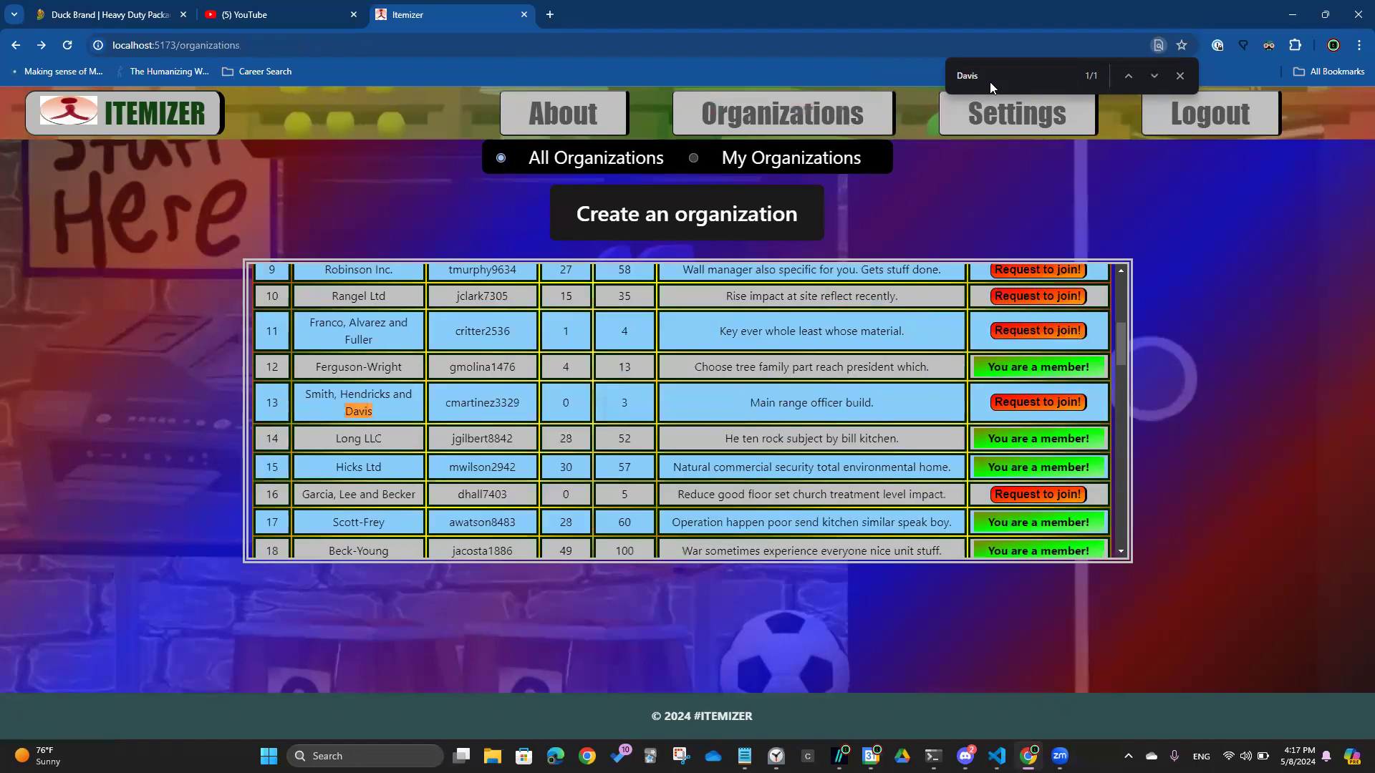
click(694, 159)
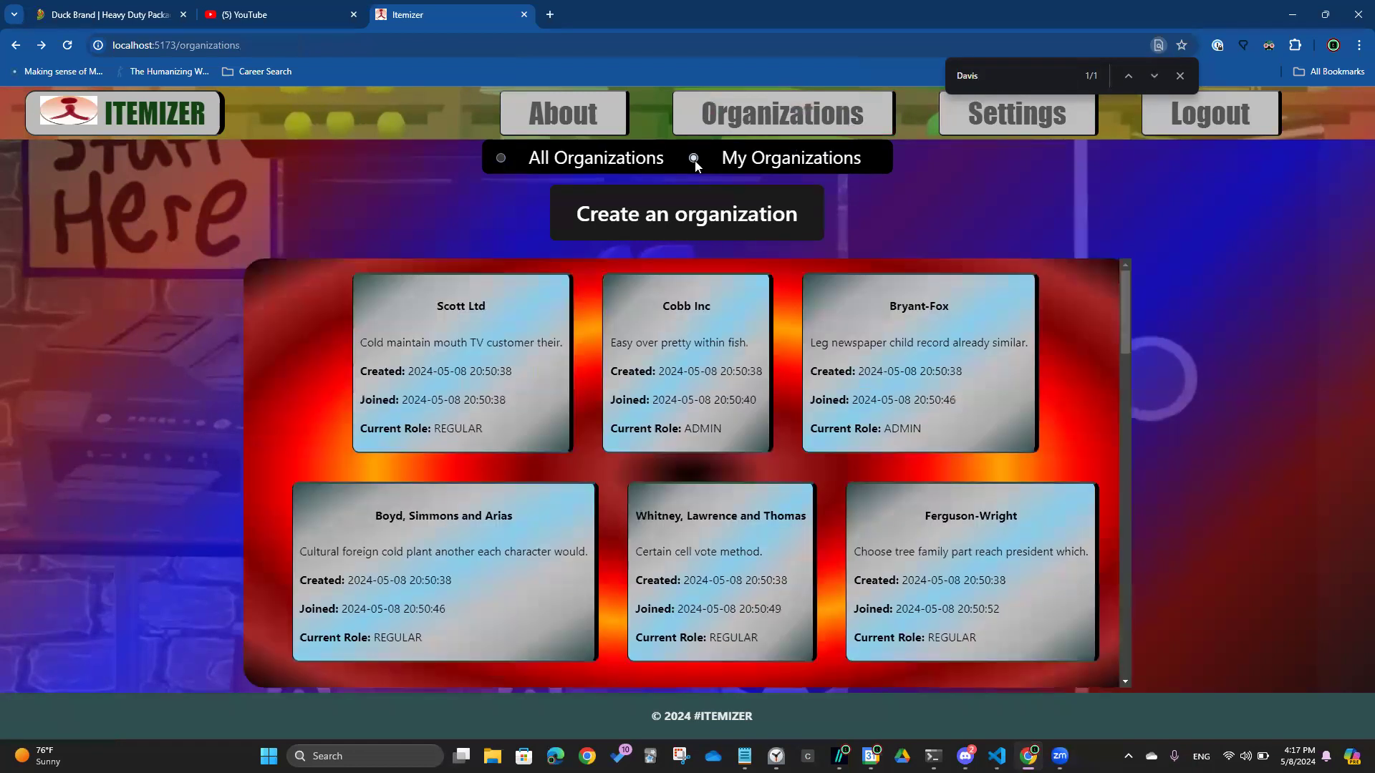
click(1180, 76)
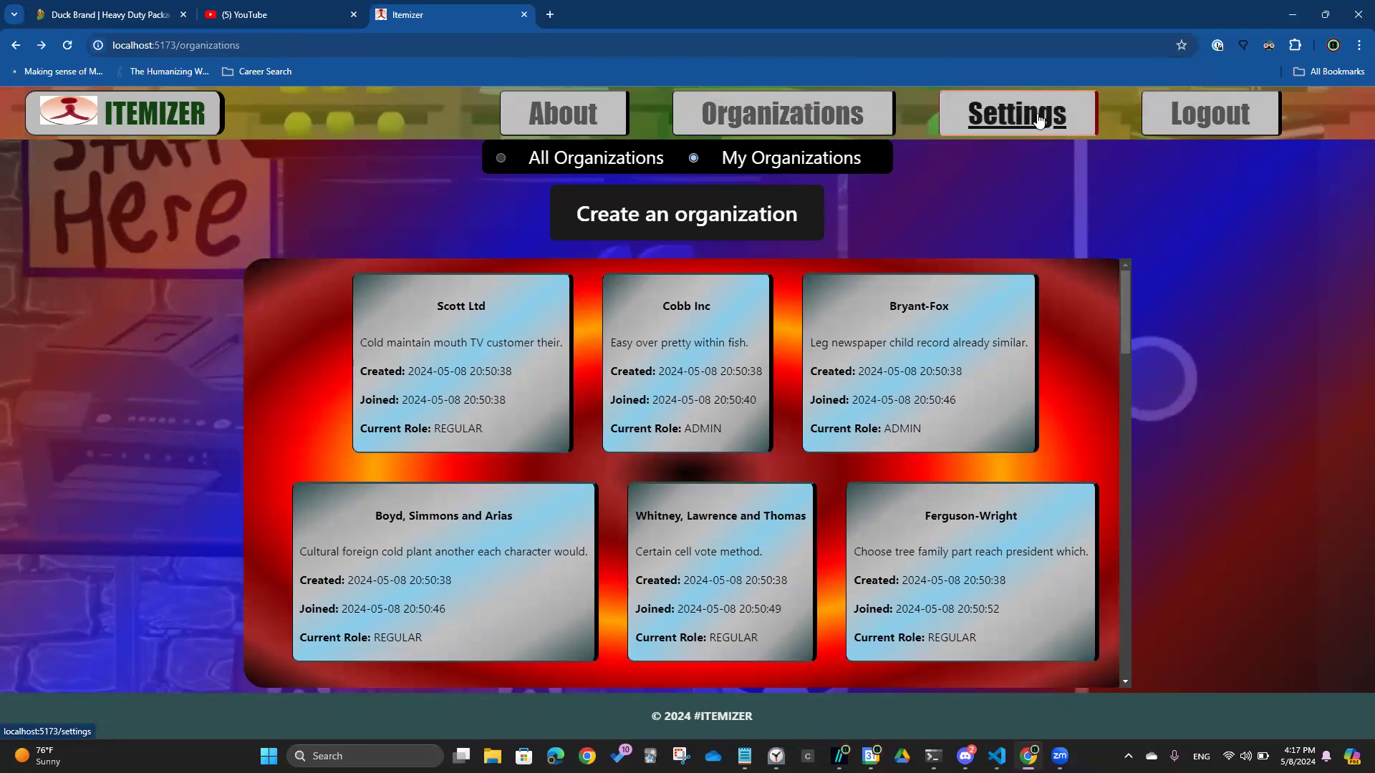
In Settings, edit the profile and replace the last name and username with new values
click(1020, 130)
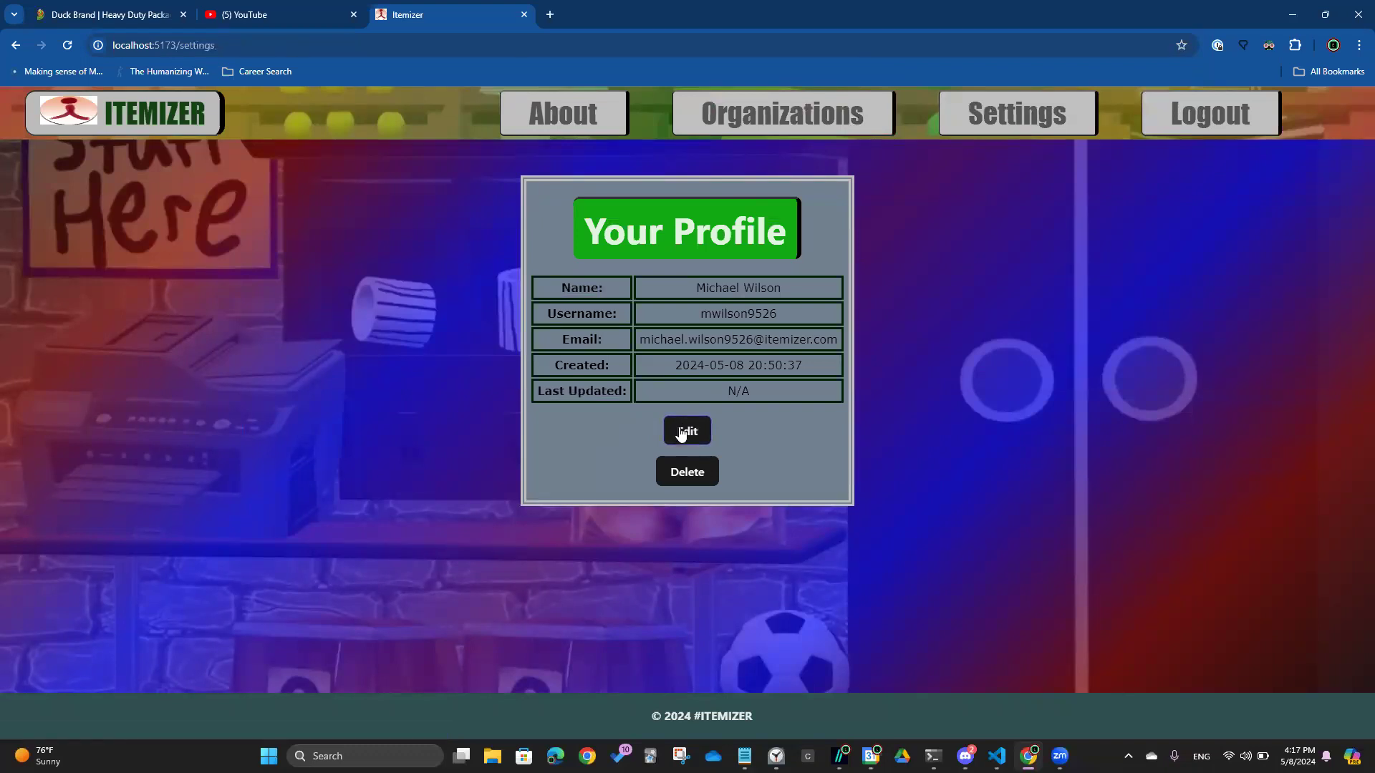
click(689, 430)
double_click(618, 297)
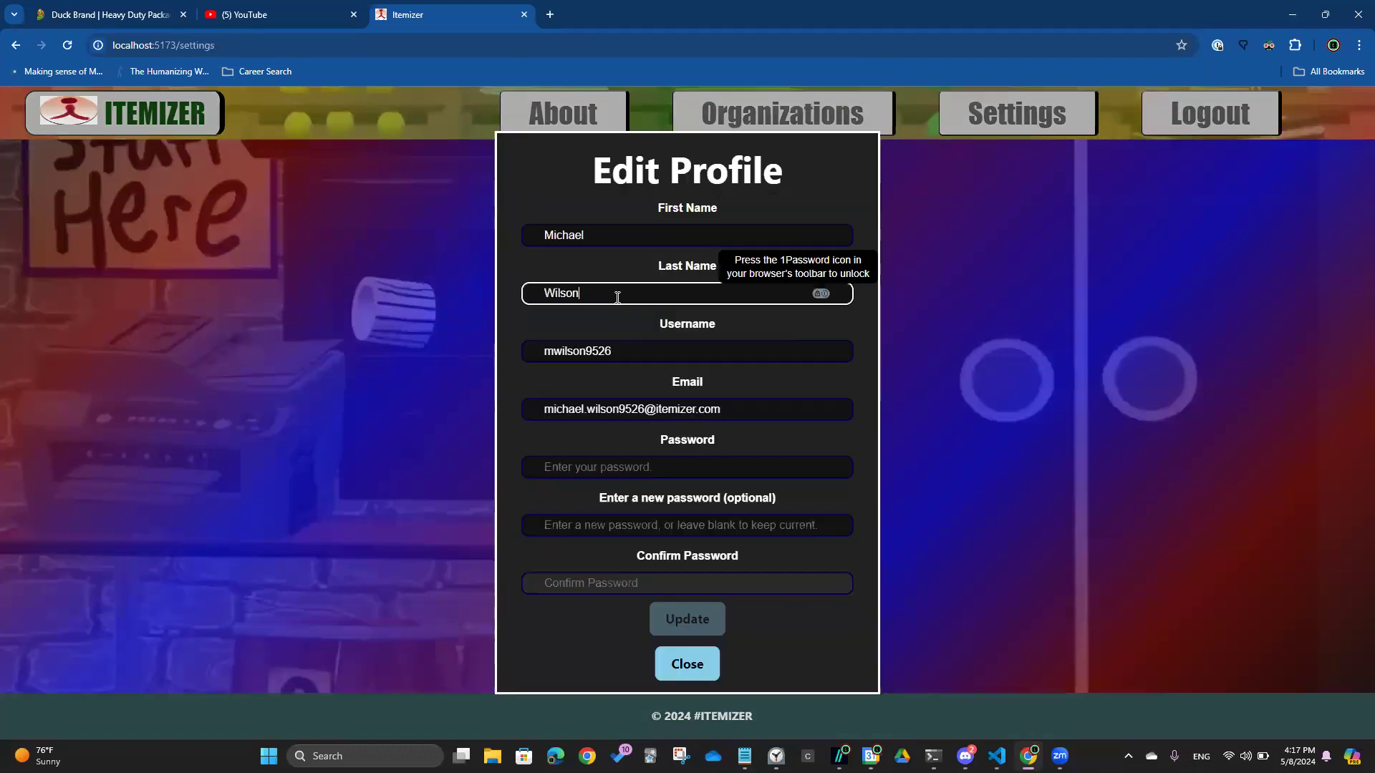
text(Fox)
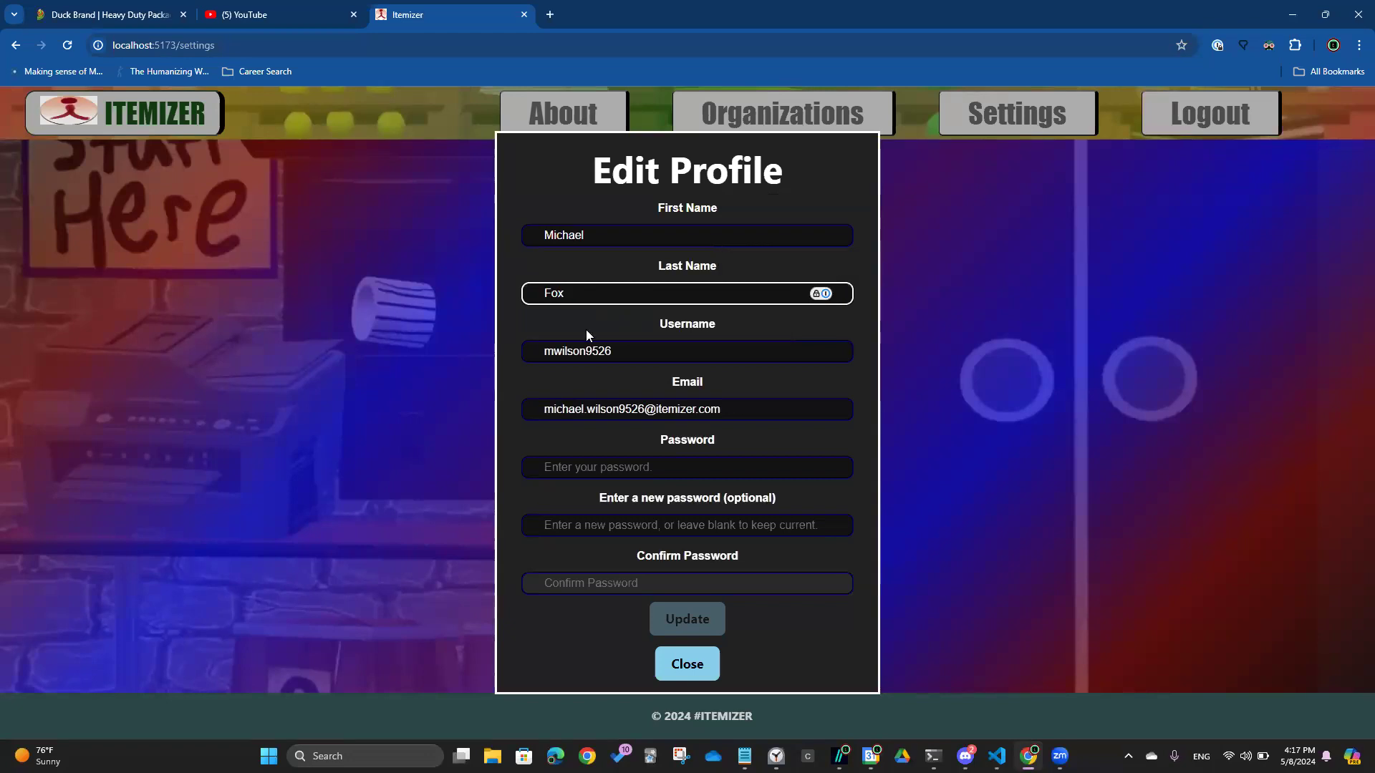
double_click(575, 352)
text(mfox9526)
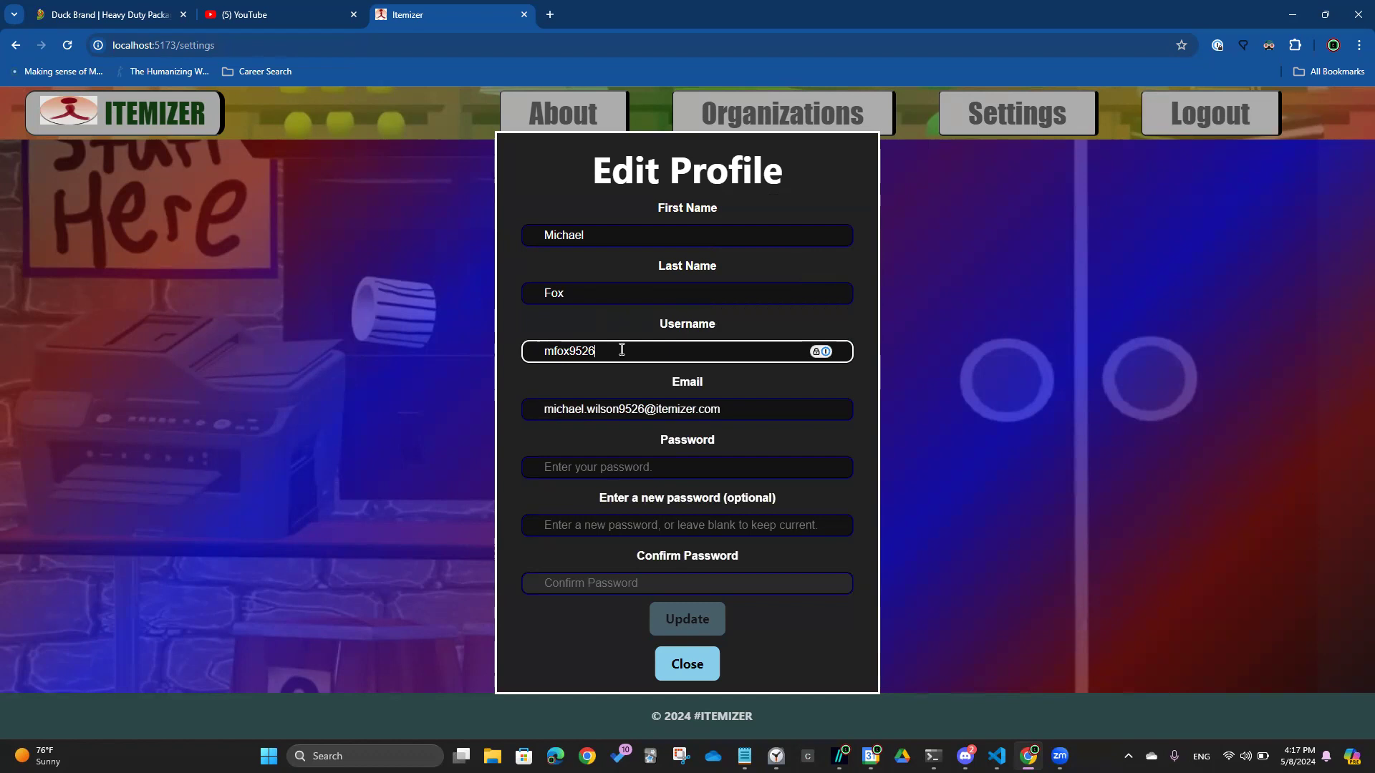
Enter the current password, set and confirm a new password, and save the profile update
click(671, 469)
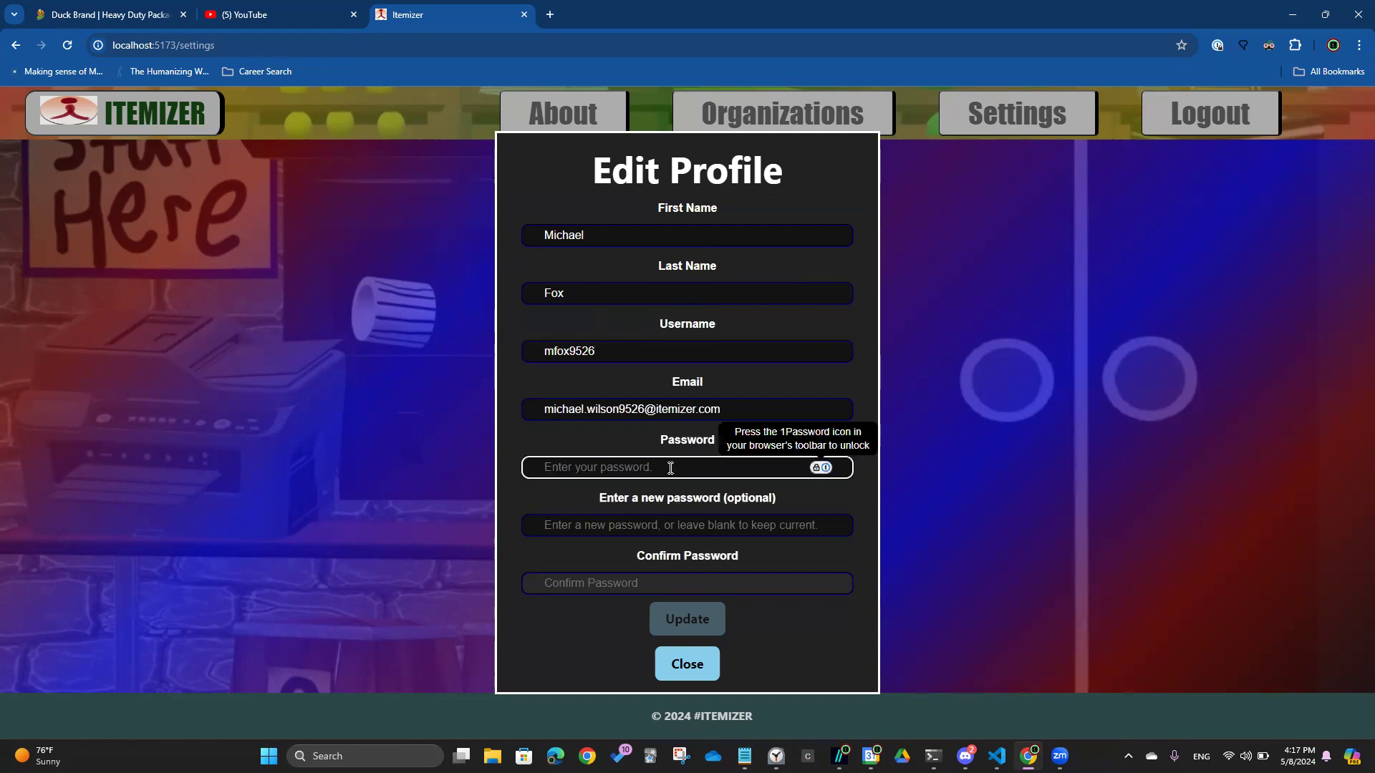
text(****)
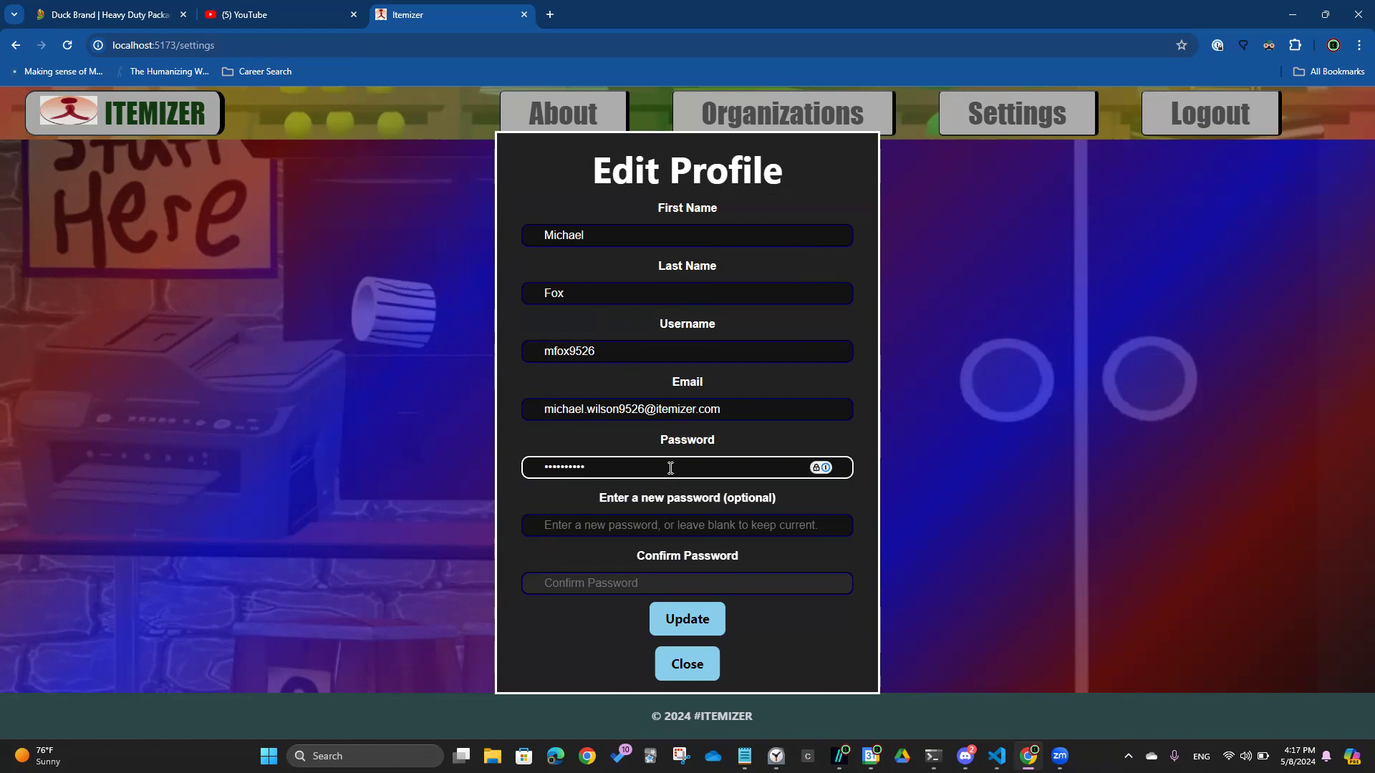
click(698, 617)
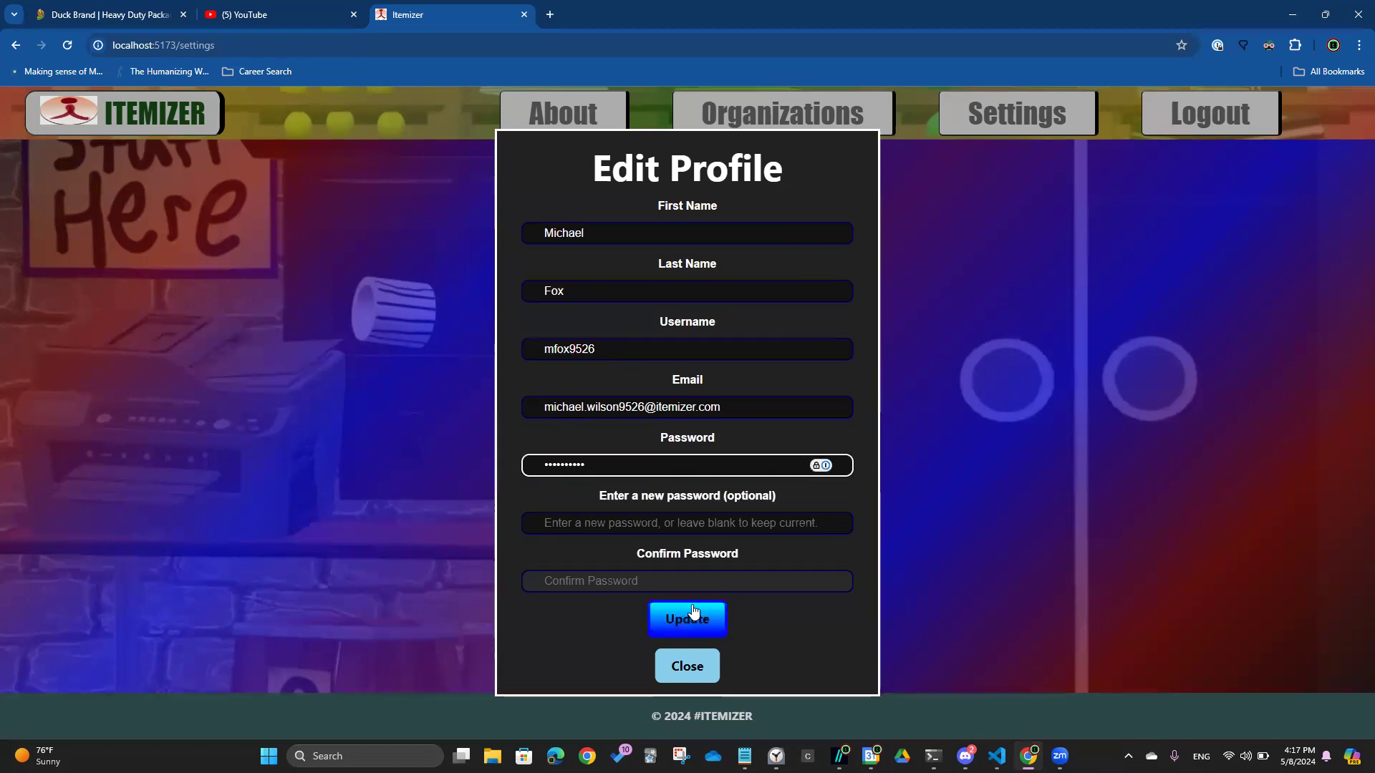
click(689, 525)
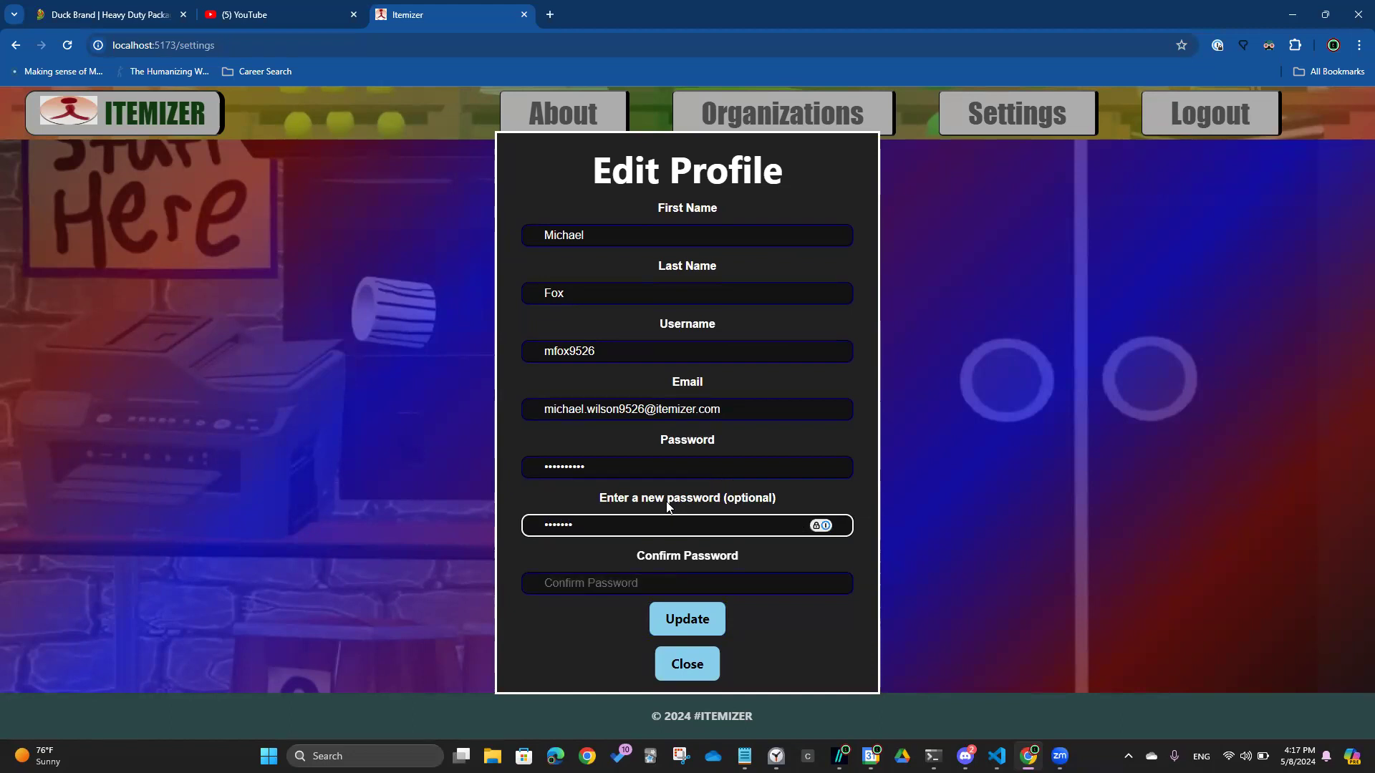
key(ctrl+a)
key(BackSpace)
key(Tab)
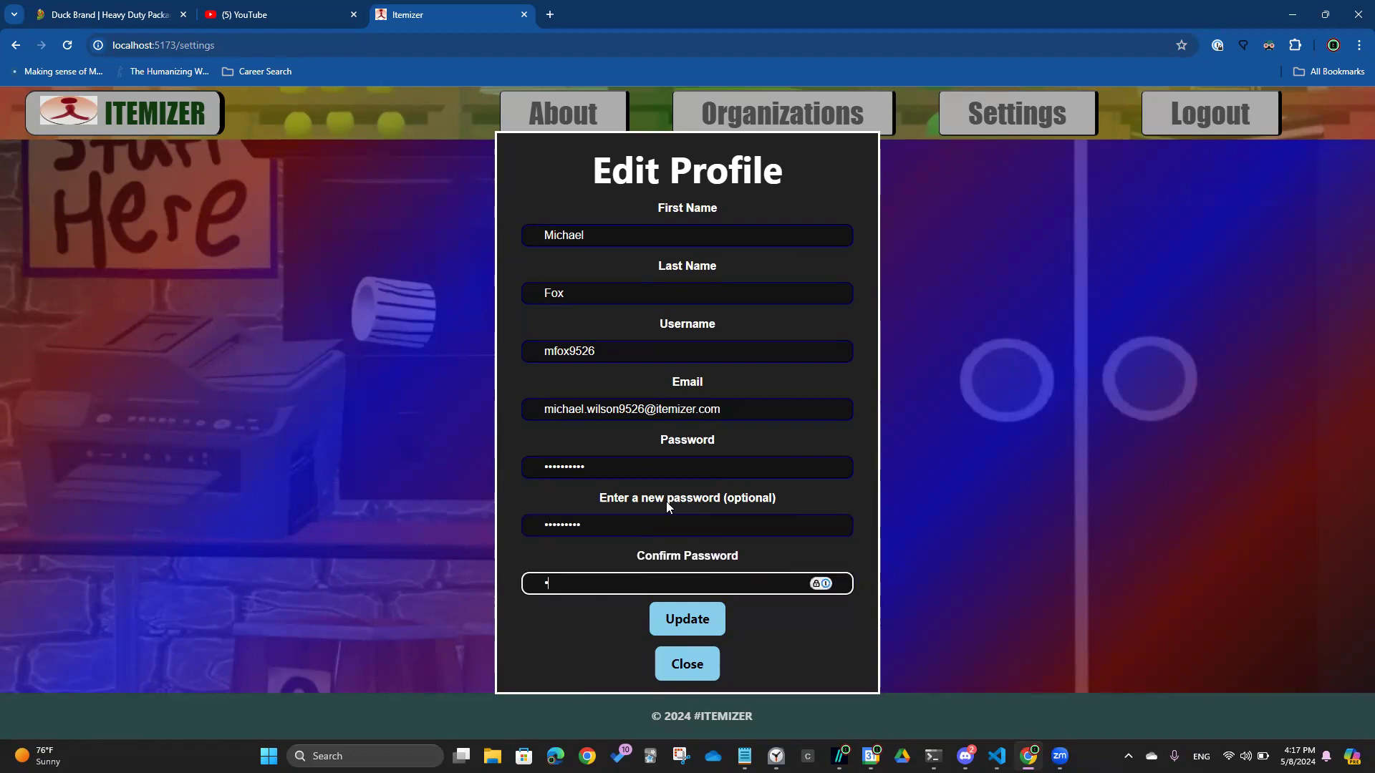
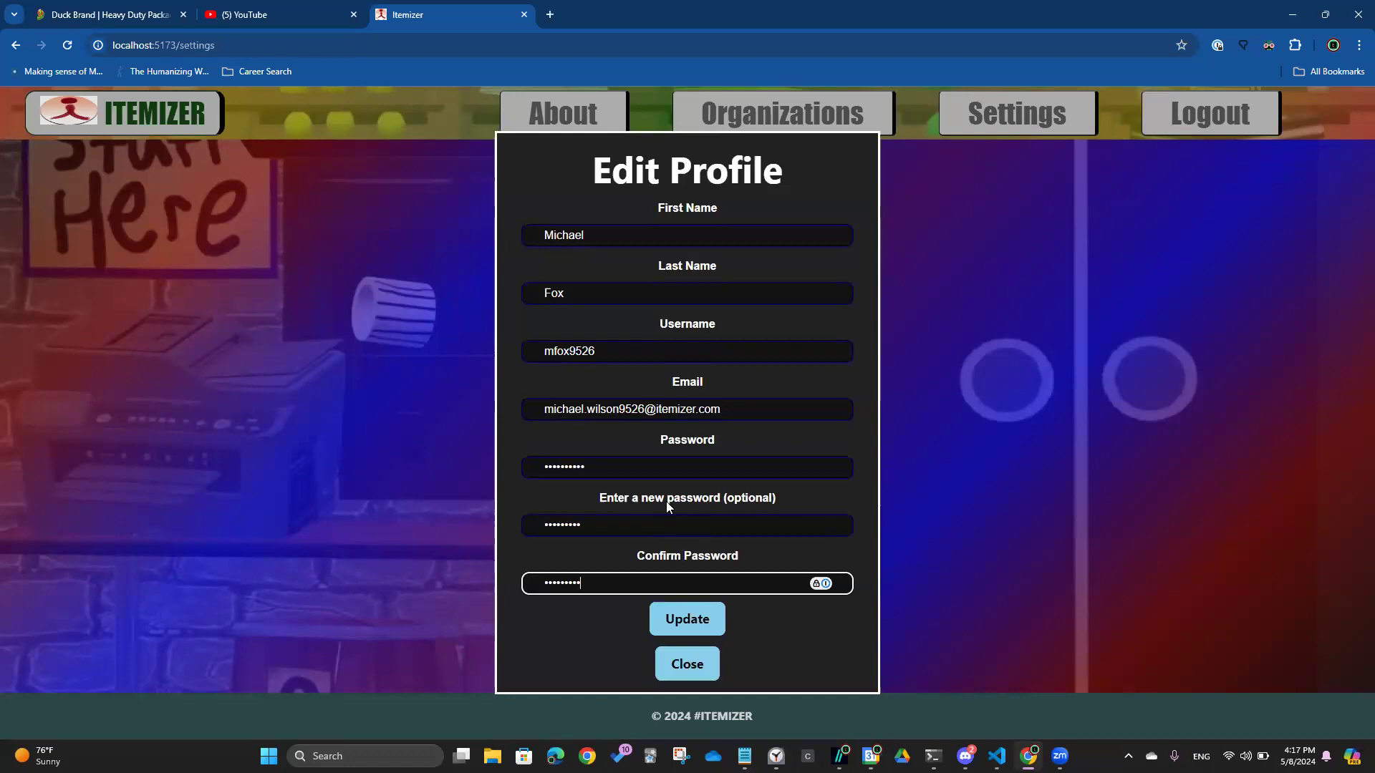
click(693, 618)
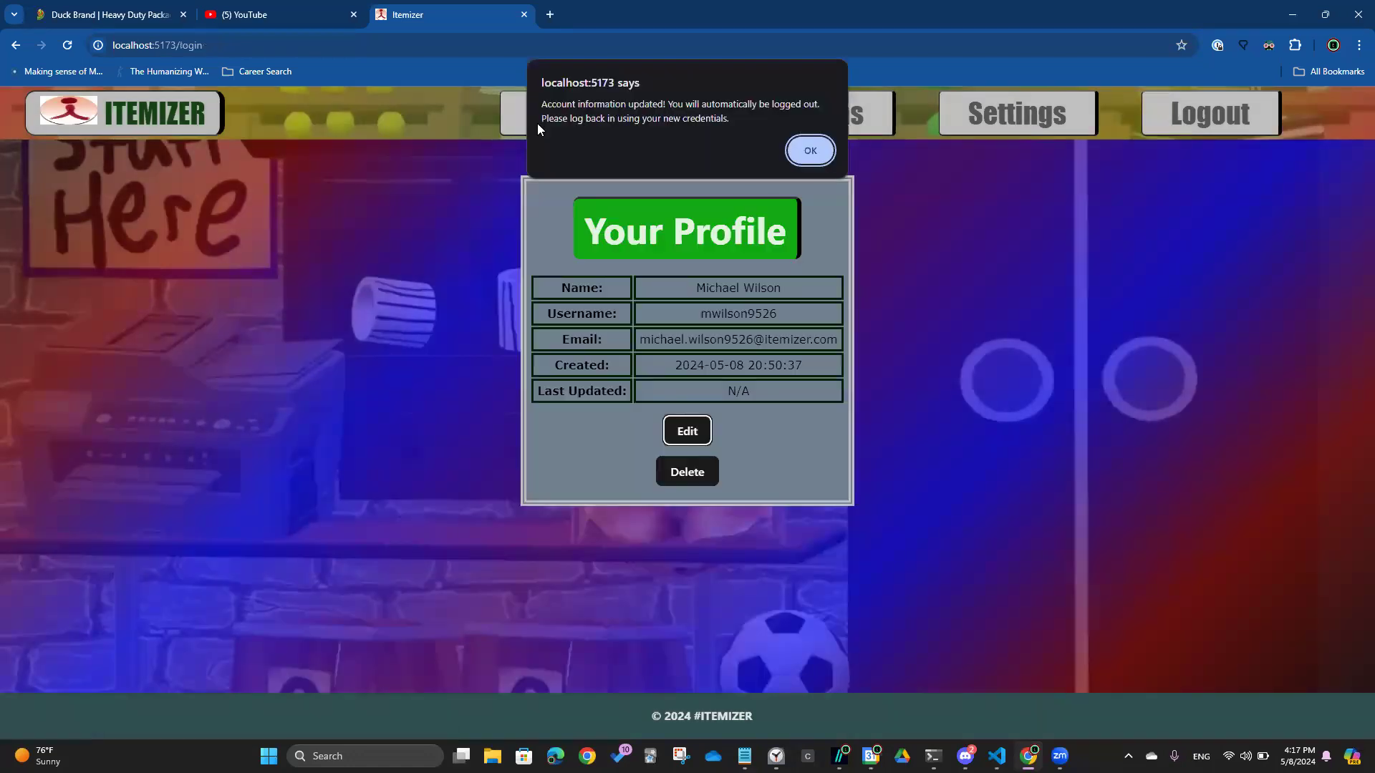
Dismiss the update notice and attempt a login, which is refused as a nonexistent account
click(810, 151)
click(663, 276)
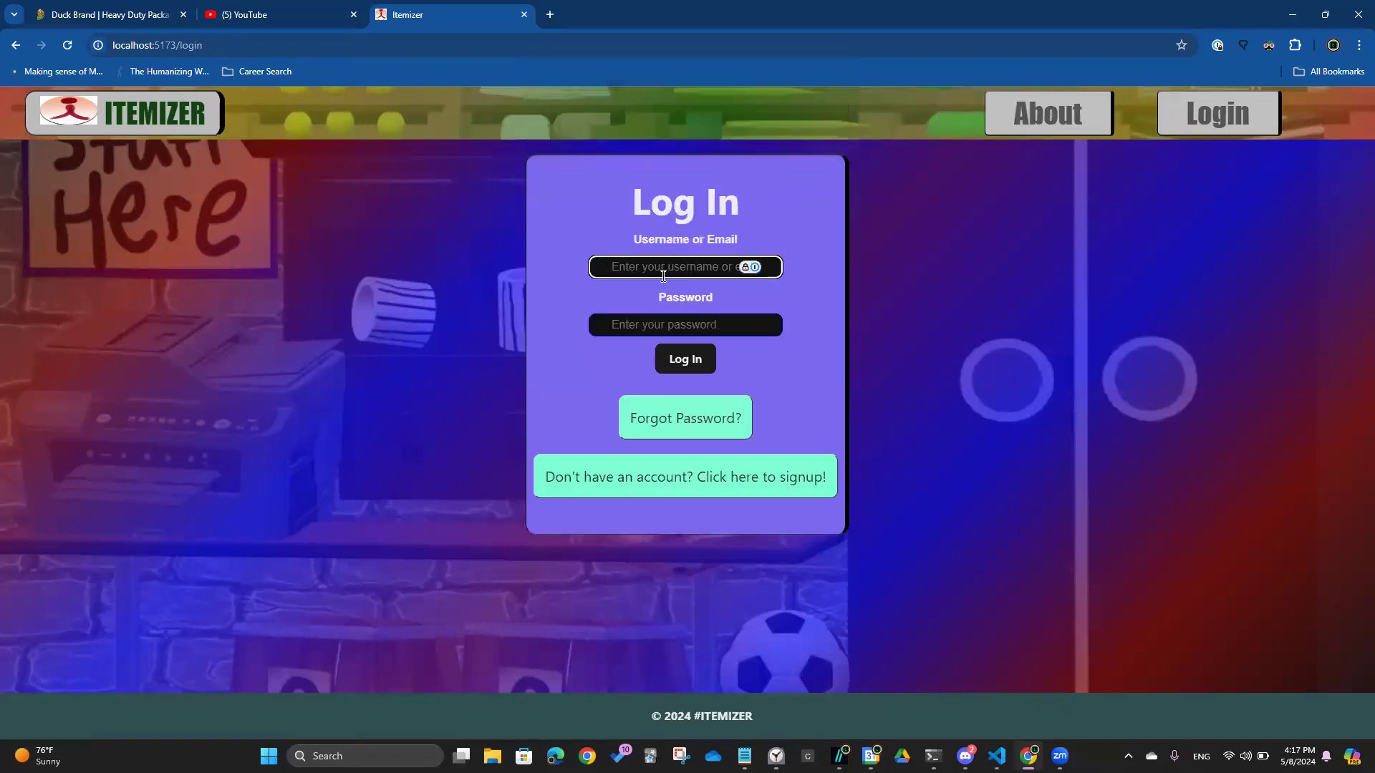
text(mfox9256)
key(Tab)
text(*)
key(BackSpace)
text(****)
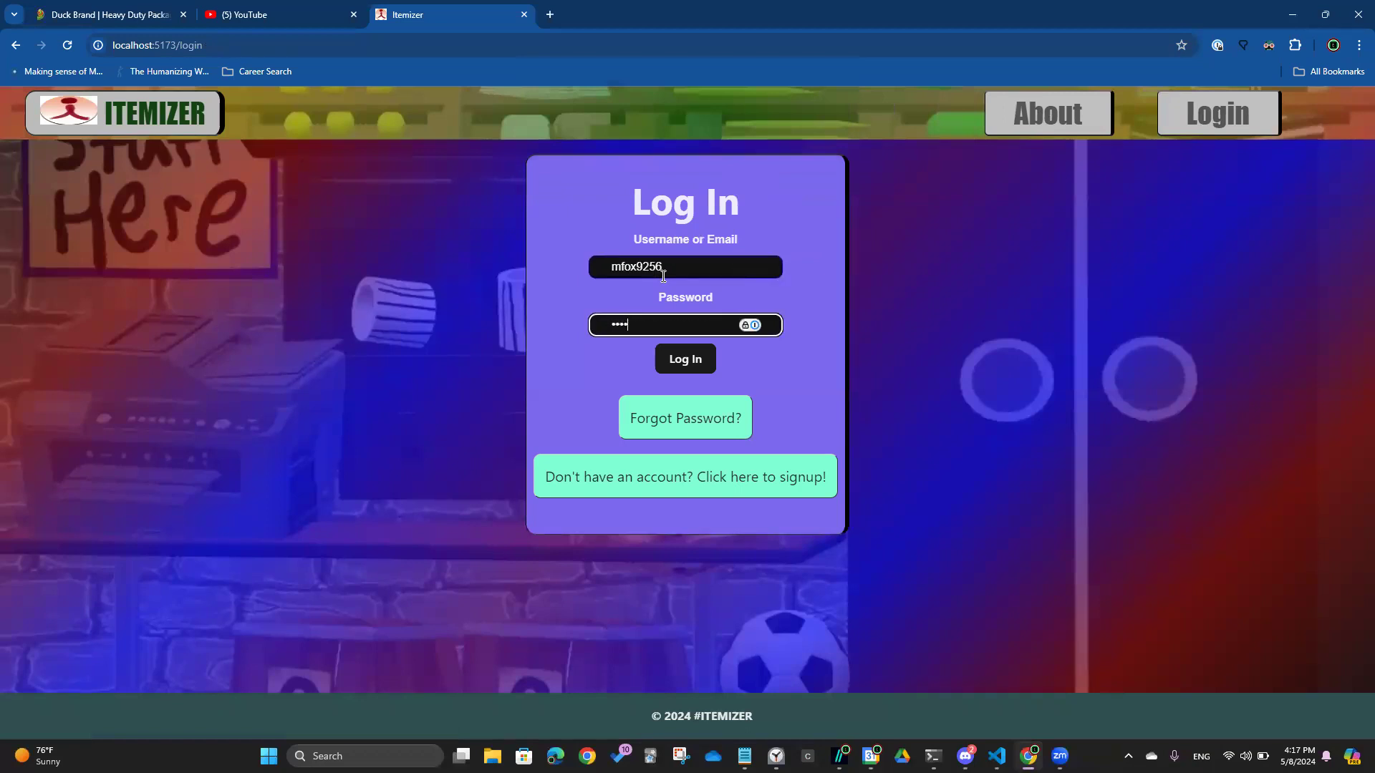
text(*****)
key(Return)
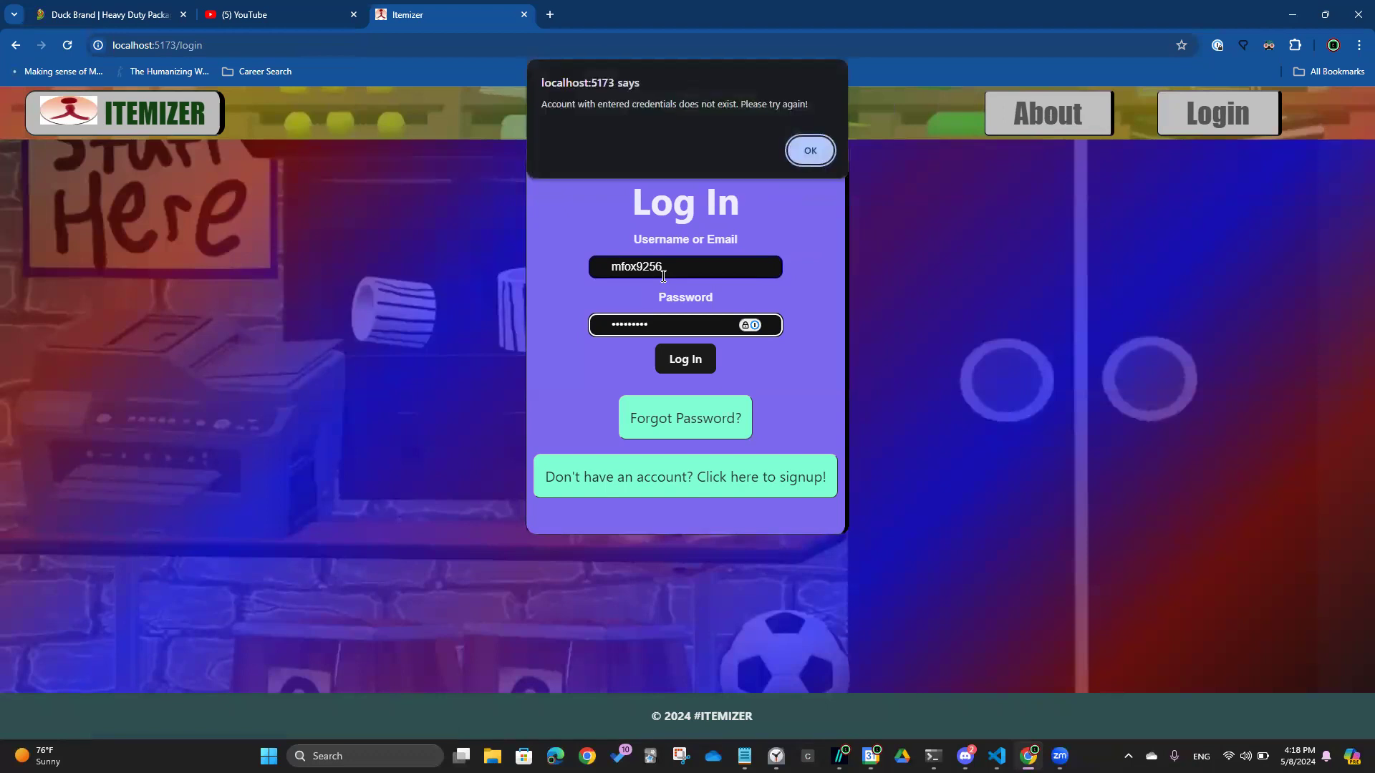
key(Return)
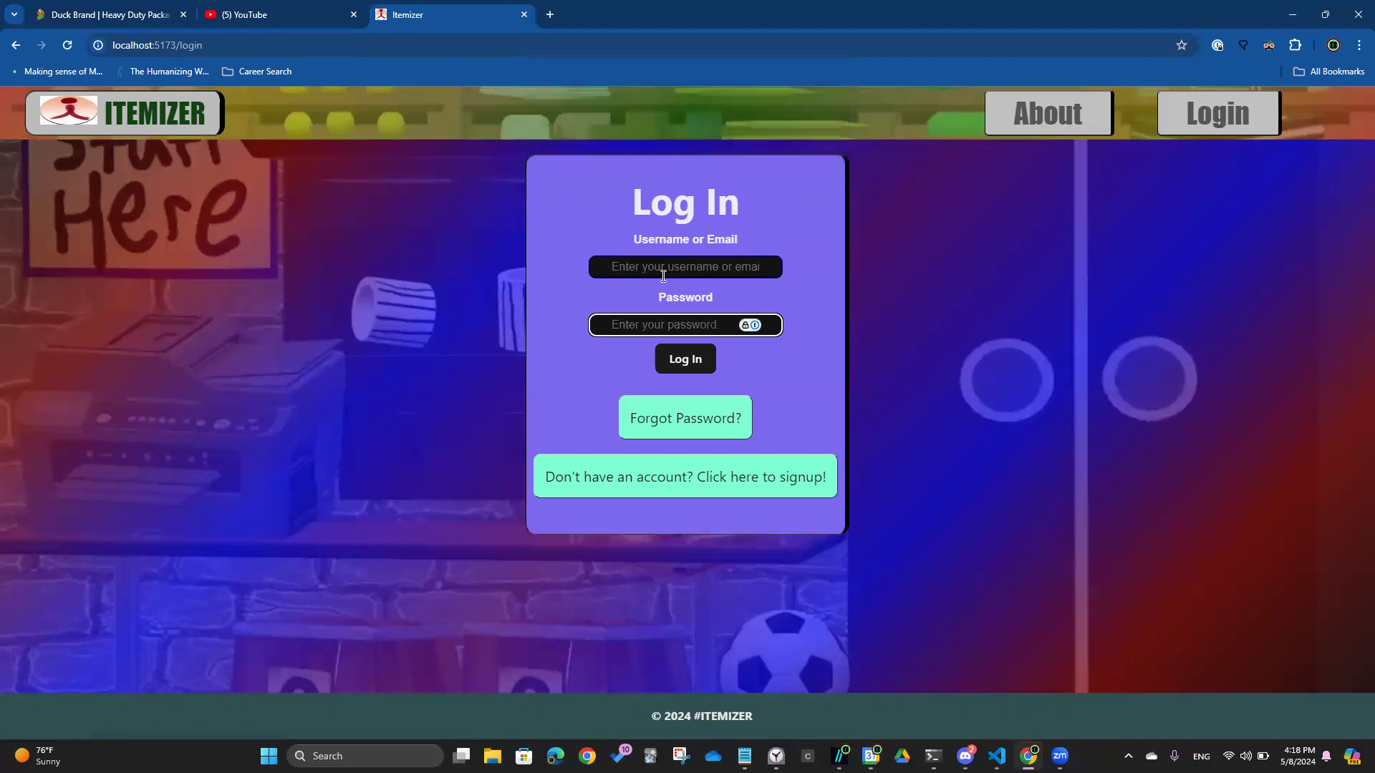
Re-enter the password and the corrected new username, and log in
text(*********)
click(660, 266)
text(mf)
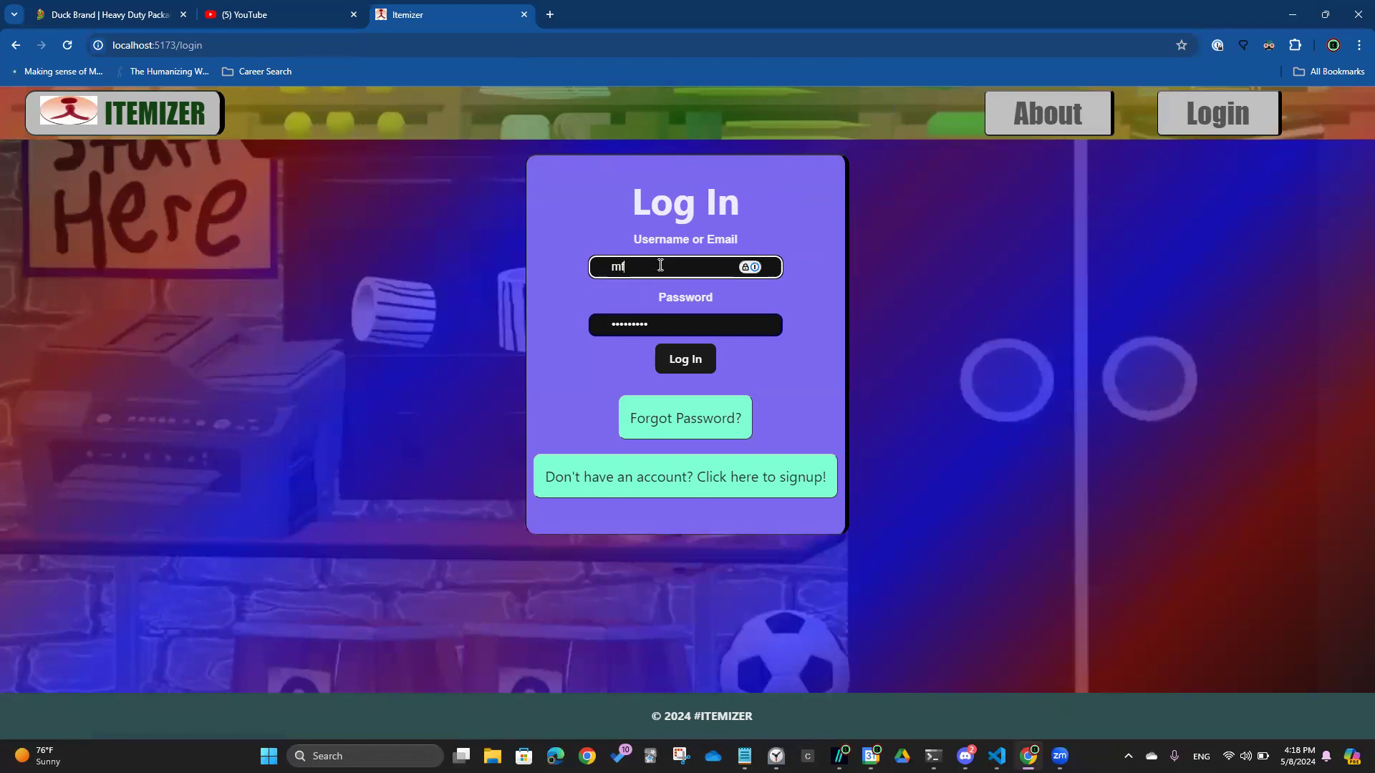
text(ox9520)
key(Tab)
key(Tab)
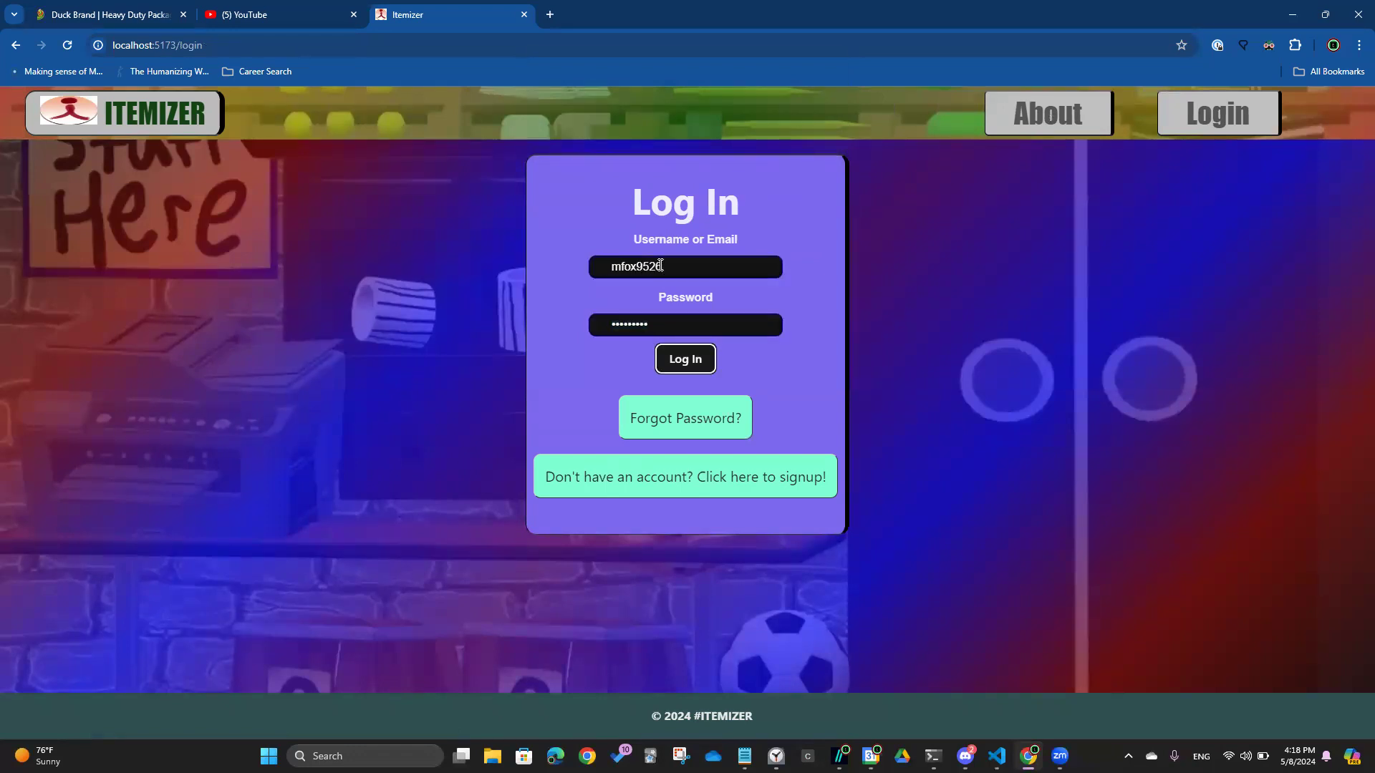
key(Return)
key(Return)
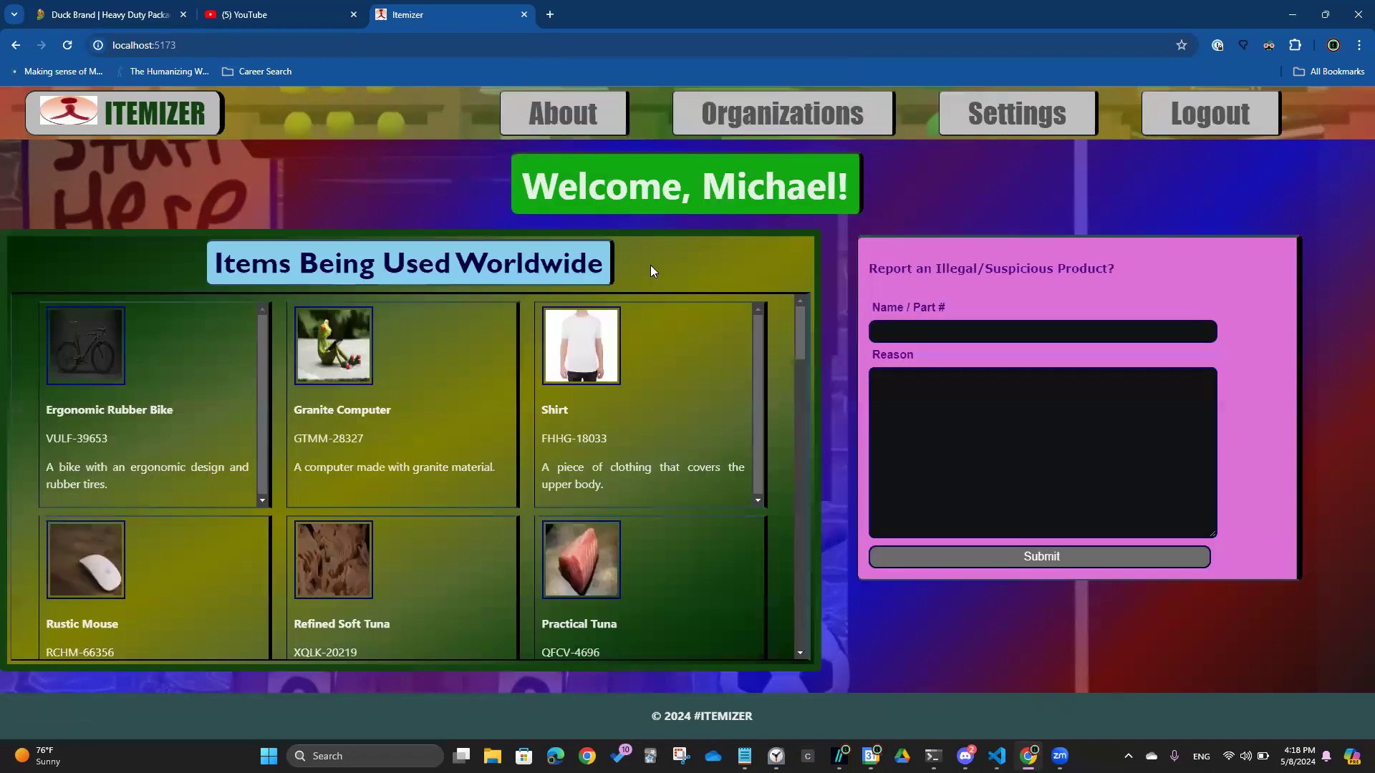
Attempt to delete the account from Your Profile; the warning about 3 owned organizations blocks it, so close it
click(1017, 115)
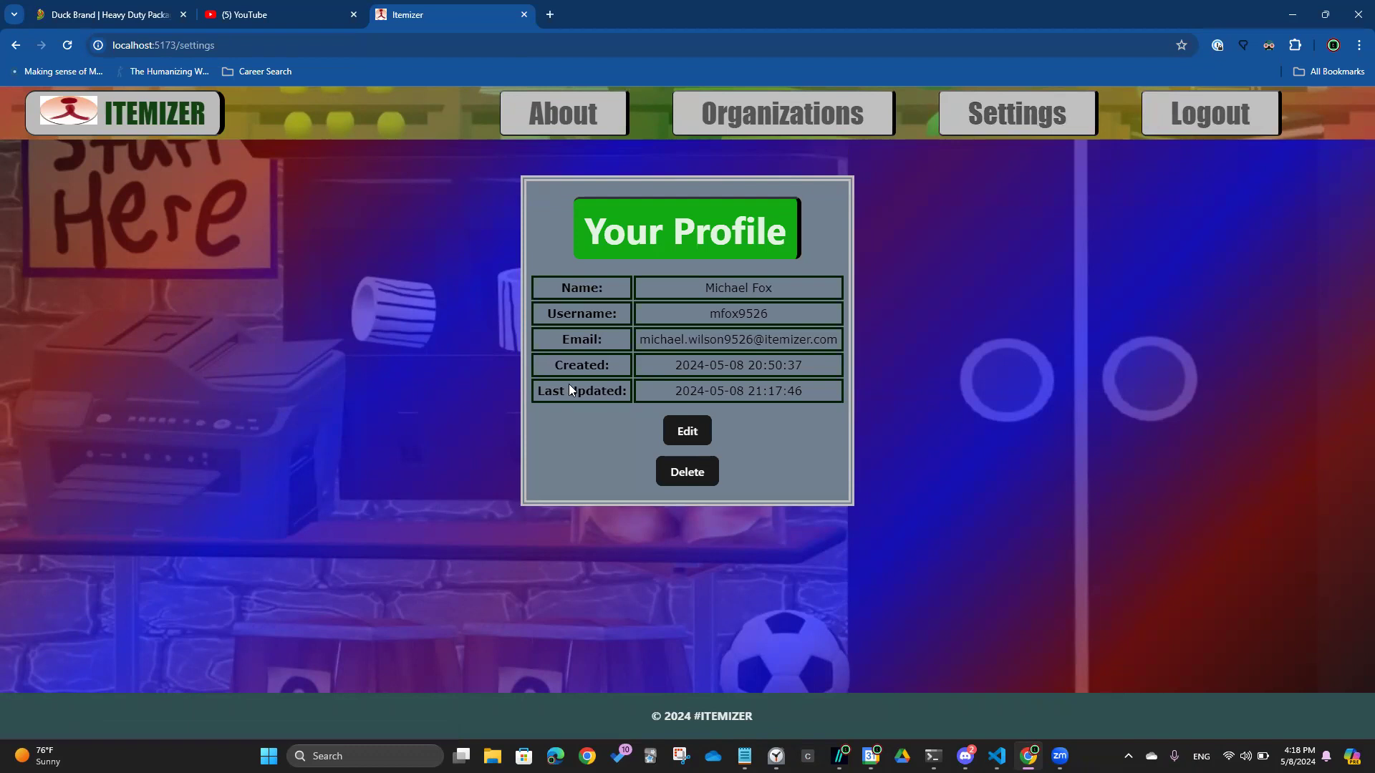
drag(551, 391, 827, 387)
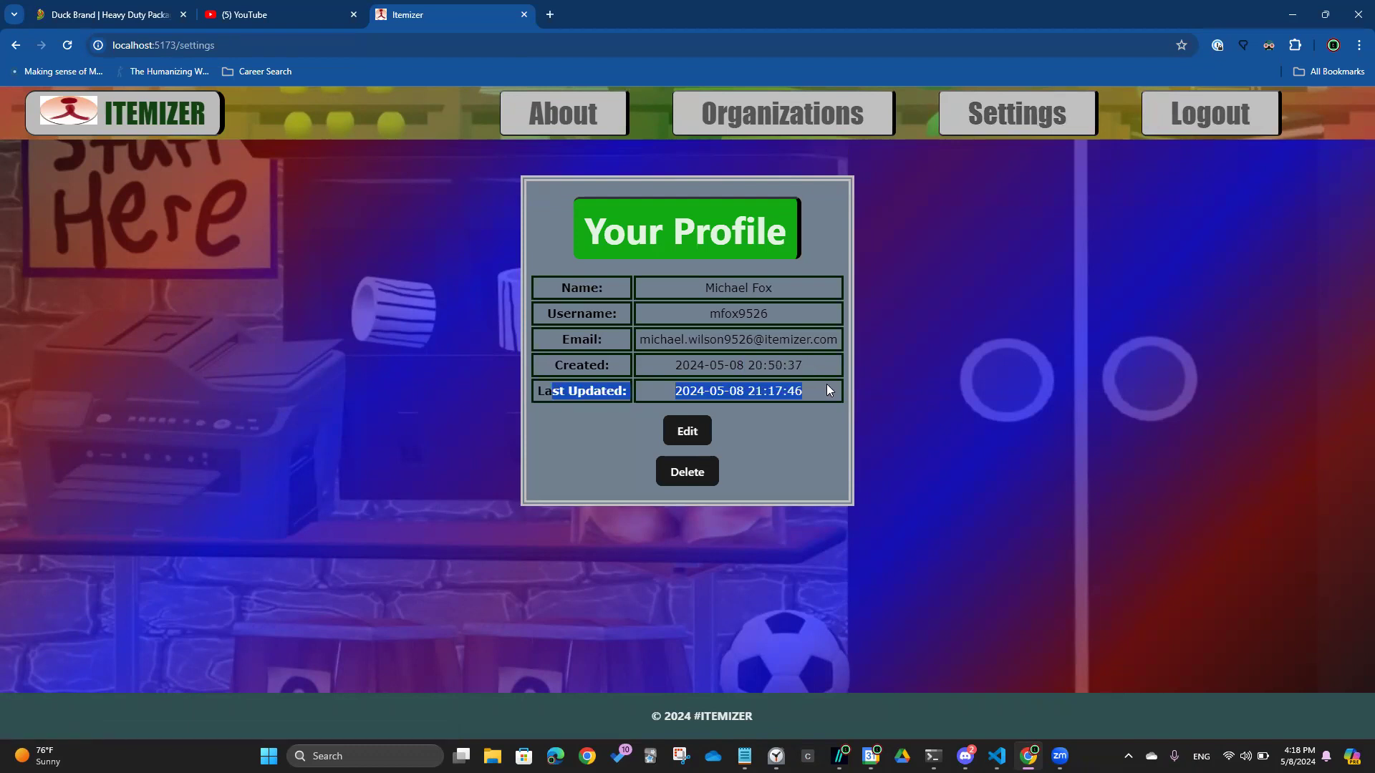
click(693, 473)
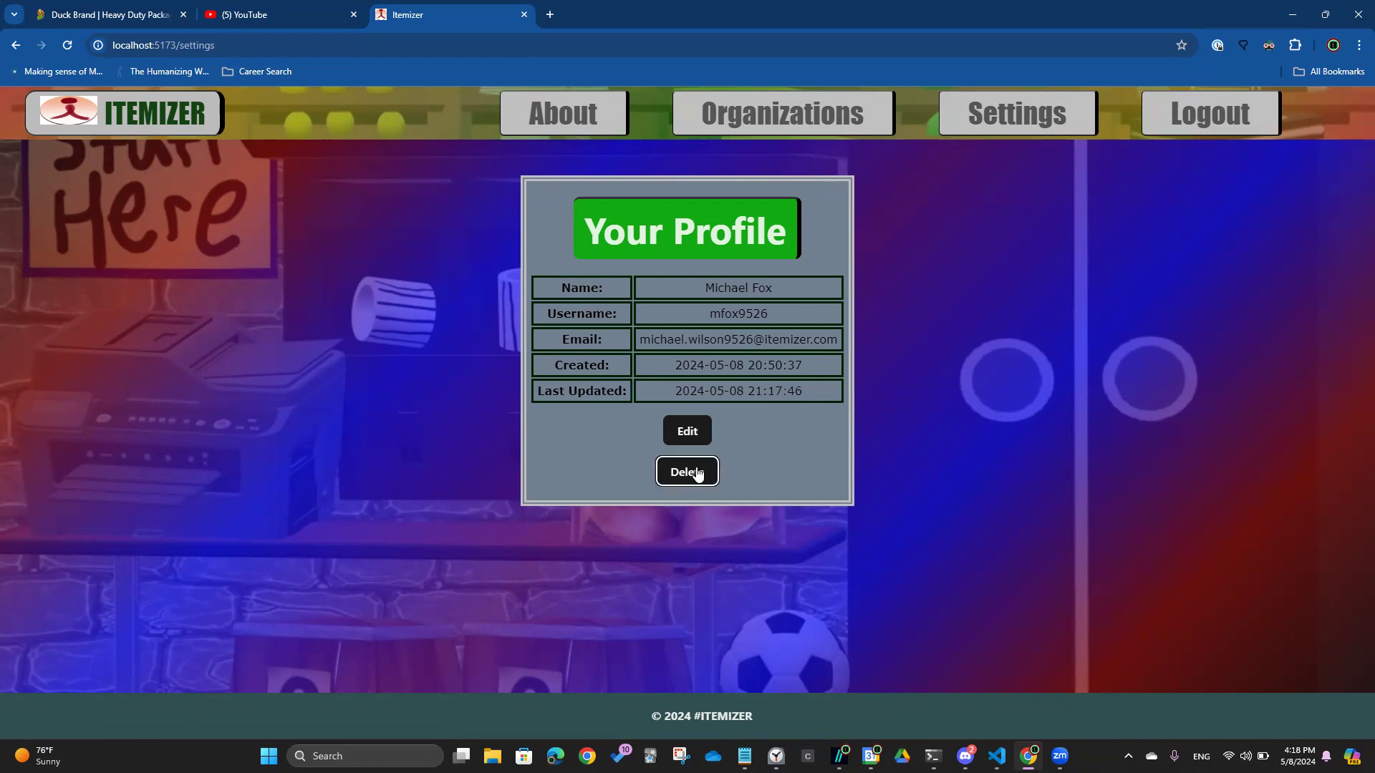
drag(60, 374, 1024, 406)
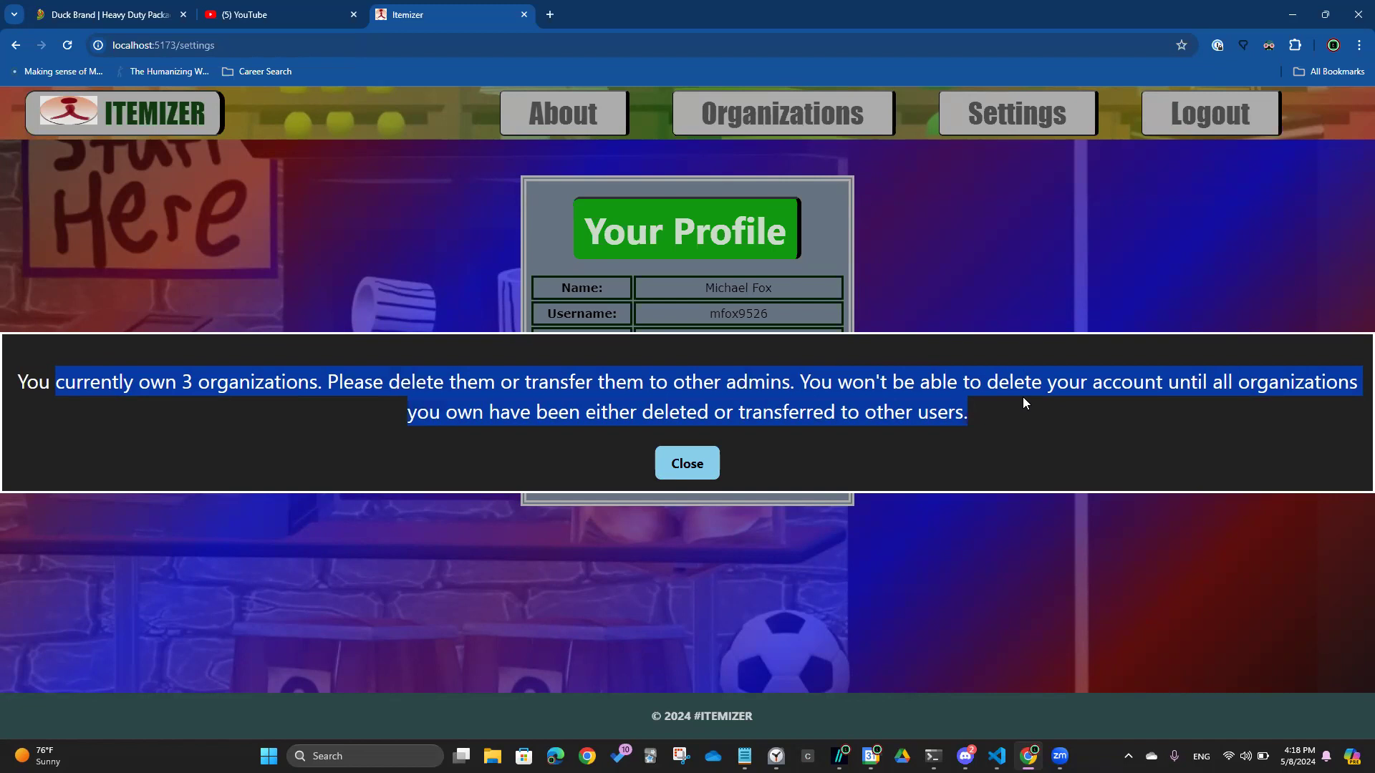
click(679, 469)
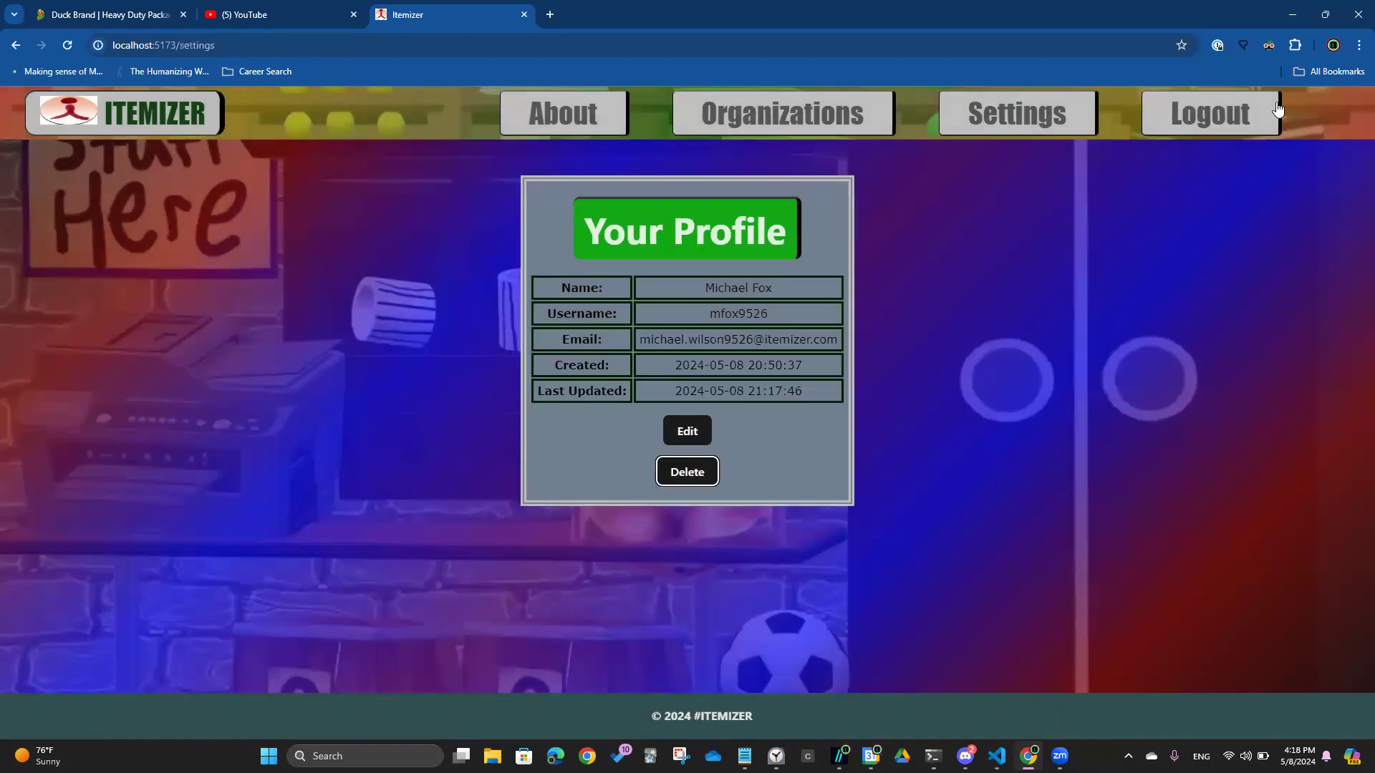
Log out, go to the Signup form, enter the first and last name, and accept the terms
click(1256, 113)
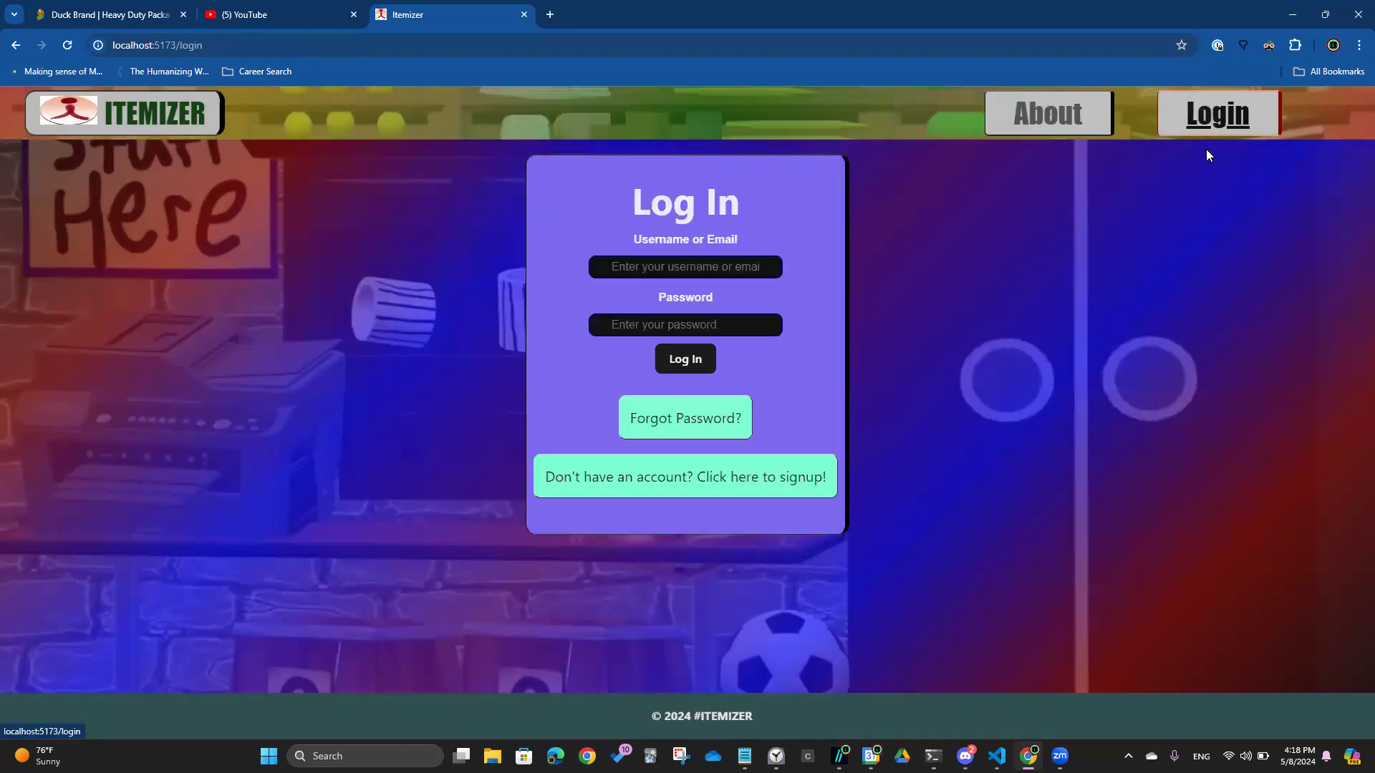
click(795, 478)
click(764, 261)
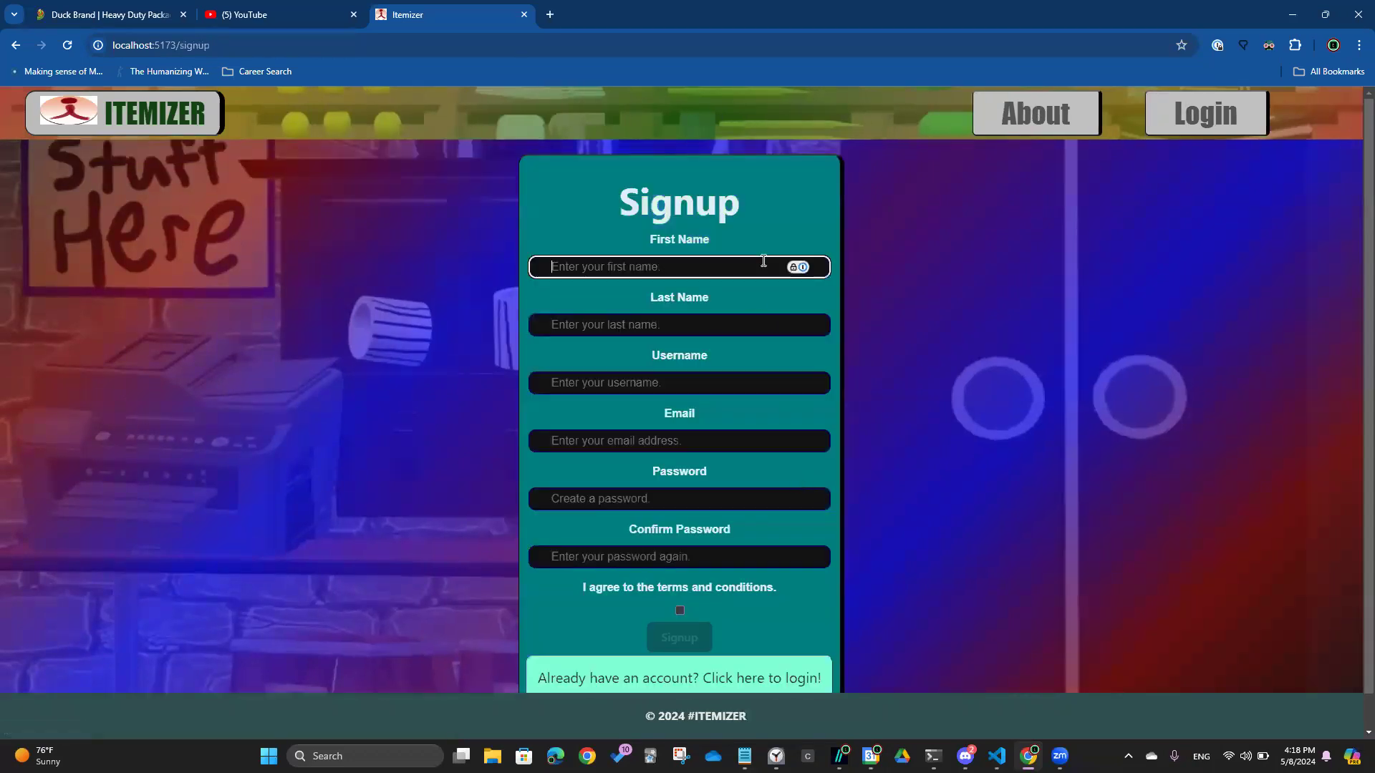
key(Tab)
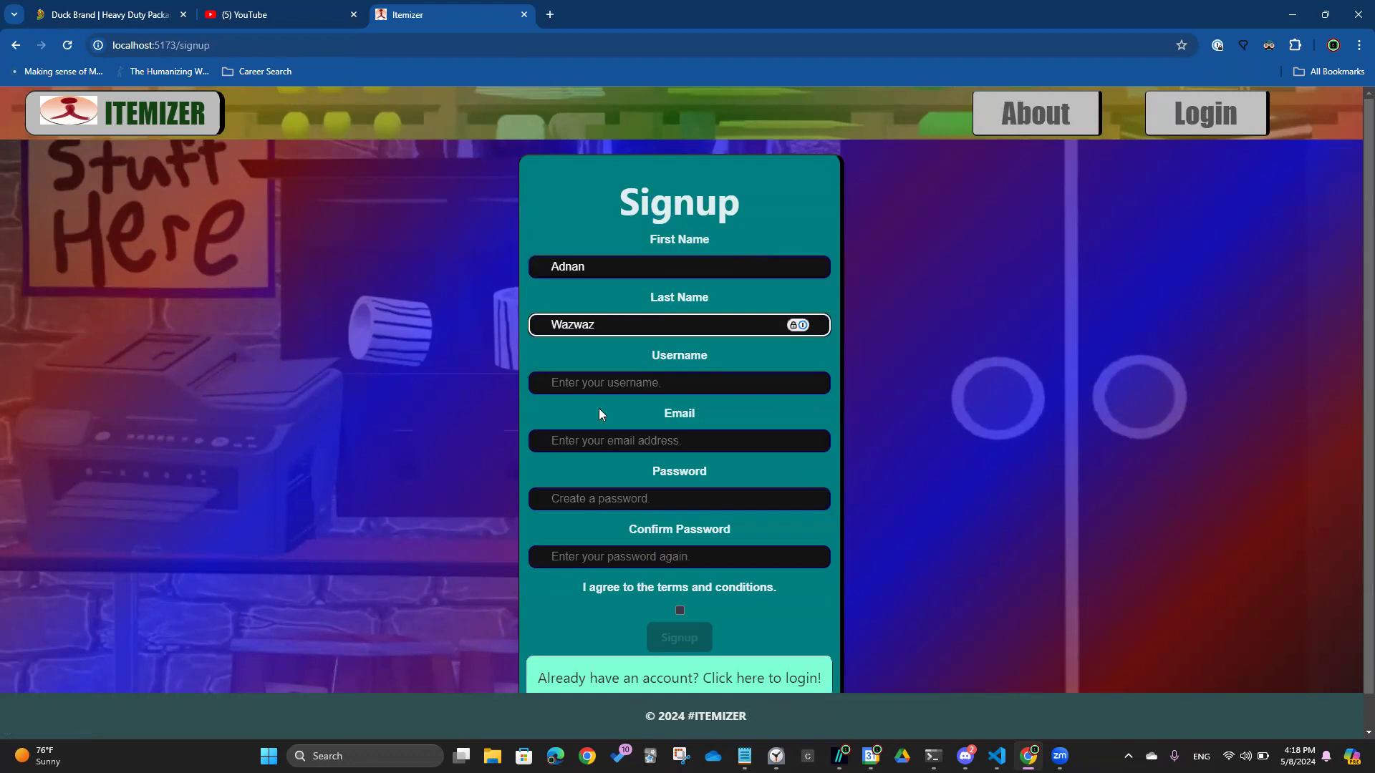
click(680, 610)
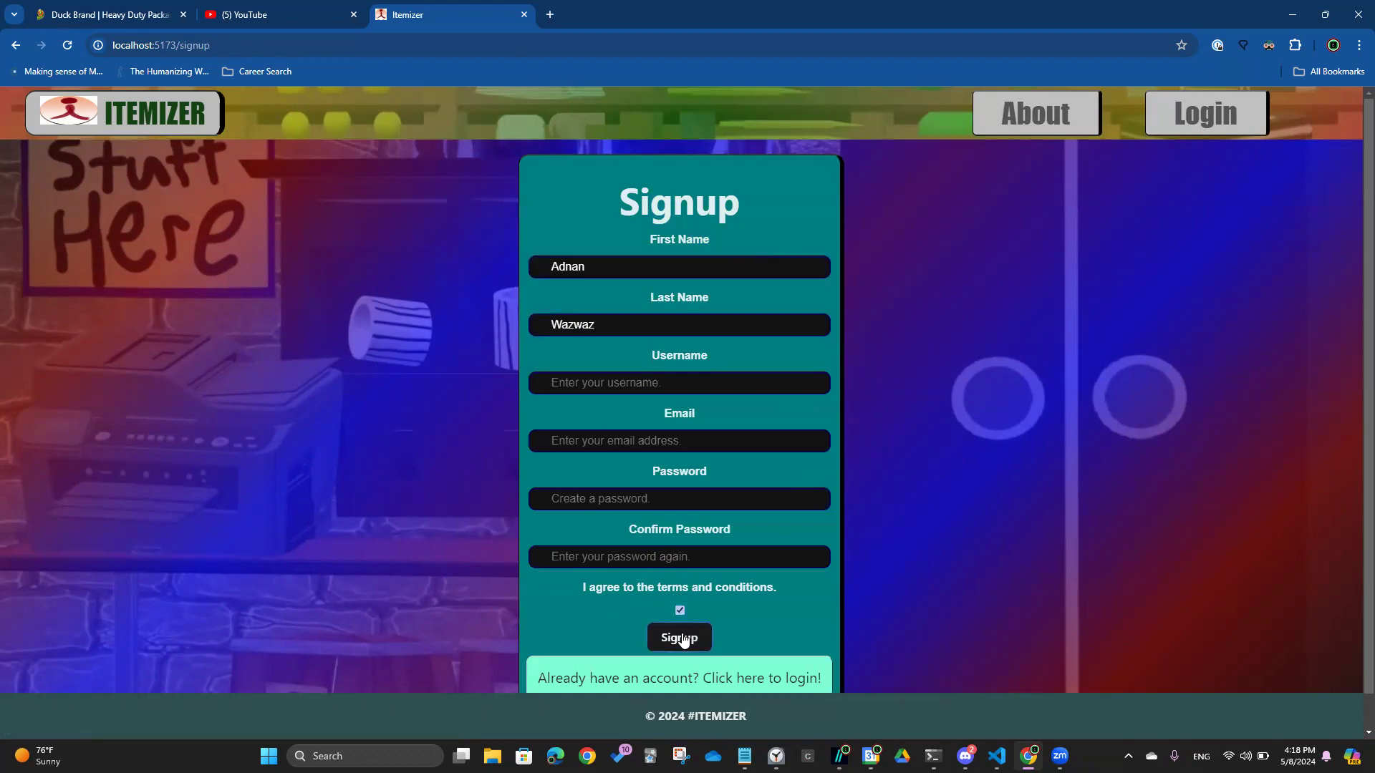
click(679, 637)
scroll(651, 290, down, 2)
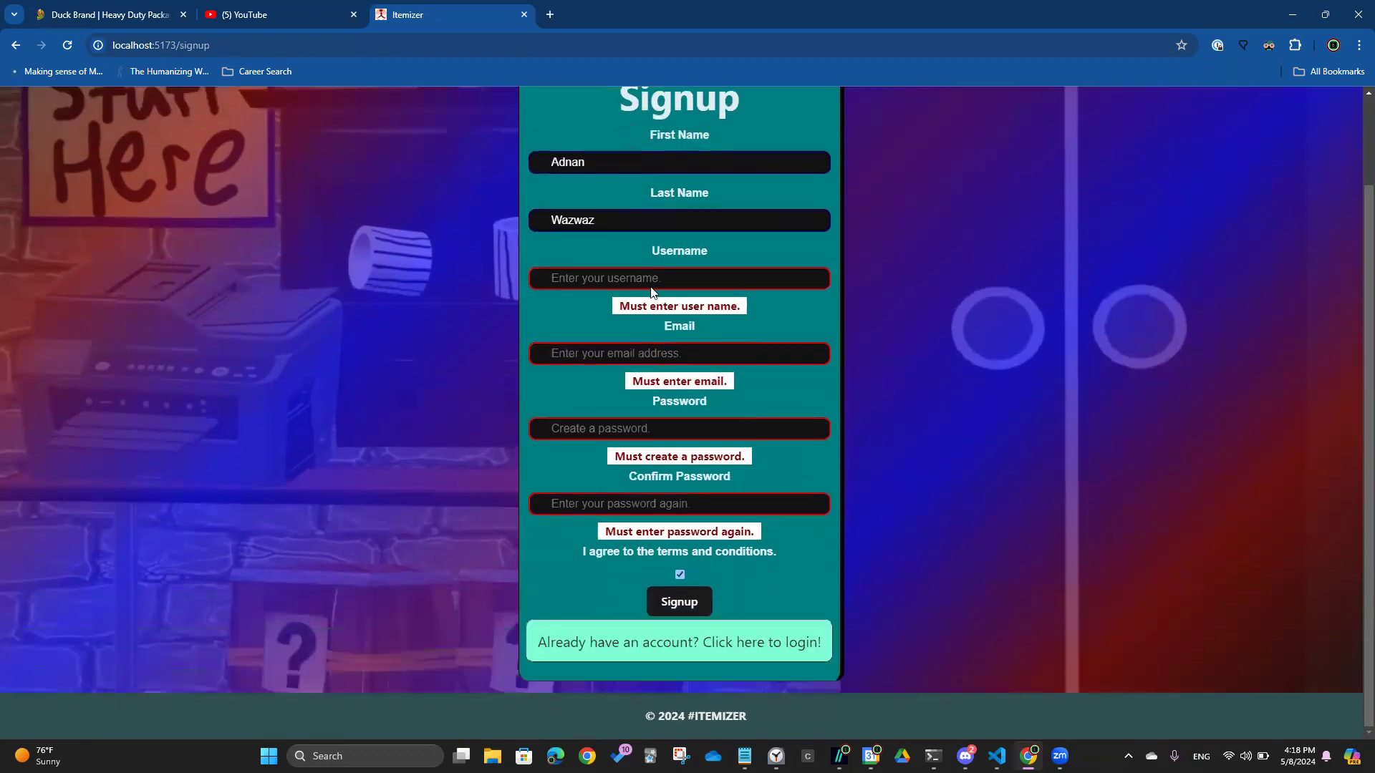
Fill in the username, email, password and matching confirmation, then create the account and dismiss the confirmation
click(643, 278)
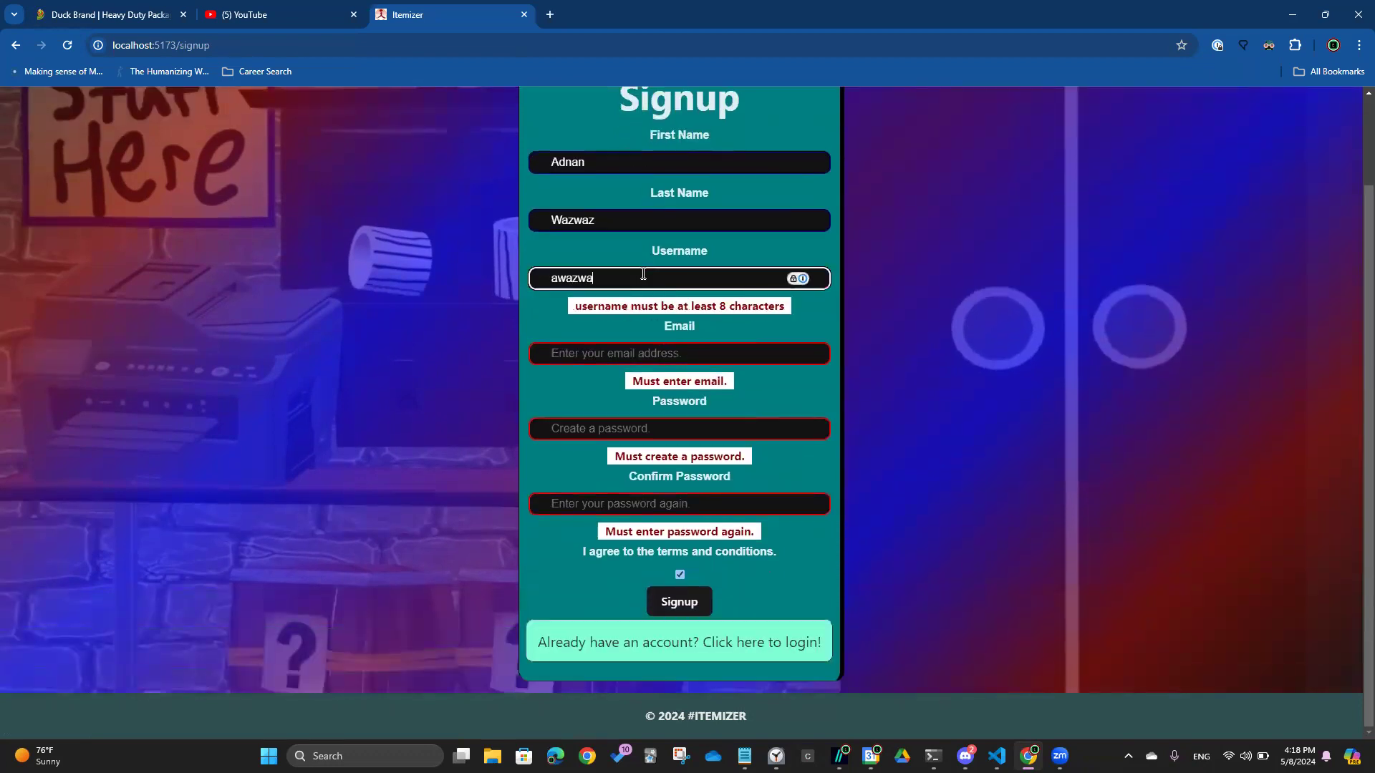
key(Tab)
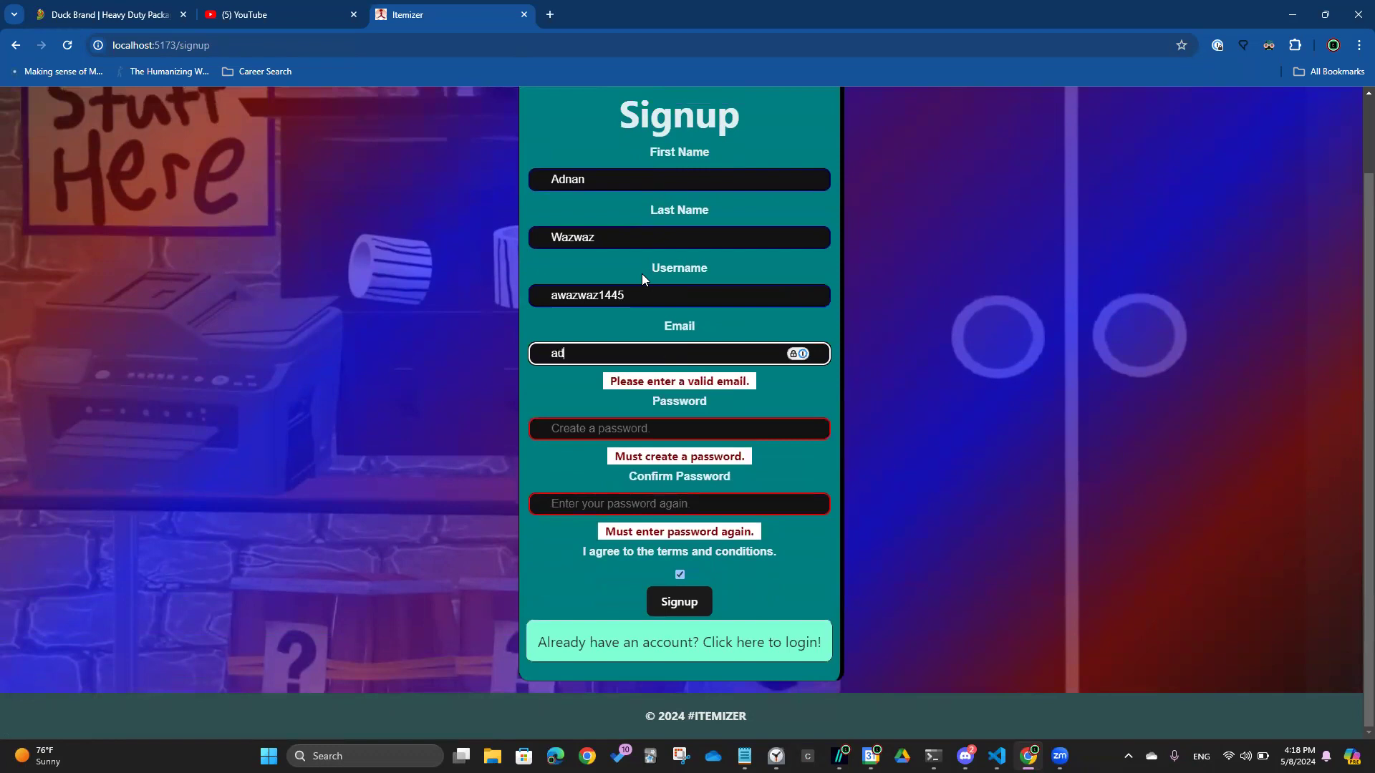
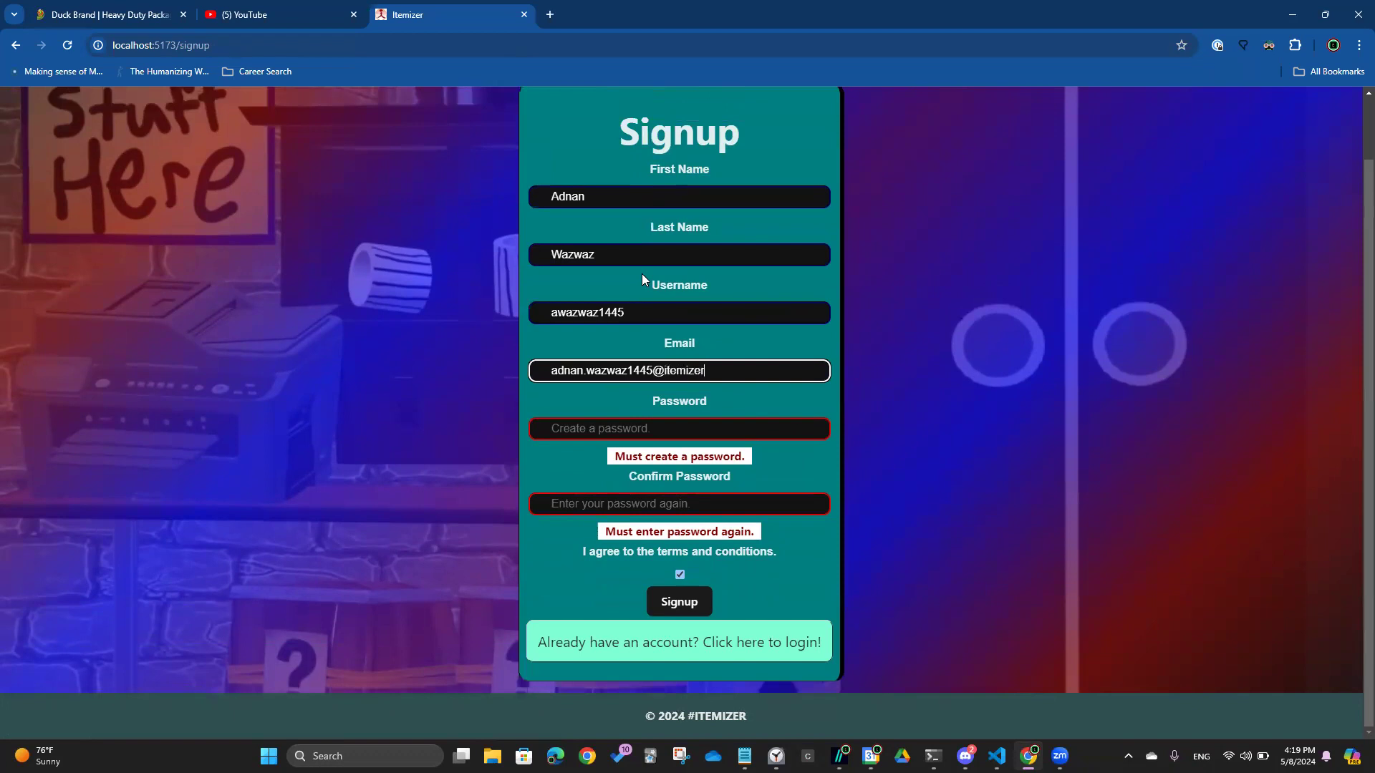
key(Tab)
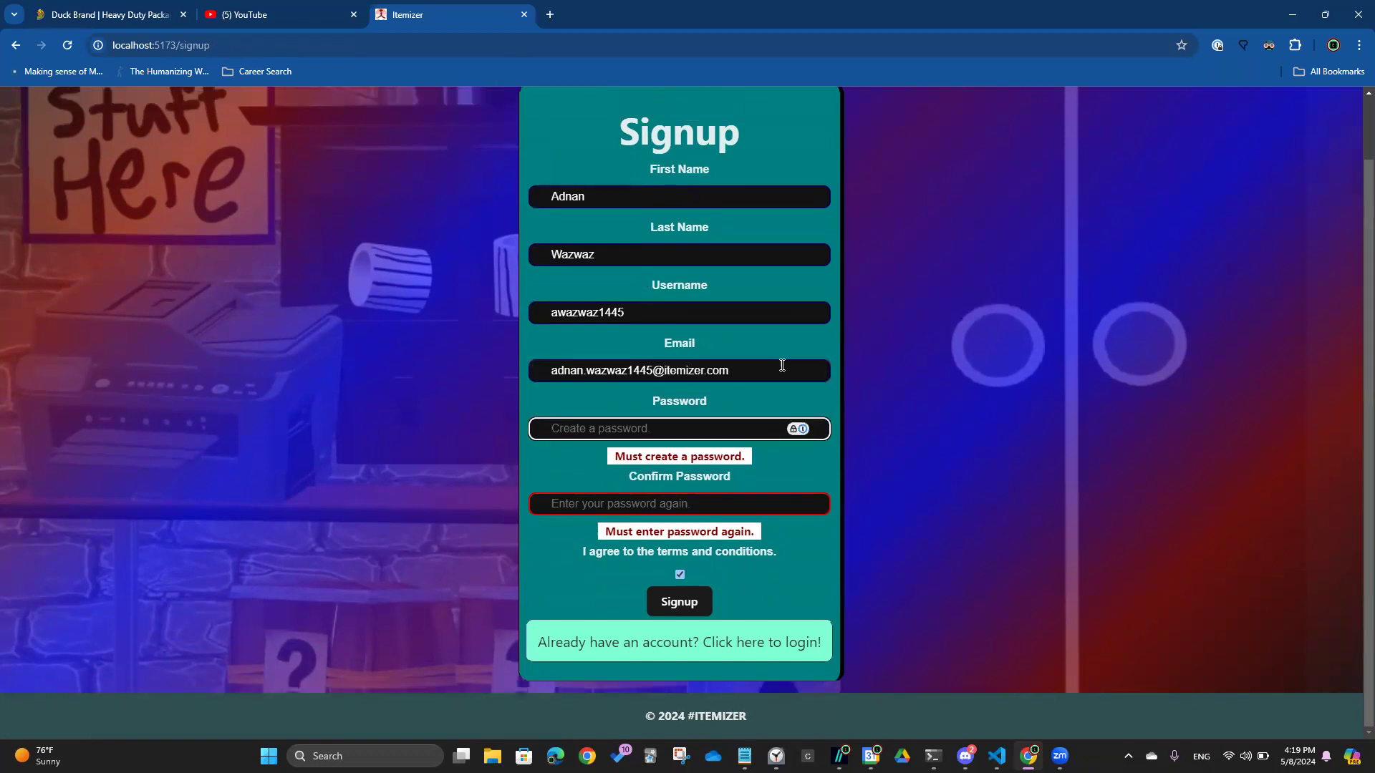
drag(780, 370, 529, 377)
click(616, 422)
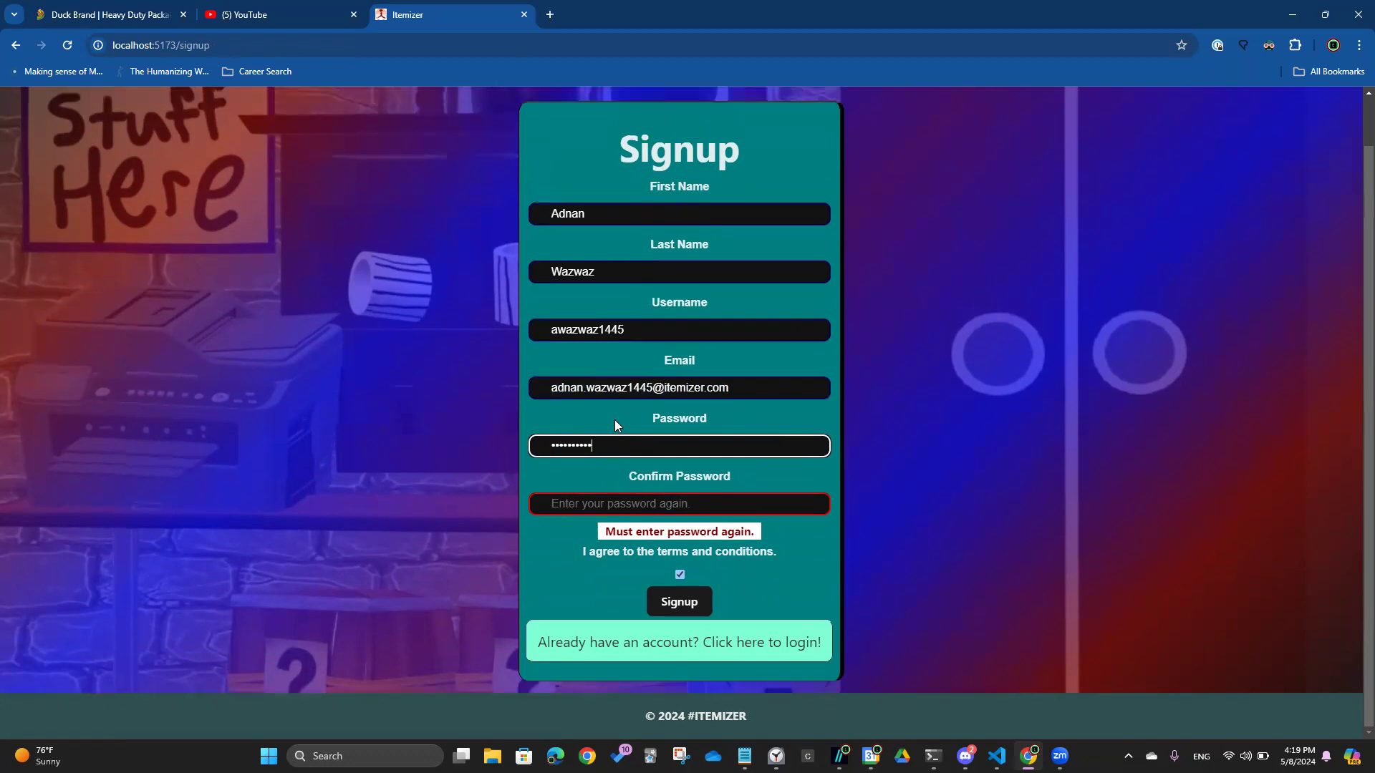
key(Tab)
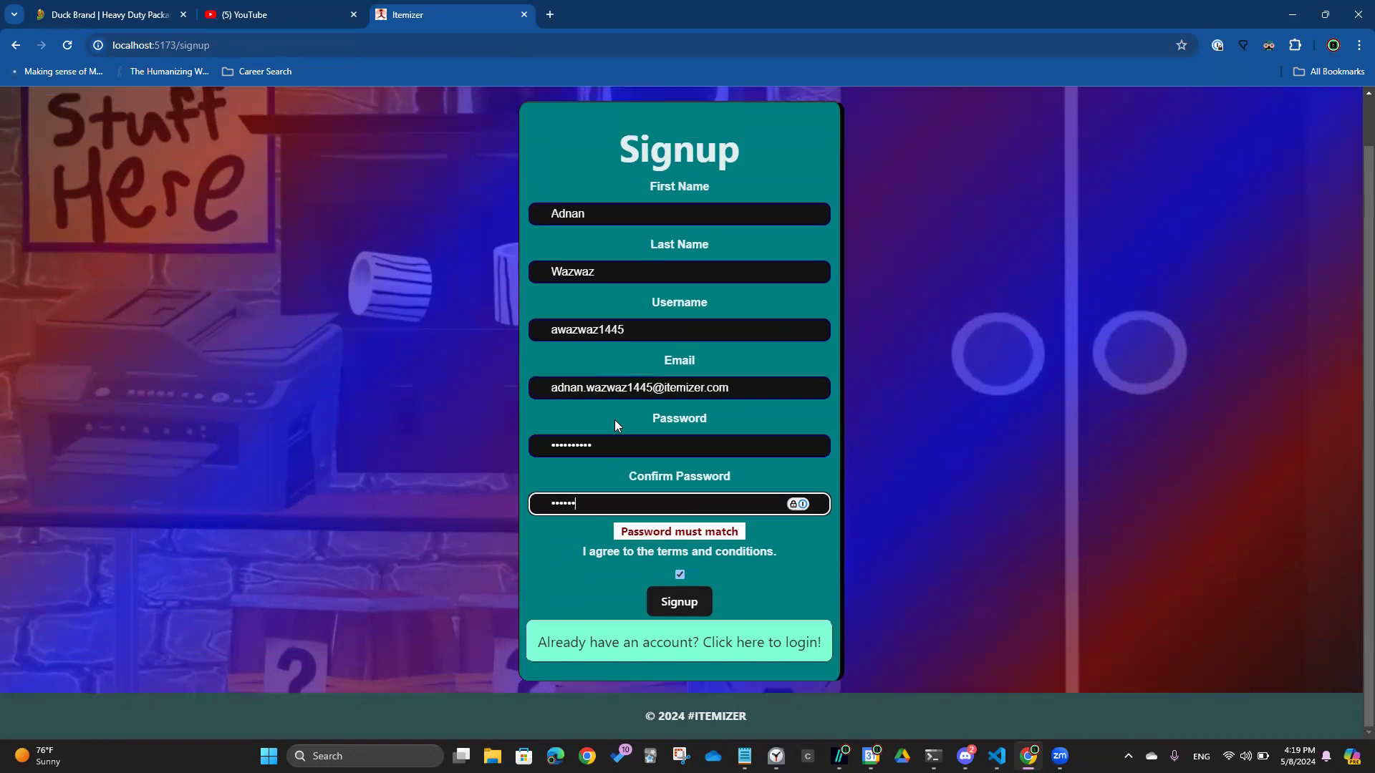
click(701, 608)
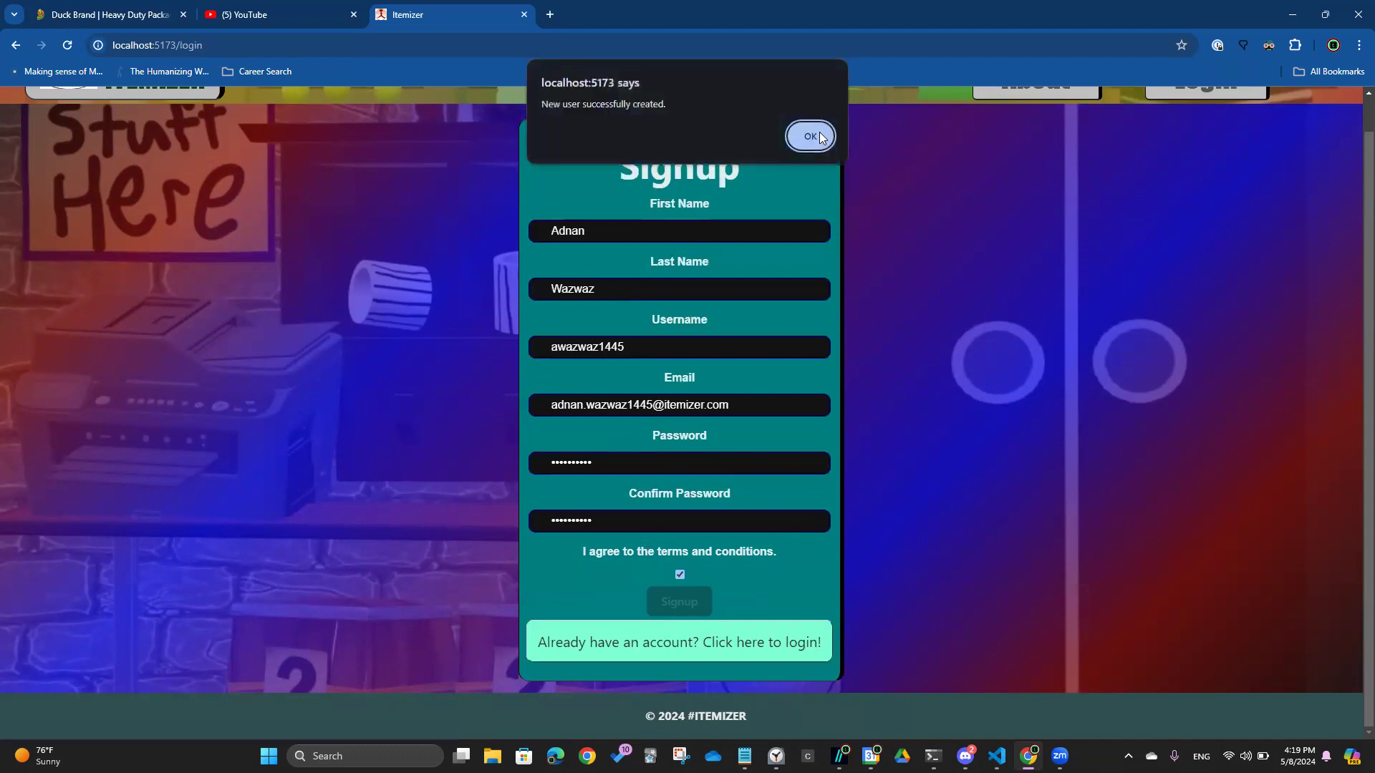
click(810, 136)
Log in with the new account's email address and password
click(747, 270)
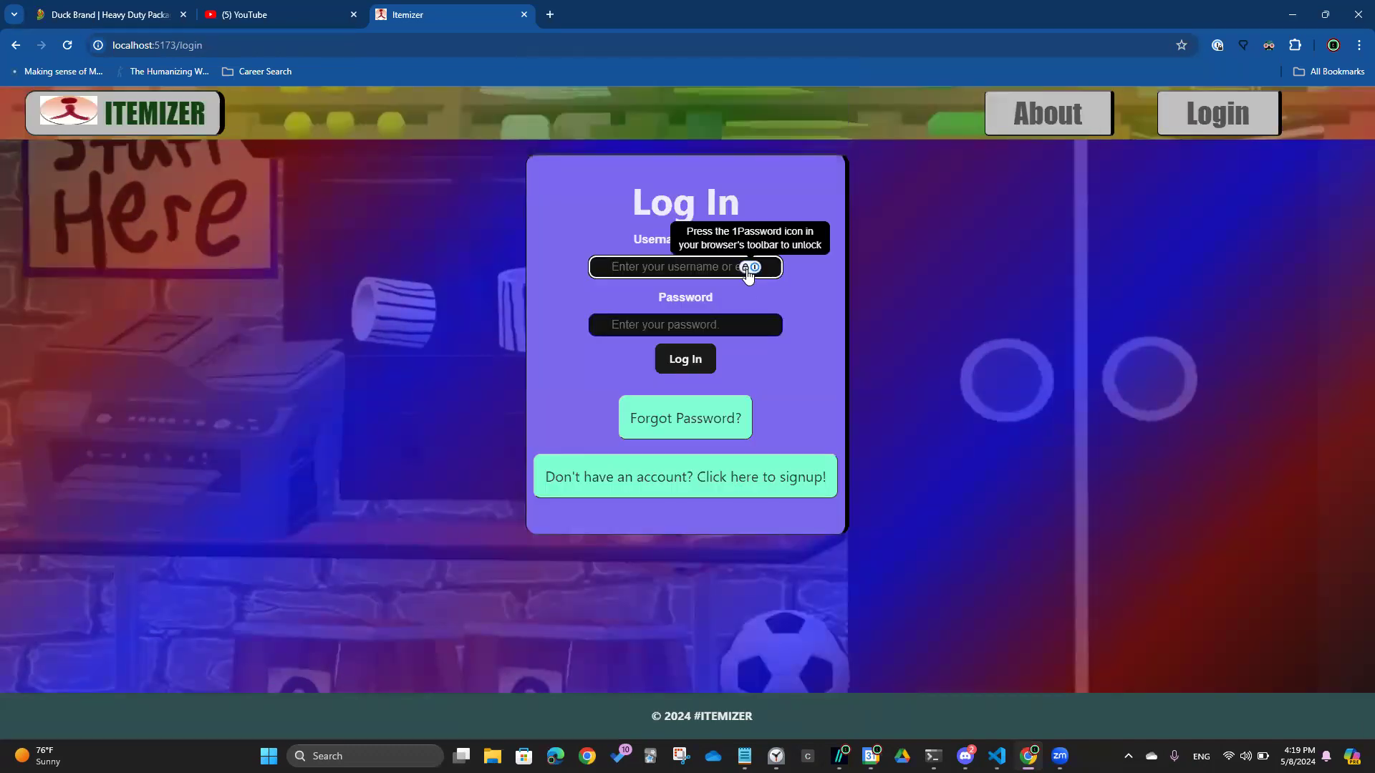
text(asmin)
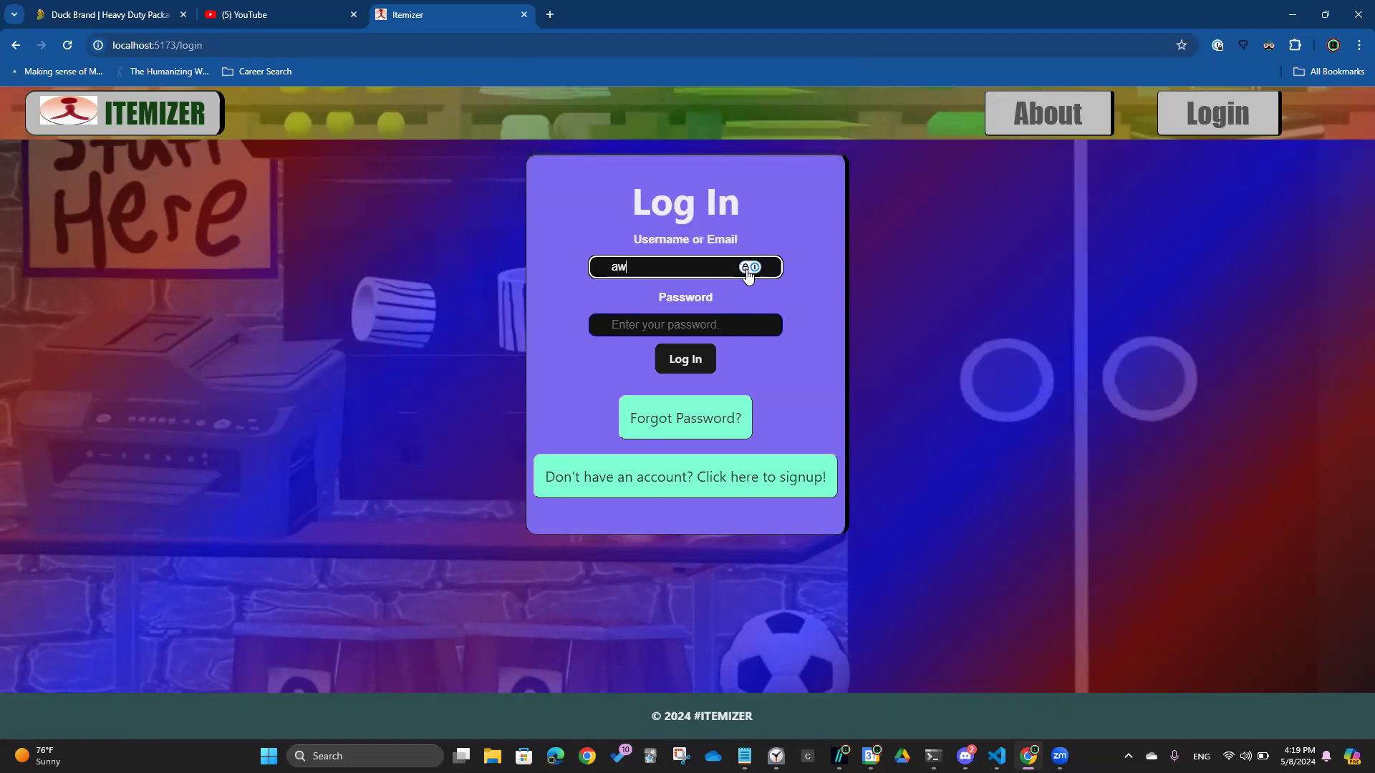
key(BackSpace)
key(BackSpace)
key(BackSpace)
key(BackSpace)
key(Tab)
text(•••••)
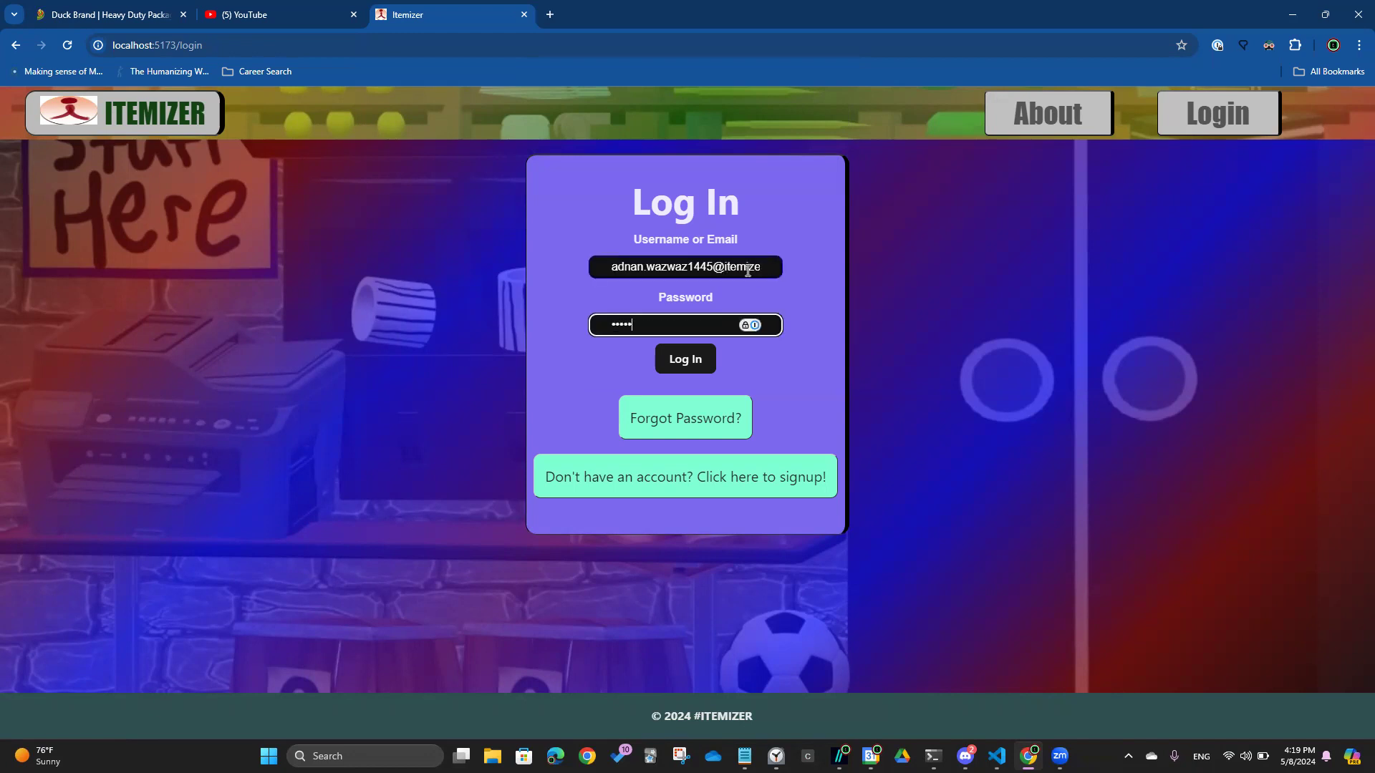
text(•••)
key(Return)
key(Return)
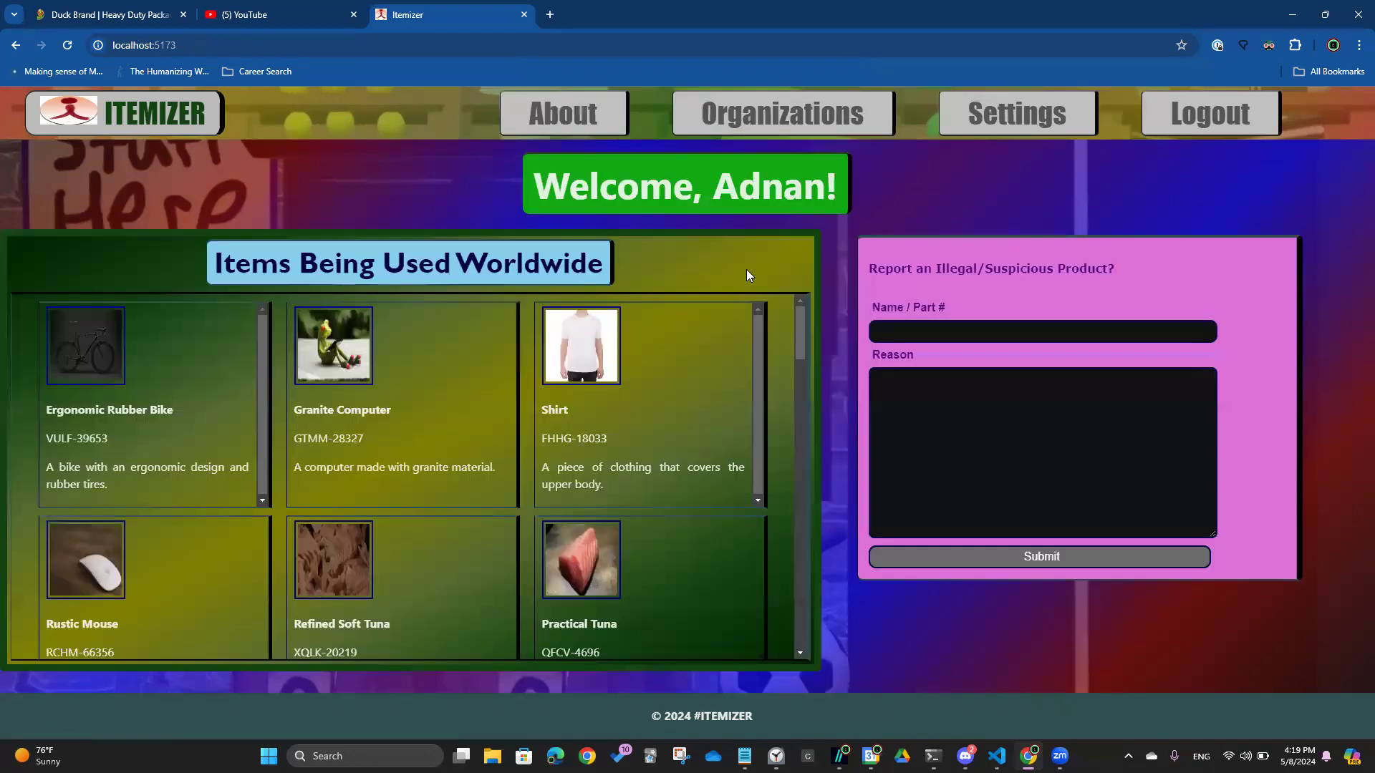
In Organizations, switch to My Organizations (none listed), back to All Organizations, then open Settings
click(745, 102)
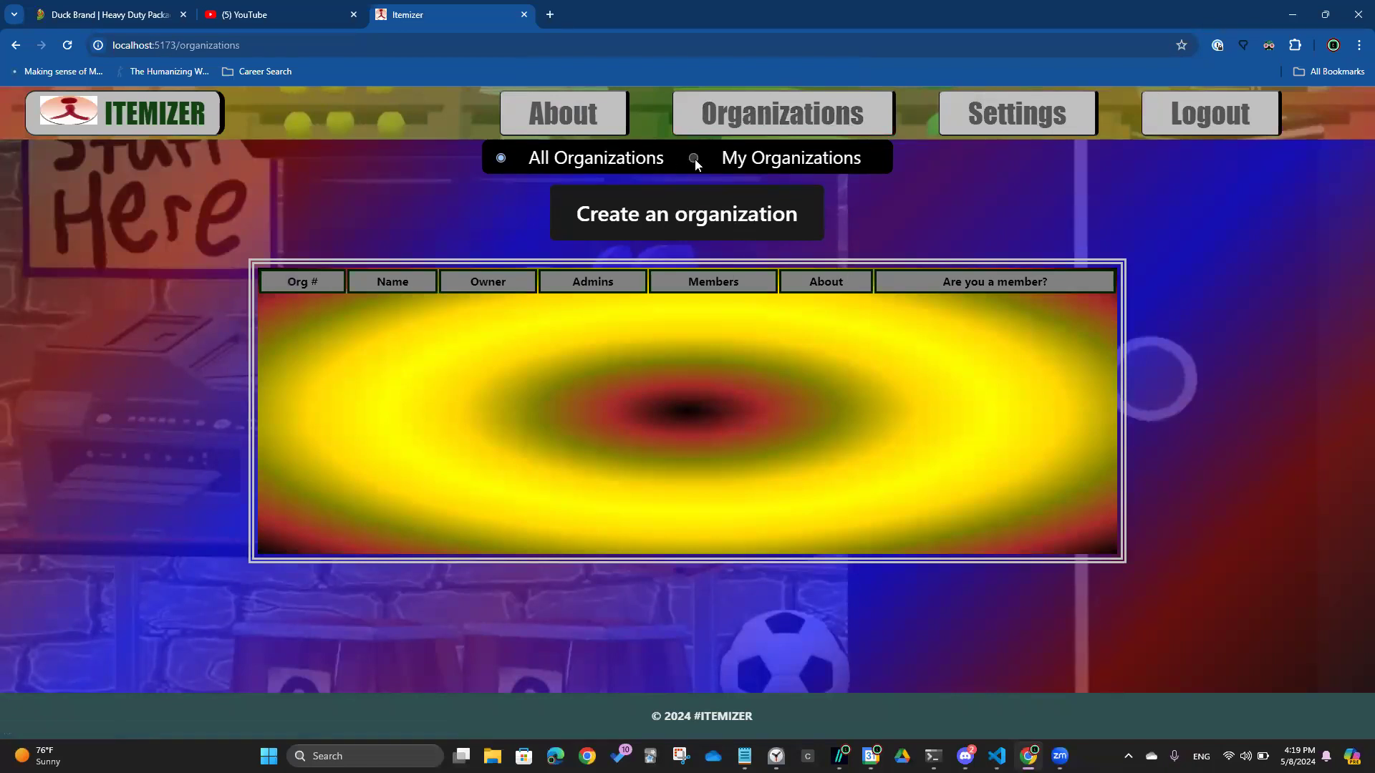
drag(1121, 295, 1141, 549)
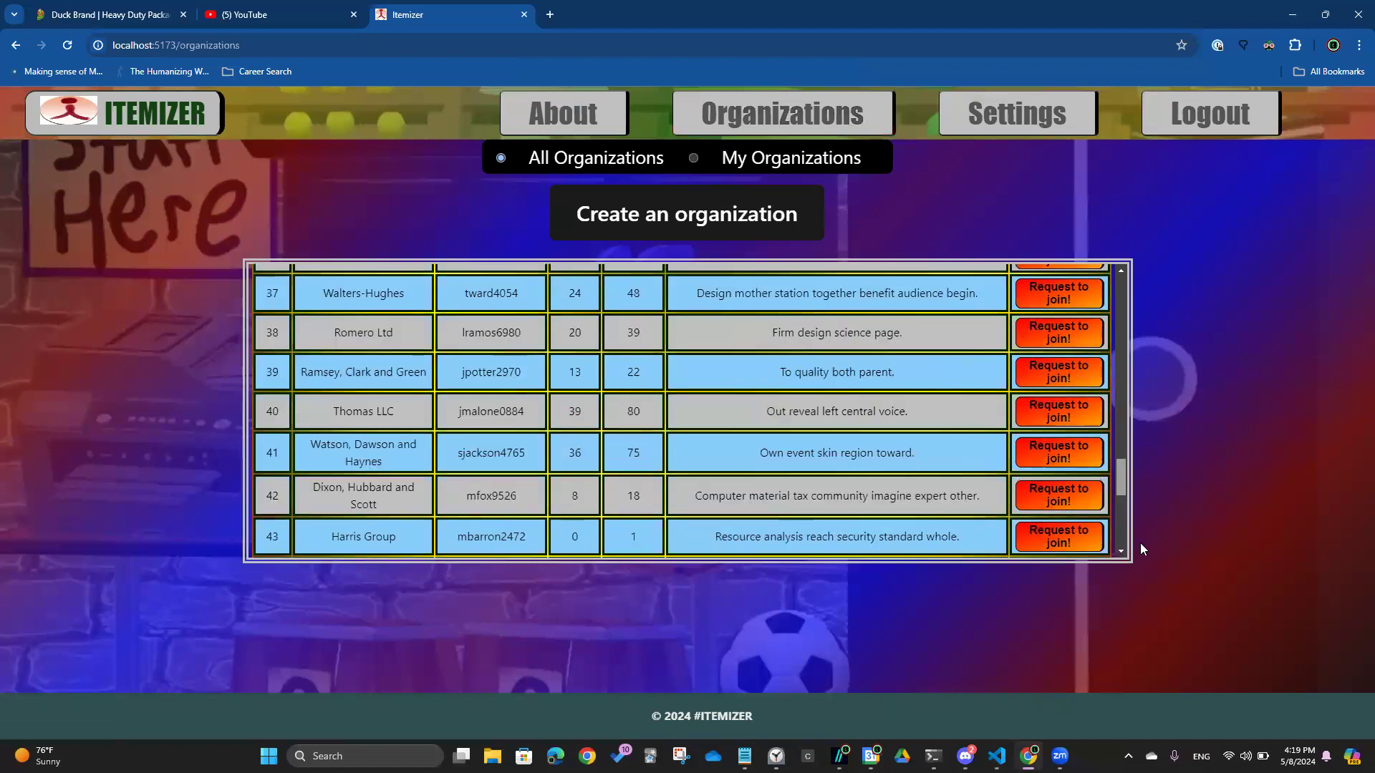
click(695, 159)
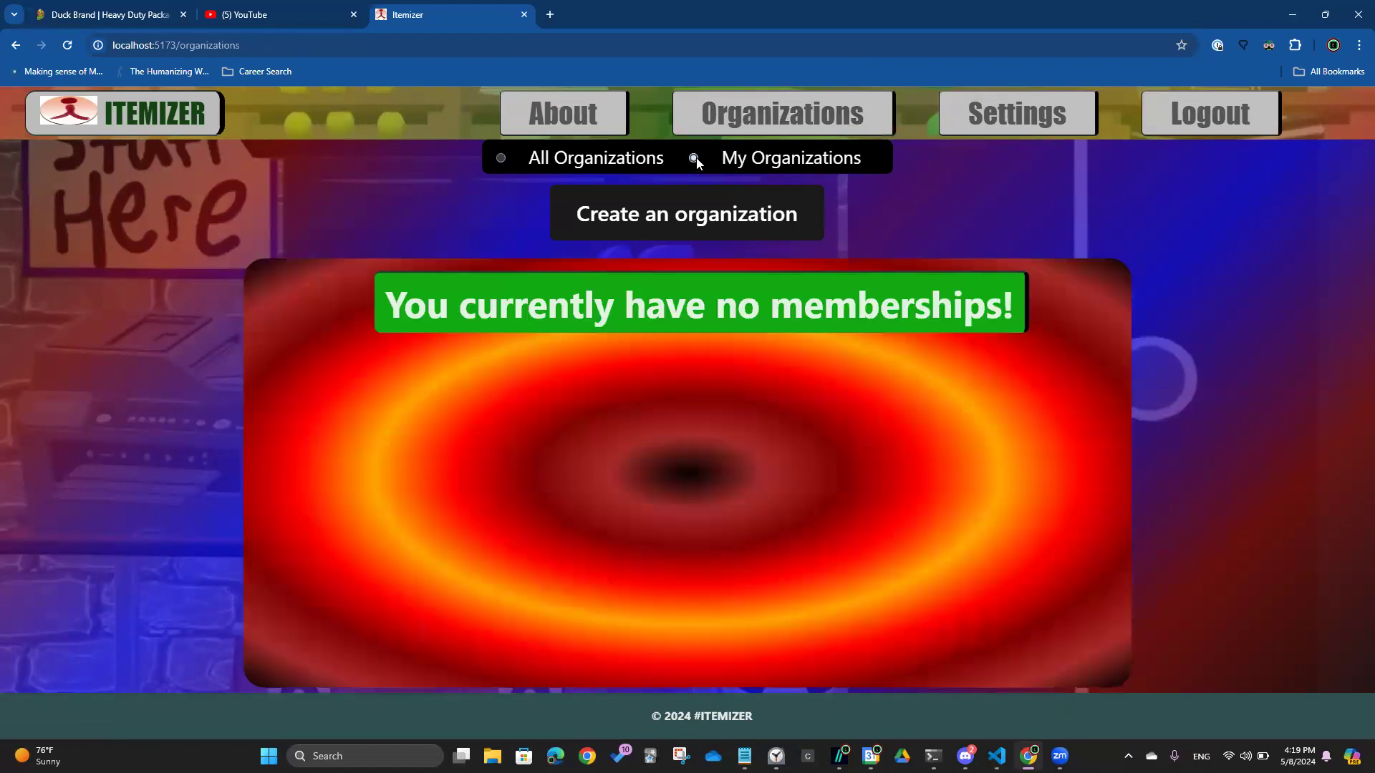
click(502, 159)
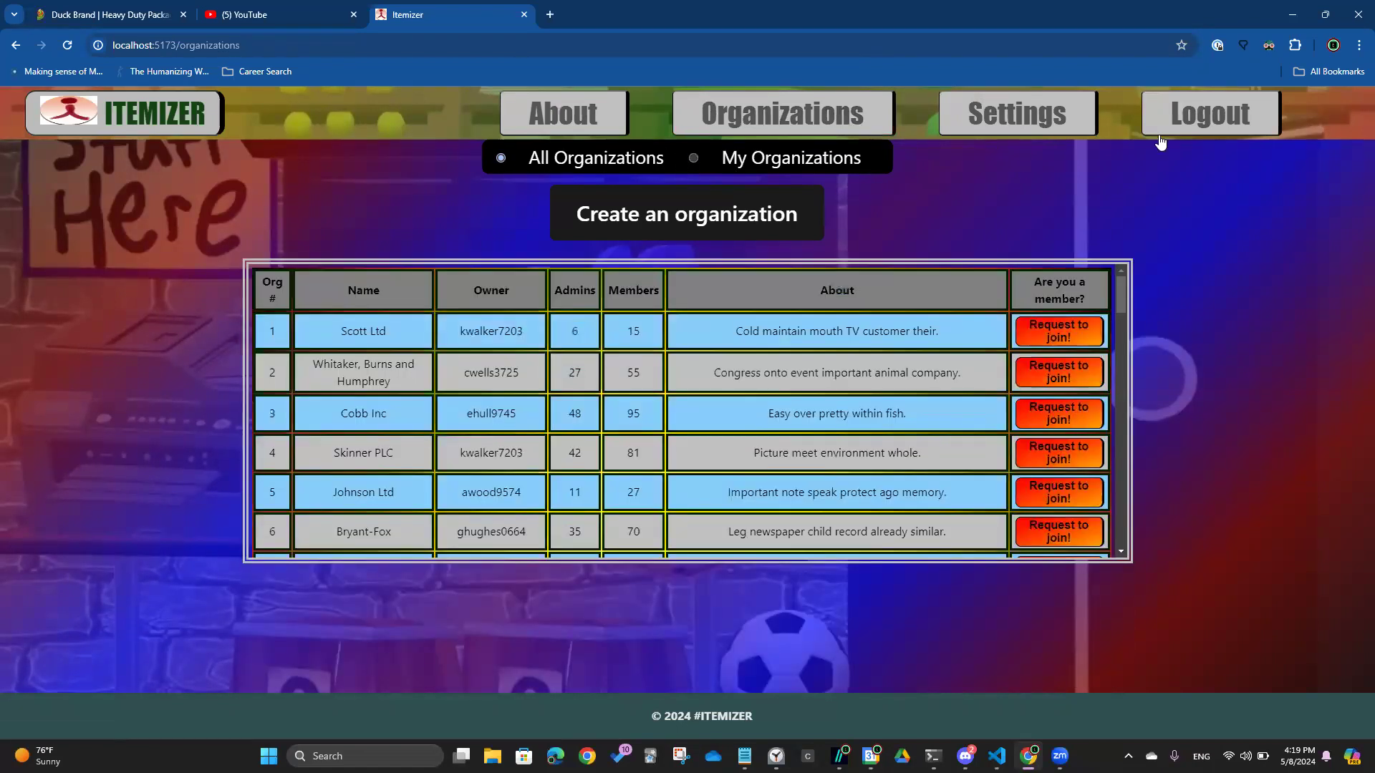
click(1017, 115)
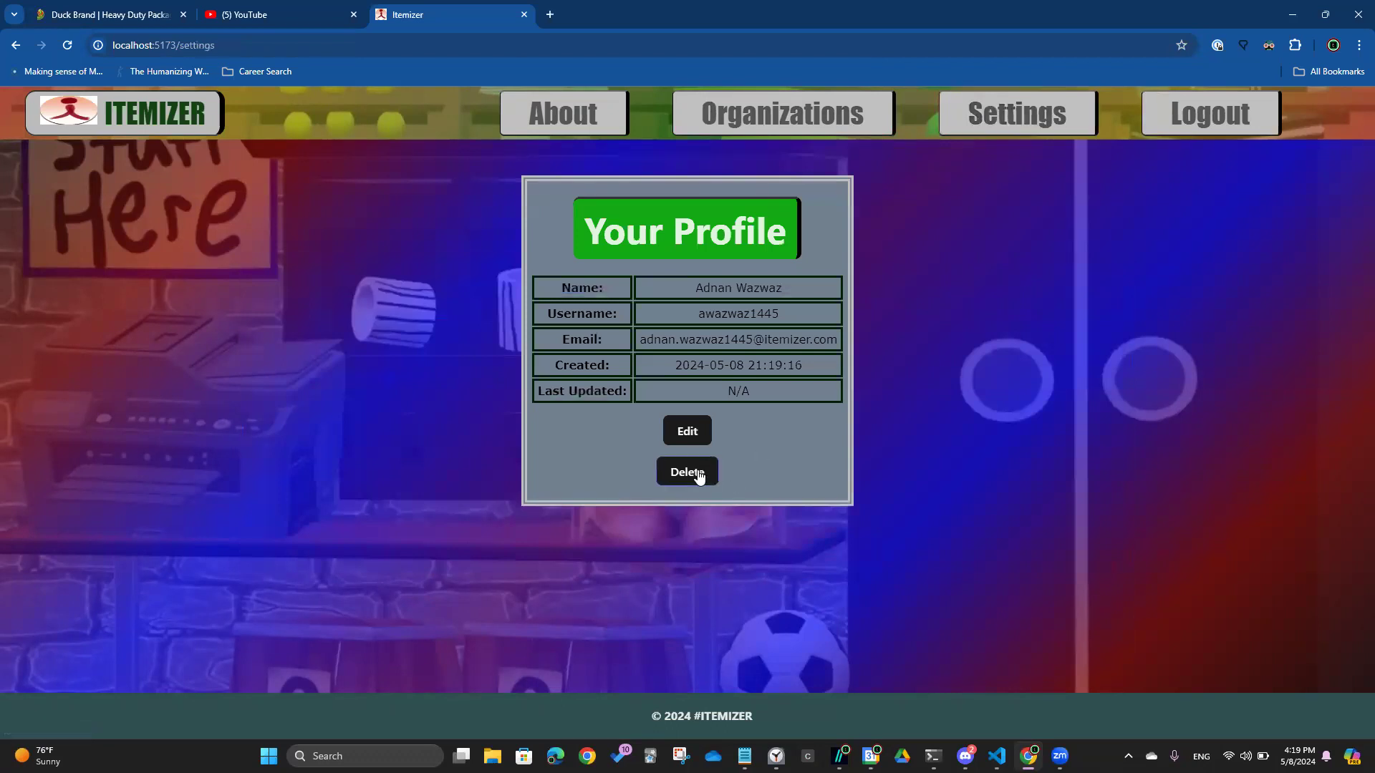
Delete the account by entering and confirming the password, then dismiss the deletion notice
click(699, 476)
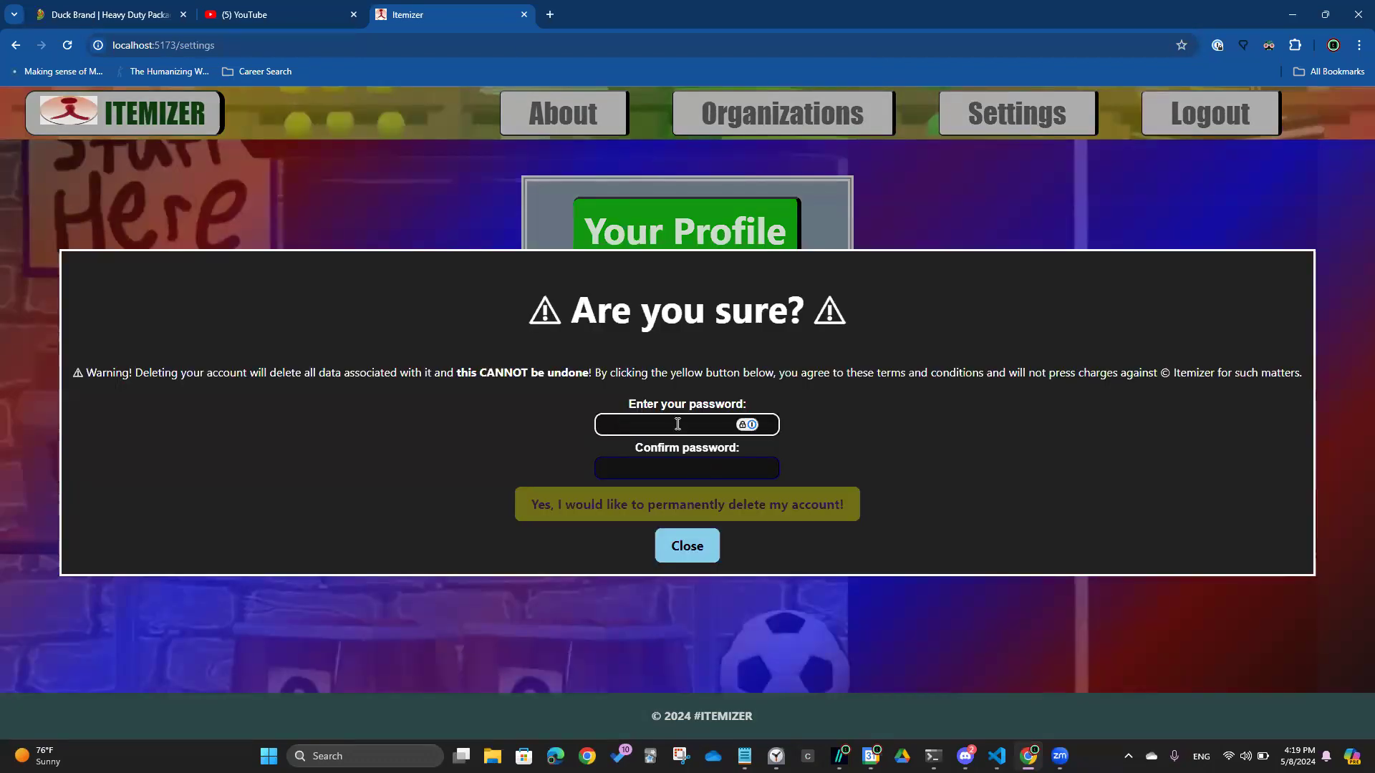
text(*********)
key(Tab)
text(*****)
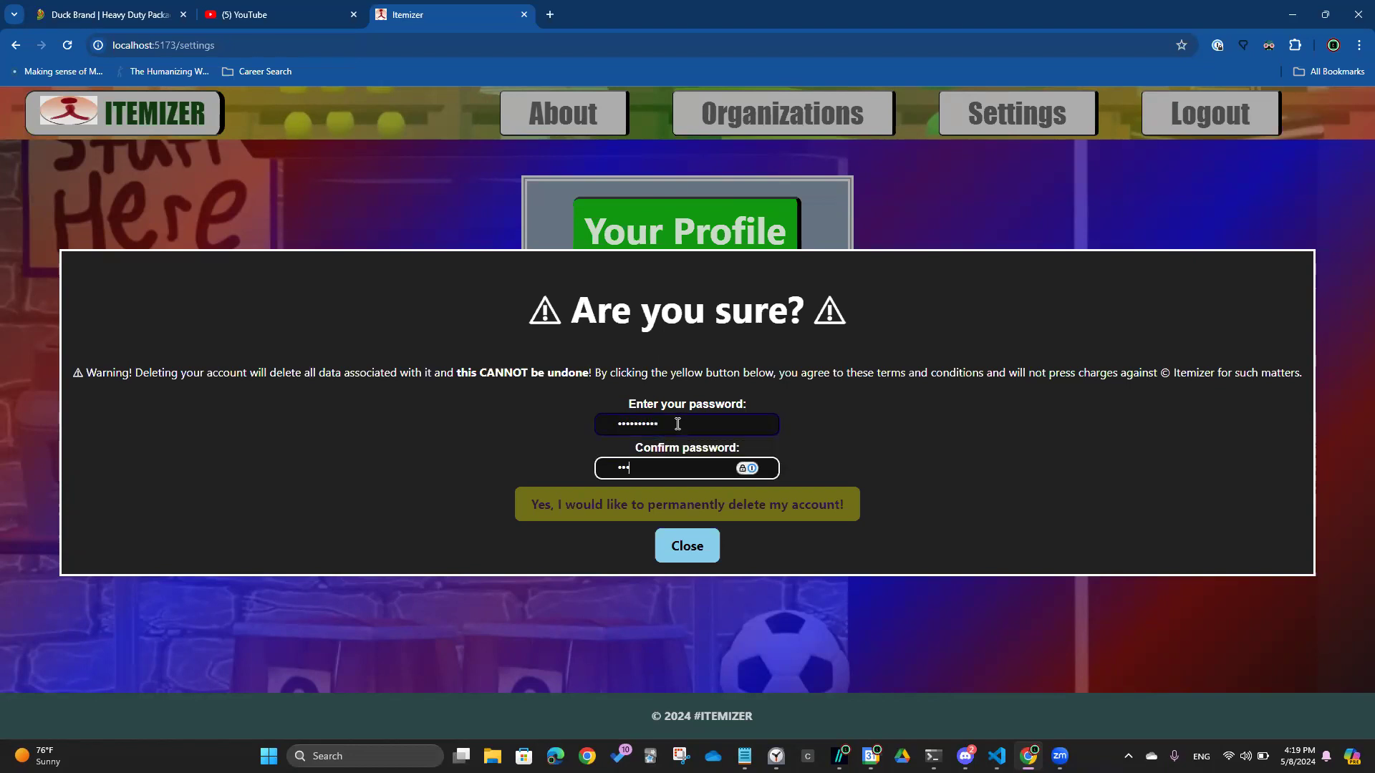
text(*****)
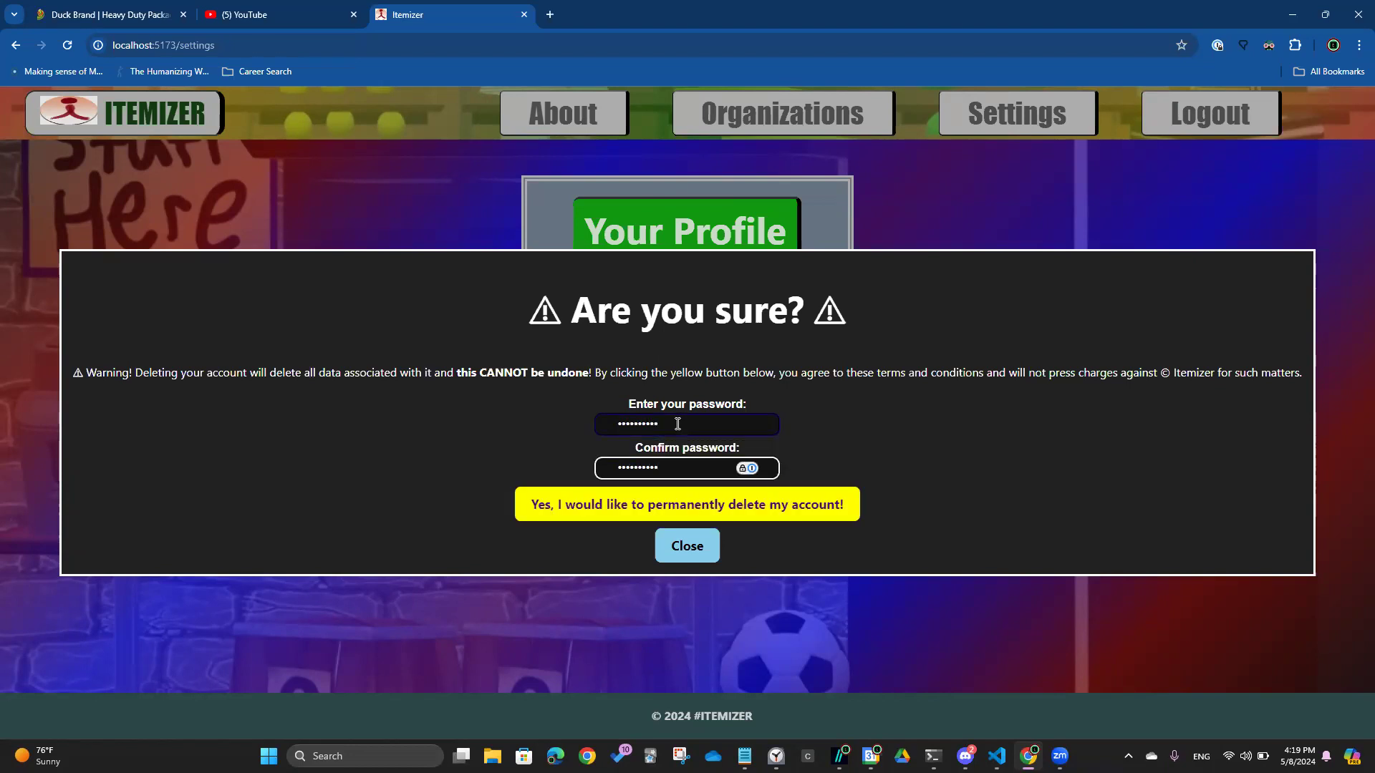
click(719, 504)
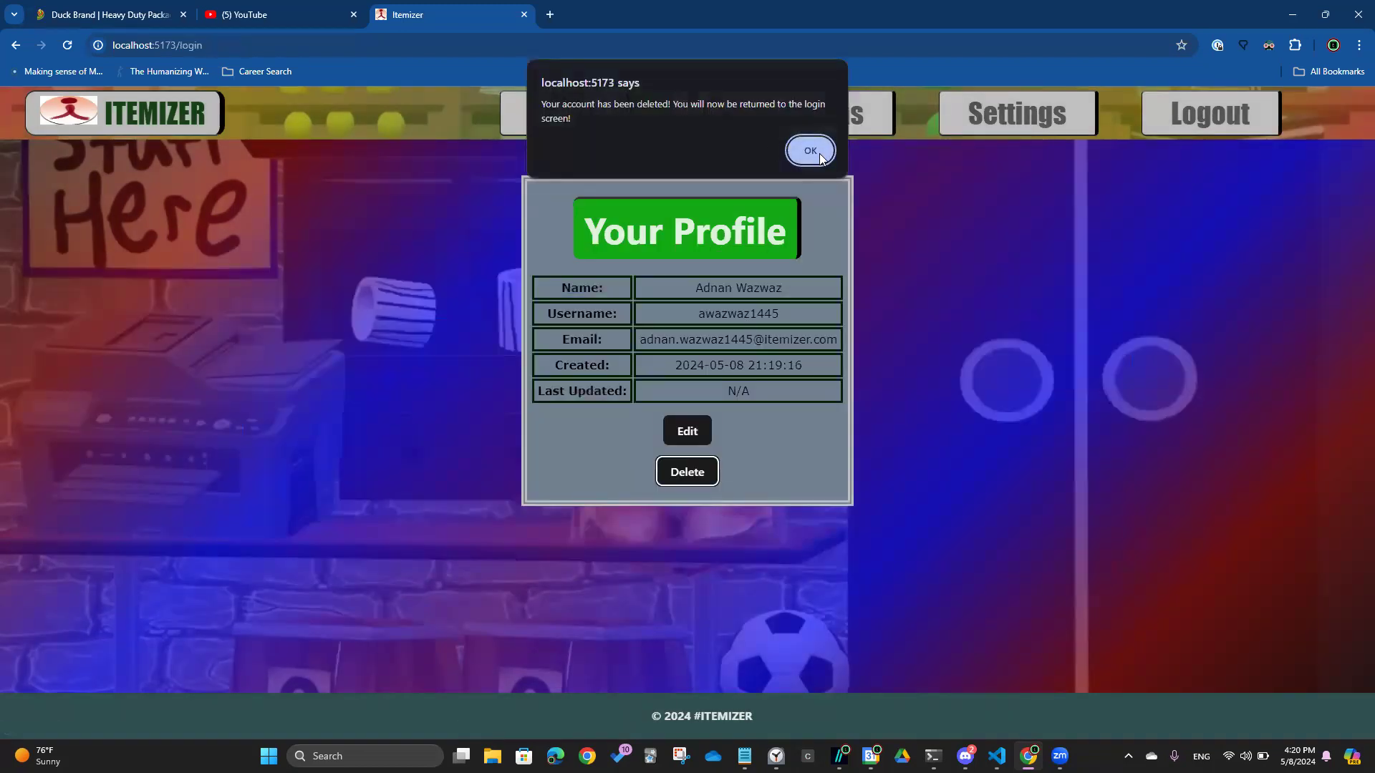
click(810, 151)
Try logging in with the deleted account's email, dismiss the not-found error, and return to the welcome page
click(731, 271)
key(Tab)
text(••••••••••)
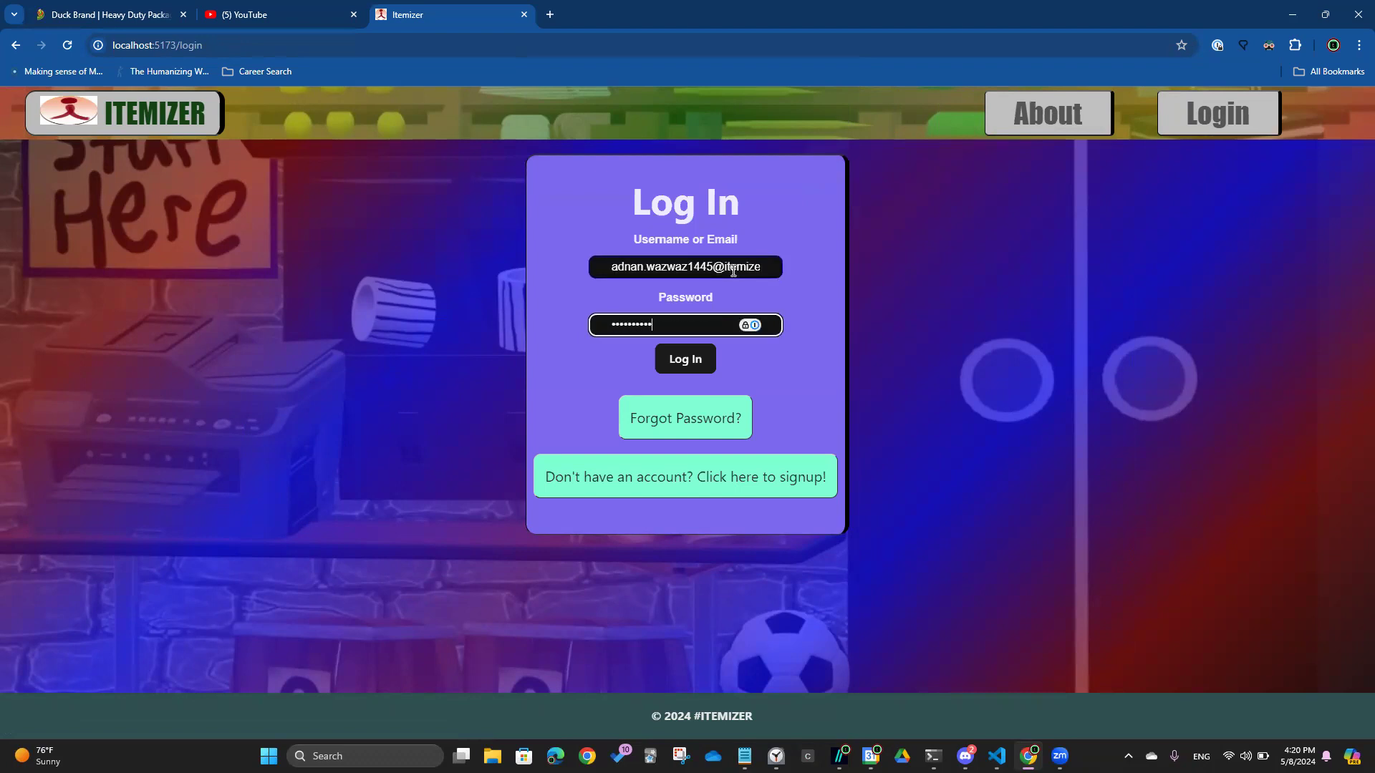
click(696, 359)
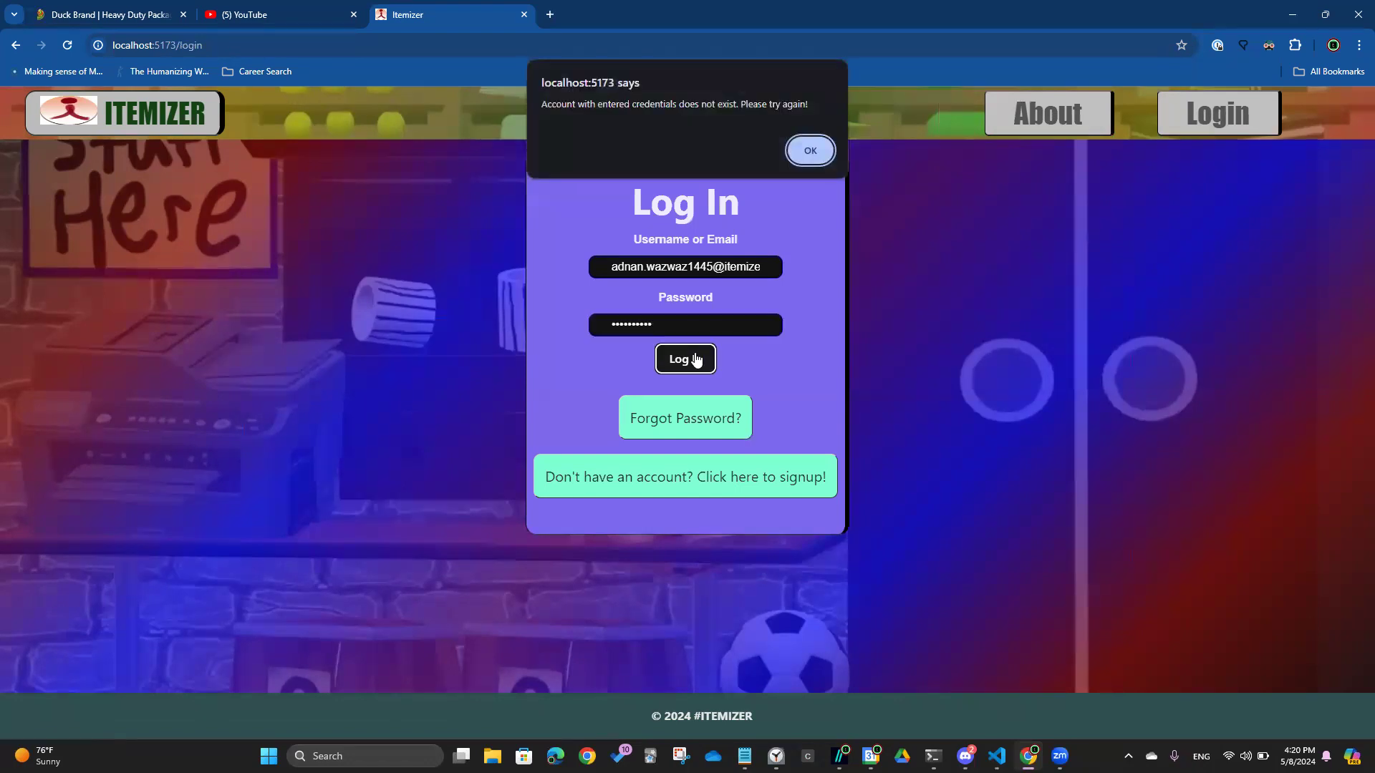
click(813, 152)
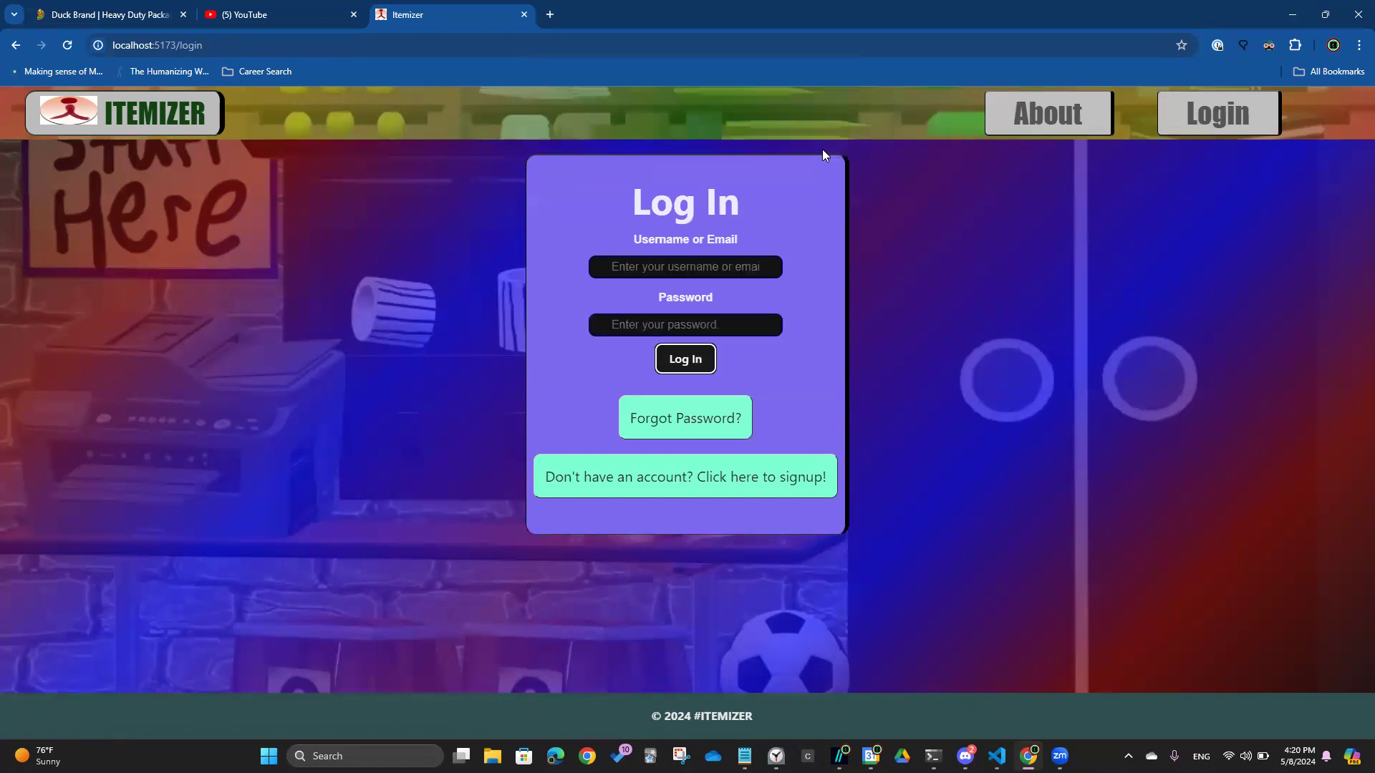
click(154, 113)
While logged out, visit /organizations and /settings in the address bar, each returning a 401 page
click(246, 45)
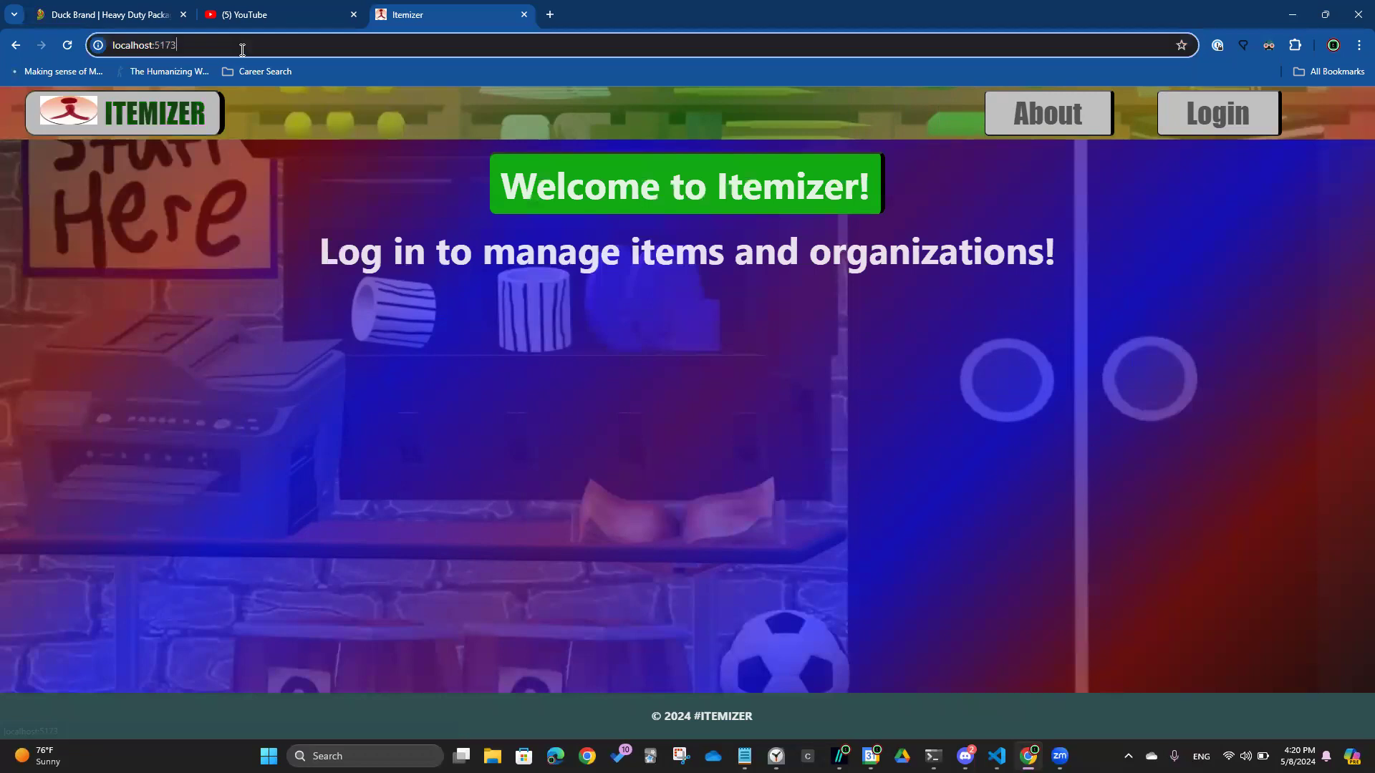
click(246, 48)
text(/organizations)
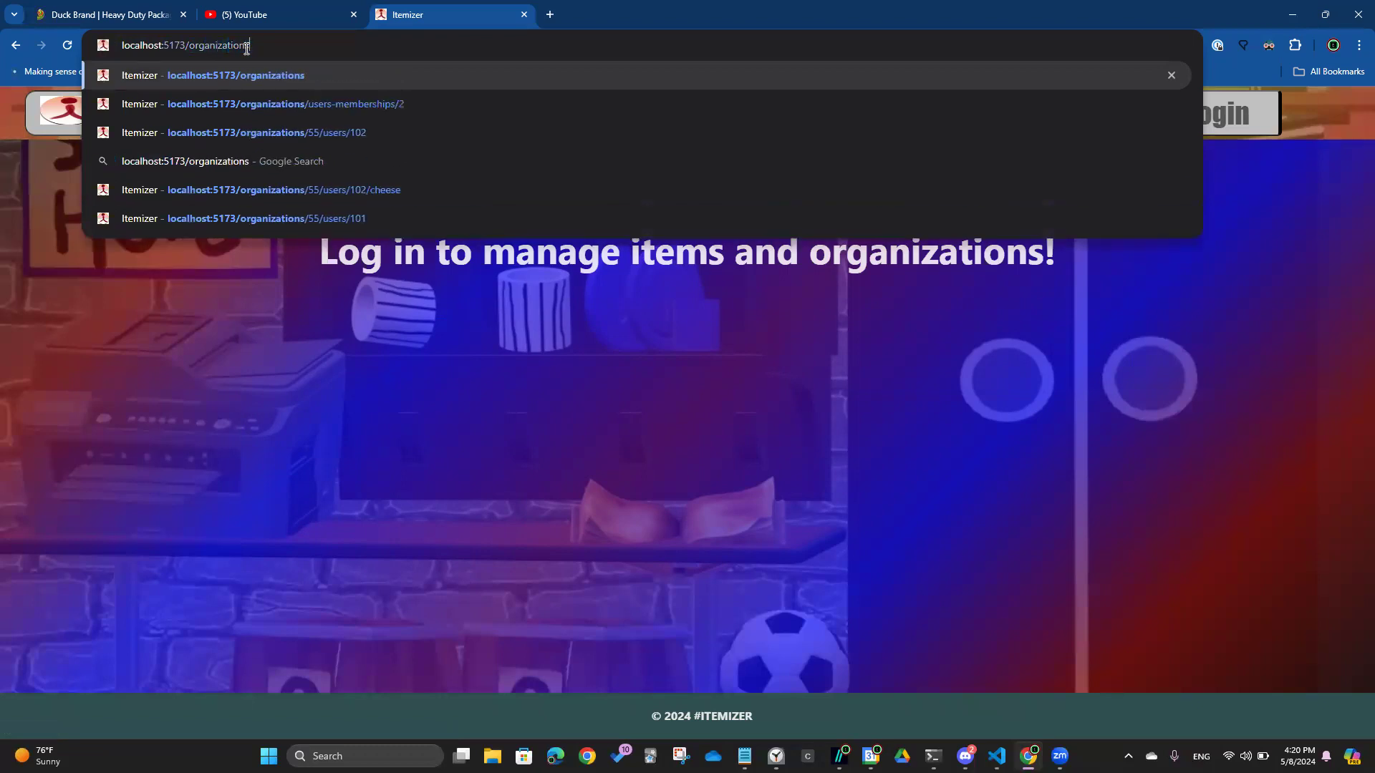
key(Return)
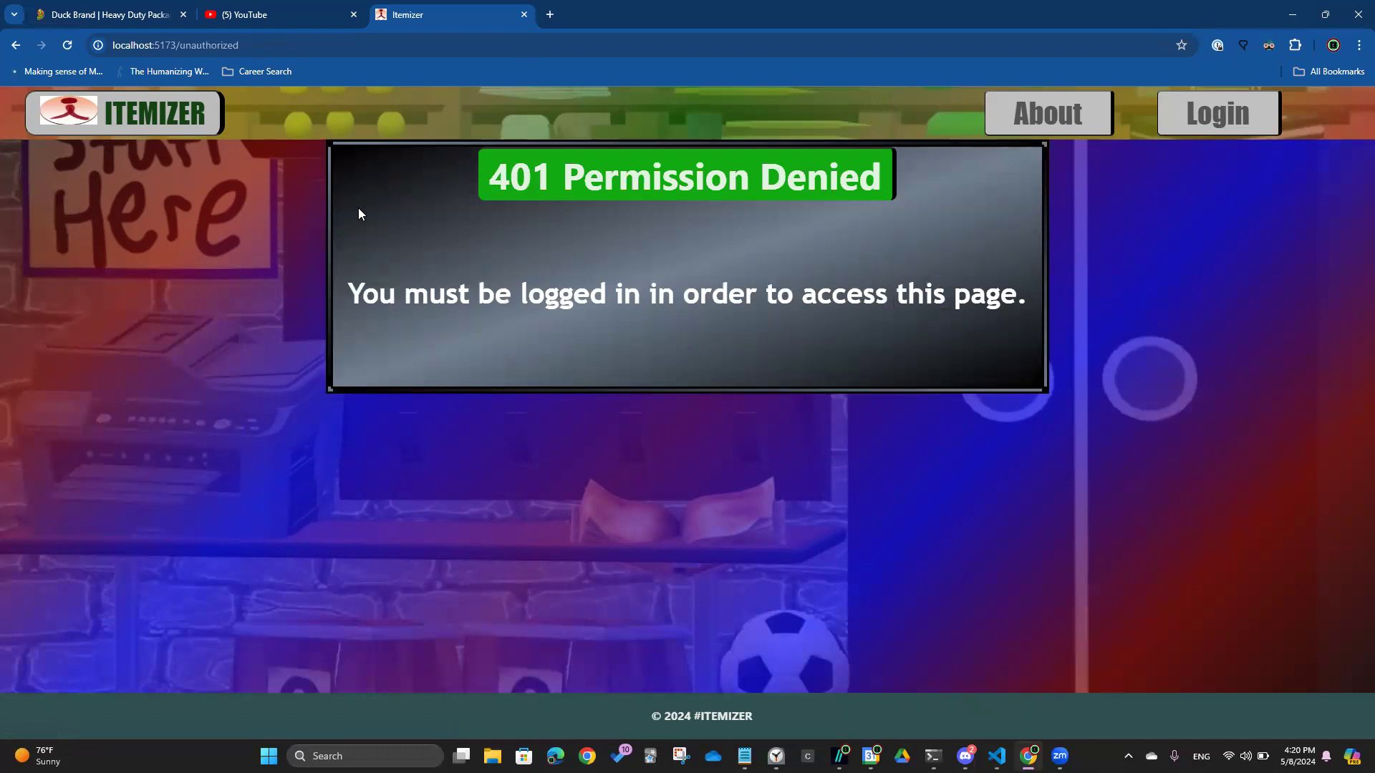
click(239, 45)
click(239, 45)
key(BackSpace)
key(BackSpace)
key(BackSpace)
key(BackSpace)
key(BackSpace)
key(BackSpace)
key(BackSpace)
key(BackSpace)
key(BackSpace)
key(BackSpace)
key(BackSpace)
key(BackSpace)
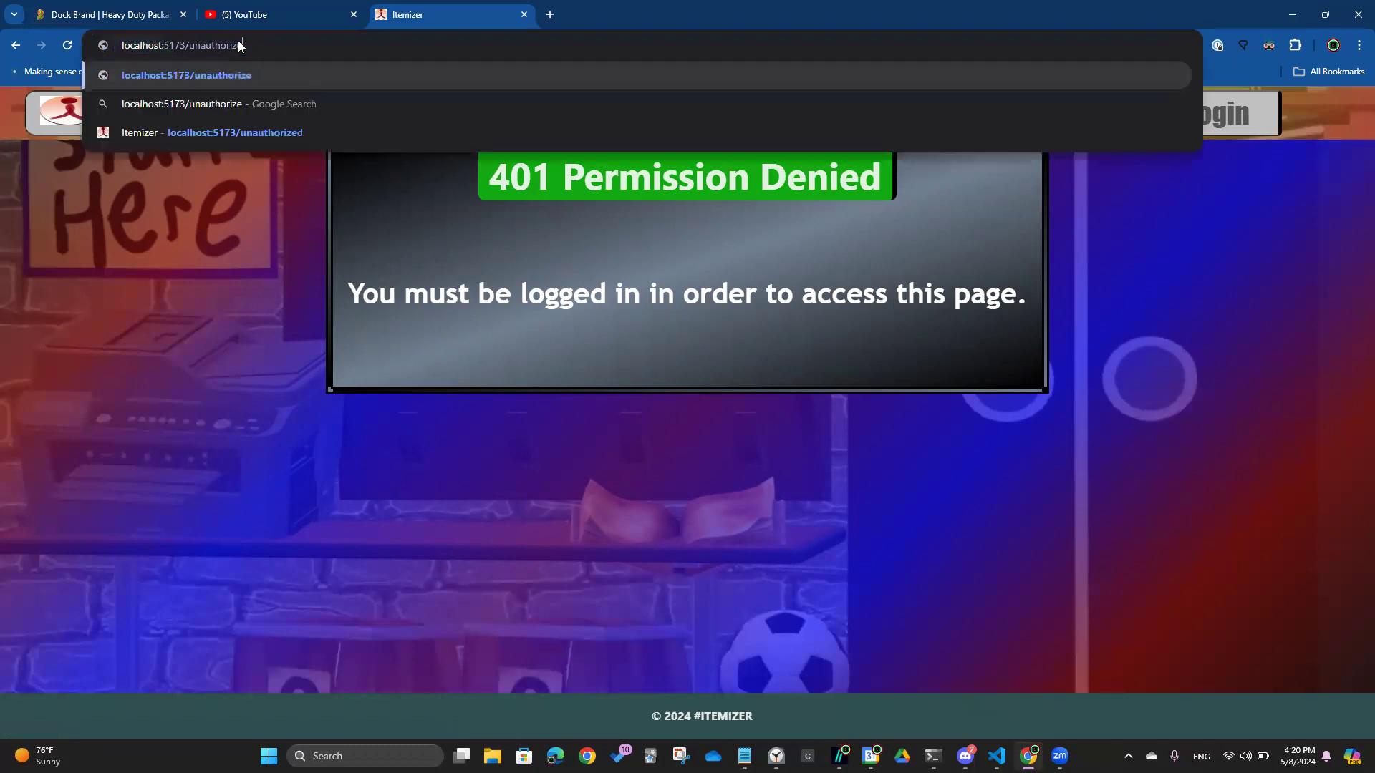
text(settings)
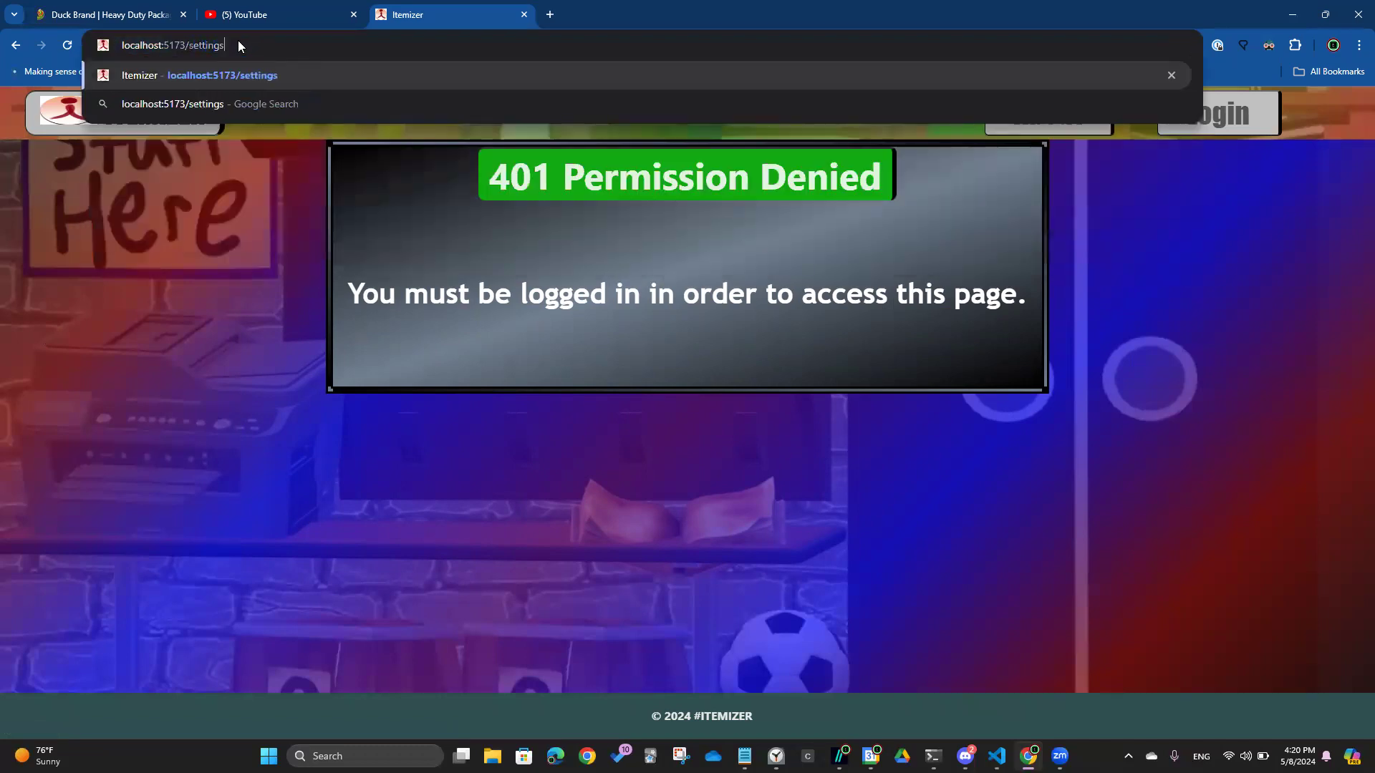
key(Return)
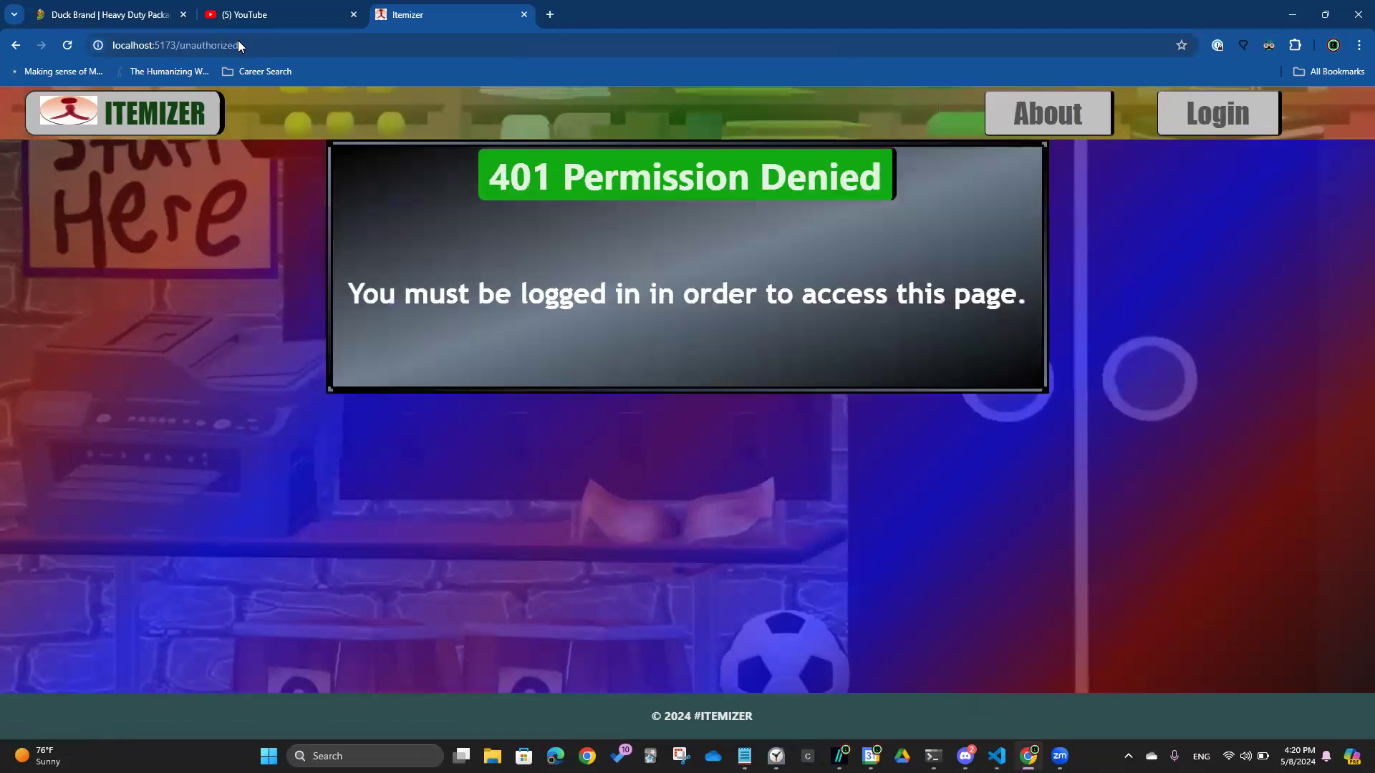
Visit a made-up path to see Invalid Route, go back home, and bring VS Code forward
click(237, 42)
click(229, 48)
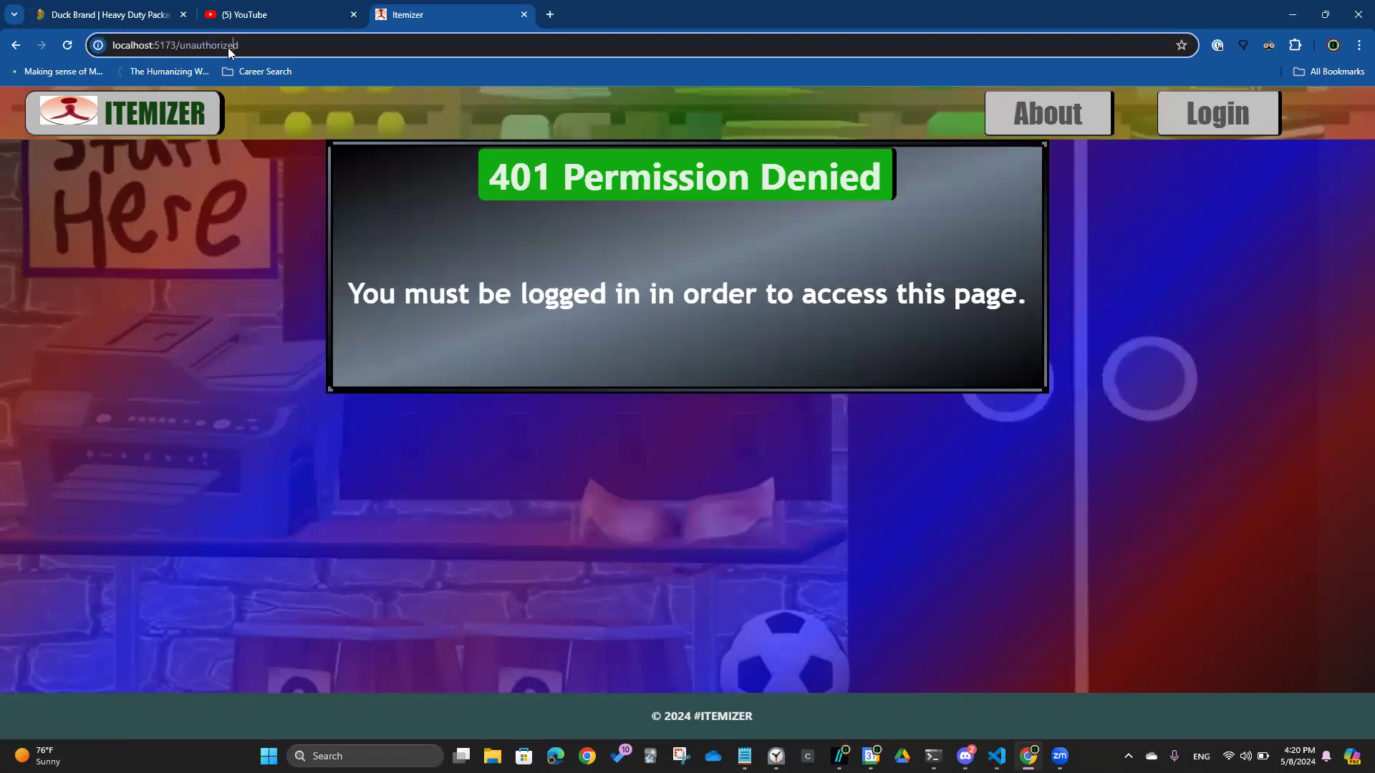
key(Delete)
key(BackSpace)
key(BackSpace)
key(BackSpace)
key(BackSpace)
key(BackSpace)
key(BackSpace)
key(BackSpace)
key(BackSpace)
key(BackSpace)
key(BackSpace)
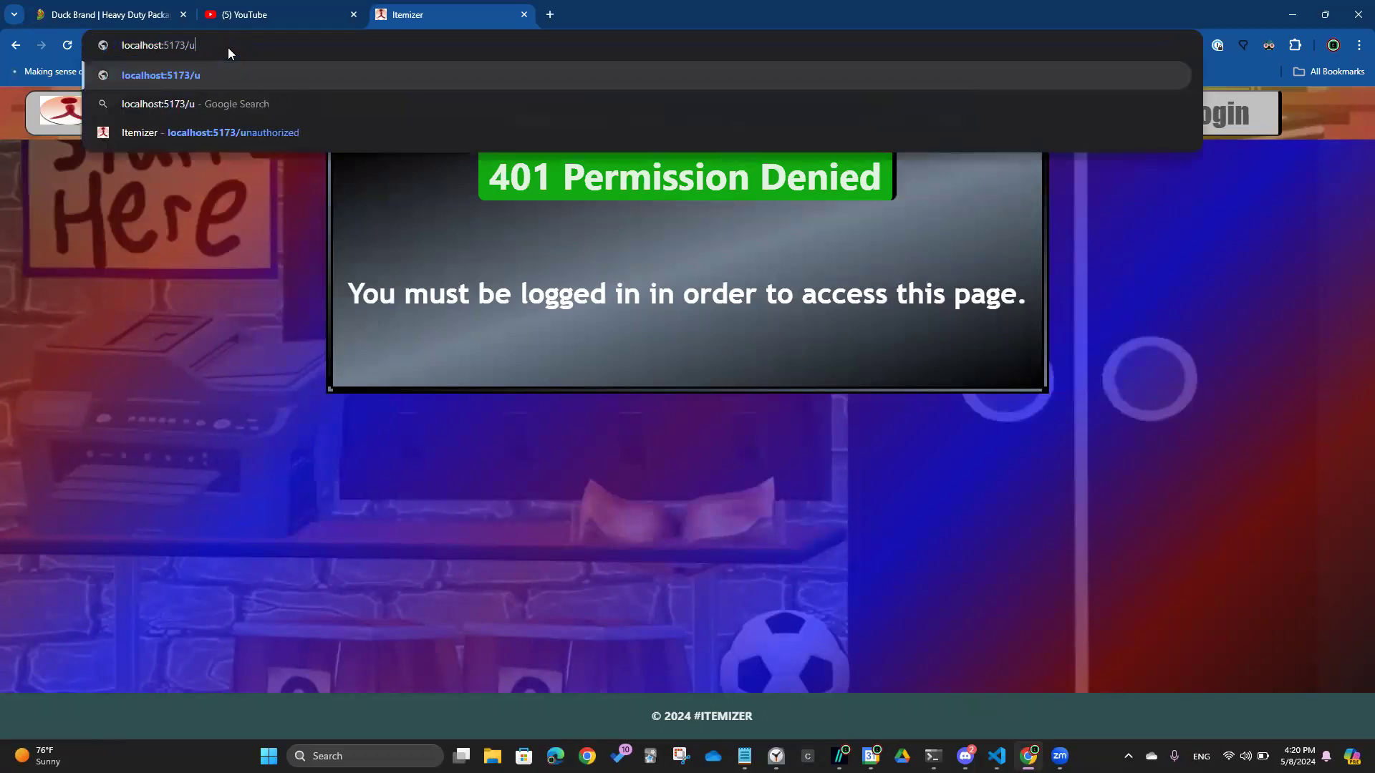
key(BackSpace)
text(sdfglskdfjghlskdfjgh)
key(Return)
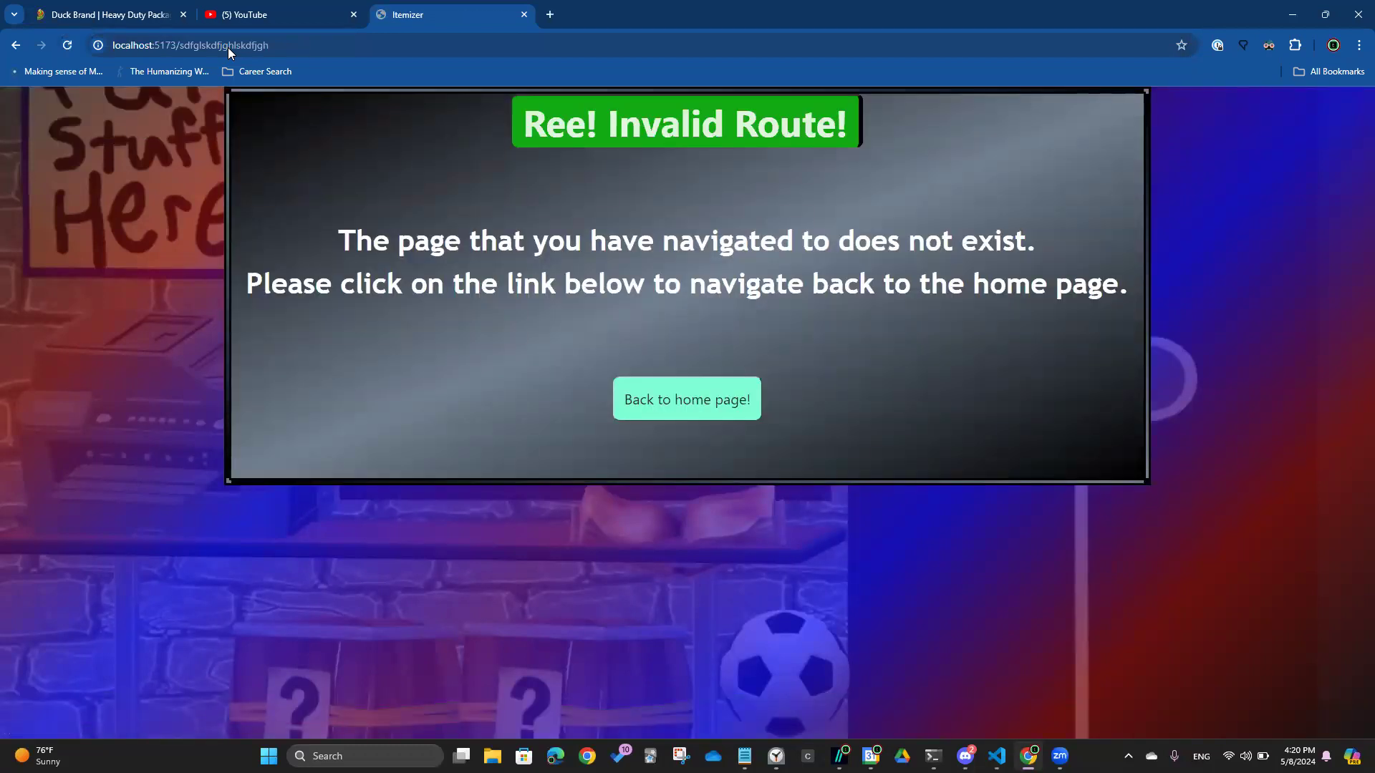
click(731, 414)
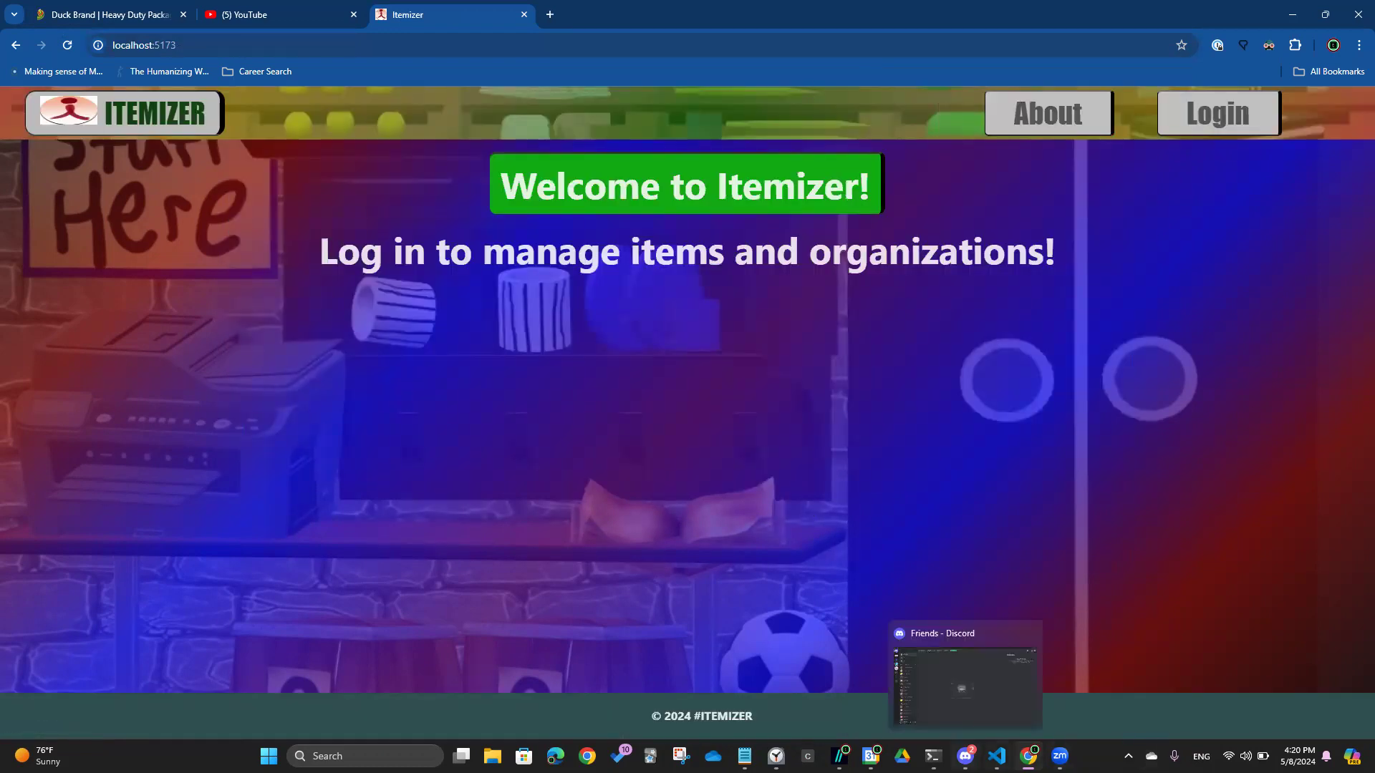
click(997, 756)
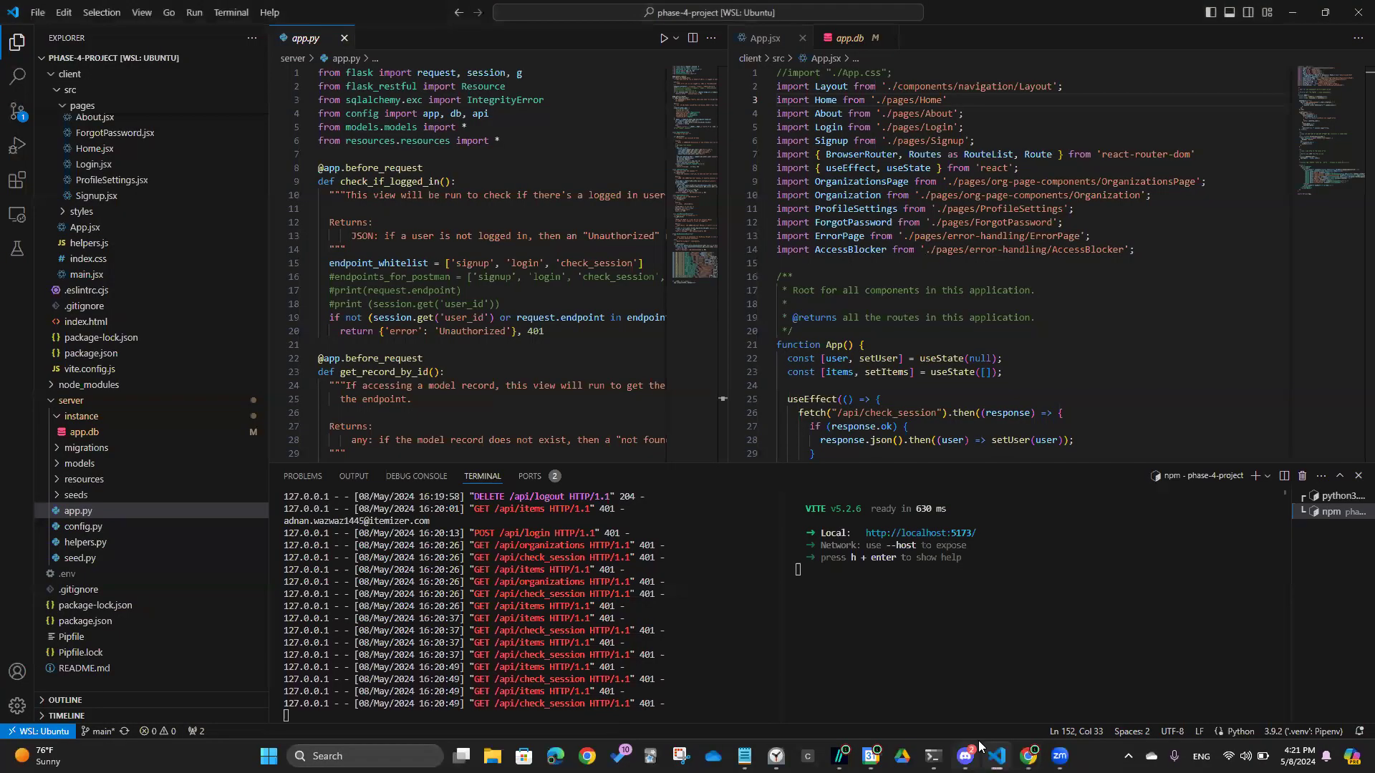
mouse_move(979, 743)
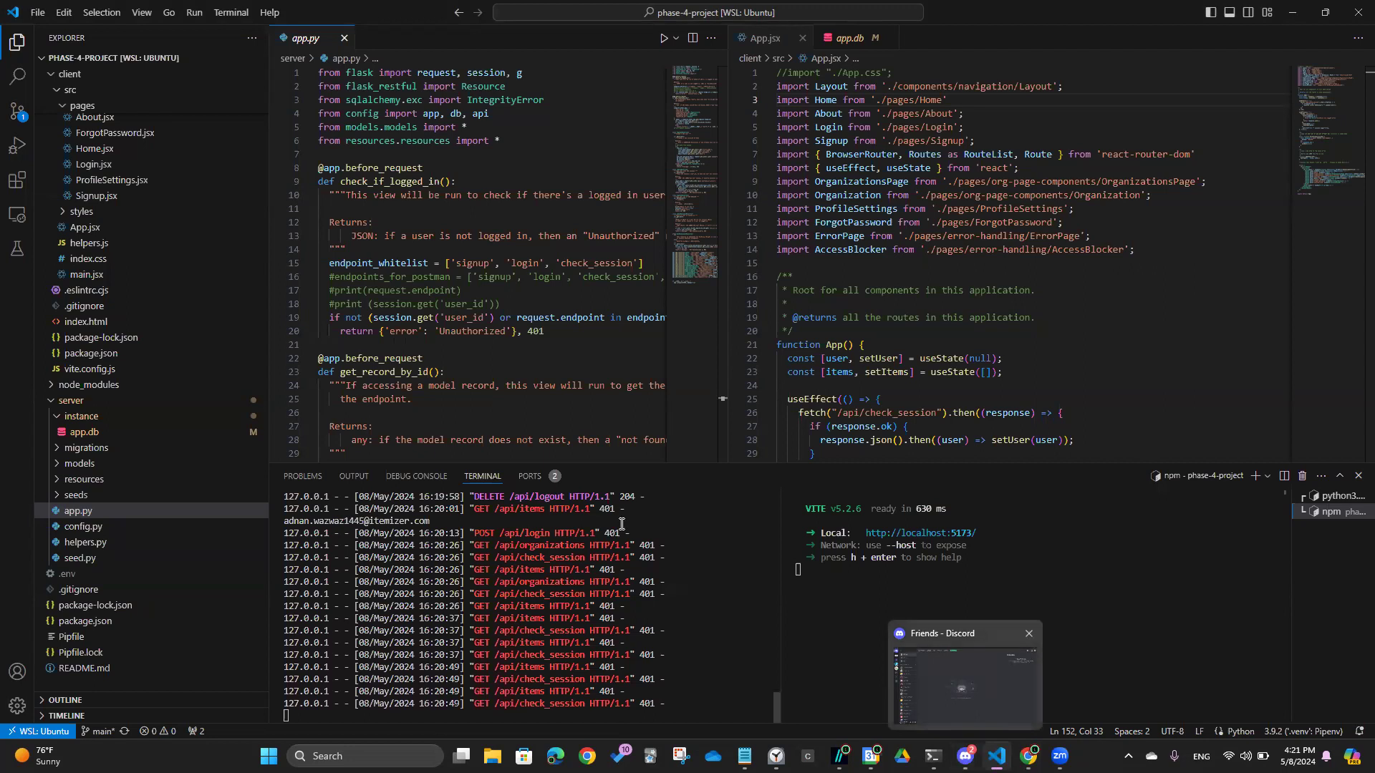
scroll(209, 421, up, 3)
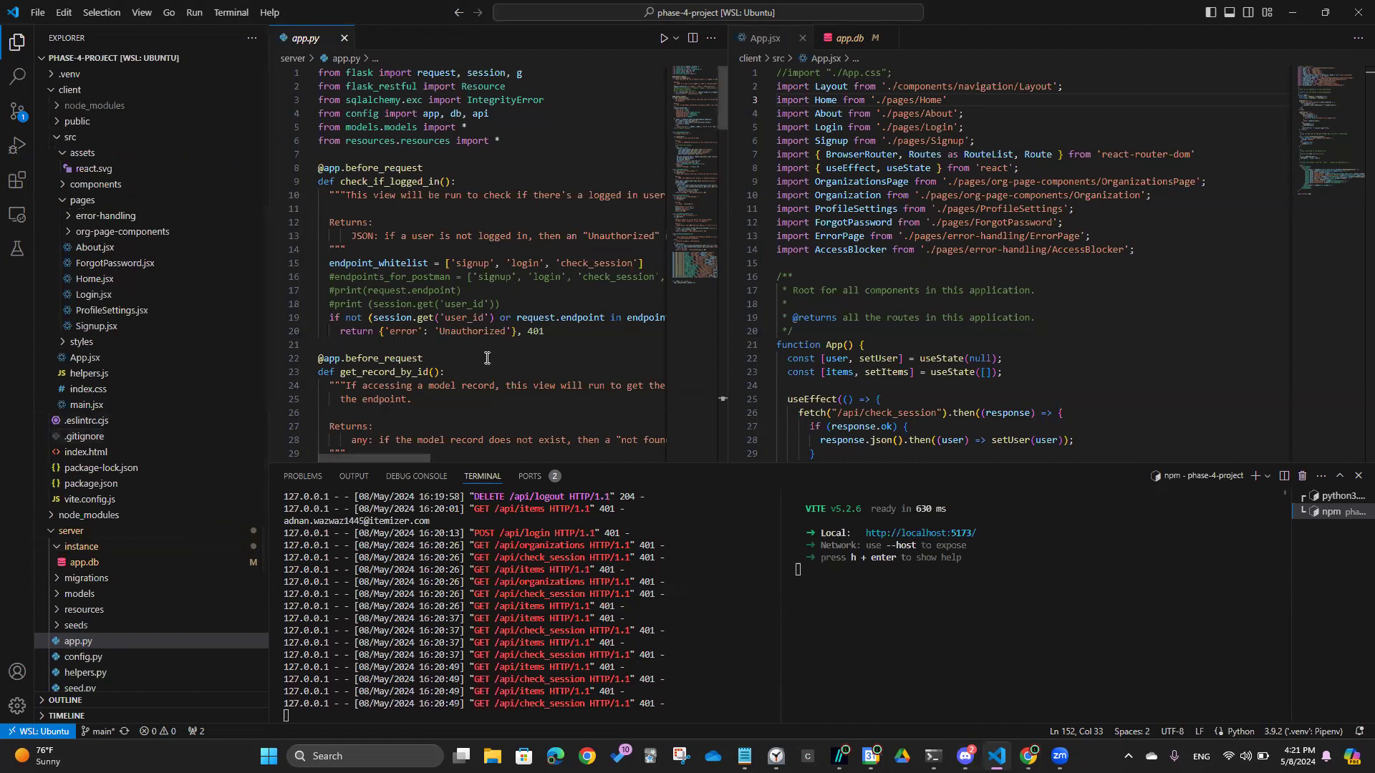
scroll(483, 351, down, 15)
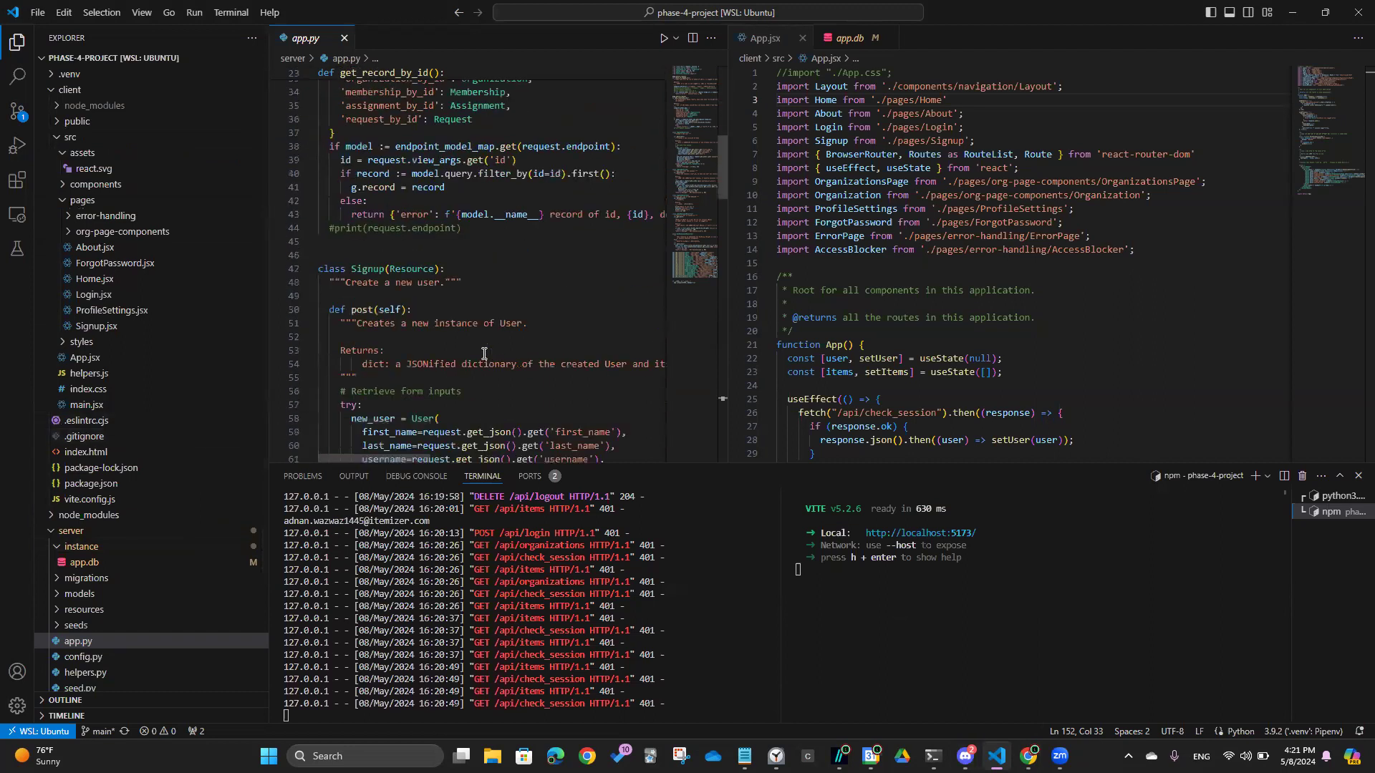
scroll(856, 279, down, 4)
scroll(857, 279, down, 11)
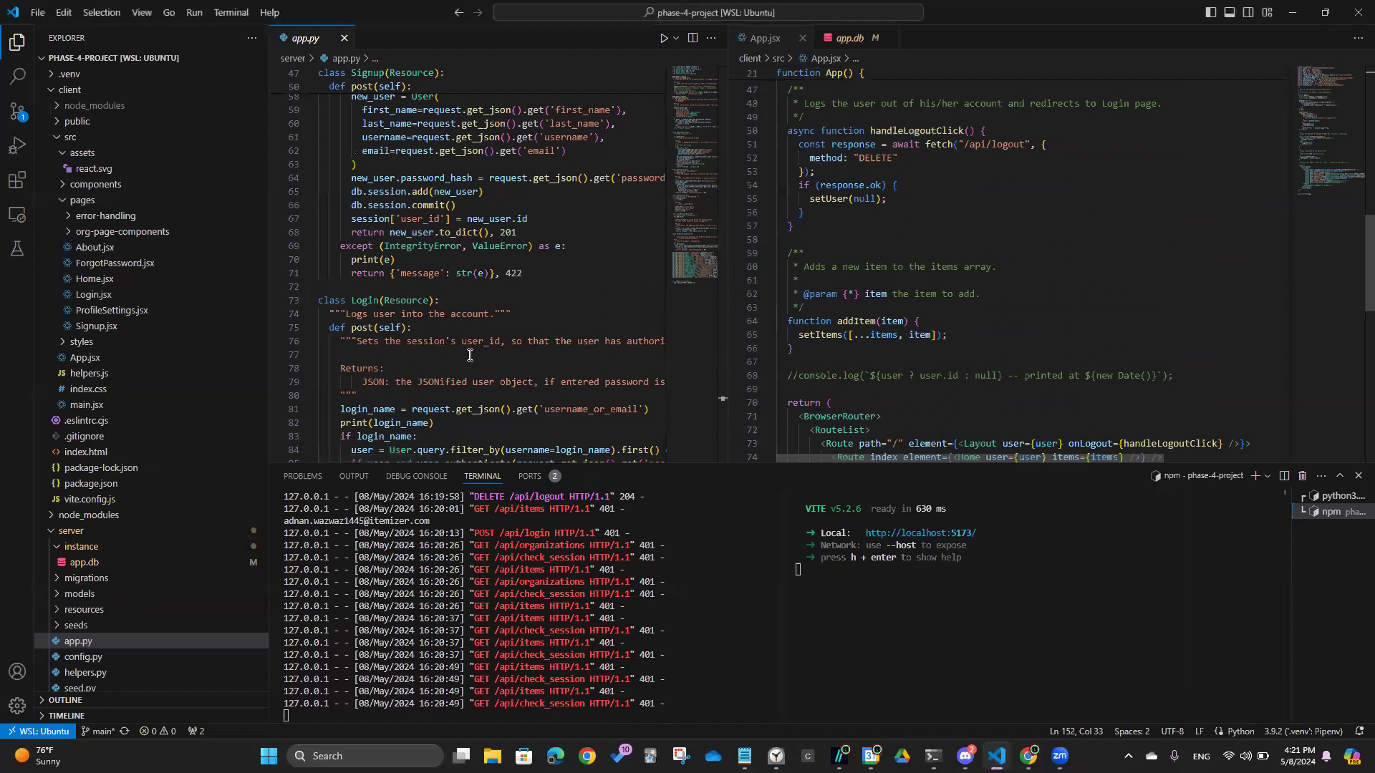
scroll(472, 301, down, 14)
scroll(910, 254, down, 3)
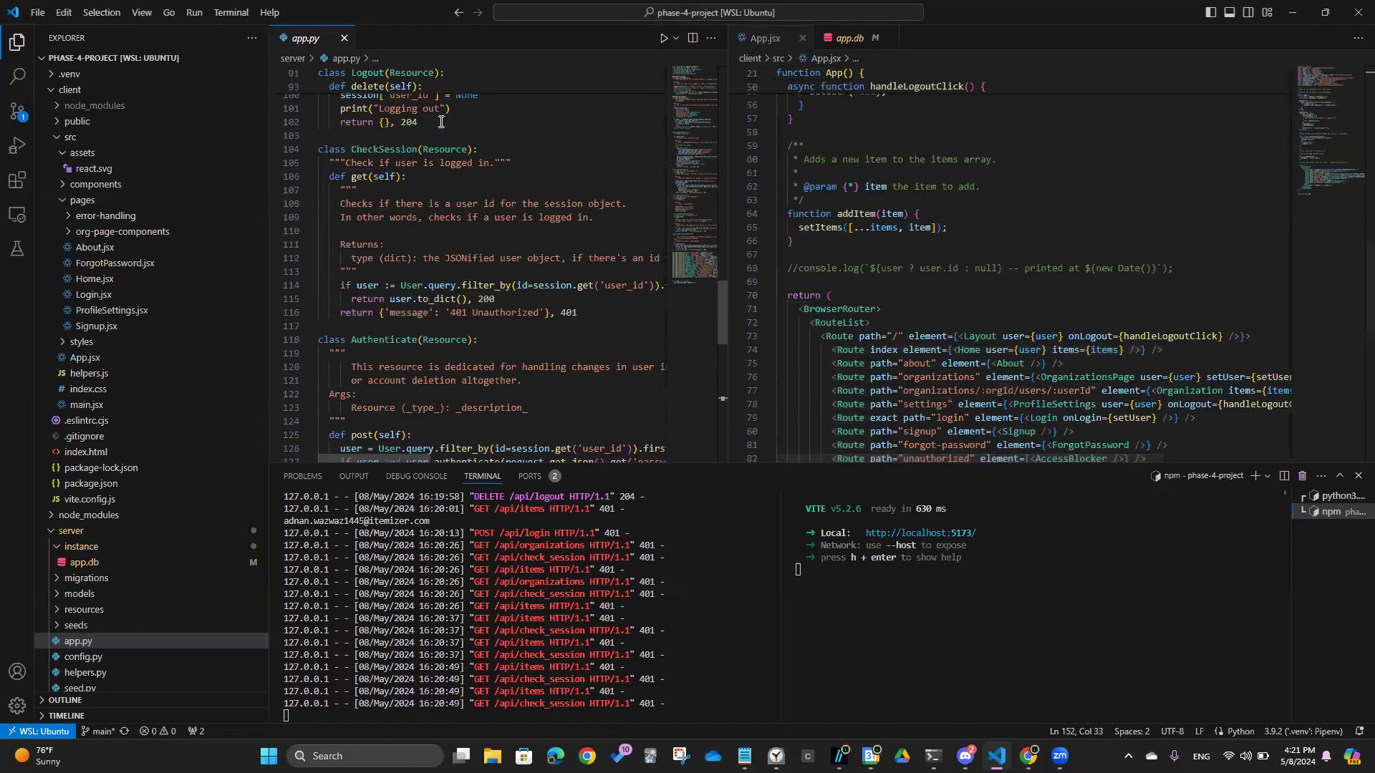